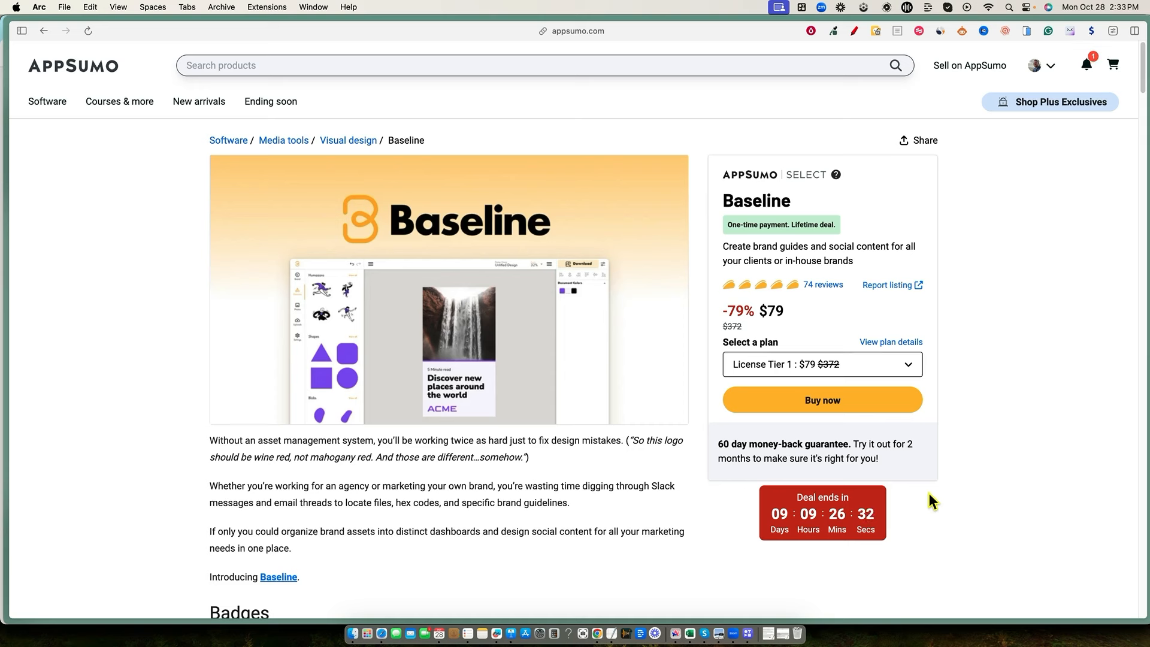
Step: Open the customer reviews of the Baseline deal and sort them by Oldest
{"action": "left_click", "coordinate": [836, 286]}
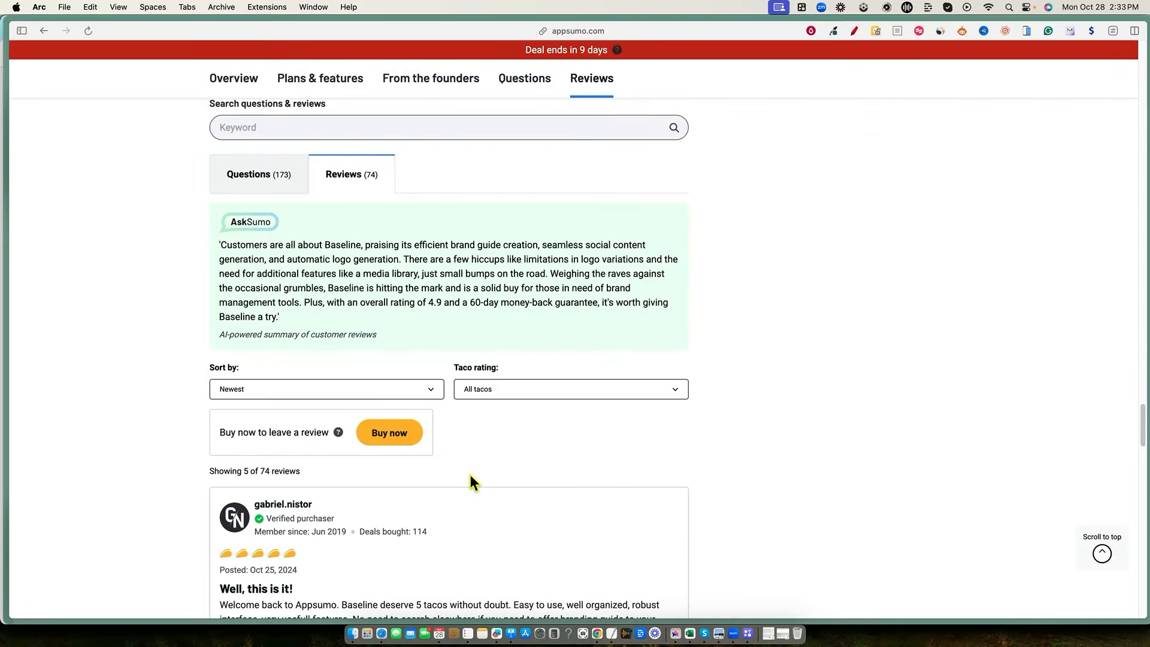
{"action": "left_click", "coordinate": [397, 391]}
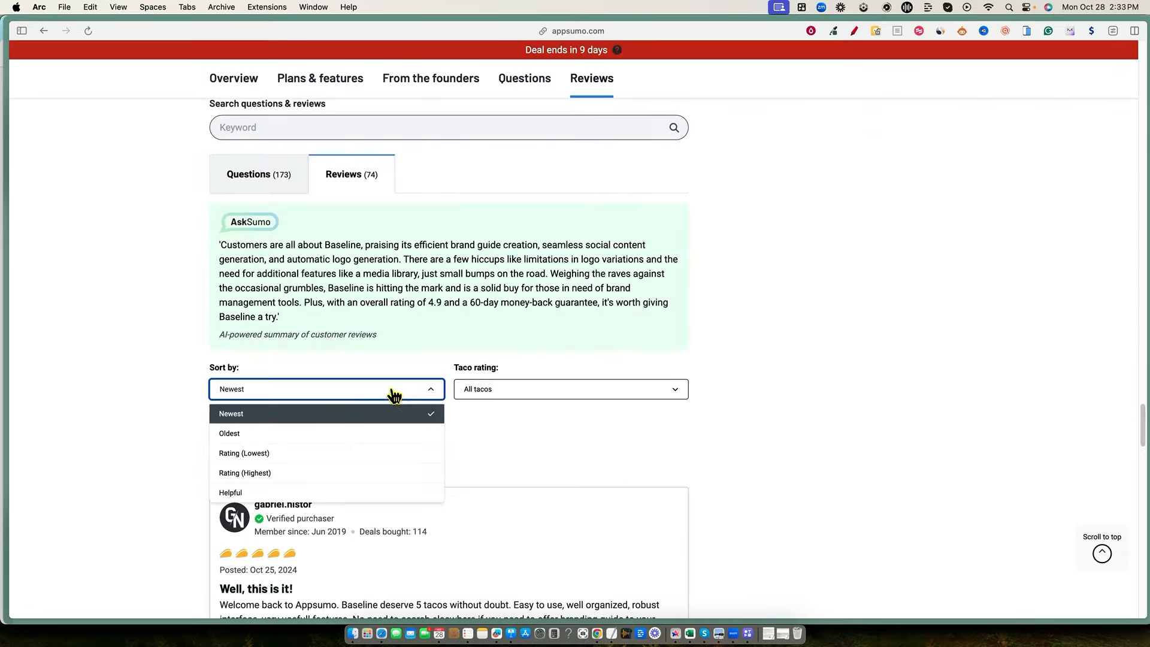
{"action": "left_click", "coordinate": [332, 434]}
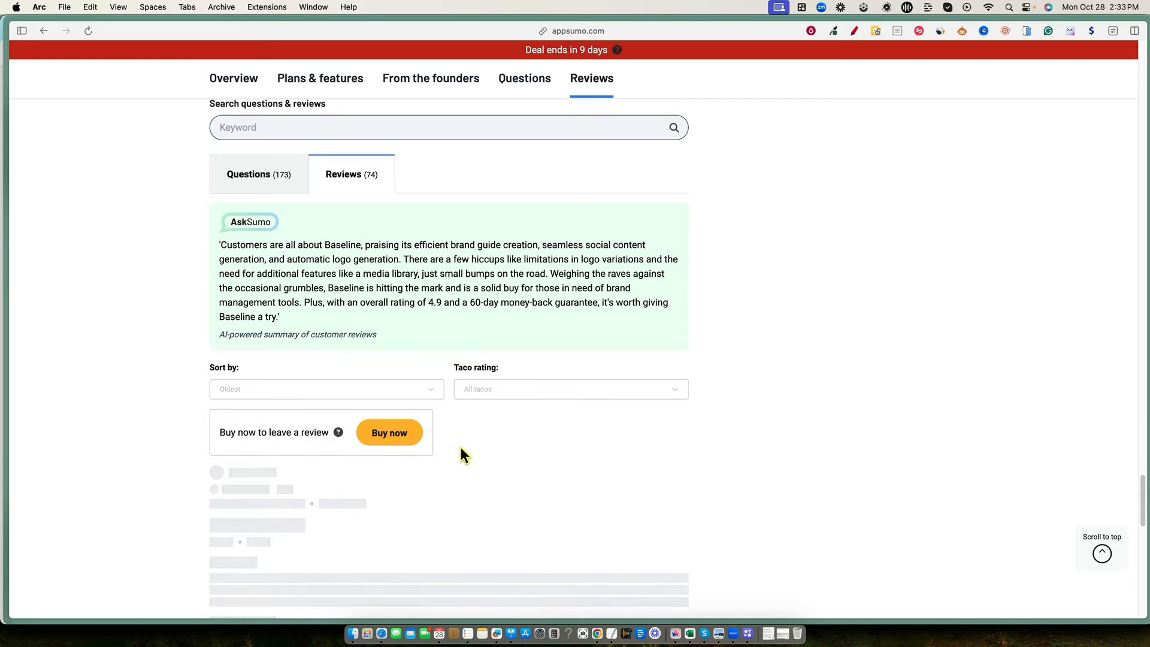
{"action": "scroll", "coordinate": [329, 548], "scroll_direction": "down", "scroll_amount": 1}
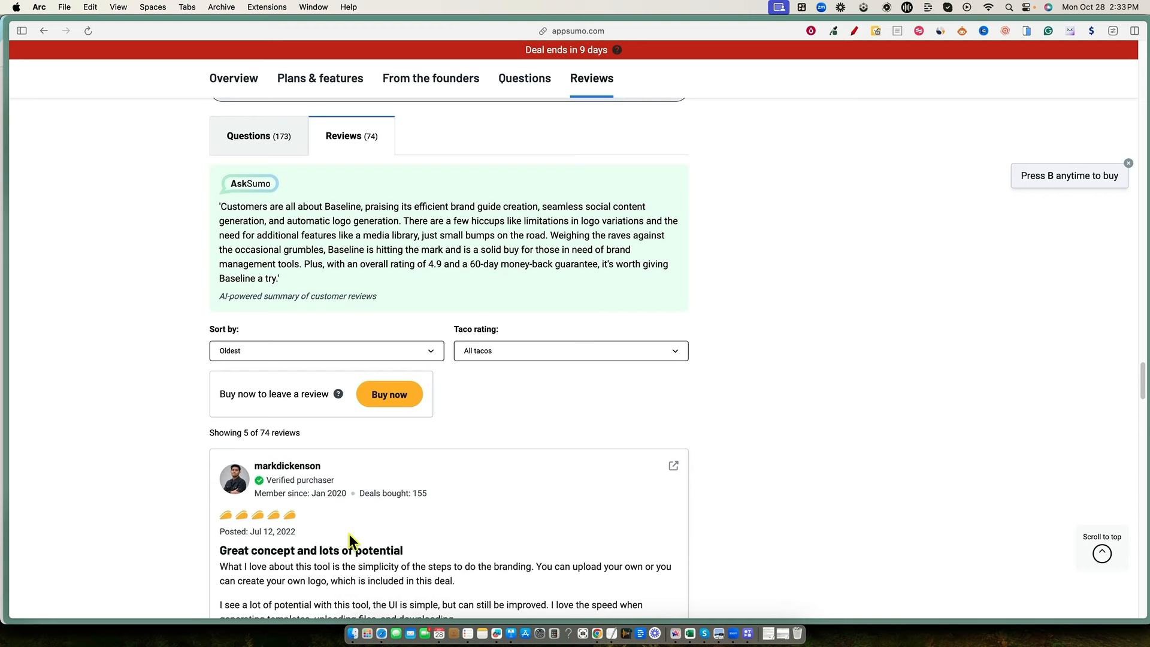
{"action": "scroll", "coordinate": [562, 519], "scroll_direction": "up", "scroll_amount": 1}
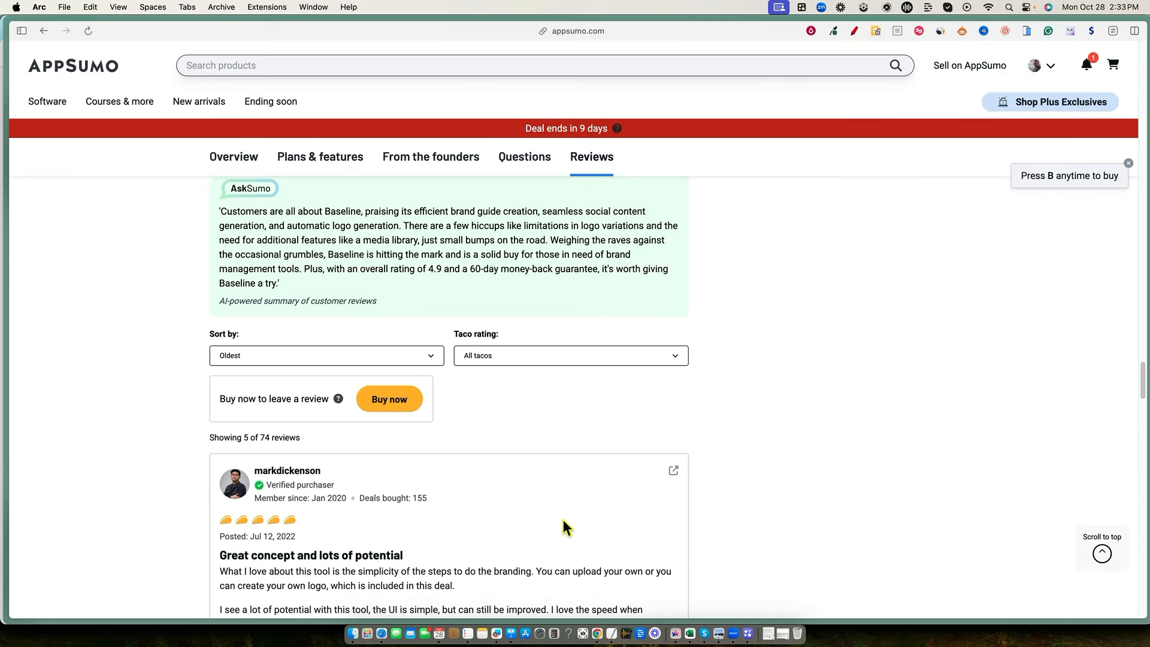
Step: Examine the Baseline deal page from its introduction through the at-a-glance details, overview and features included in all plans
{"action": "scroll", "coordinate": [563, 520], "scroll_direction": "up", "scroll_amount": 3}
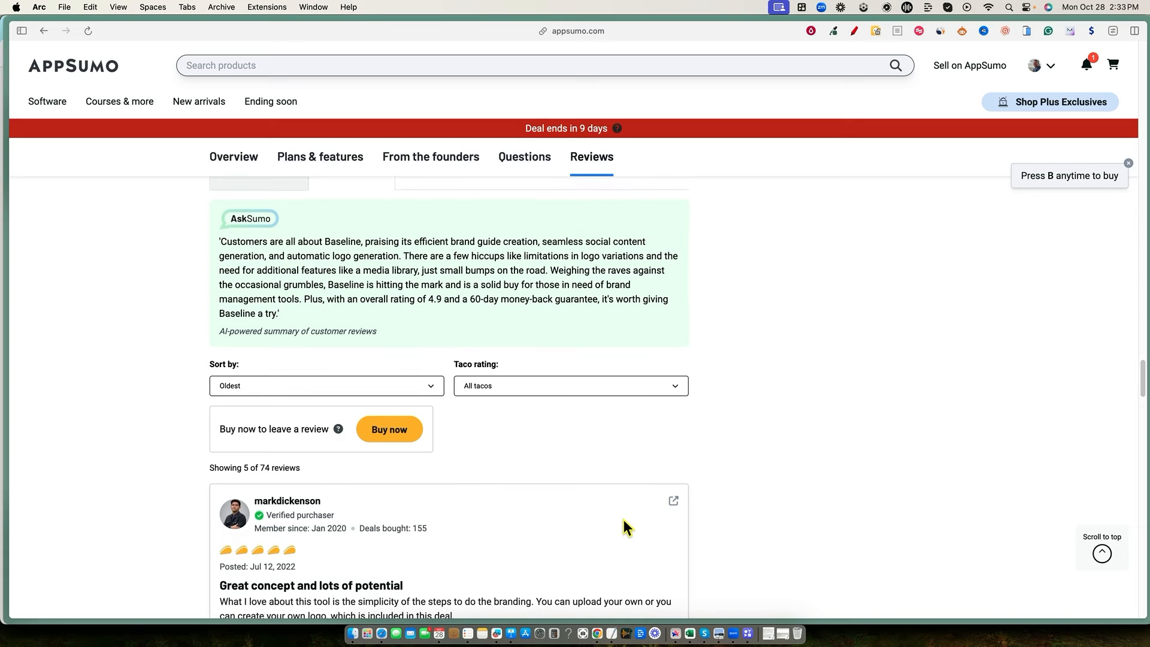
{"action": "scroll", "coordinate": [649, 427], "scroll_direction": "up", "scroll_amount": 10}
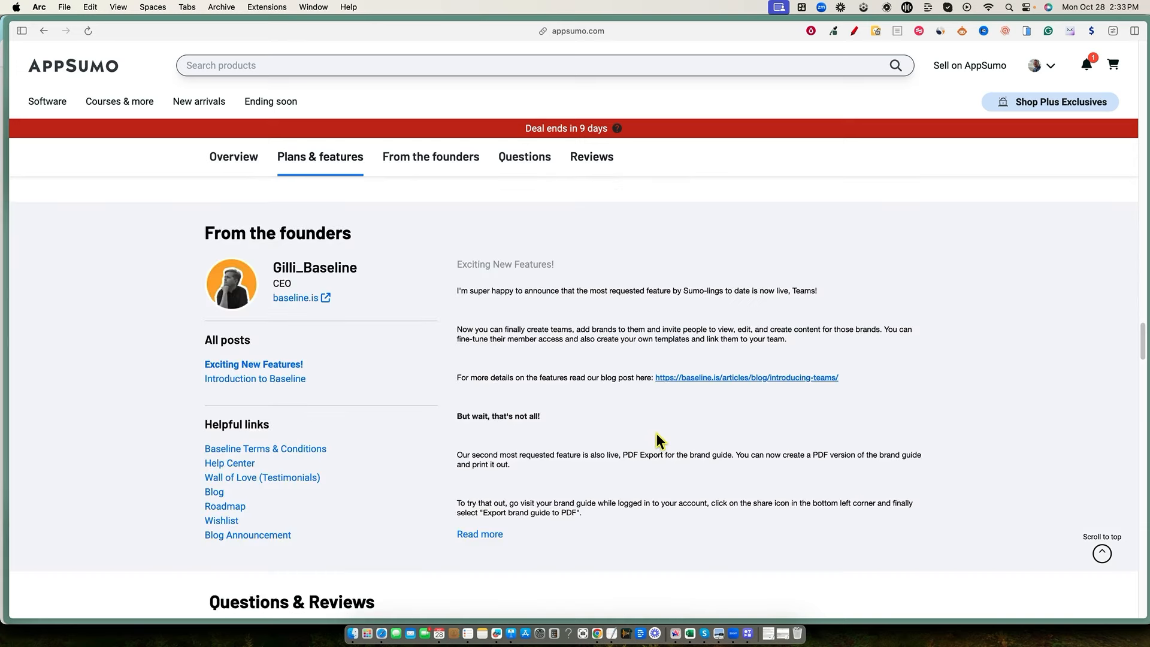
{"action": "scroll", "coordinate": [657, 434], "scroll_direction": "up", "scroll_amount": 10}
{"action": "scroll", "coordinate": [656, 433], "scroll_direction": "up", "scroll_amount": 10}
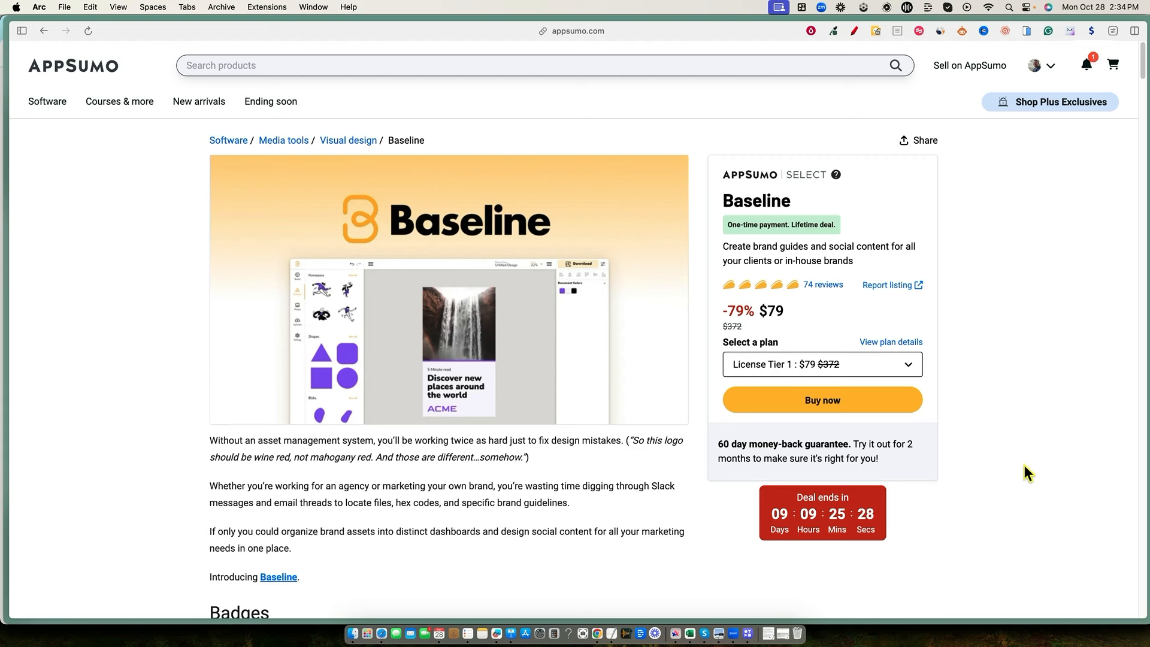
{"action": "scroll", "coordinate": [1019, 491], "scroll_direction": "down", "scroll_amount": 5}
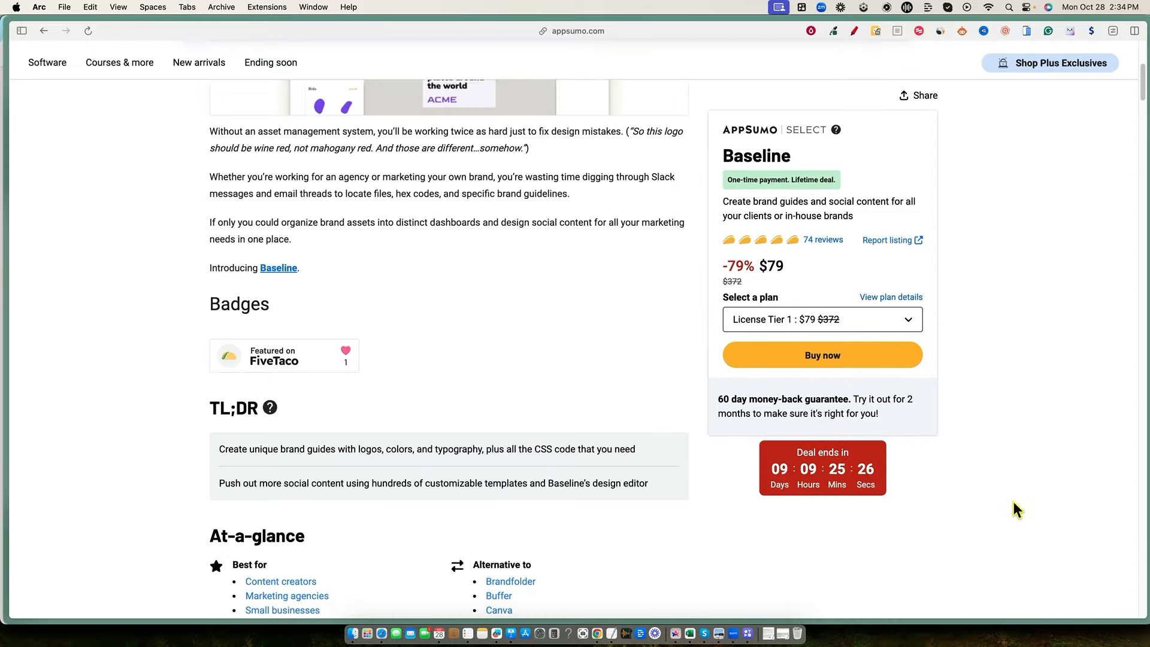
{"action": "scroll", "coordinate": [1013, 501], "scroll_direction": "down", "scroll_amount": 6}
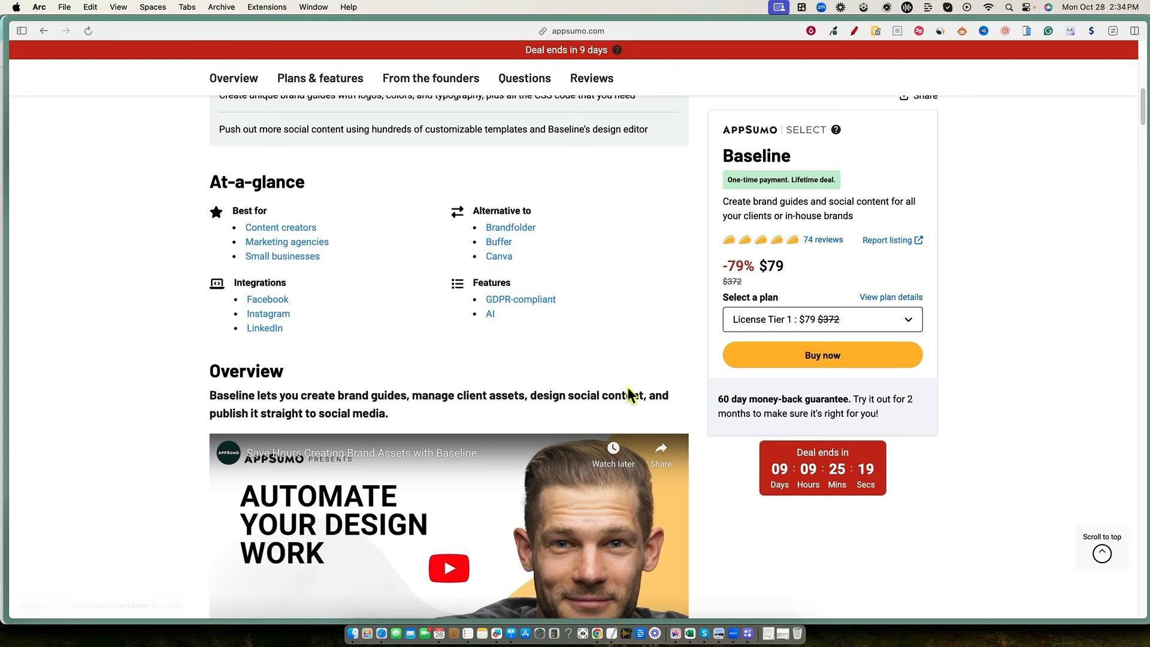
{"action": "scroll", "coordinate": [298, 292], "scroll_direction": "down", "scroll_amount": 1}
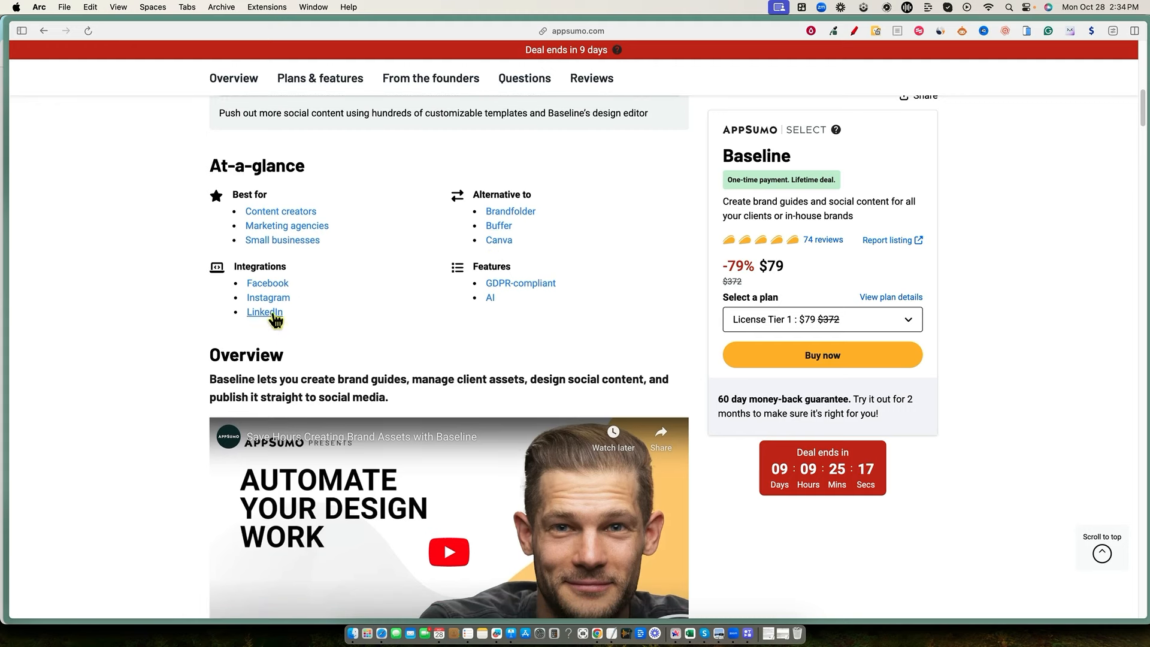
{"action": "scroll", "coordinate": [701, 359], "scroll_direction": "down", "scroll_amount": 10}
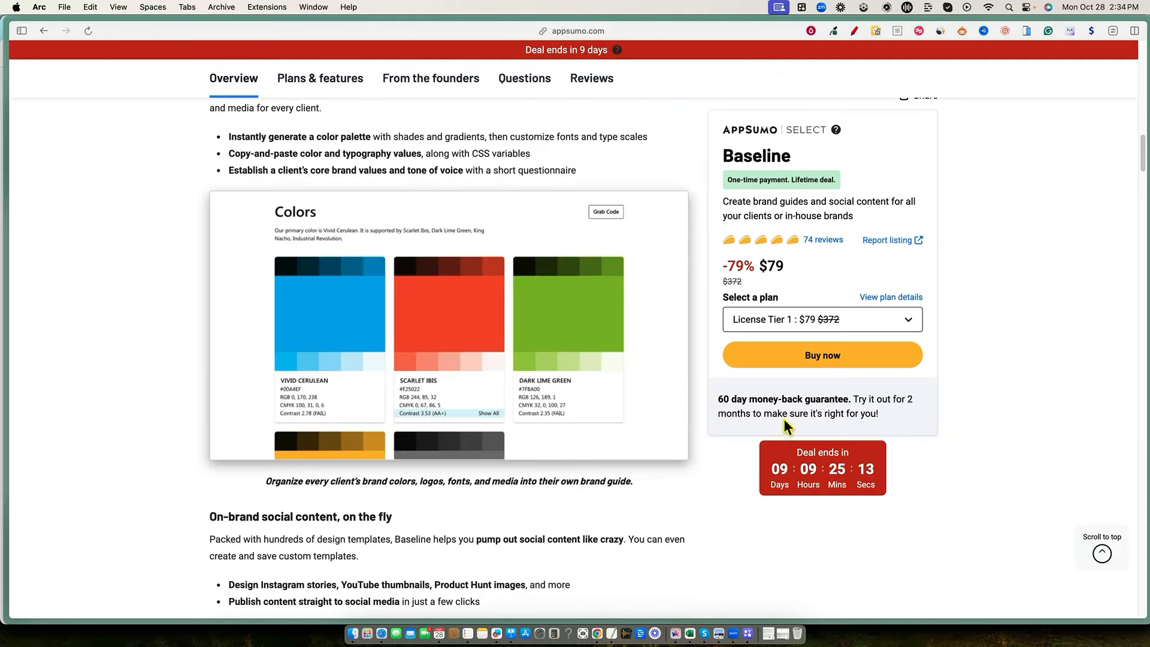
{"action": "scroll", "coordinate": [725, 461], "scroll_direction": "down", "scroll_amount": 10}
{"action": "scroll", "coordinate": [725, 463], "scroll_direction": "down", "scroll_amount": 10}
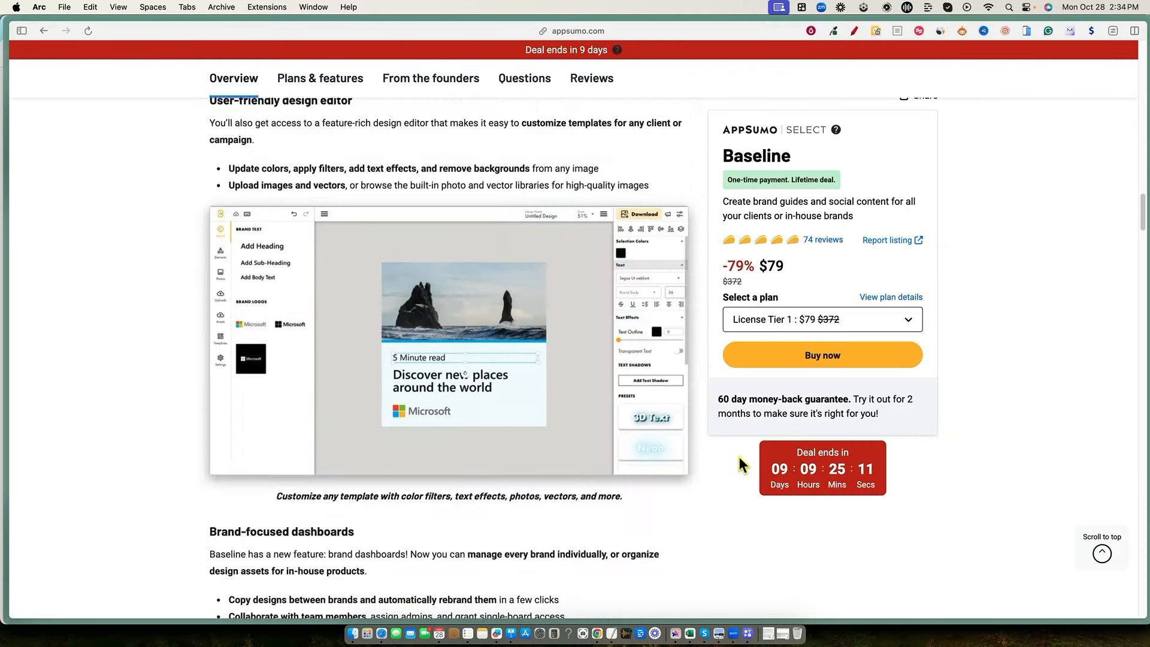
{"action": "scroll", "coordinate": [702, 444], "scroll_direction": "down", "scroll_amount": 5}
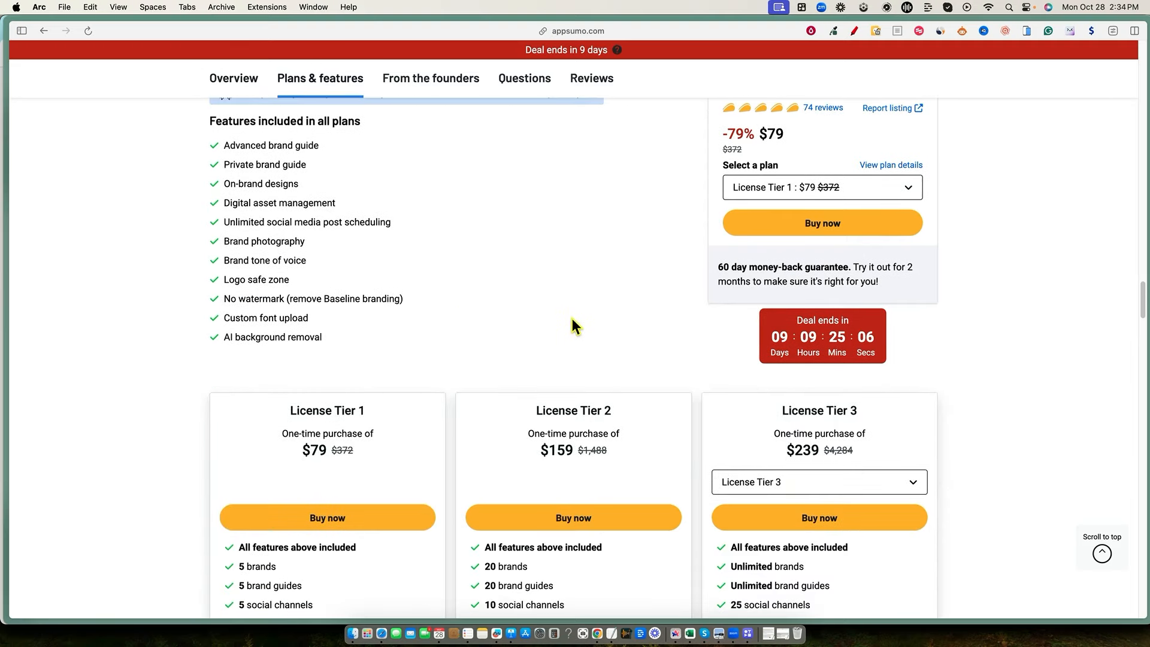
Step: Compare the license tier cards and switch the third plan card to License Tier 4
{"action": "scroll", "coordinate": [571, 318], "scroll_direction": "down", "scroll_amount": 3}
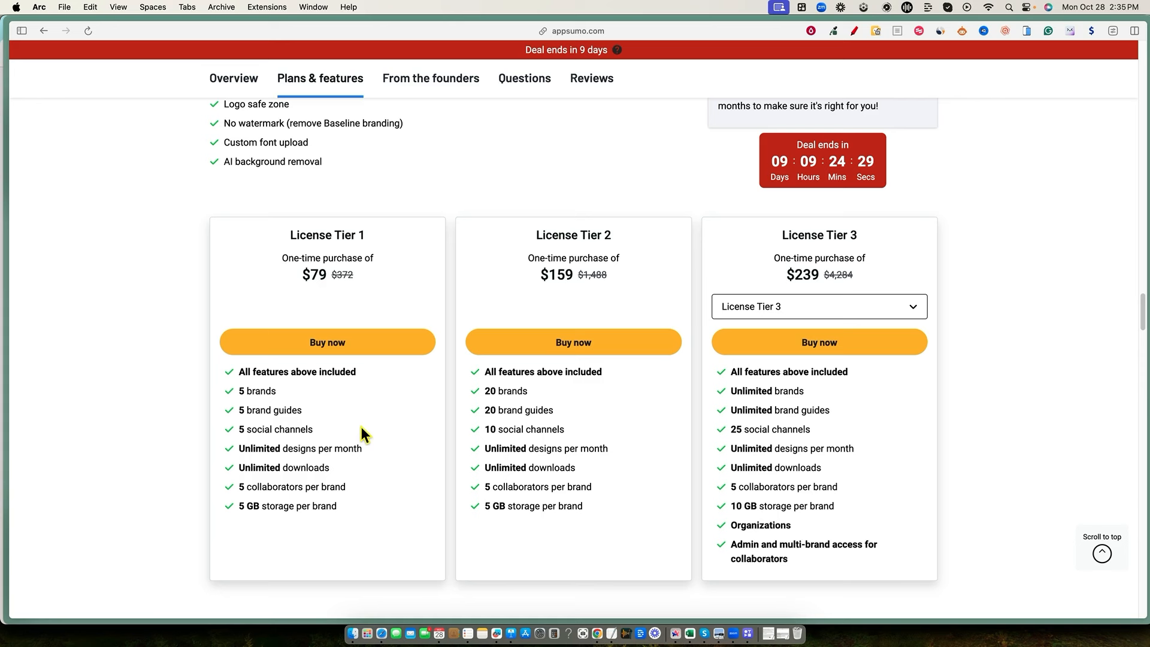
{"action": "left_click", "coordinate": [843, 316]}
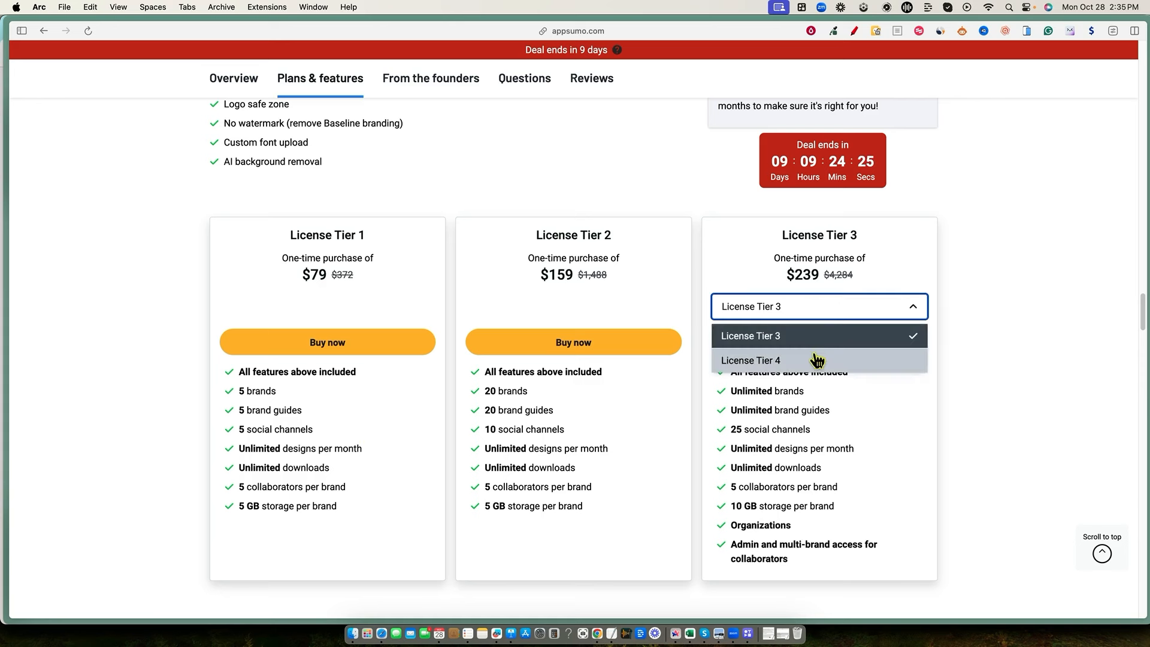
{"action": "left_click", "coordinate": [863, 360]}
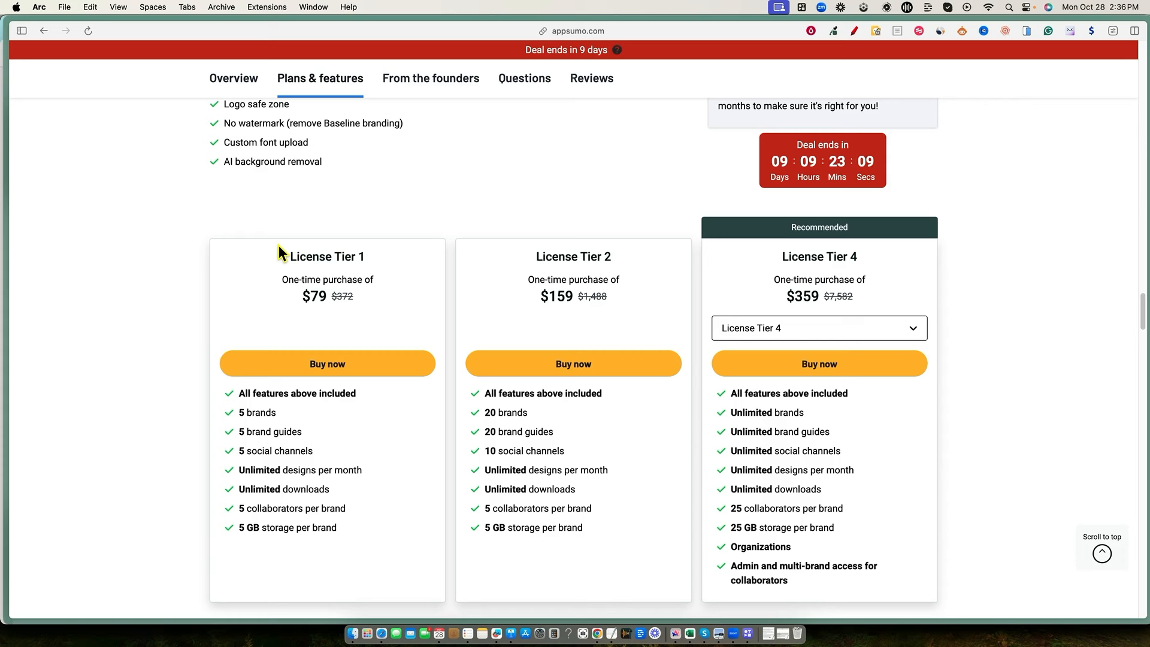
Step: Open the Baseline website from the deal's introduction link in a new tab and view its Similarweb traffic statistics
{"action": "scroll", "coordinate": [889, 398], "scroll_direction": "down", "scroll_amount": 6}
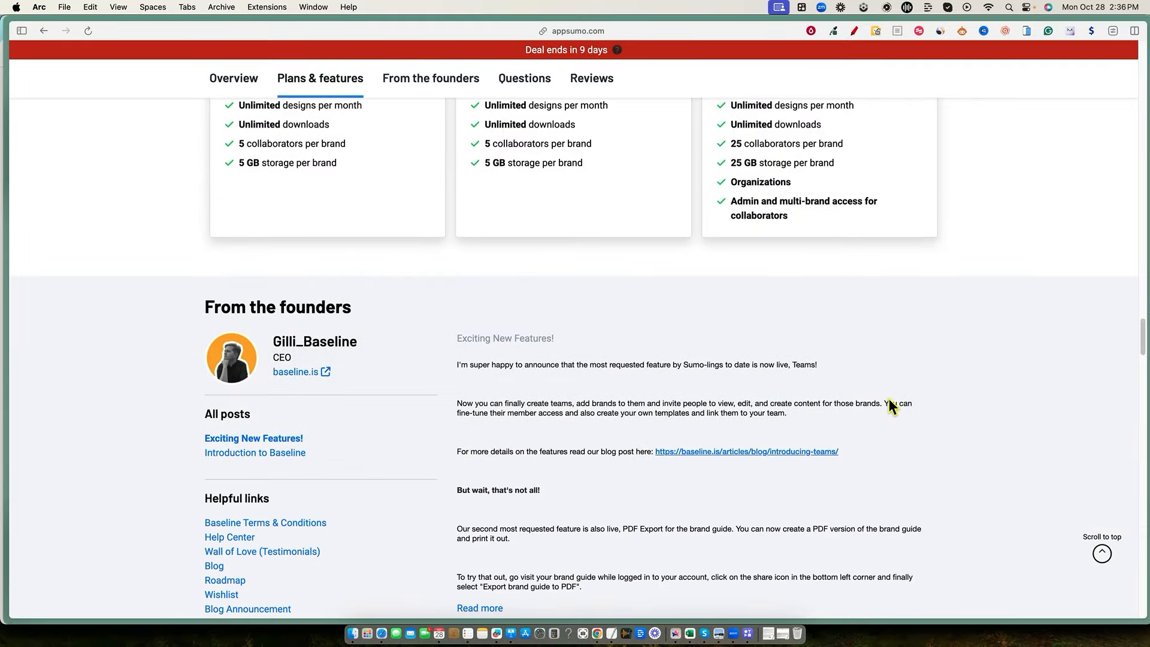
{"action": "scroll", "coordinate": [929, 399], "scroll_direction": "down", "scroll_amount": 2}
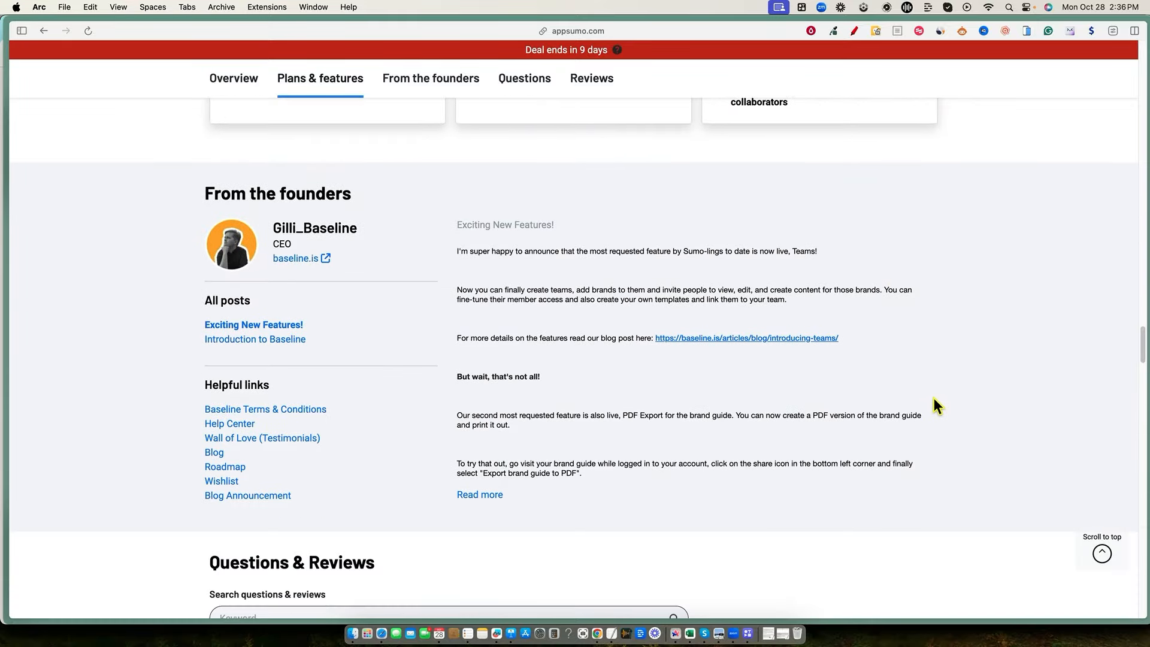
{"action": "scroll", "coordinate": [933, 398], "scroll_direction": "up", "scroll_amount": 8}
{"action": "scroll", "coordinate": [933, 396], "scroll_direction": "up", "scroll_amount": 10}
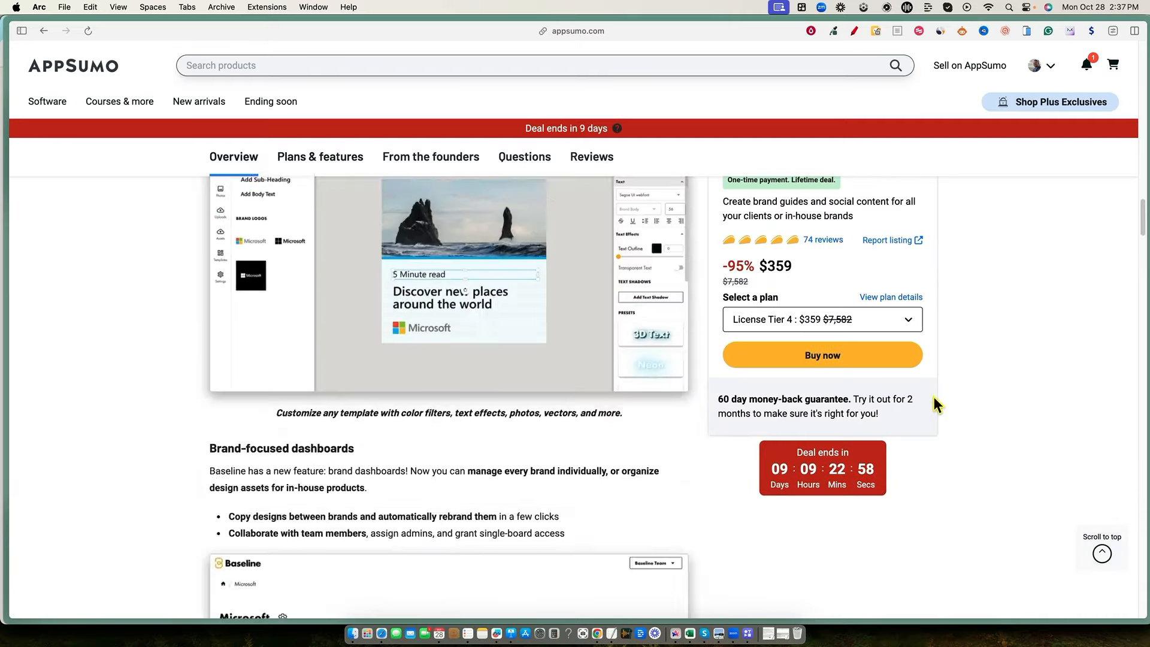
{"action": "scroll", "coordinate": [929, 386], "scroll_direction": "up", "scroll_amount": 3}
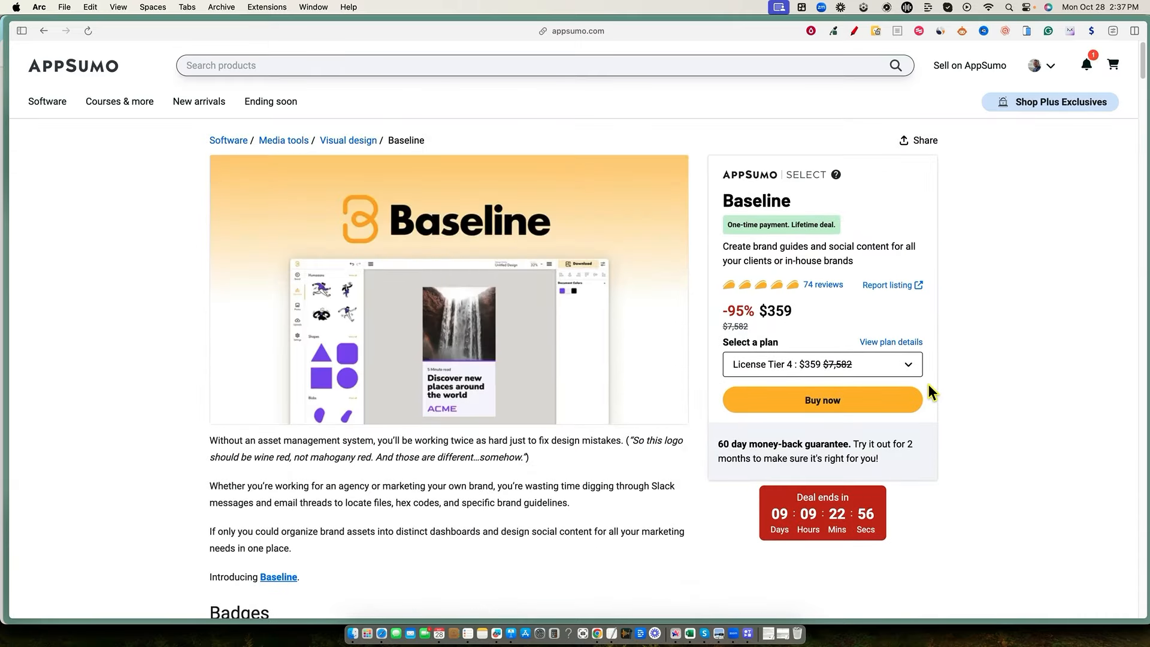
{"action": "right_click", "coordinate": [283, 577]}
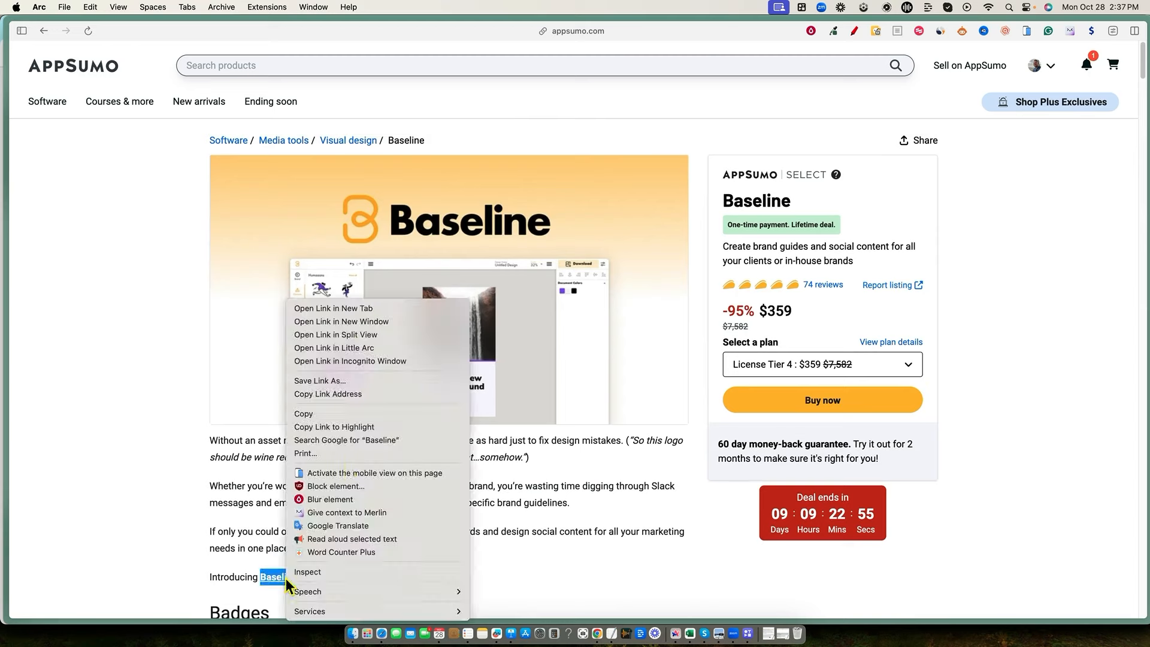
{"action": "left_click", "coordinate": [368, 314]}
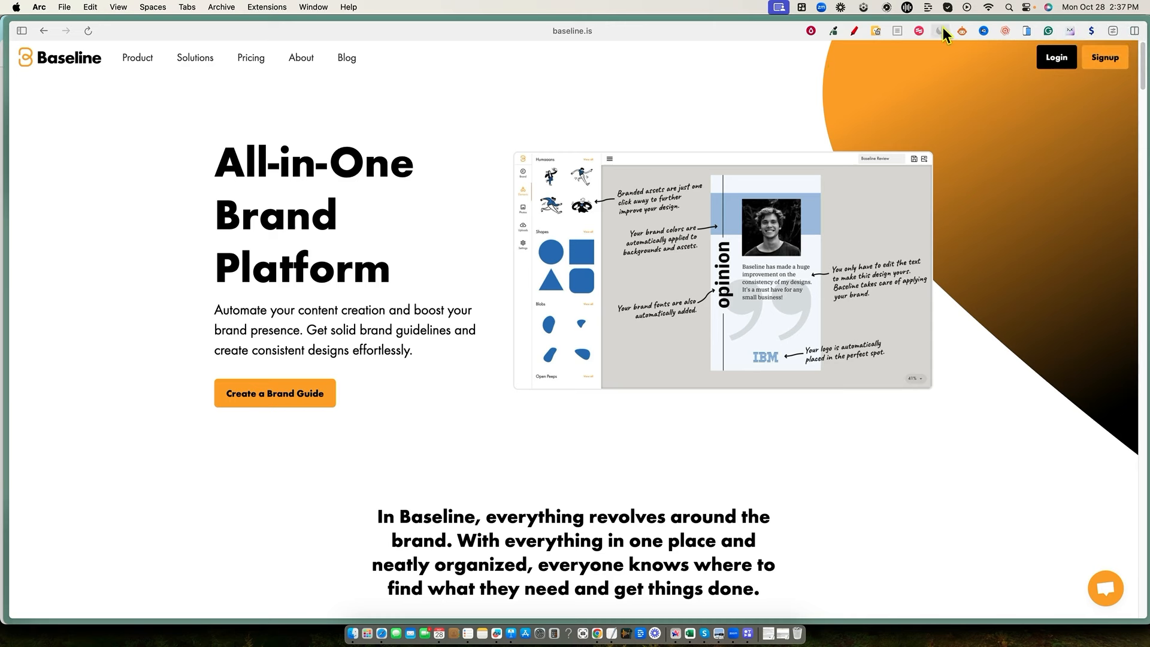
{"action": "left_click", "coordinate": [942, 30]}
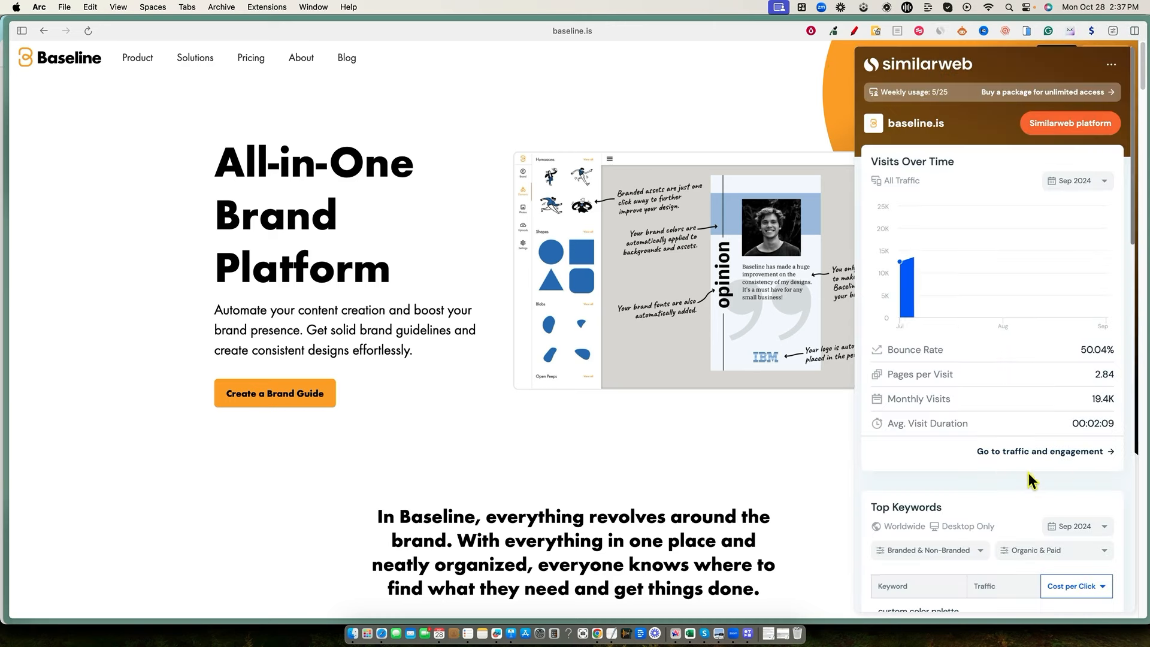
{"action": "left_click", "coordinate": [464, 457]}
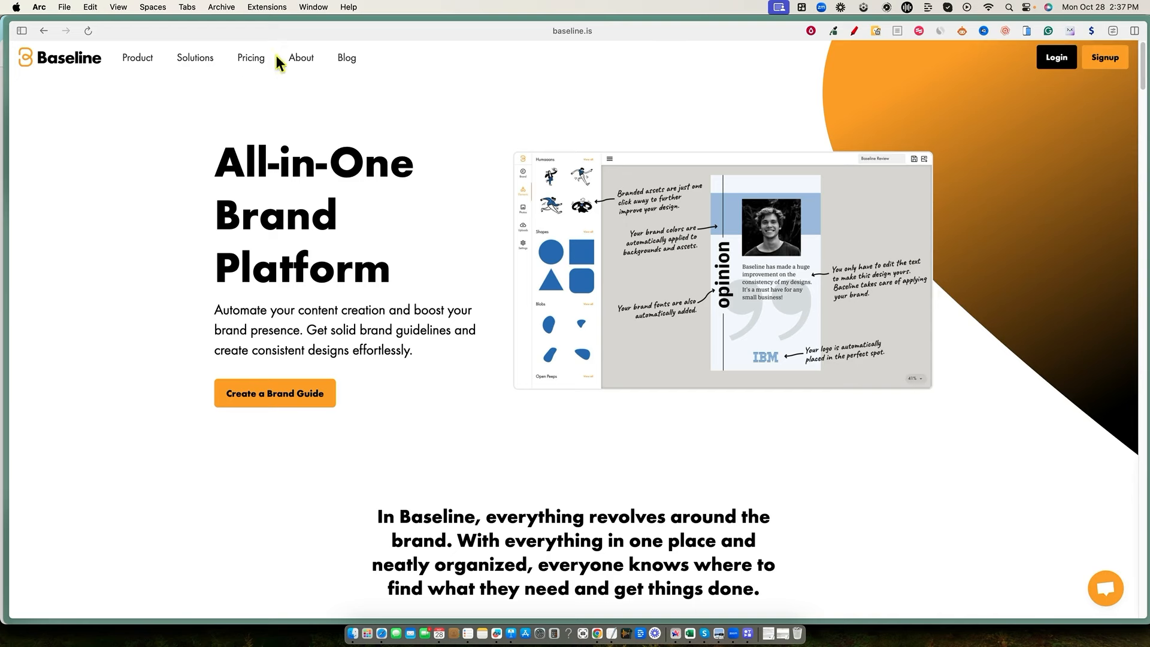
Step: Open the Baseline website's pricing page and compare the Solo, Professional and Business plans
{"action": "left_click", "coordinate": [251, 57]}
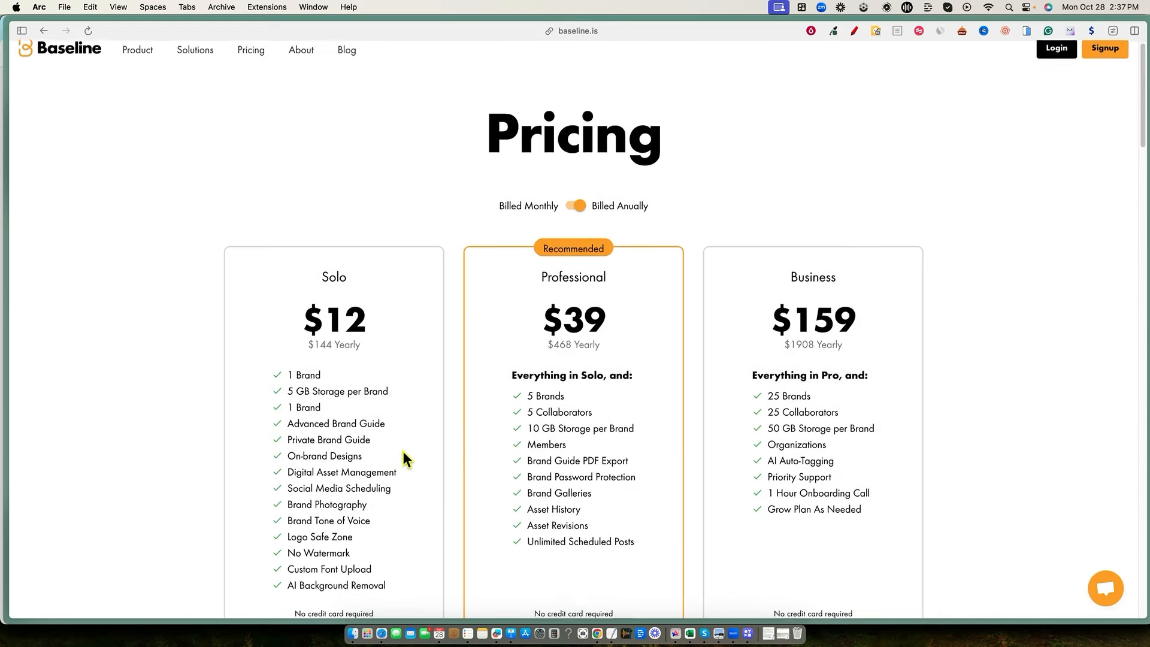
{"action": "scroll", "coordinate": [403, 451], "scroll_direction": "down", "scroll_amount": 1}
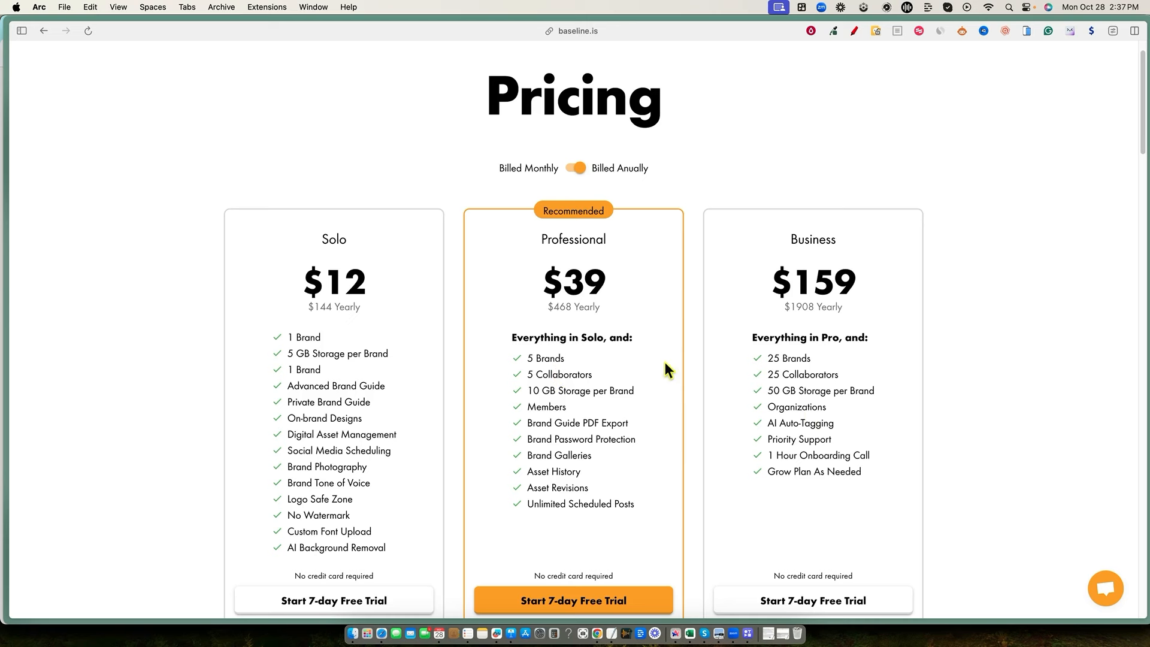
{"action": "scroll", "coordinate": [1000, 400], "scroll_direction": "up", "scroll_amount": 1}
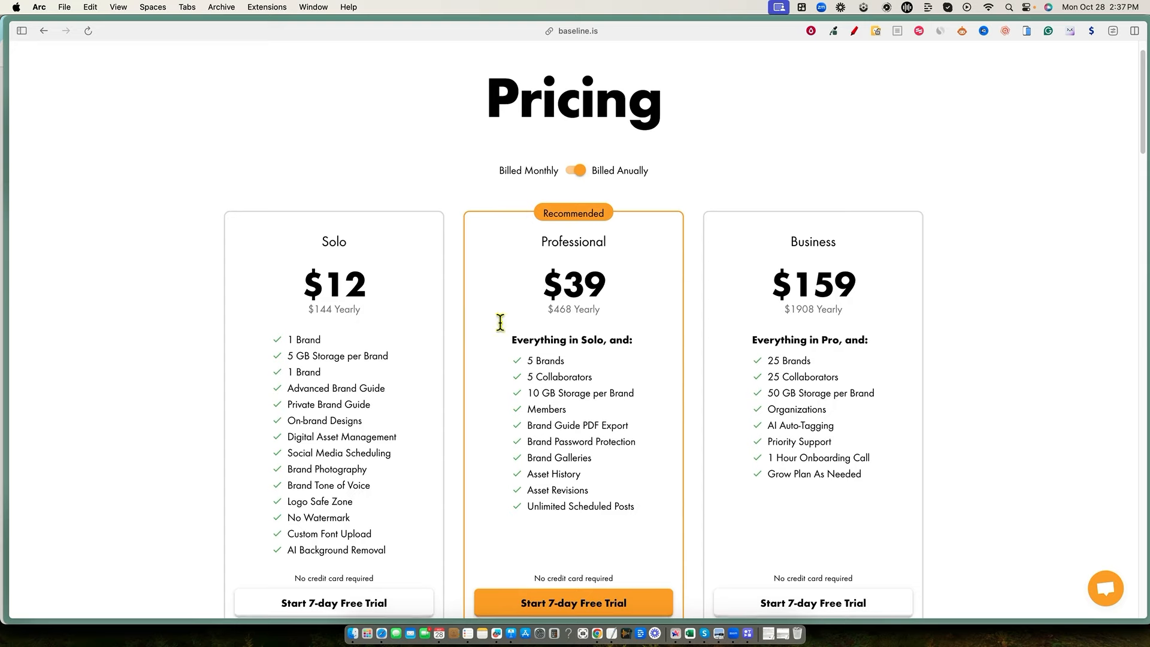
{"action": "scroll", "coordinate": [359, 449], "scroll_direction": "down", "scroll_amount": 3}
{"action": "scroll", "coordinate": [971, 306], "scroll_direction": "up", "scroll_amount": 3}
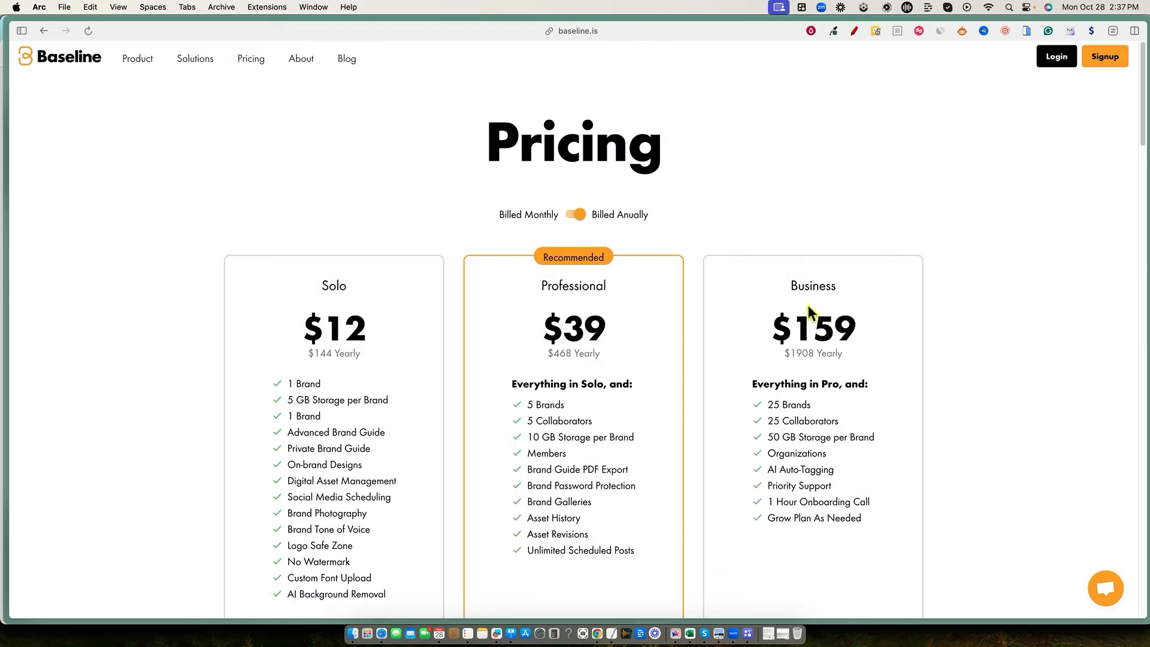
{"action": "scroll", "coordinate": [839, 390], "scroll_direction": "down", "scroll_amount": 5}
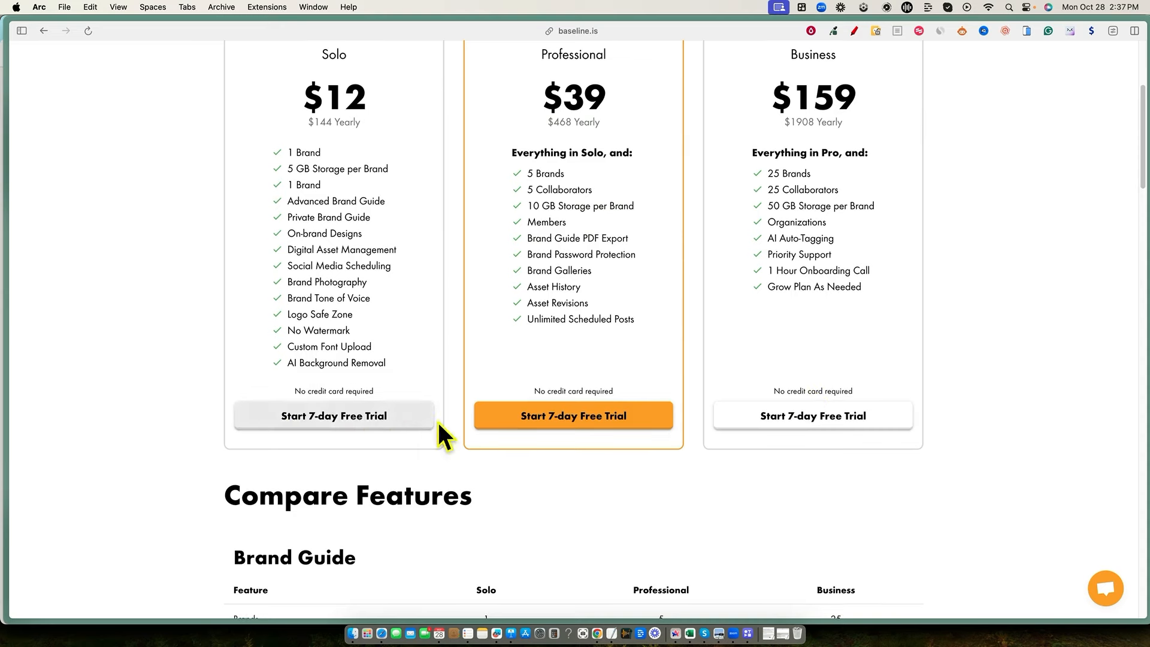
{"action": "scroll", "coordinate": [949, 420], "scroll_direction": "up", "scroll_amount": 5}
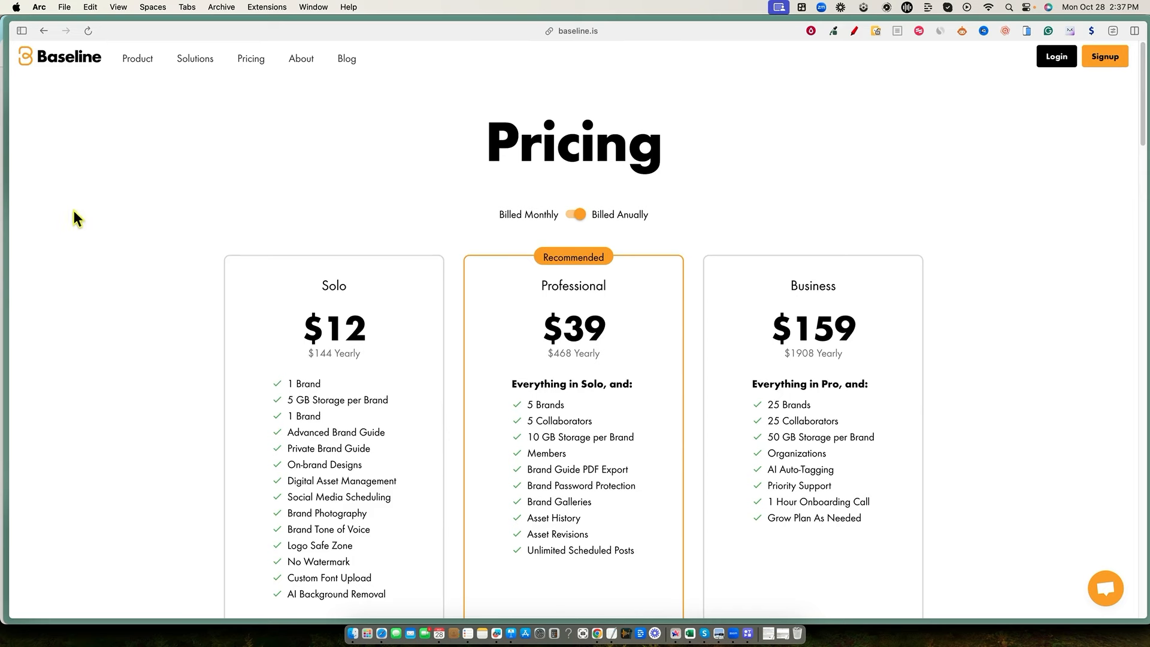
{"action": "mouse_move", "coordinate": [2, 191]}
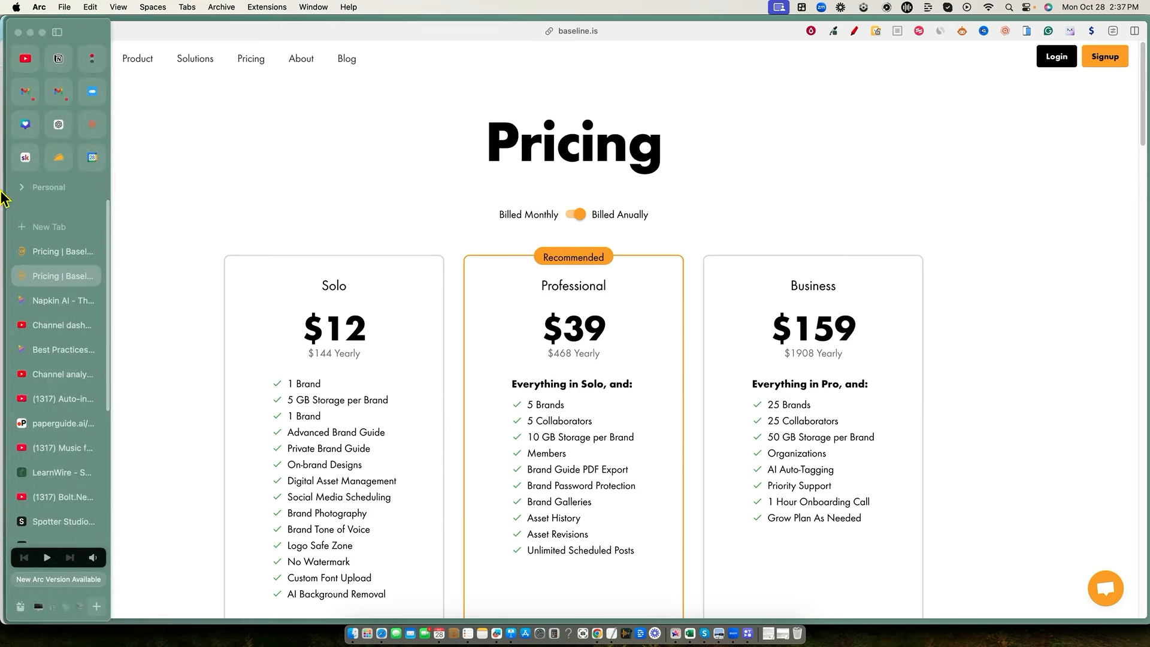
{"action": "left_click", "coordinate": [58, 159]}
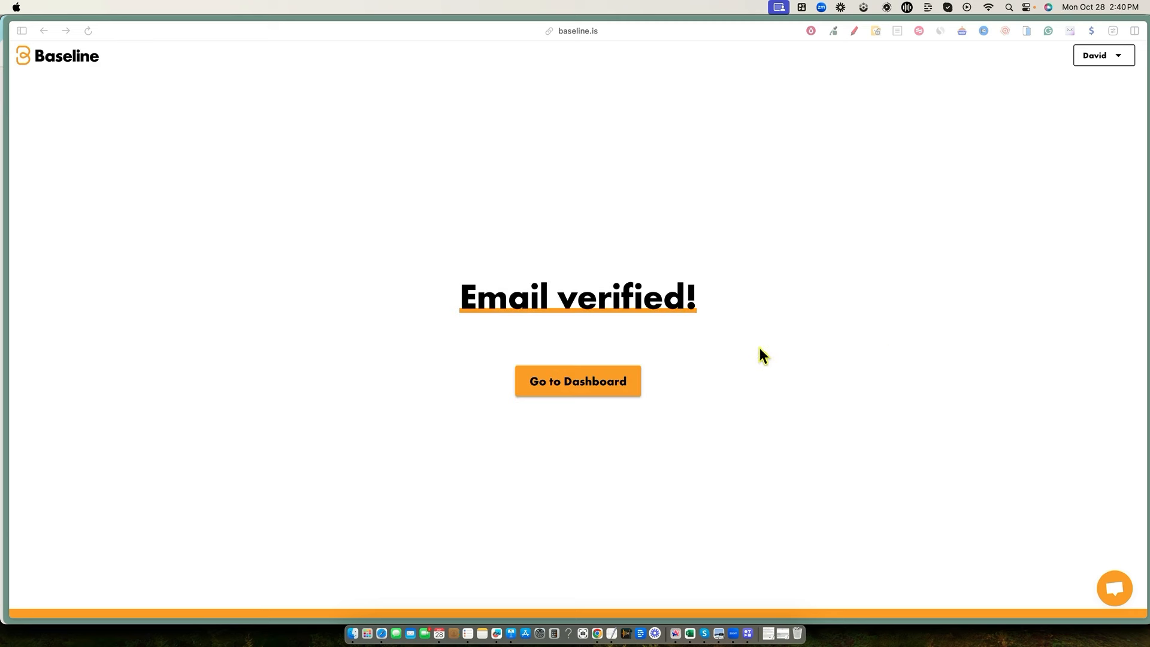
Step: View the options in the Baseline account menu and close it again
{"action": "left_click", "coordinate": [1118, 55]}
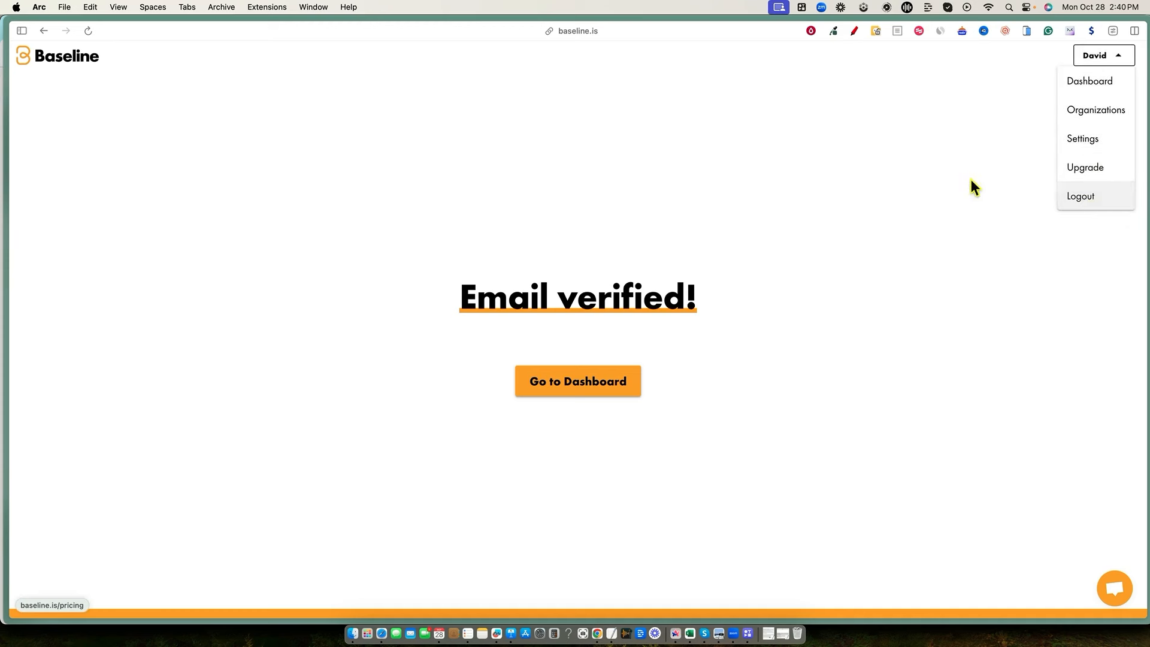
{"action": "left_click", "coordinate": [839, 300]}
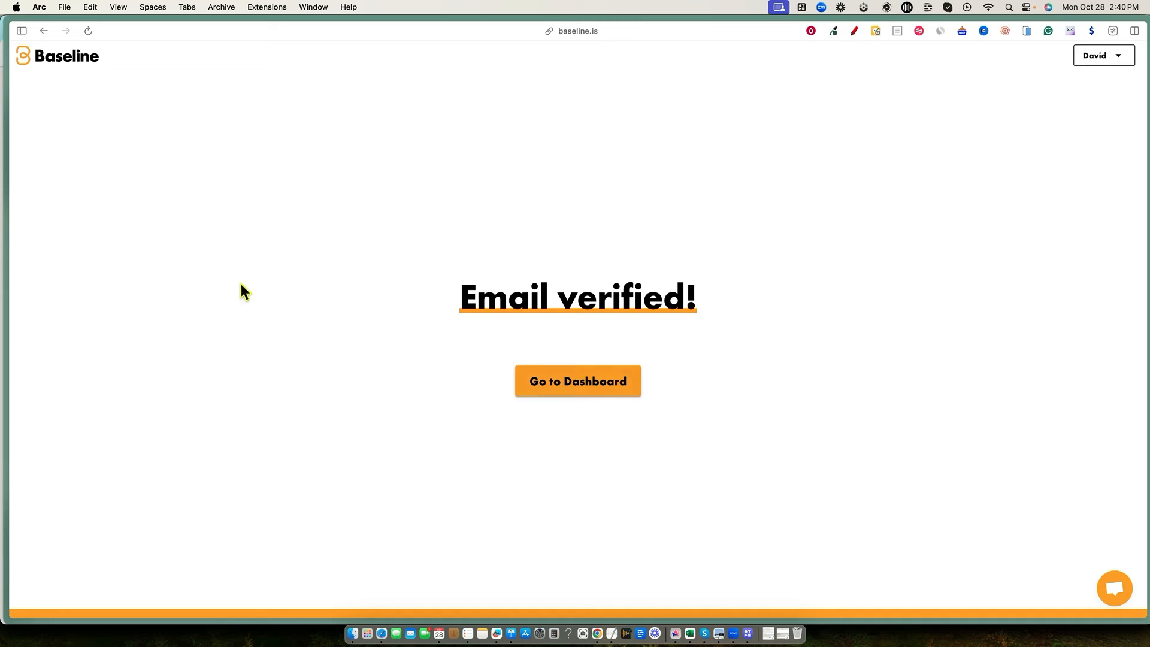
Step: Go to the dashboard and create a first brand named LearnWire
{"action": "left_click", "coordinate": [616, 389]}
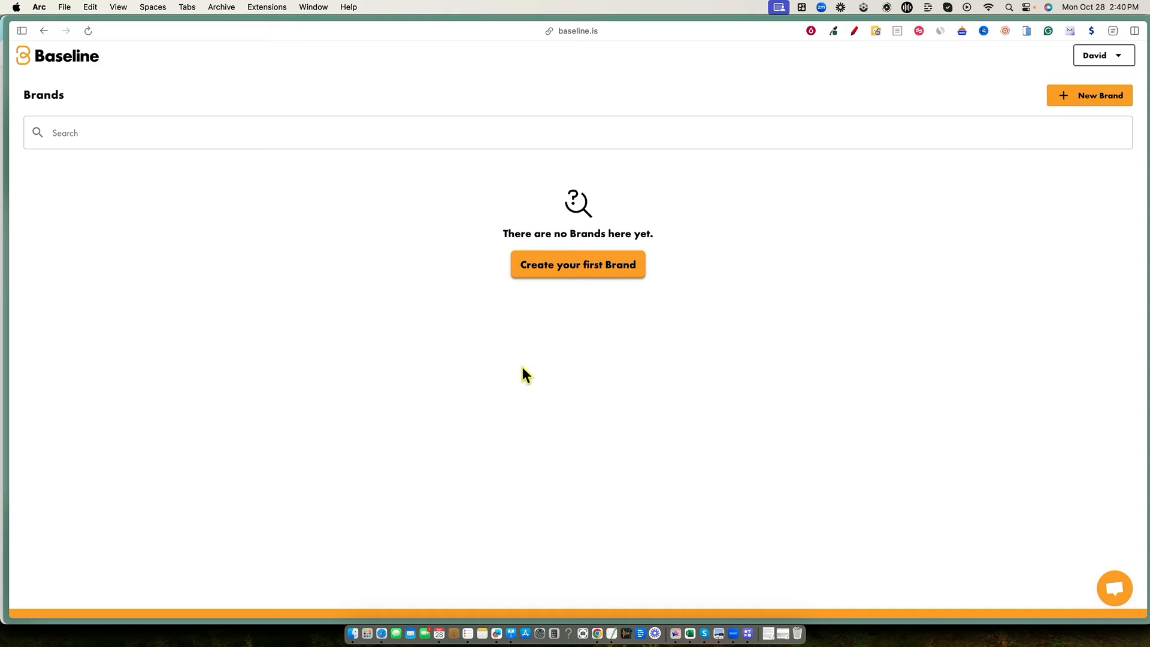
{"action": "left_click", "coordinate": [555, 271]}
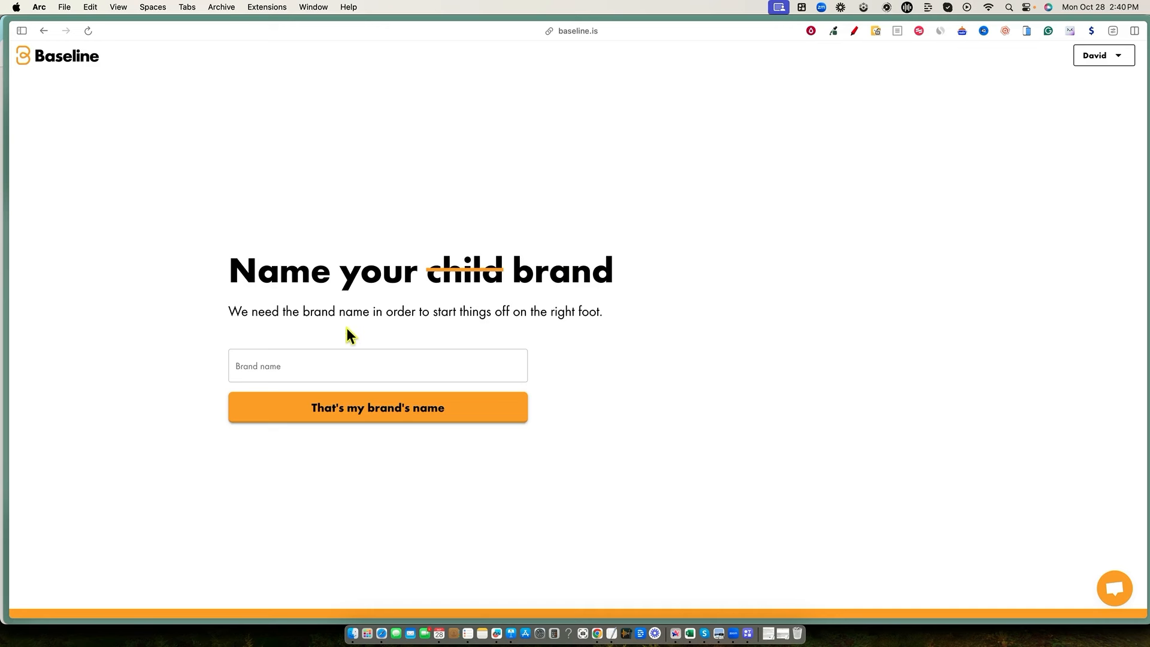
{"action": "left_click", "coordinate": [400, 375]}
{"action": "type", "text": "L"}
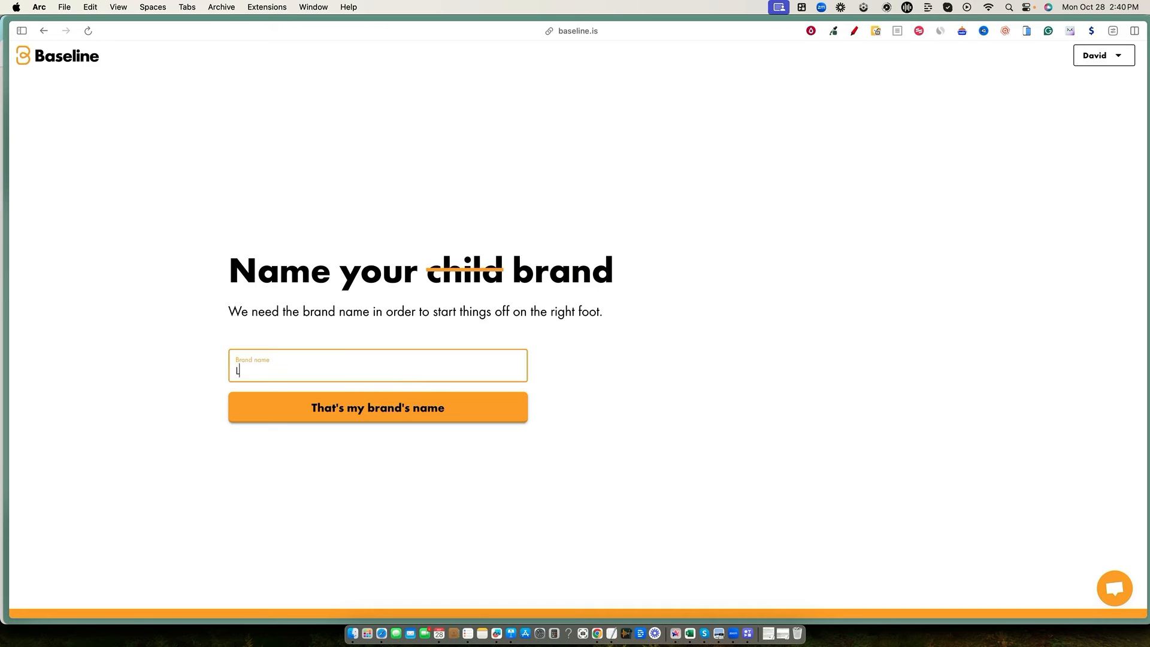
{"action": "type", "text": "earnWire"}
{"action": "left_click", "coordinate": [495, 405]}
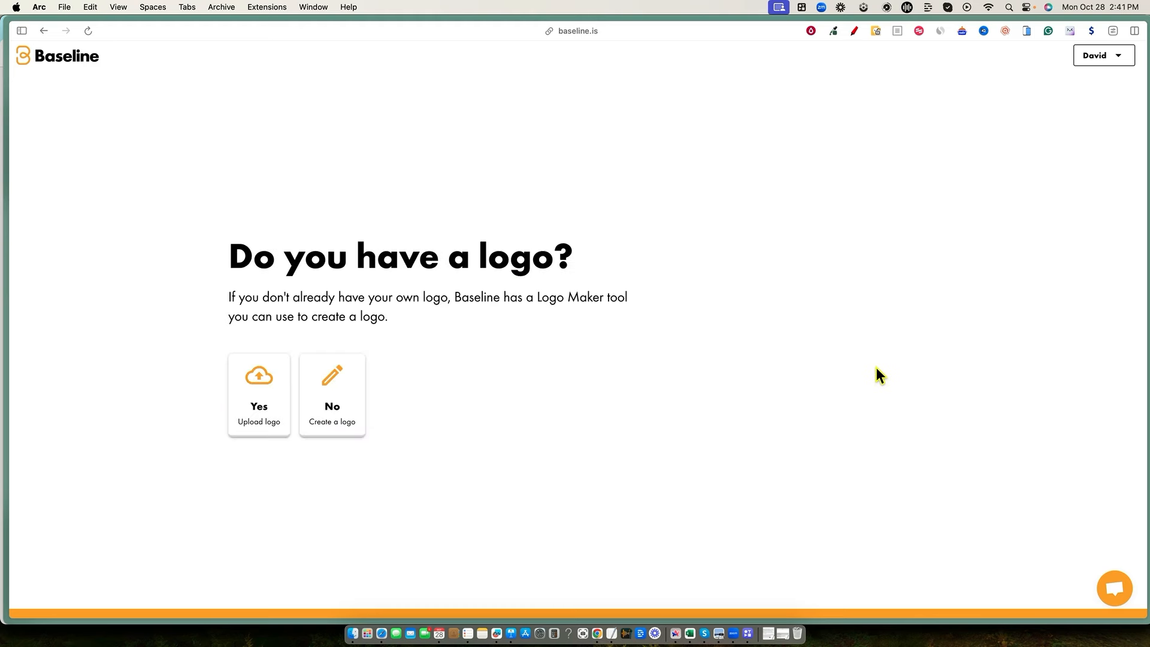
Step: Choose to use an existing logo and upload Canva Logo.png as the primary logo
{"action": "left_click", "coordinate": [264, 422]}
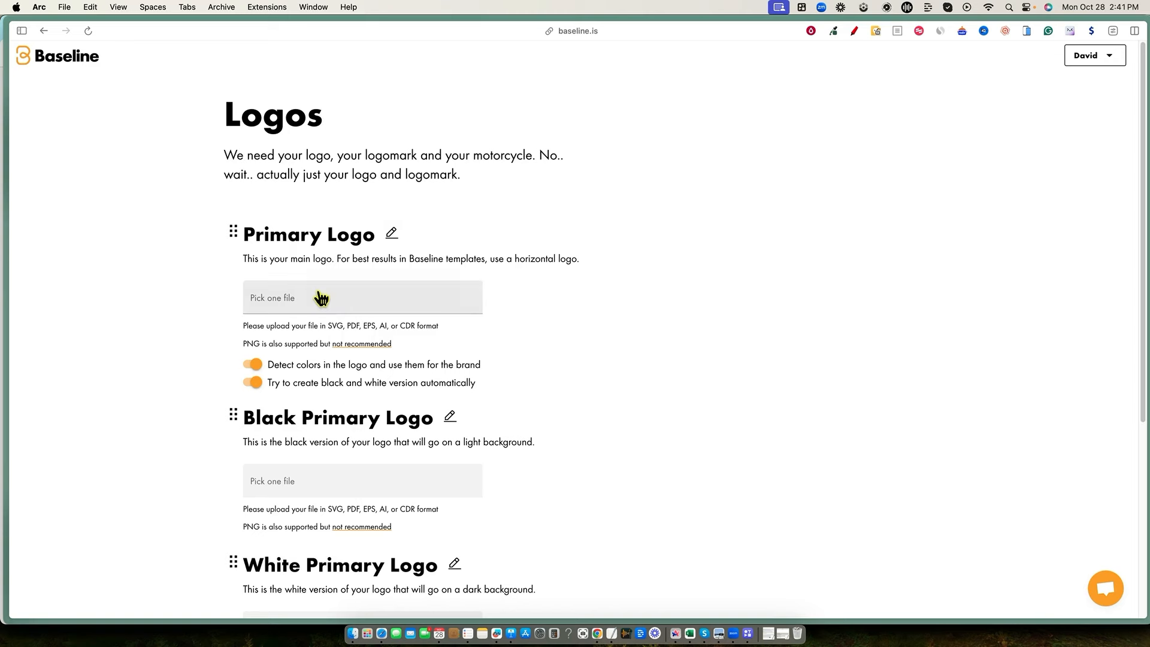
{"action": "left_click", "coordinate": [298, 304]}
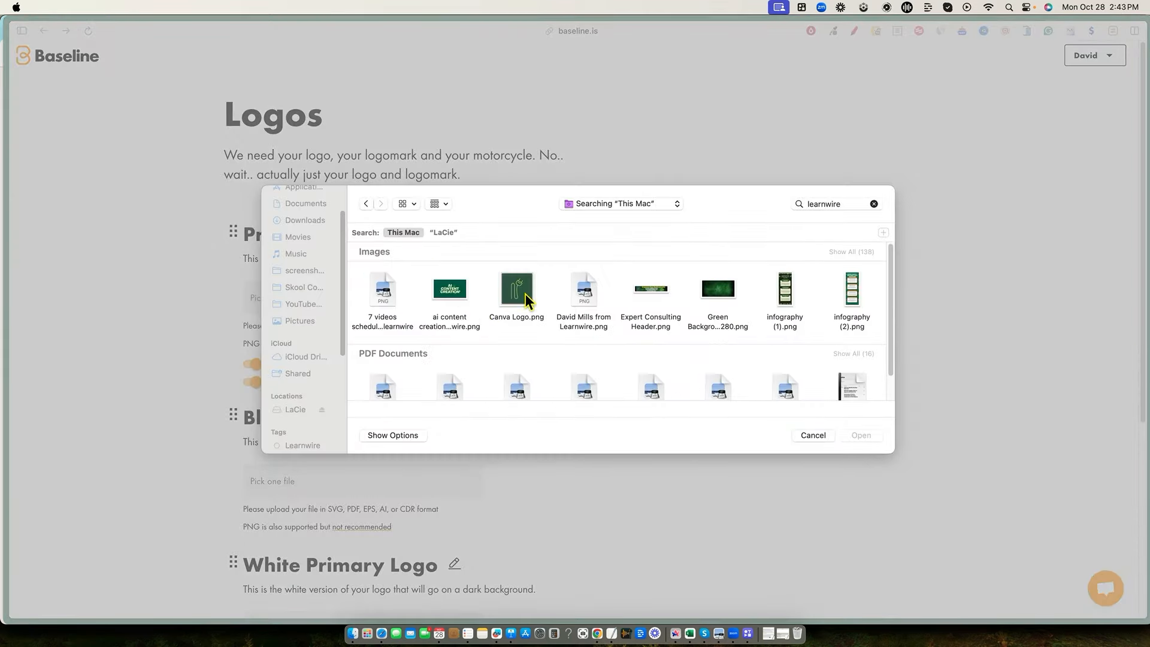
{"action": "left_click", "coordinate": [526, 294]}
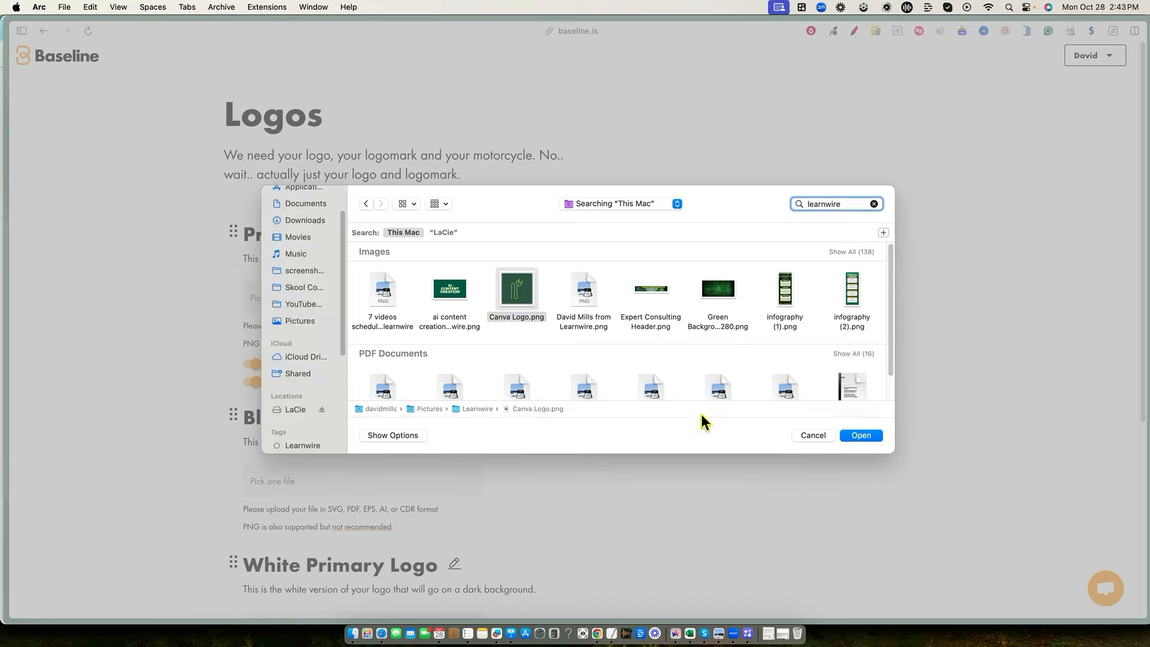
{"action": "left_click", "coordinate": [863, 438]}
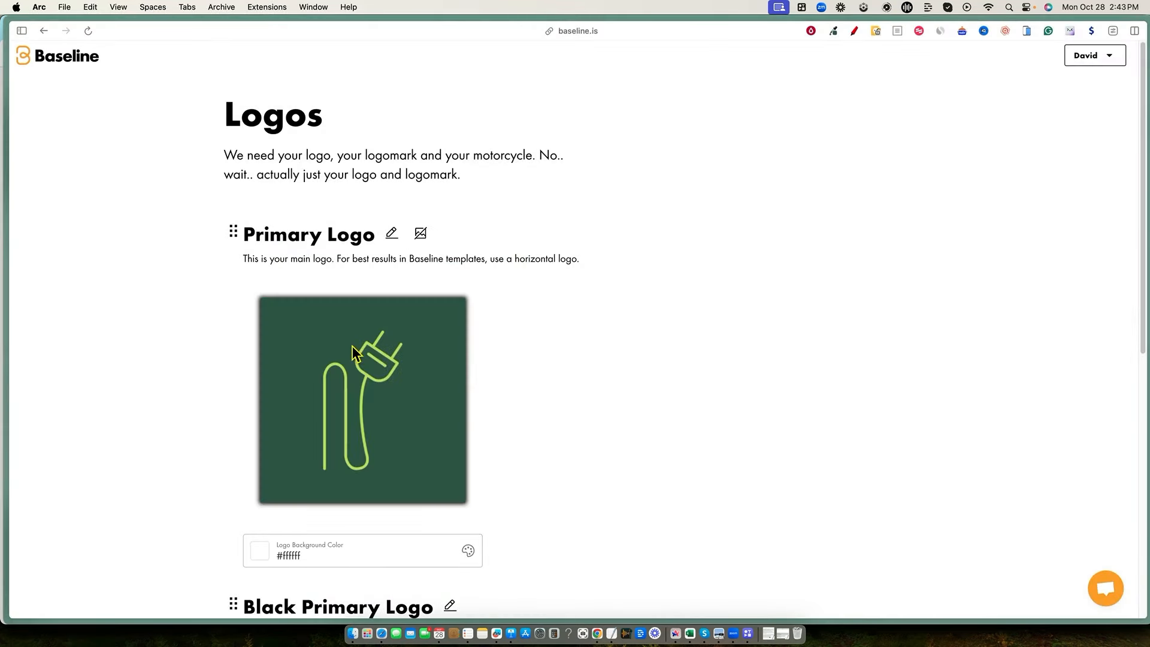
Step: Set the primary logo's background color to #355e4b
{"action": "scroll", "coordinate": [463, 401], "scroll_direction": "down", "scroll_amount": 1}
{"action": "scroll", "coordinate": [463, 402], "scroll_direction": "down", "scroll_amount": 5}
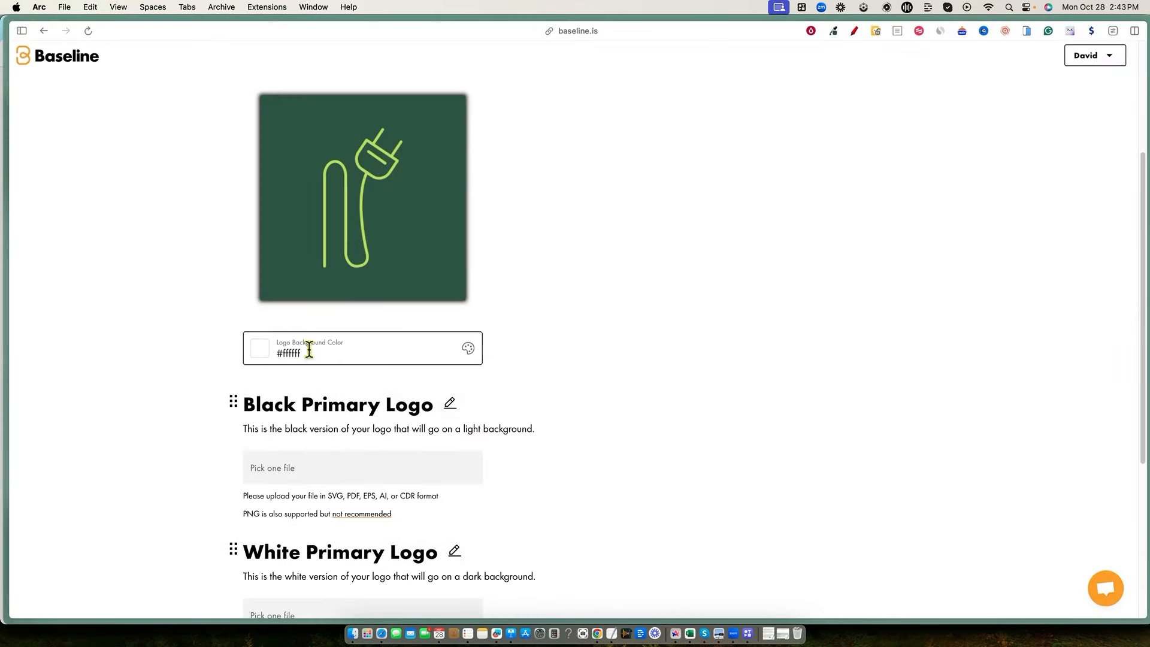
{"action": "left_click", "coordinate": [262, 351]}
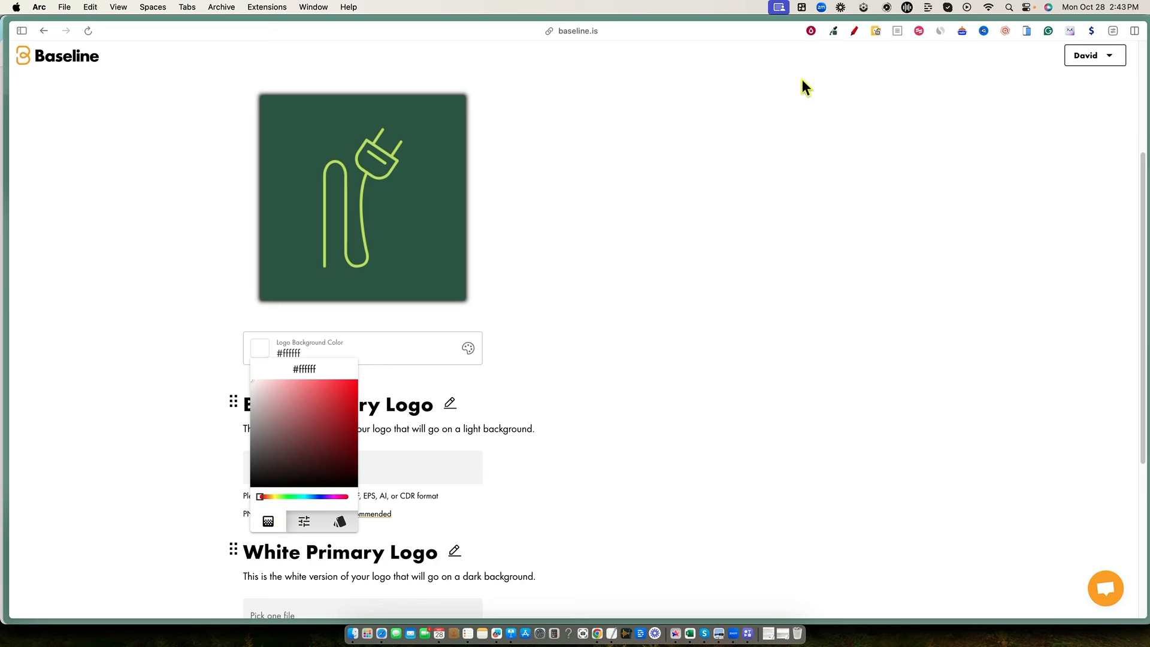
{"action": "left_click", "coordinate": [854, 31]}
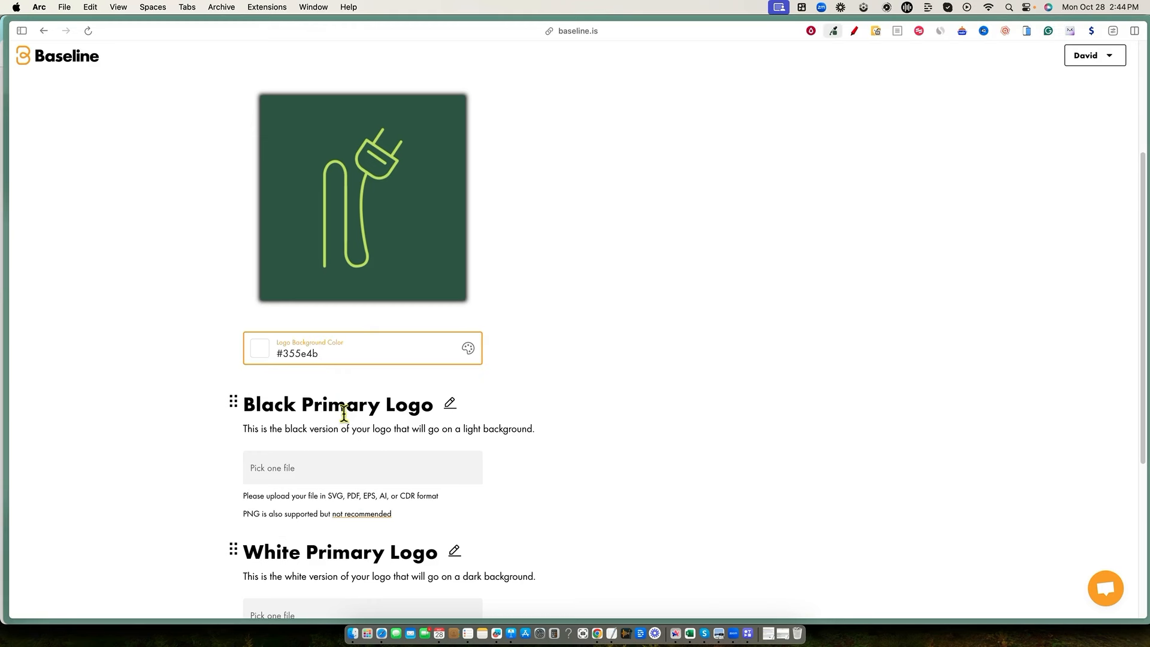
Step: Review the black and white primary logo uploads and the additional variant options, and try to submit the logos
{"action": "scroll", "coordinate": [339, 439], "scroll_direction": "down", "scroll_amount": 2}
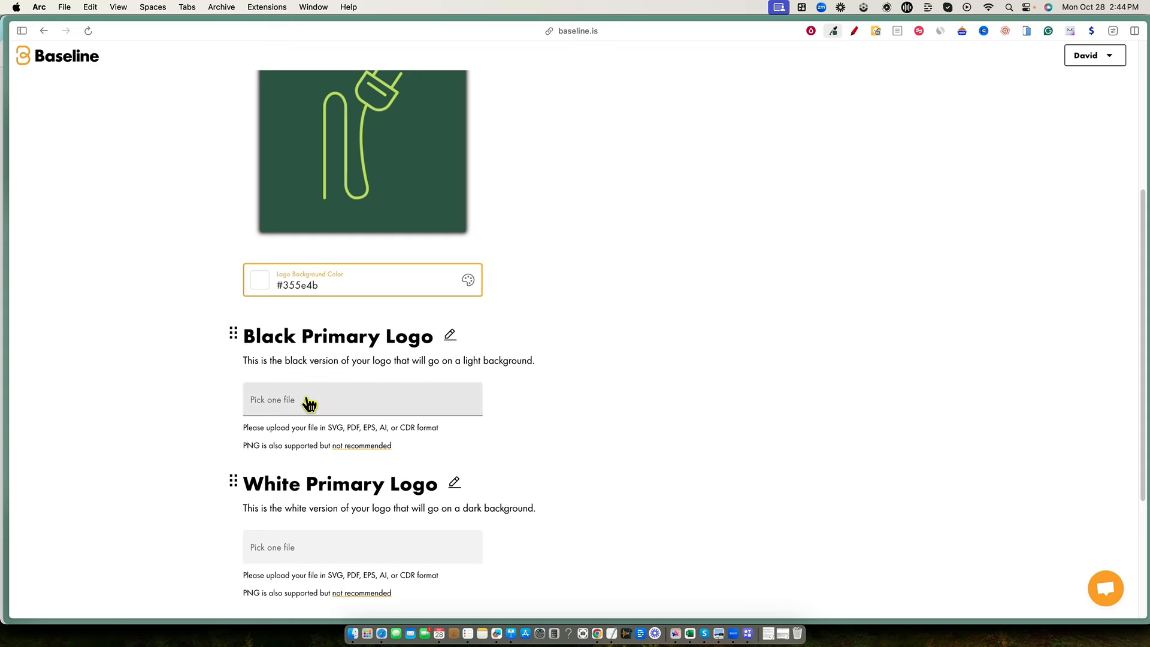
{"action": "scroll", "coordinate": [323, 405], "scroll_direction": "down", "scroll_amount": 2}
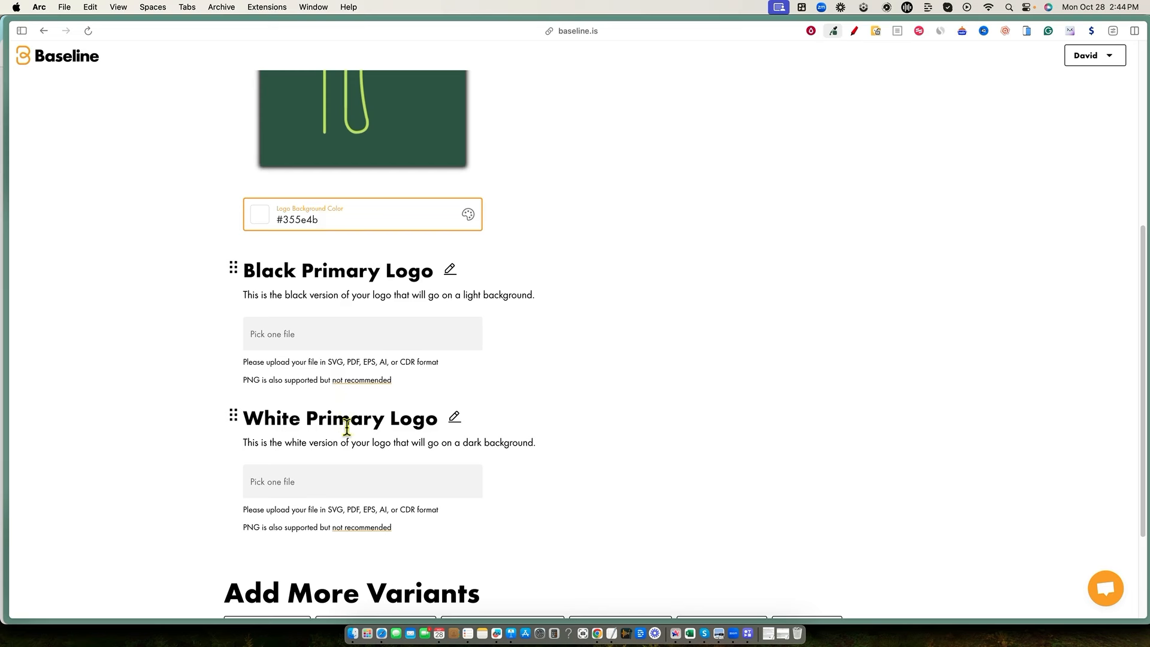
{"action": "scroll", "coordinate": [462, 268], "scroll_direction": "down", "scroll_amount": 1}
{"action": "scroll", "coordinate": [462, 268], "scroll_direction": "up", "scroll_amount": 8}
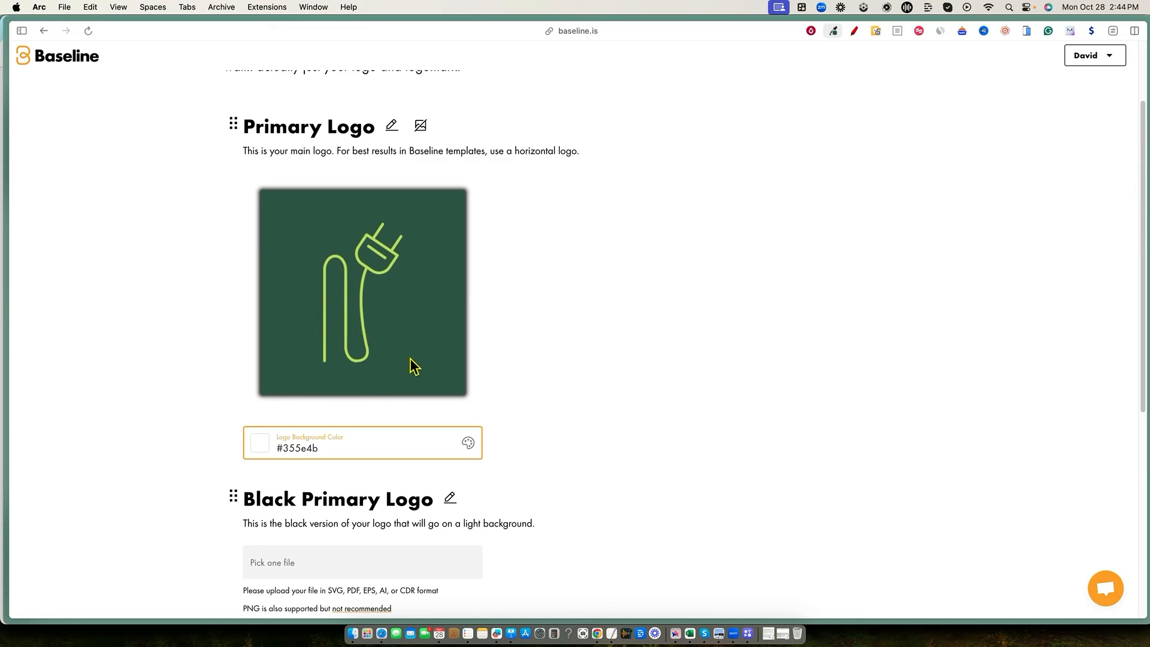
{"action": "scroll", "coordinate": [426, 458], "scroll_direction": "down", "scroll_amount": 8}
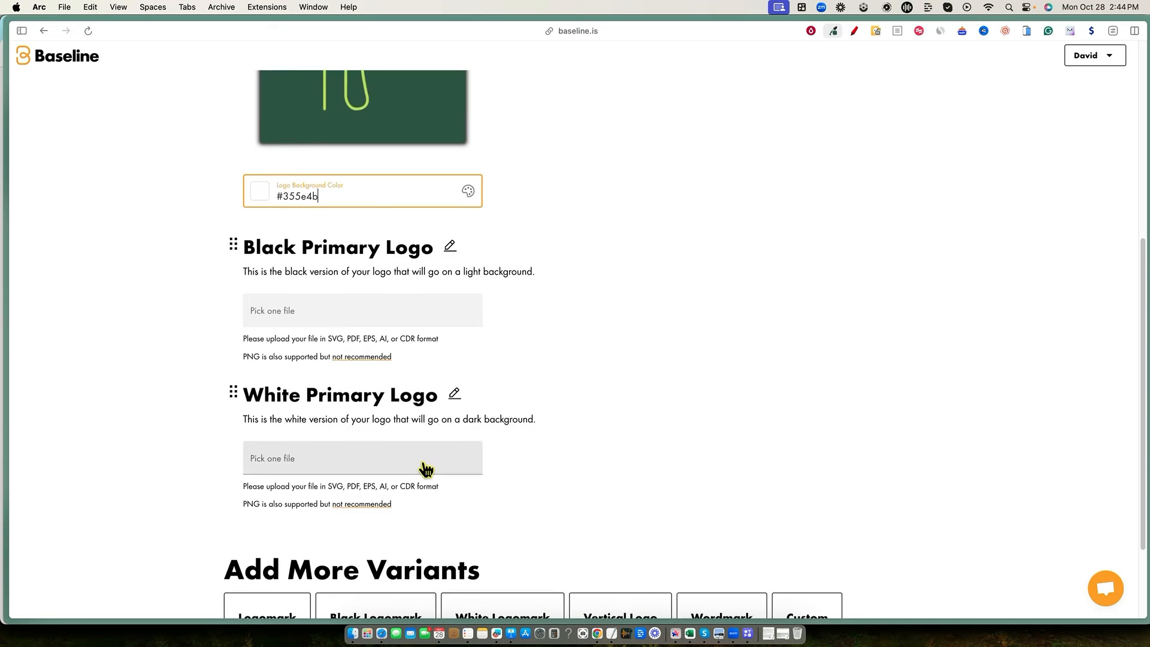
{"action": "scroll", "coordinate": [426, 468], "scroll_direction": "down", "scroll_amount": 4}
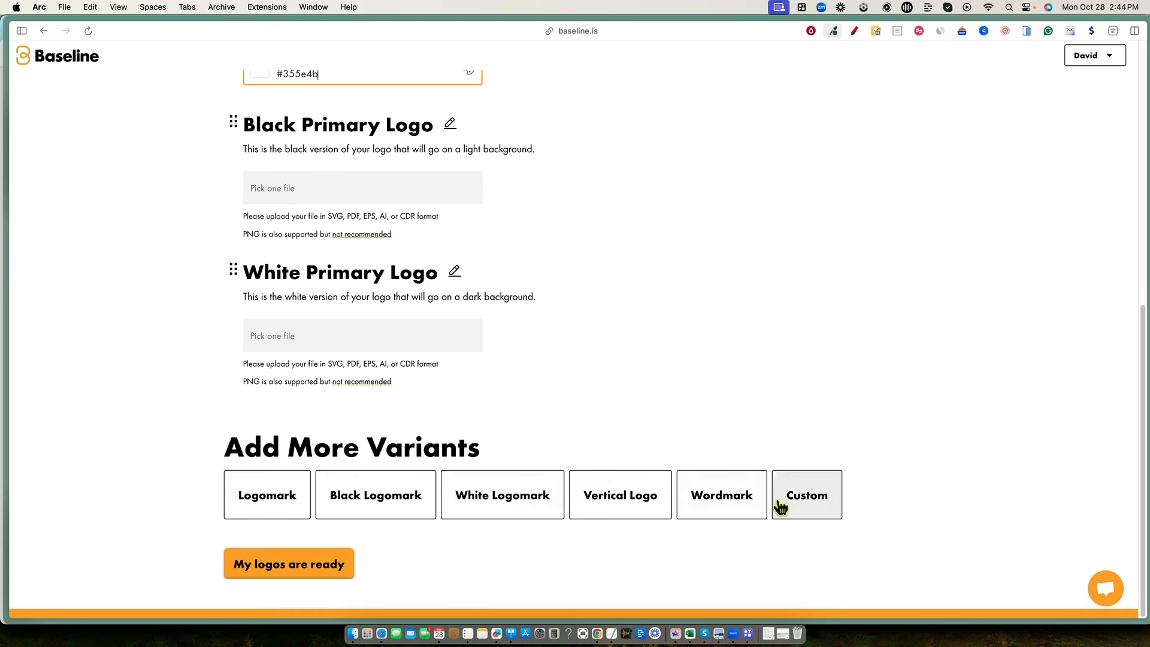
{"action": "left_click", "coordinate": [308, 566]}
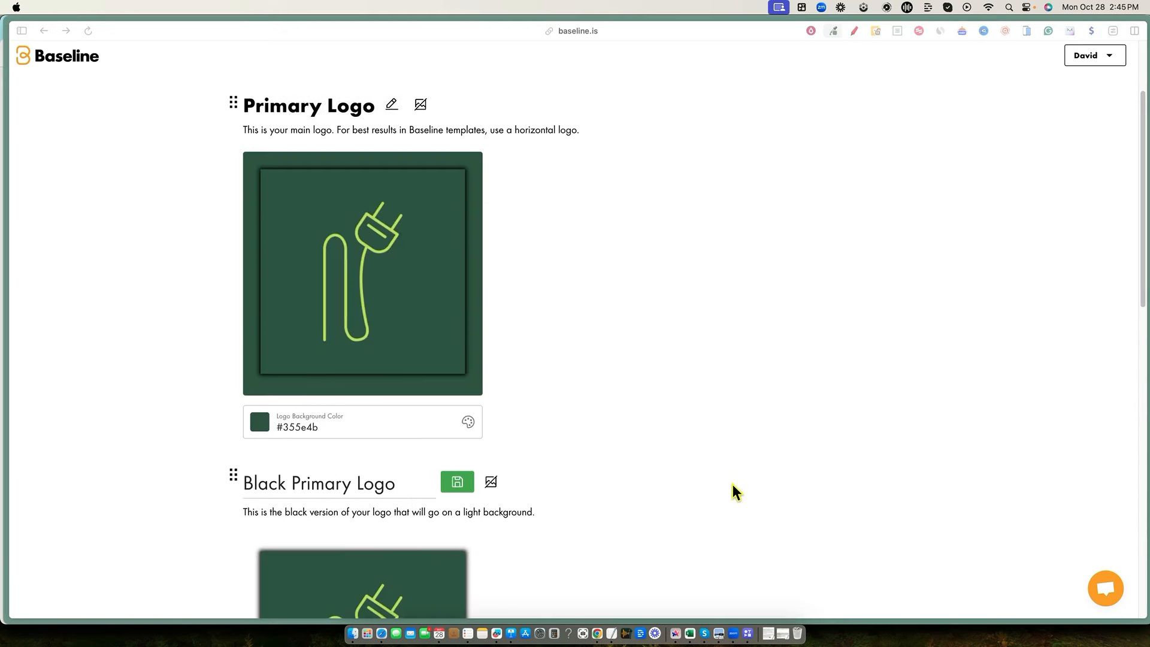
Step: Check the primary, black and white logo previews and confirm that the logos are ready
{"action": "scroll", "coordinate": [732, 484], "scroll_direction": "down", "scroll_amount": 3}
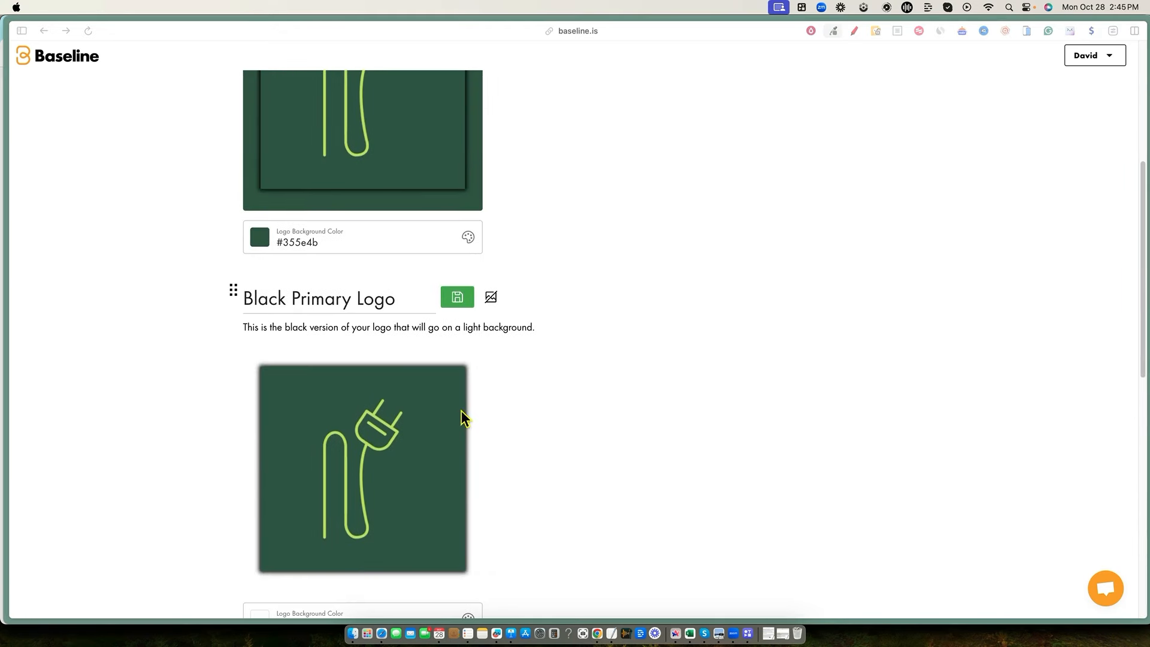
{"action": "scroll", "coordinate": [522, 480], "scroll_direction": "down", "scroll_amount": 6}
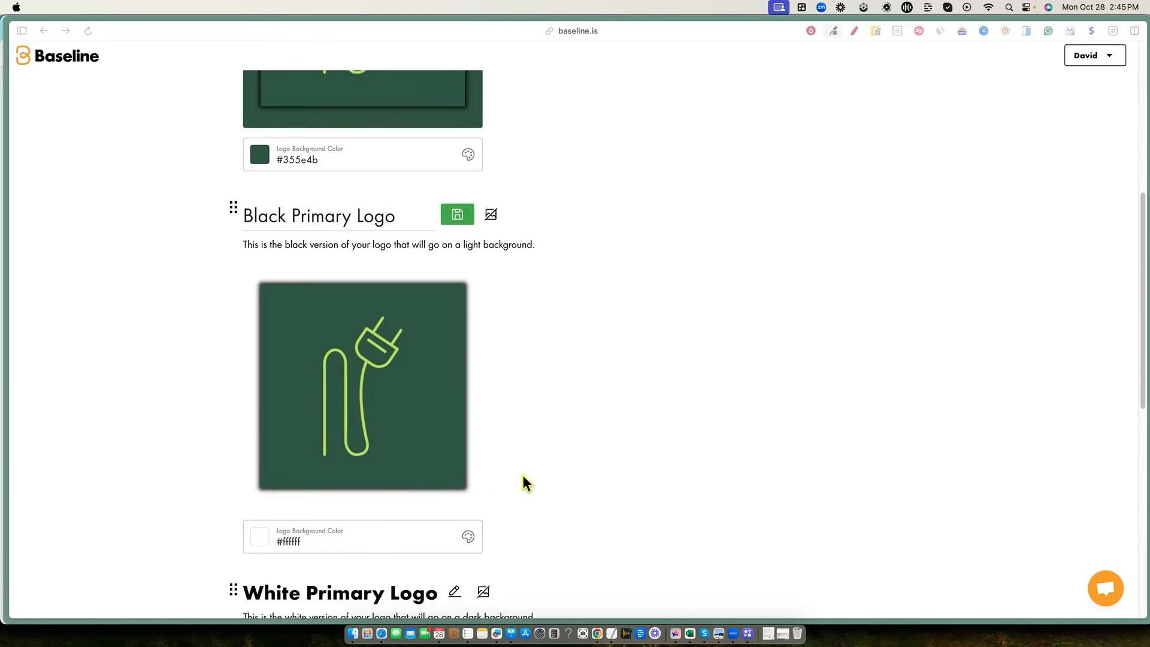
{"action": "scroll", "coordinate": [488, 470], "scroll_direction": "down", "scroll_amount": 4}
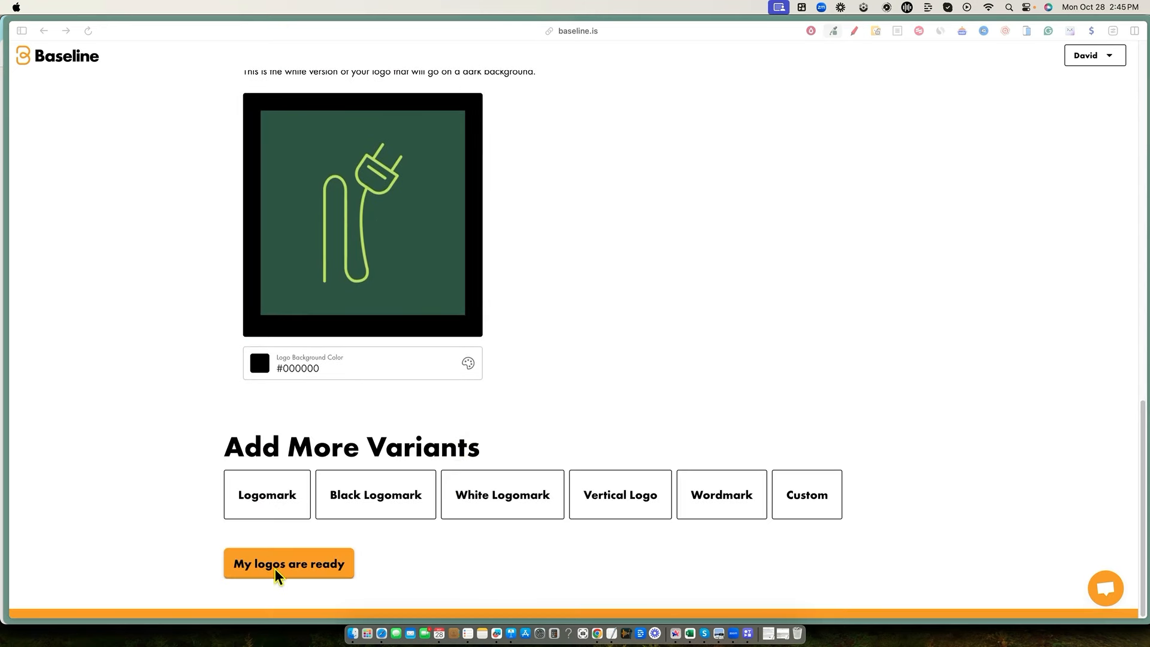
{"action": "left_click", "coordinate": [290, 568]}
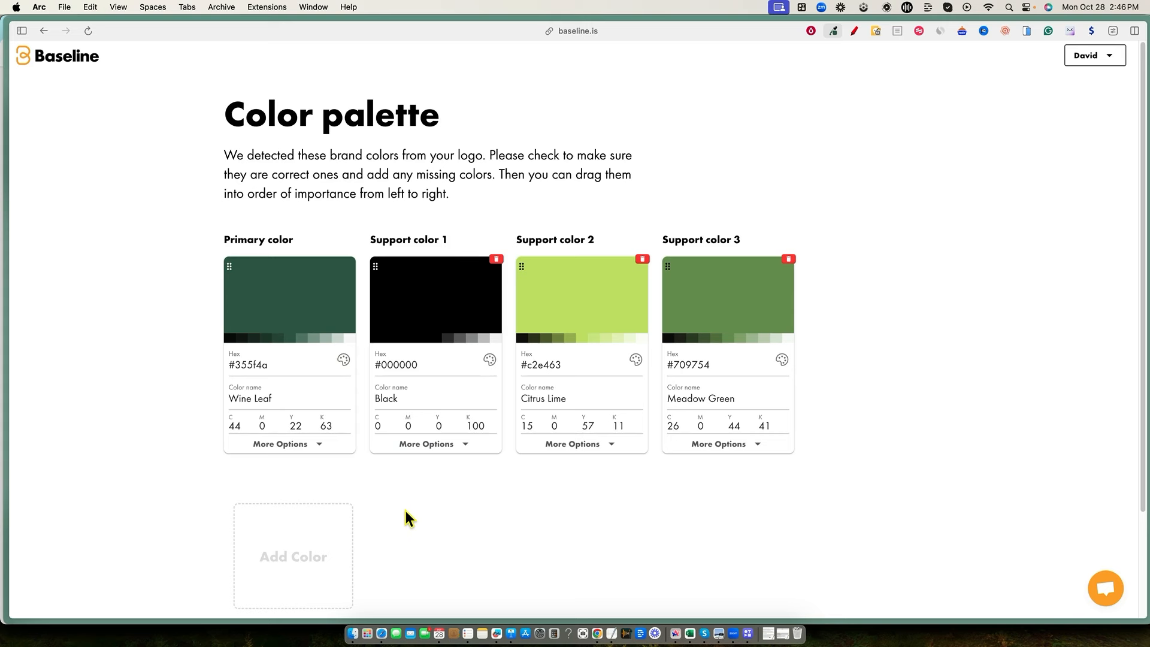
Step: Review the detected color palette and the primary color's extra options, and confirm the brand colors
{"action": "scroll", "coordinate": [608, 473], "scroll_direction": "down", "scroll_amount": 5}
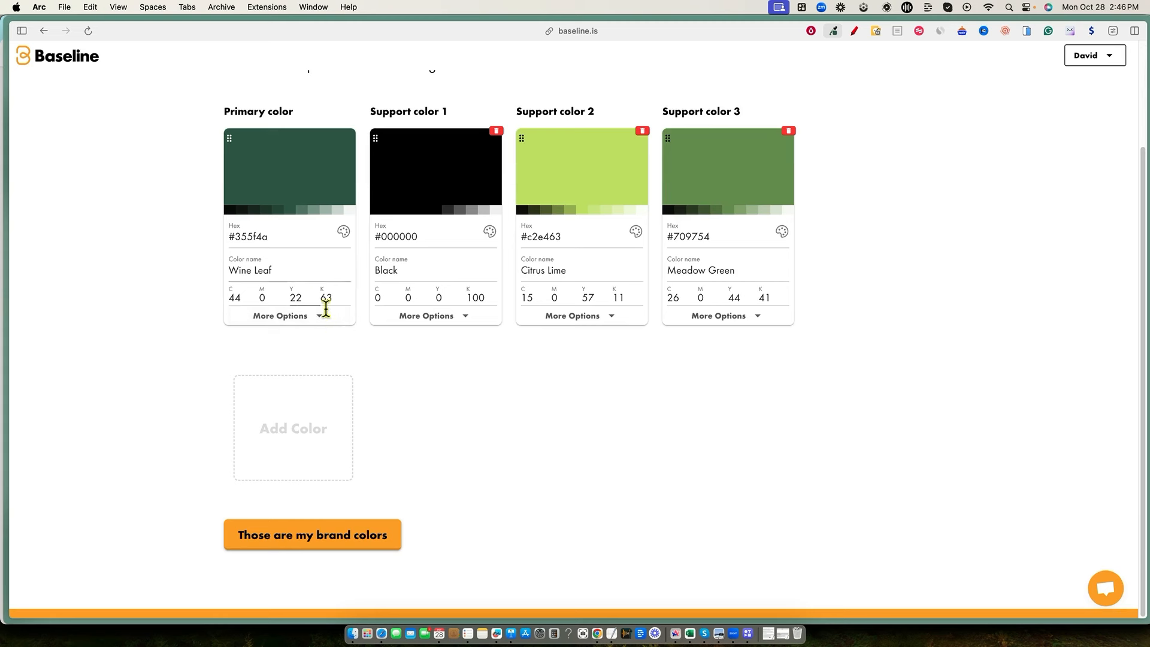
{"action": "left_click", "coordinate": [323, 318]}
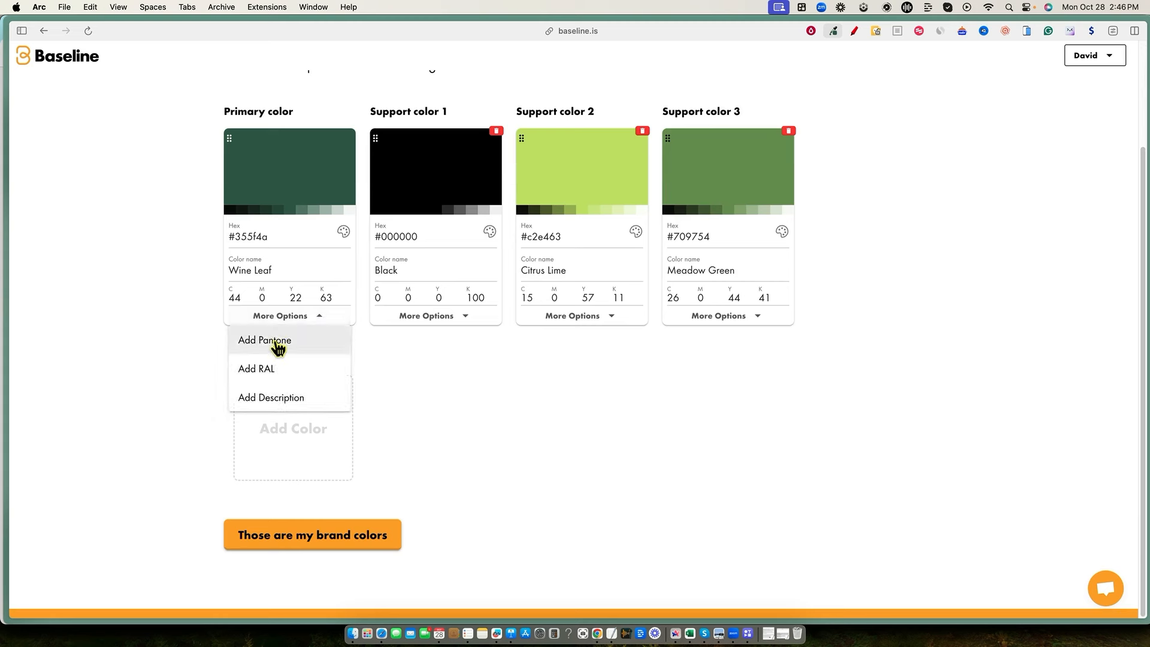
{"action": "left_click", "coordinate": [462, 413]}
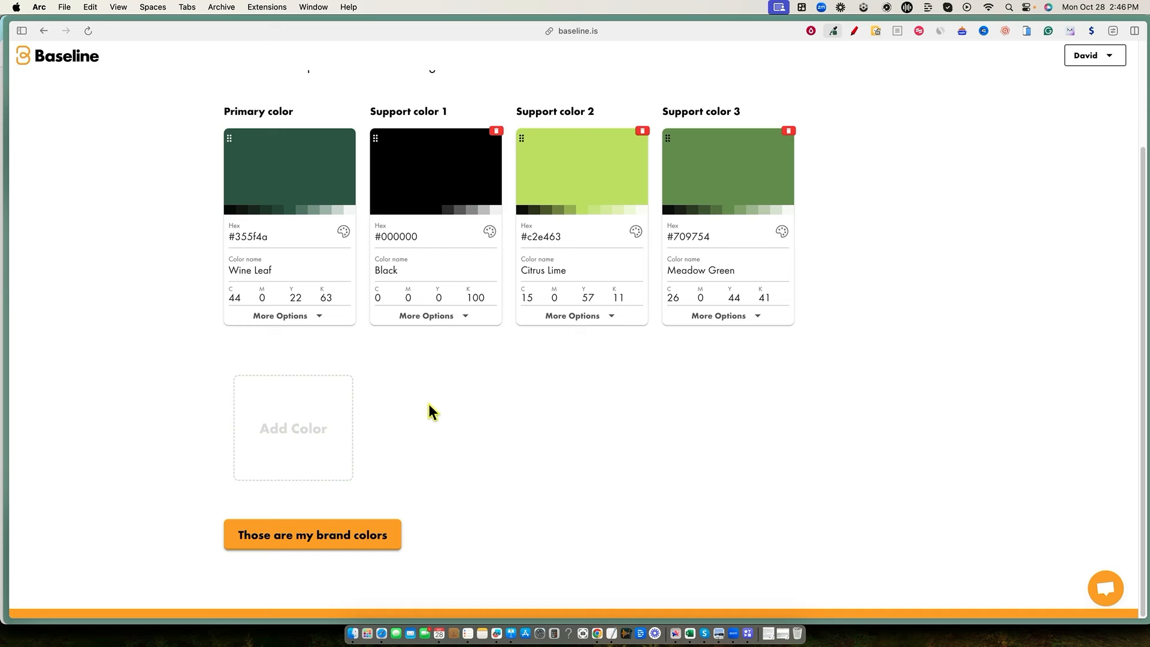
{"action": "left_click", "coordinate": [316, 543]}
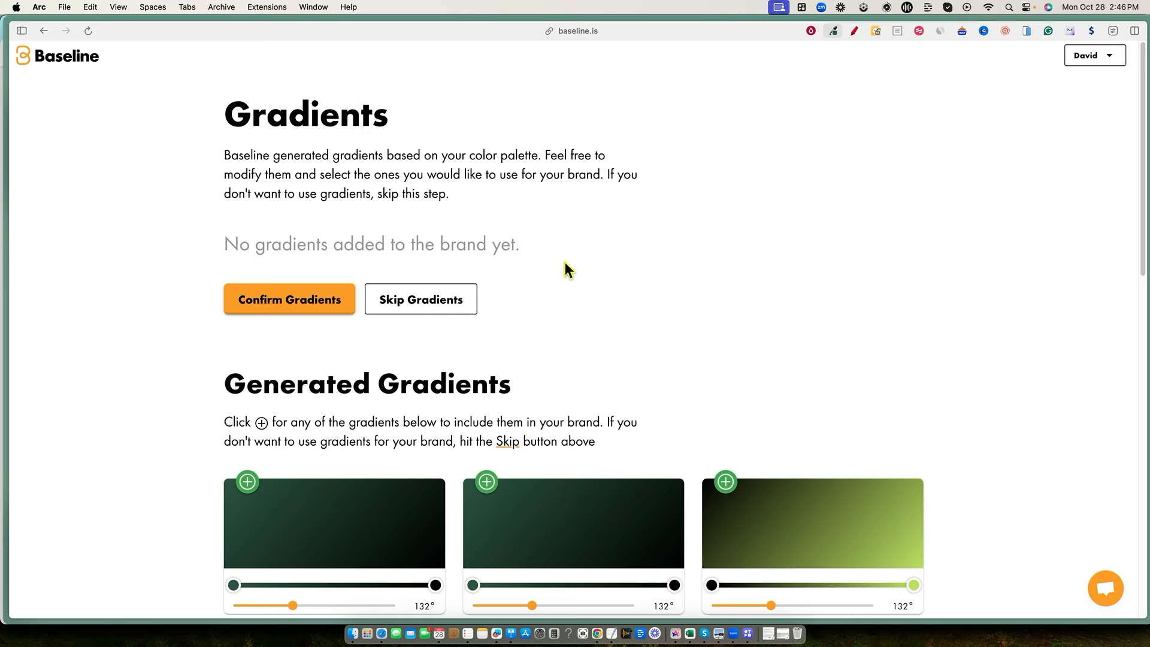
Step: Browse the generated gradients and try to confirm the gradients without adding any
{"action": "scroll", "coordinate": [573, 307], "scroll_direction": "down", "scroll_amount": 5}
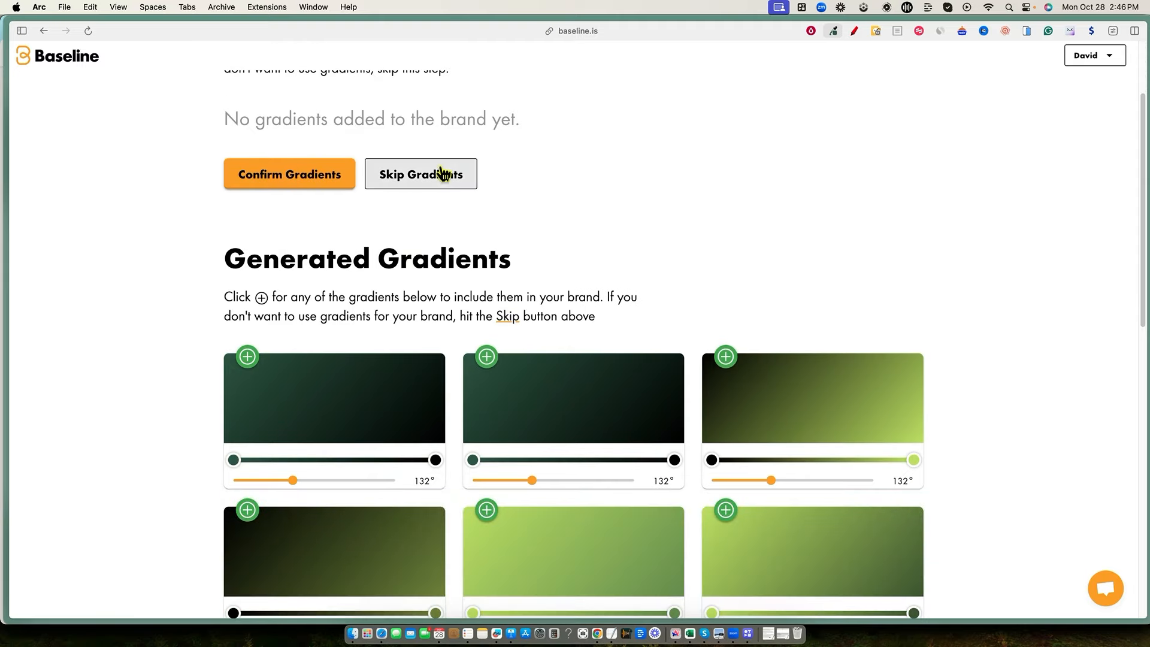
{"action": "scroll", "coordinate": [549, 264], "scroll_direction": "down", "scroll_amount": 12}
{"action": "scroll", "coordinate": [707, 239], "scroll_direction": "down", "scroll_amount": 5}
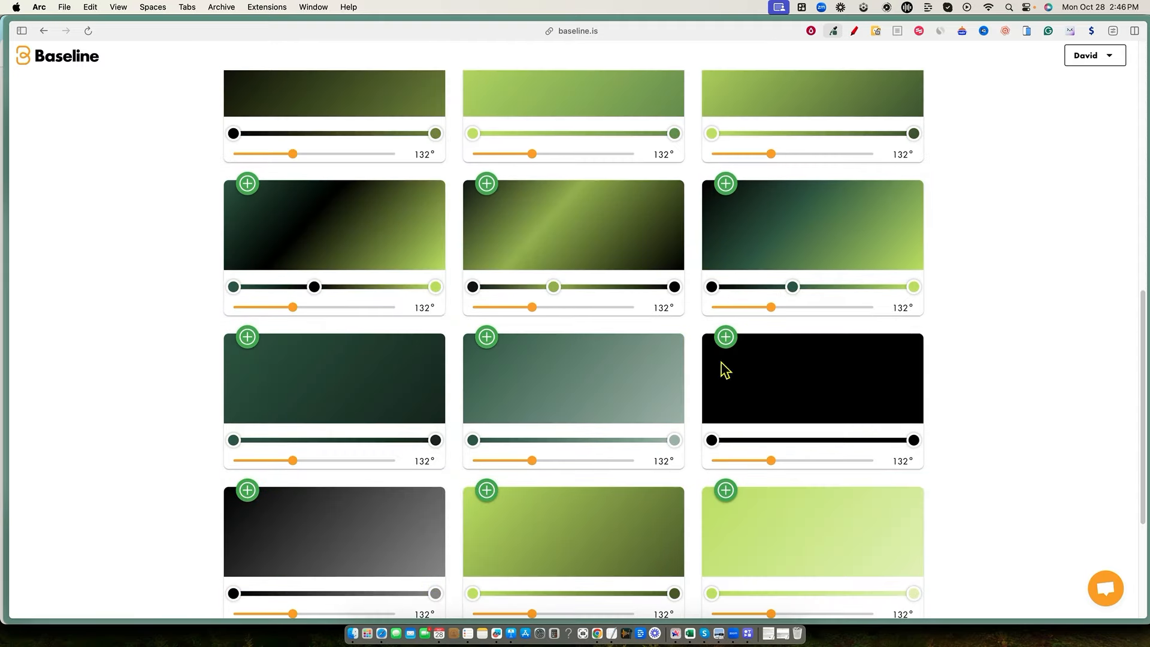
{"action": "scroll", "coordinate": [779, 378], "scroll_direction": "down", "scroll_amount": 8}
{"action": "scroll", "coordinate": [915, 454], "scroll_direction": "up", "scroll_amount": 20}
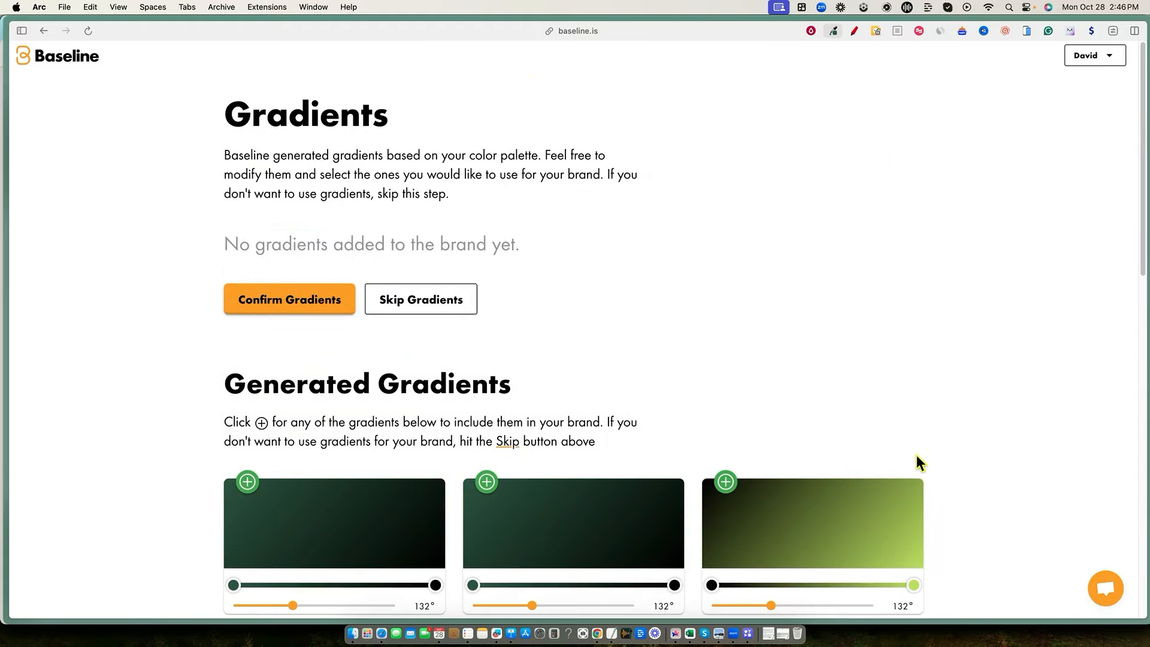
{"action": "left_click", "coordinate": [321, 306]}
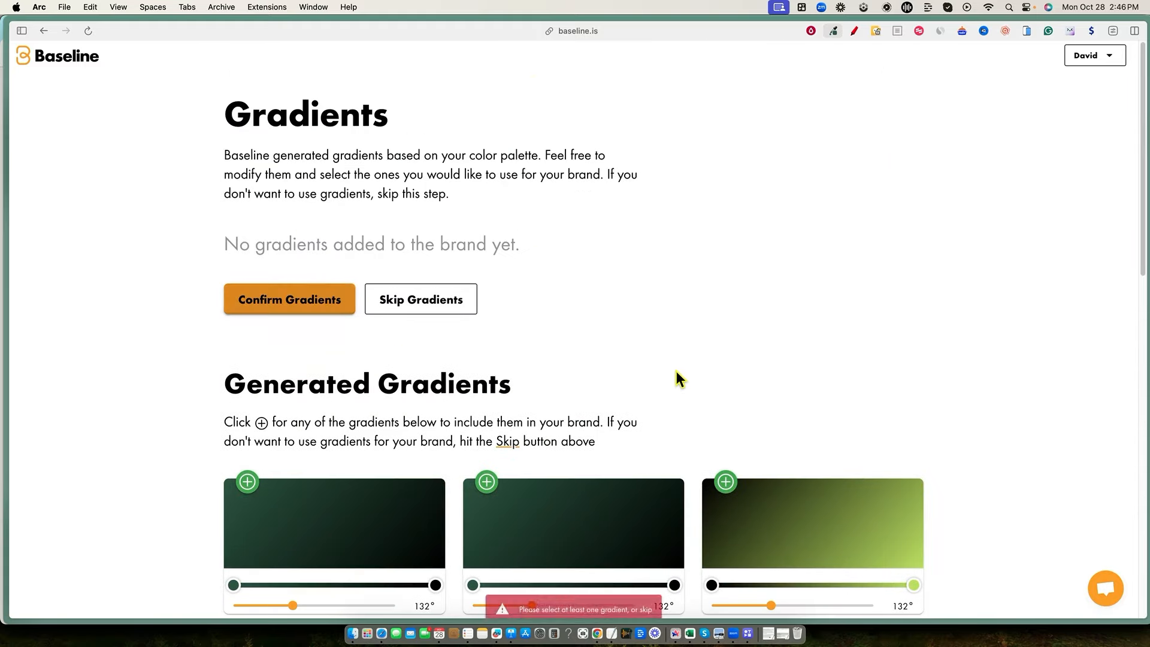
Step: Set the first generated gradient's angle to 158° and view the color pickers of its end stops
{"action": "scroll", "coordinate": [705, 366], "scroll_direction": "down", "scroll_amount": 3}
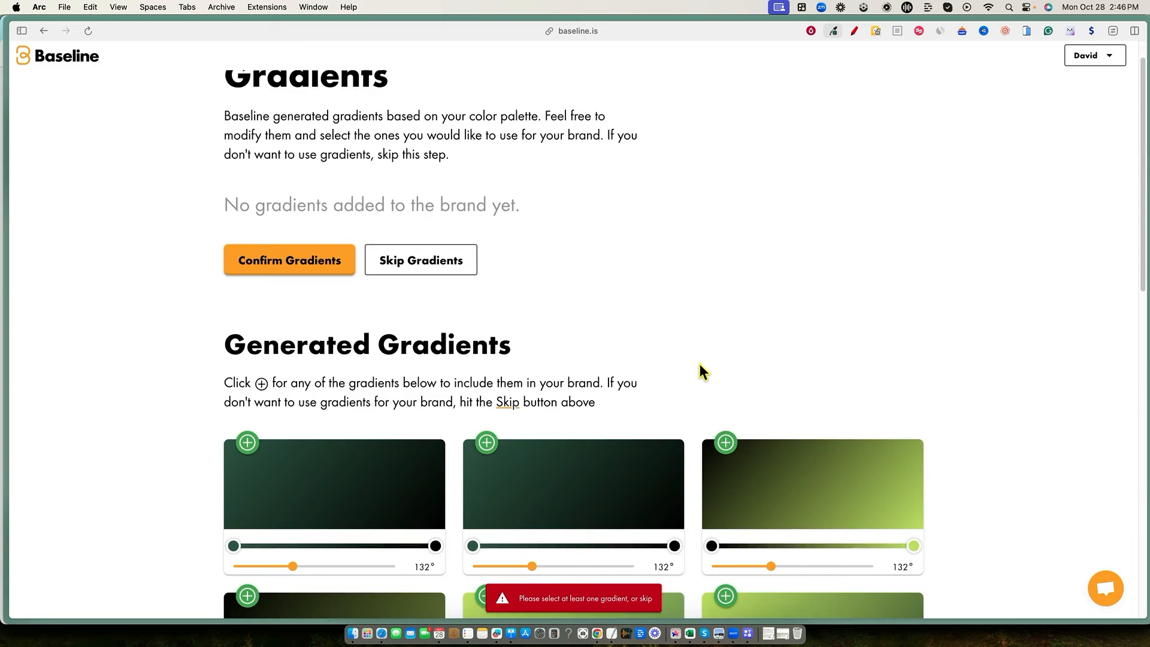
{"action": "scroll", "coordinate": [372, 479], "scroll_direction": "down", "scroll_amount": 2}
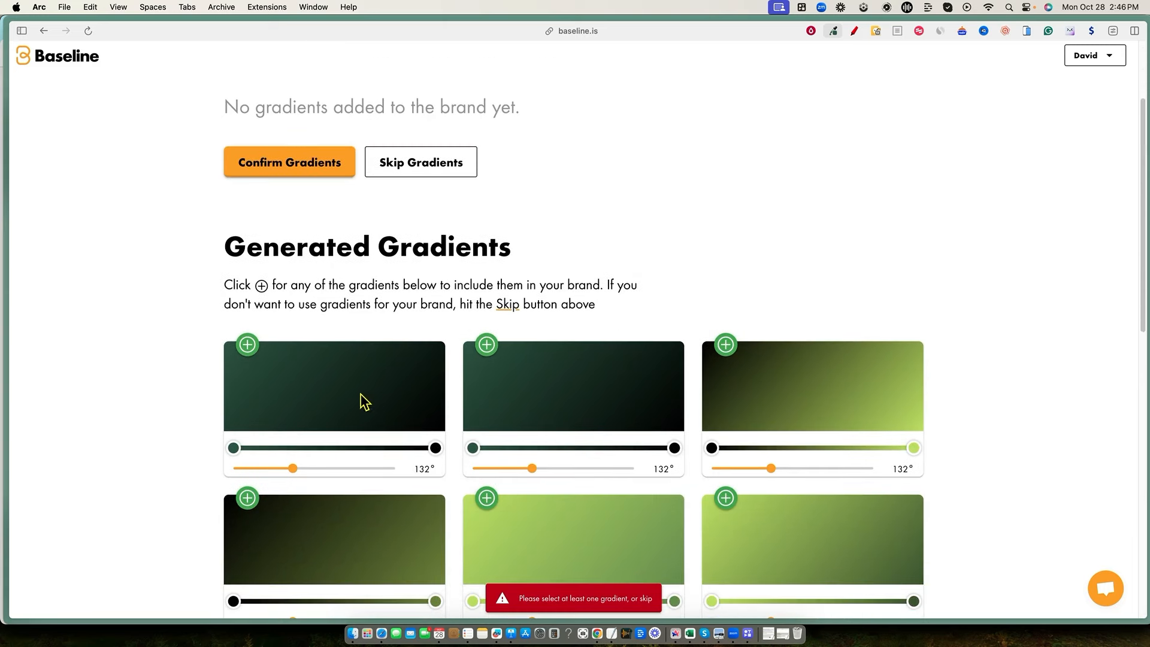
{"action": "mouse_move", "coordinate": [295, 434]}
{"action": "left_mouse_down"}
{"action": "mouse_move", "coordinate": [372, 431]}
{"action": "mouse_move", "coordinate": [305, 432]}
{"action": "left_mouse_up"}
{"action": "mouse_move", "coordinate": [436, 412]}
{"action": "left_mouse_down"}
{"action": "mouse_move", "coordinate": [397, 413]}
{"action": "mouse_move", "coordinate": [440, 418]}
{"action": "left_mouse_up"}
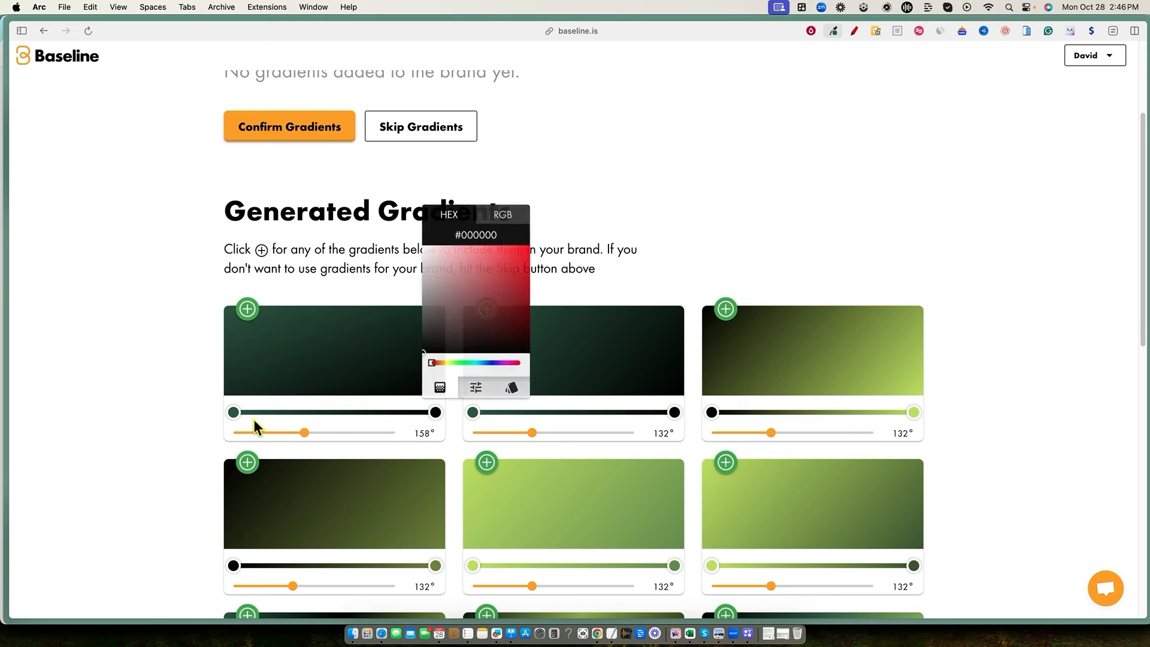
{"action": "mouse_move", "coordinate": [236, 420]}
{"action": "left_mouse_down"}
{"action": "mouse_move", "coordinate": [296, 415]}
{"action": "mouse_move", "coordinate": [239, 413]}
{"action": "left_mouse_up"}
{"action": "left_click", "coordinate": [560, 300]}
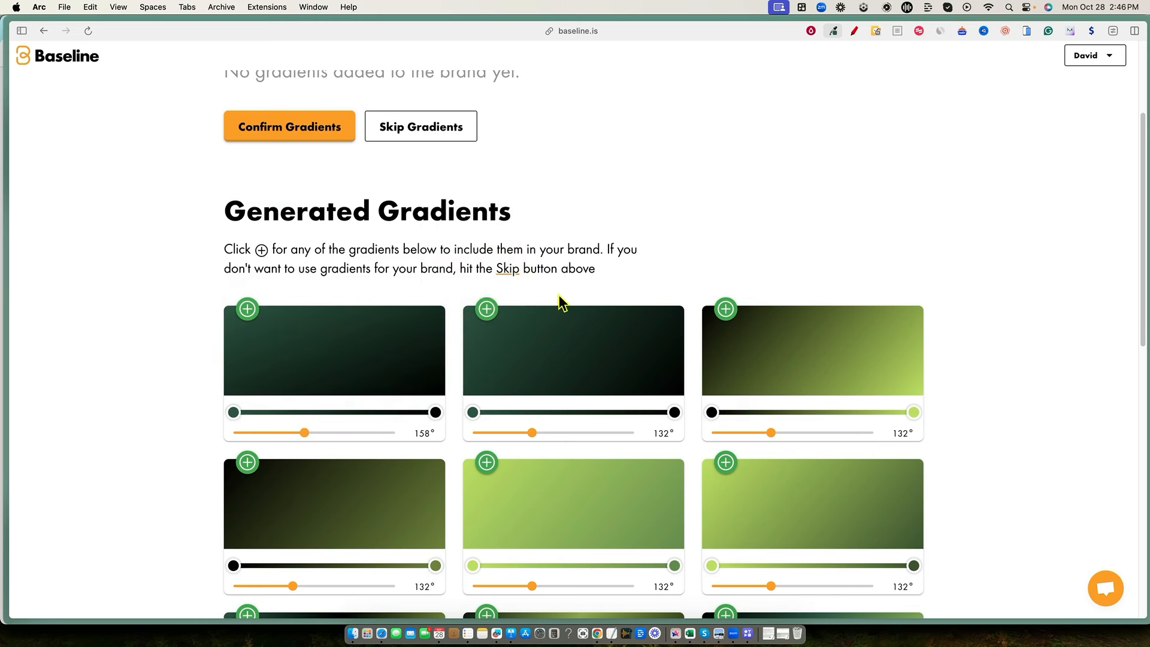
Step: Add the second dark green-to-black, the light green and the black-to-lime two-color gradients to the brand
{"action": "left_click", "coordinate": [487, 309]}
{"action": "left_click", "coordinate": [489, 422]}
{"action": "scroll", "coordinate": [639, 443], "scroll_direction": "down", "scroll_amount": 4}
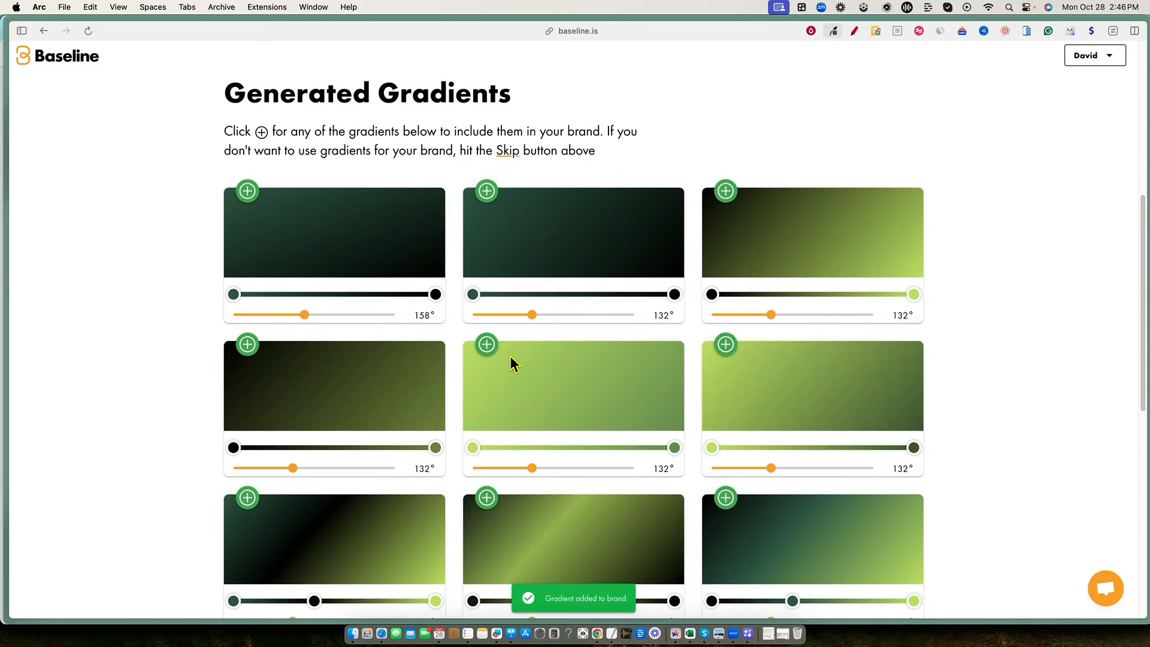
{"action": "left_click", "coordinate": [487, 344]}
{"action": "left_click", "coordinate": [726, 191]}
{"action": "scroll", "coordinate": [653, 446], "scroll_direction": "down", "scroll_amount": 2}
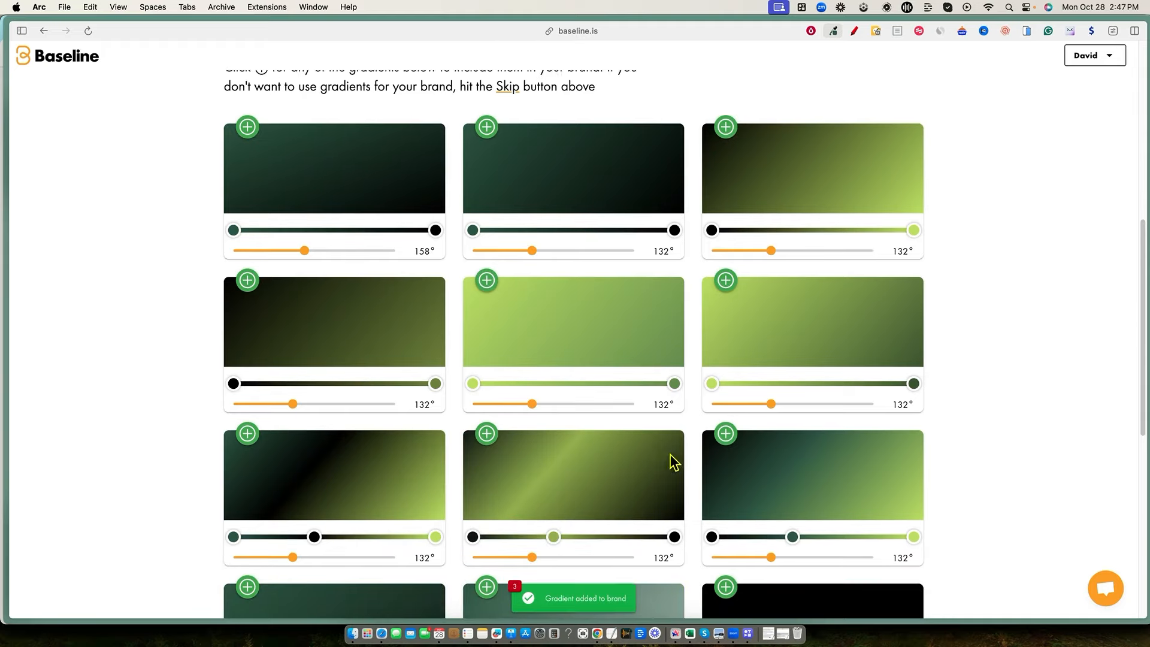
Step: Add the black-green-lime three-color gradient, the dark green, the solid black and the meadow green-to-dark gradients to the brand
{"action": "left_click", "coordinate": [724, 436]}
{"action": "scroll", "coordinate": [524, 496], "scroll_direction": "down", "scroll_amount": 3}
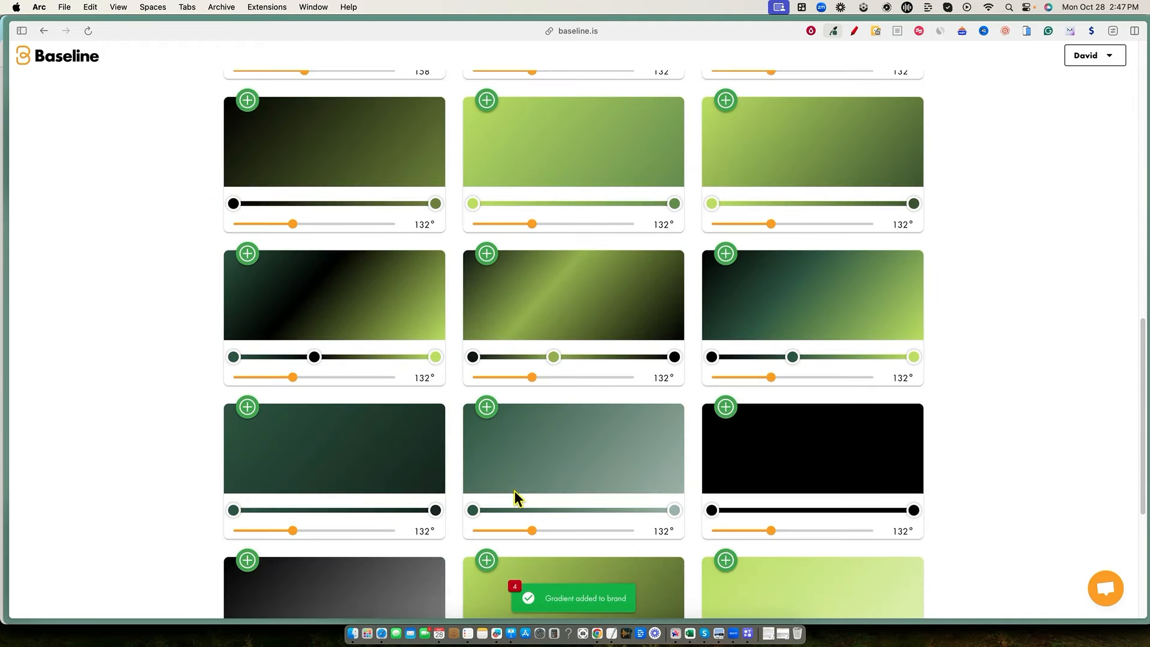
{"action": "left_click", "coordinate": [247, 399]}
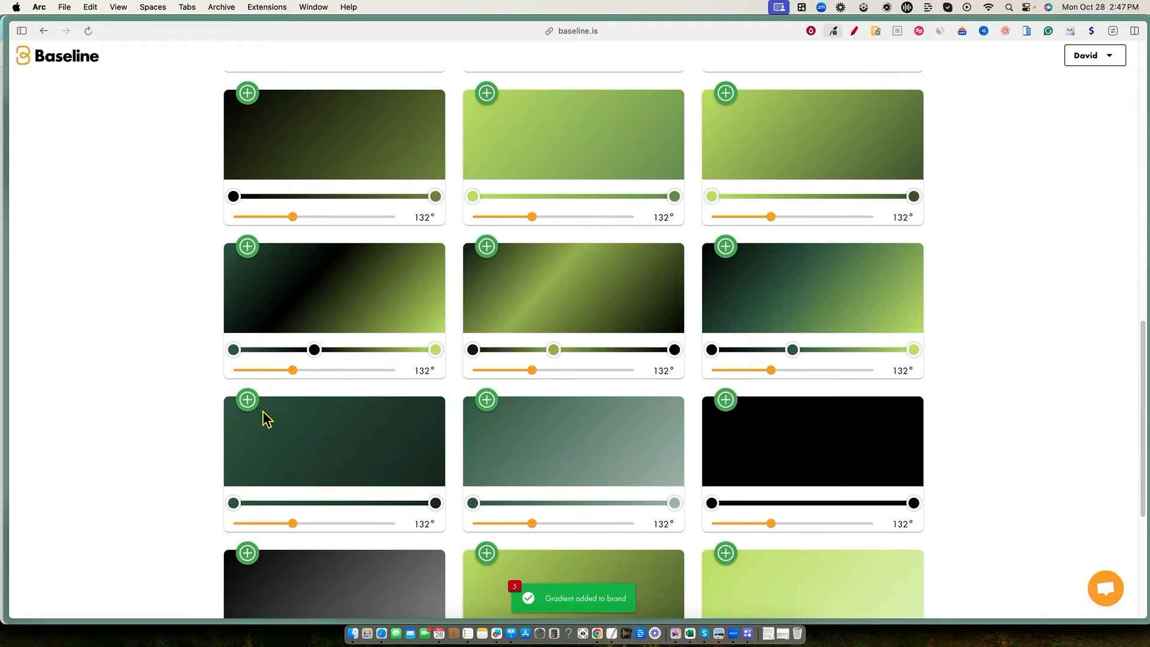
{"action": "scroll", "coordinate": [659, 449], "scroll_direction": "down", "scroll_amount": 1}
{"action": "left_click", "coordinate": [727, 372]}
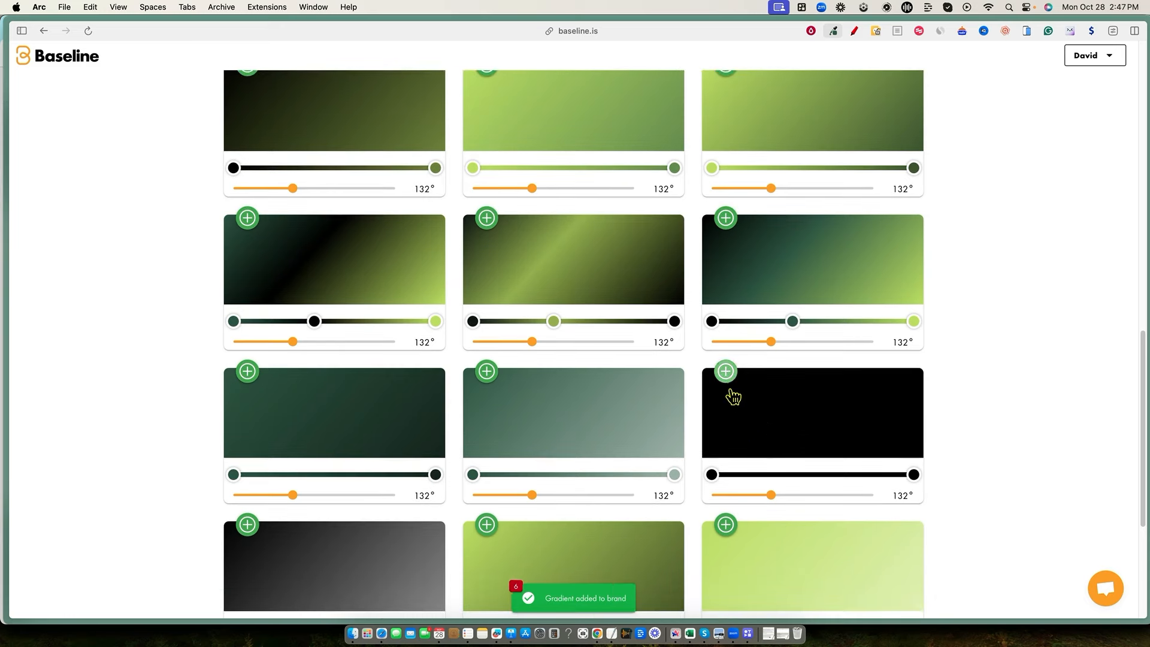
{"action": "scroll", "coordinate": [516, 506], "scroll_direction": "down", "scroll_amount": 2}
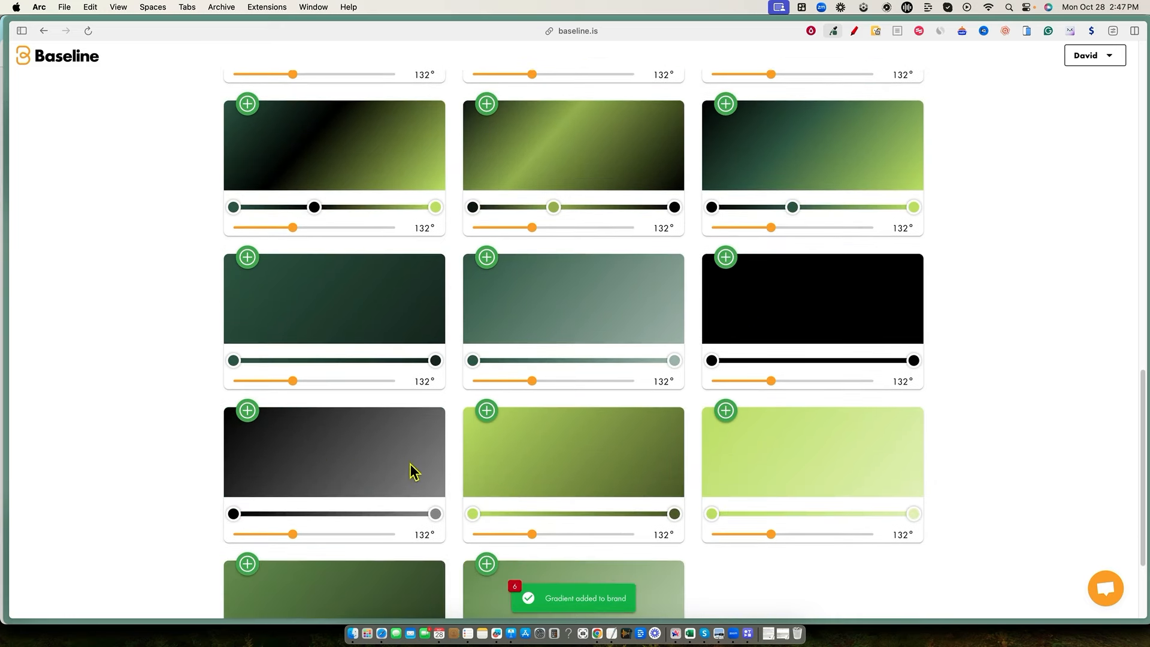
{"action": "scroll", "coordinate": [414, 471], "scroll_direction": "down", "scroll_amount": 3}
{"action": "left_click", "coordinate": [248, 421]}
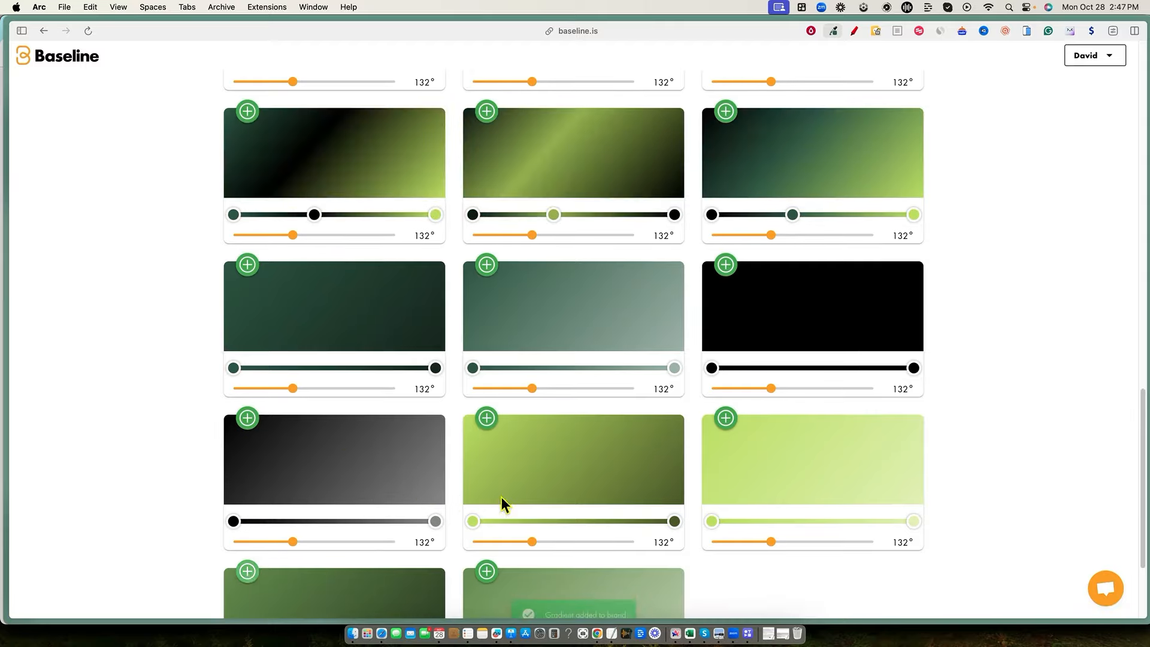
Step: Review the gradients added to the brand and confirm them
{"action": "scroll", "coordinate": [603, 495], "scroll_direction": "up", "scroll_amount": 15}
{"action": "scroll", "coordinate": [541, 520], "scroll_direction": "down", "scroll_amount": 5}
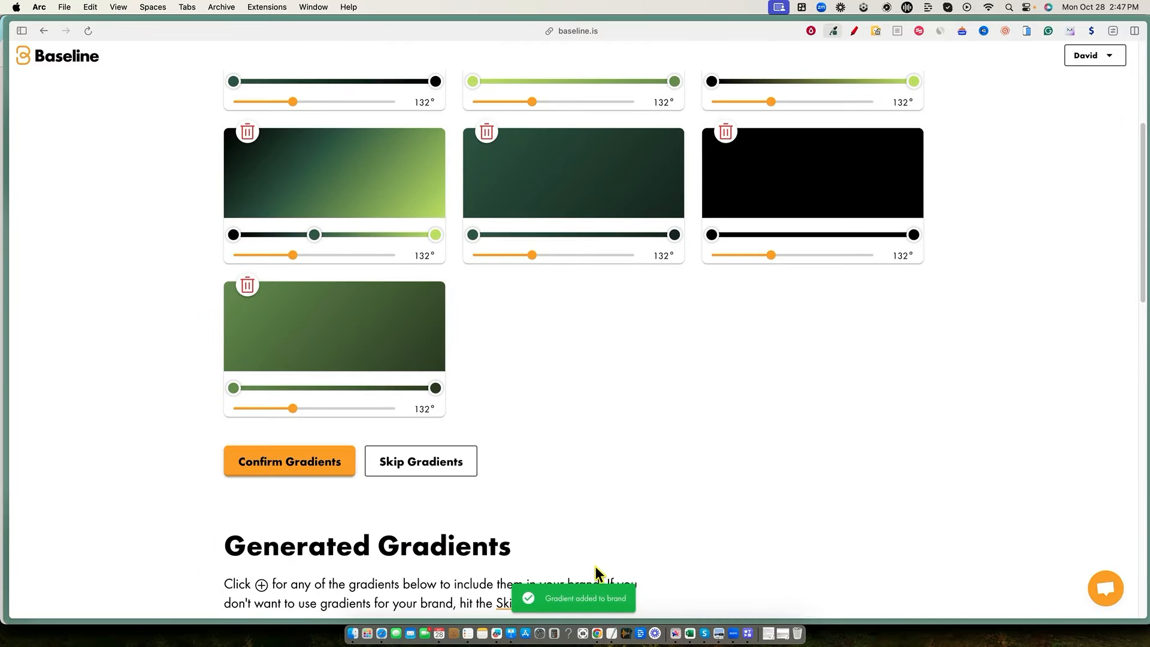
{"action": "left_click", "coordinate": [286, 464]}
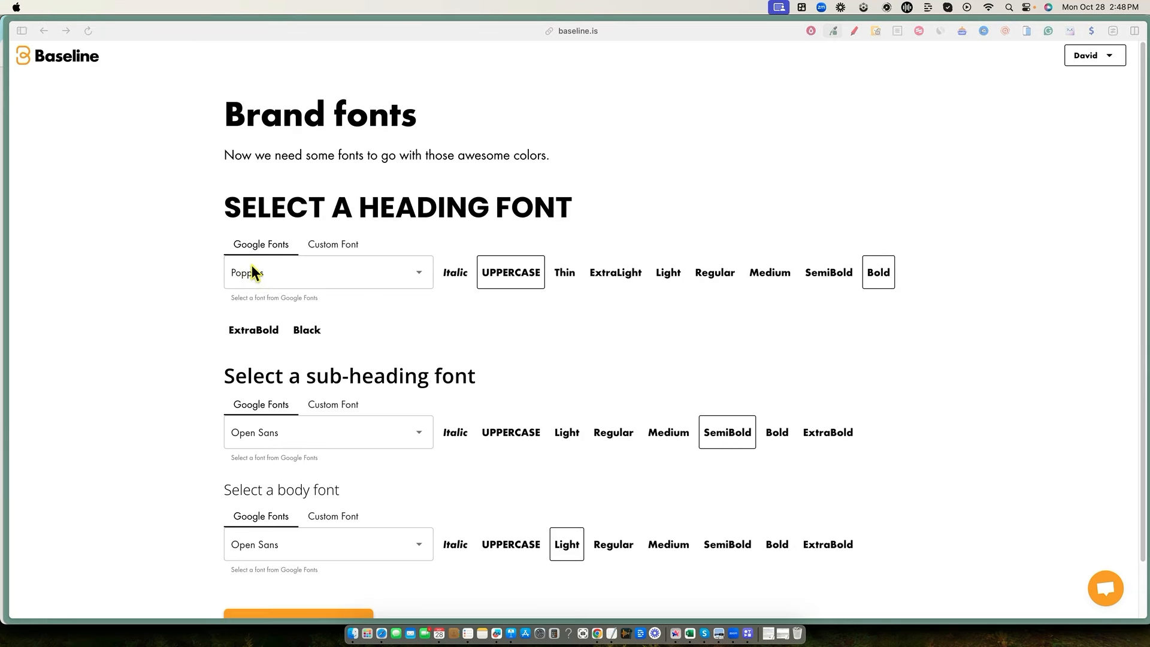
Step: Toggle the heading's uppercase style off and back on, and set the sub-heading font to Anton in uppercase
{"action": "left_click", "coordinate": [504, 279]}
{"action": "left_click", "coordinate": [504, 283]}
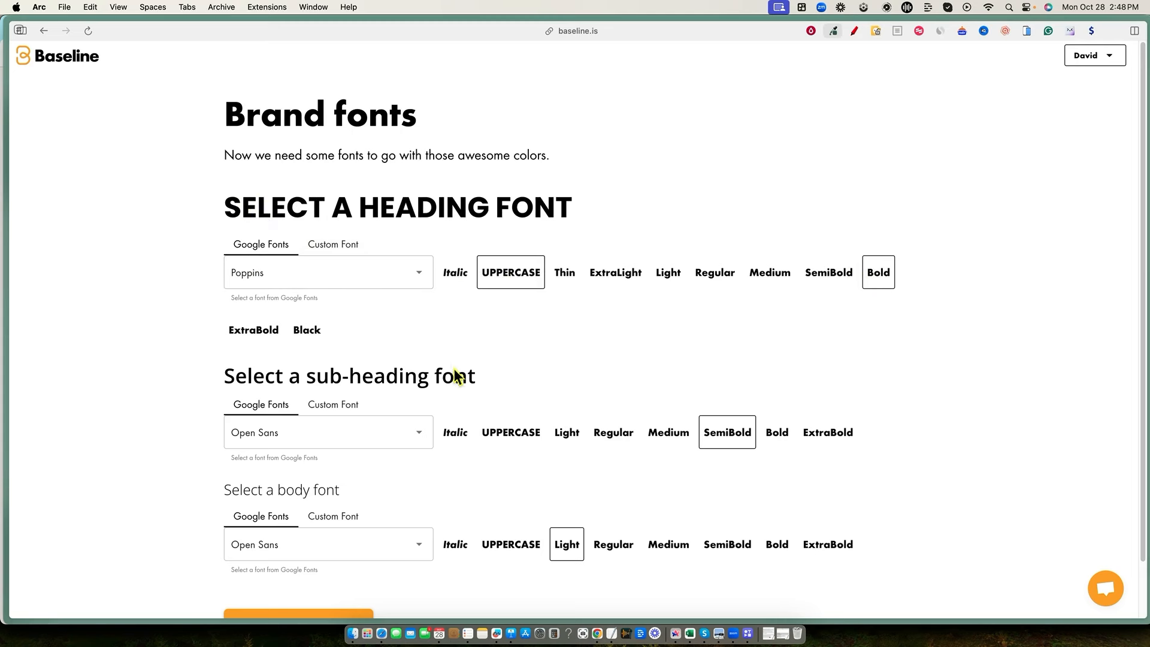
{"action": "left_click", "coordinate": [273, 433]}
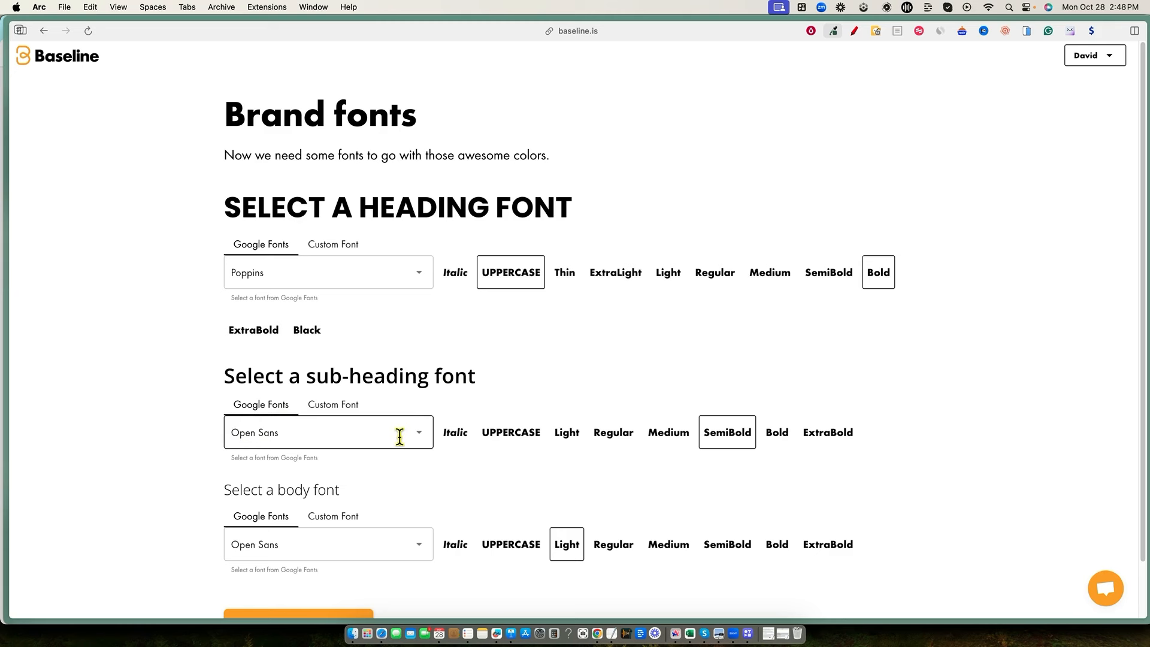
{"action": "left_click", "coordinate": [419, 433]}
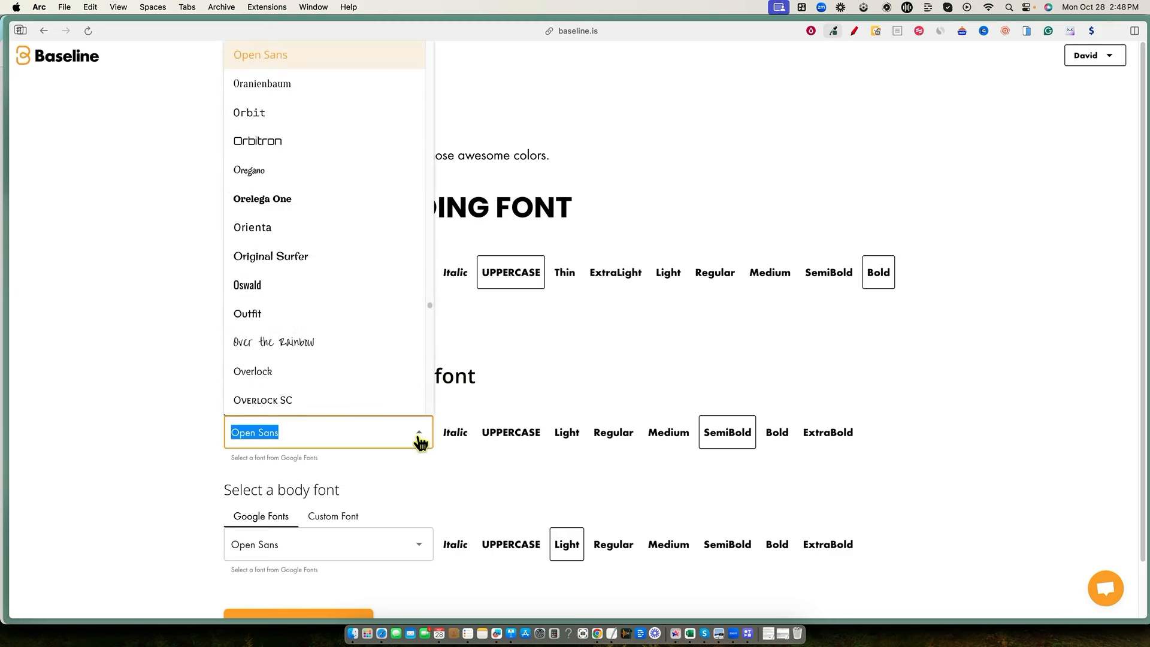
{"action": "type", "text": "anto"}
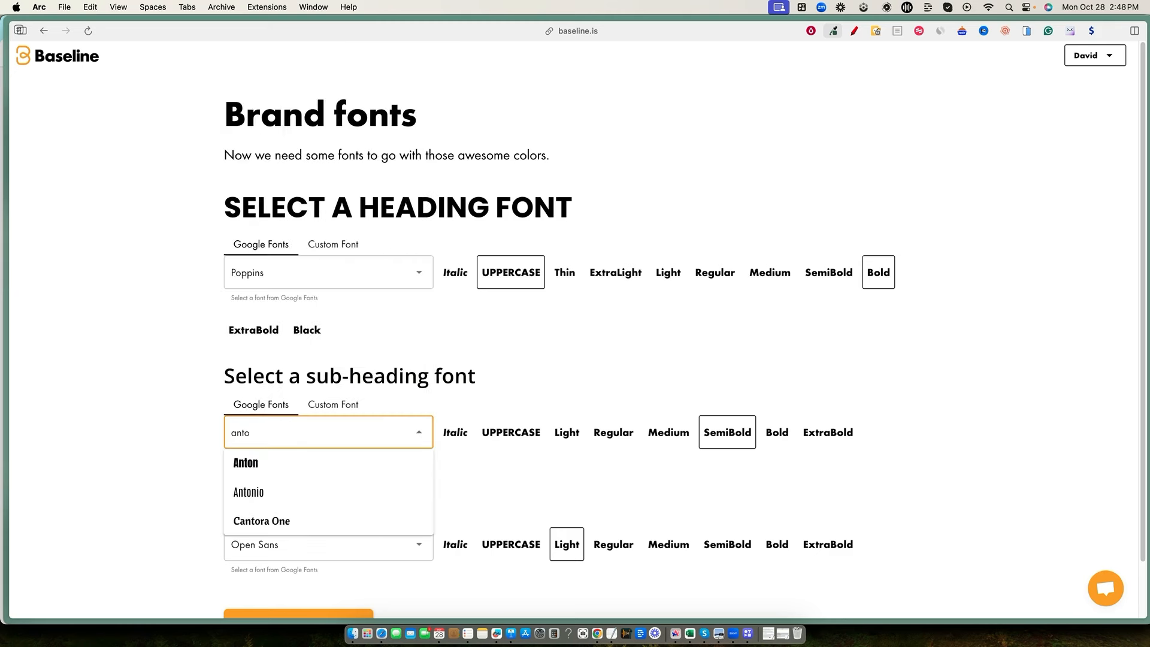
{"action": "left_click", "coordinate": [302, 467]}
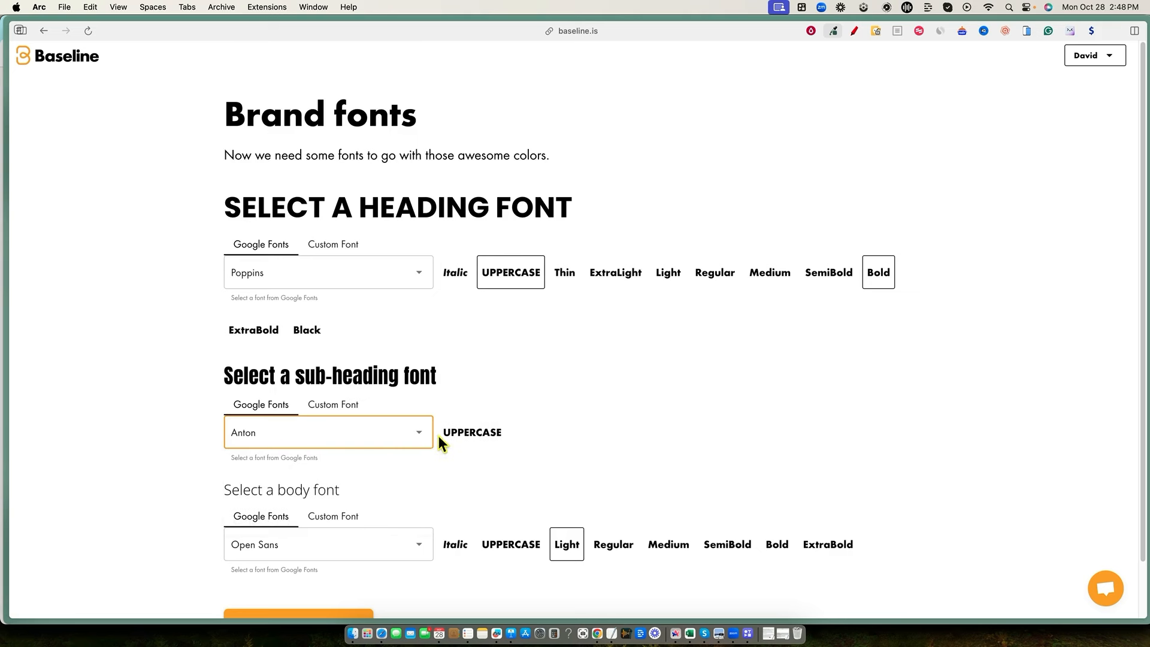
{"action": "left_click", "coordinate": [490, 438]}
Step: Try the Regular weight for the Open Sans body font, set it to Bold and confirm the brand fonts
{"action": "scroll", "coordinate": [665, 449], "scroll_direction": "down", "scroll_amount": 2}
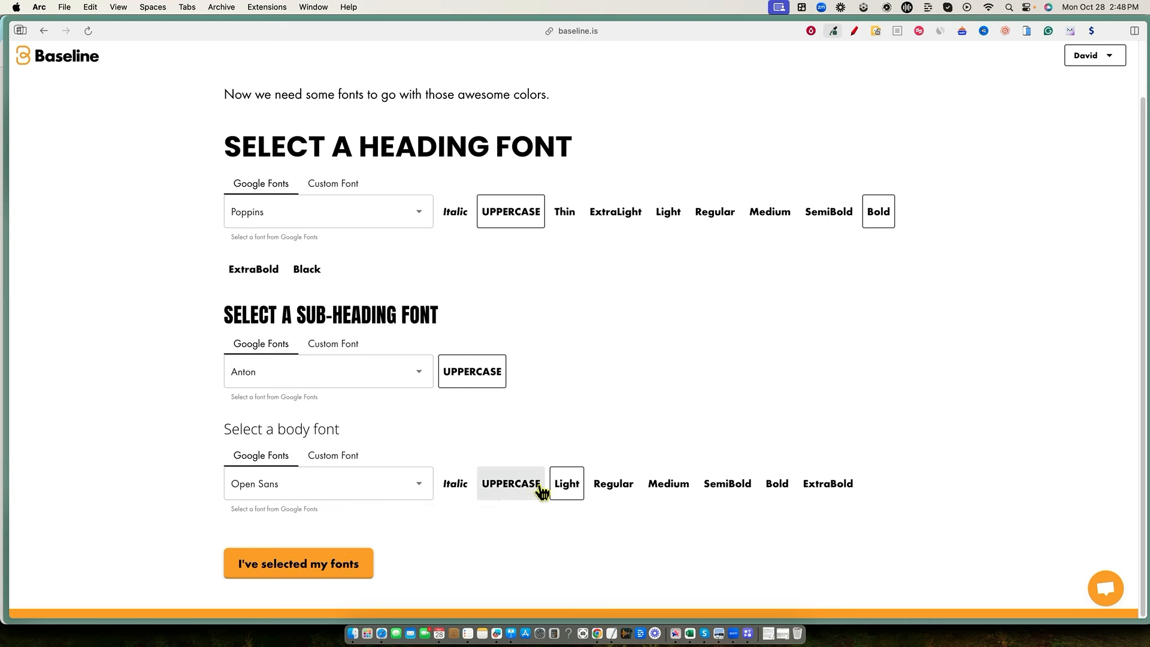
{"action": "left_click", "coordinate": [617, 488]}
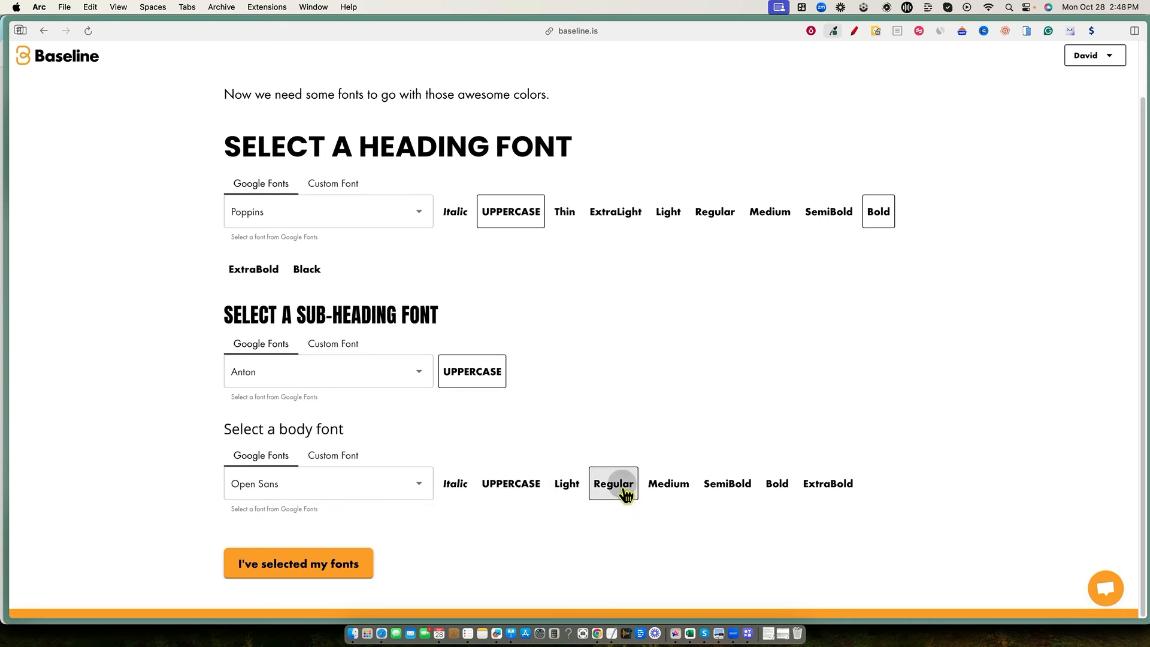
{"action": "left_click", "coordinate": [779, 489]}
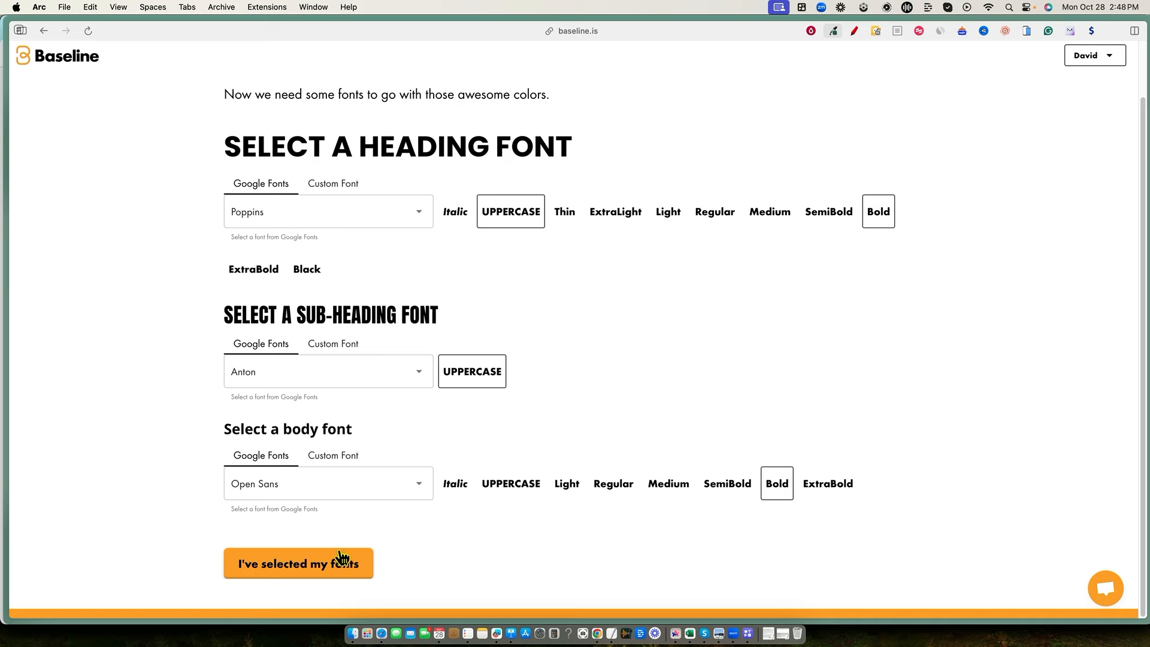
{"action": "left_click", "coordinate": [341, 564]}
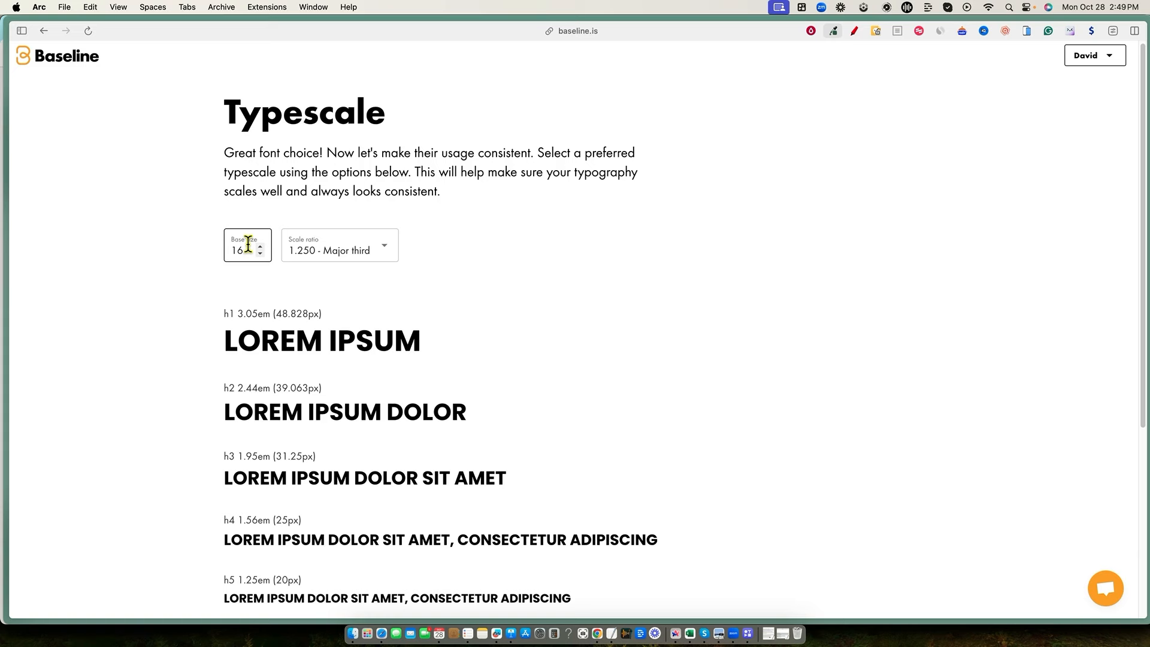
Step: Review the typescale samples, set the base size to 18 and confirm the typescale
{"action": "scroll", "coordinate": [348, 299], "scroll_direction": "down", "scroll_amount": 2}
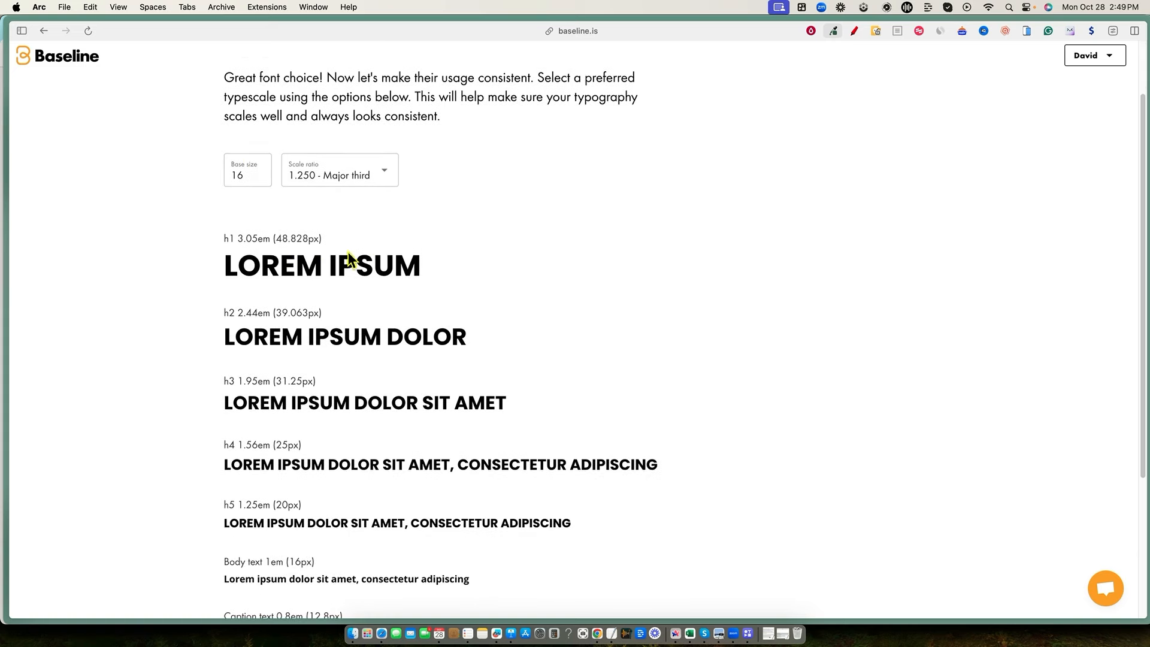
{"action": "scroll", "coordinate": [315, 443], "scroll_direction": "down", "scroll_amount": 4}
{"action": "scroll", "coordinate": [309, 455], "scroll_direction": "up", "scroll_amount": 5}
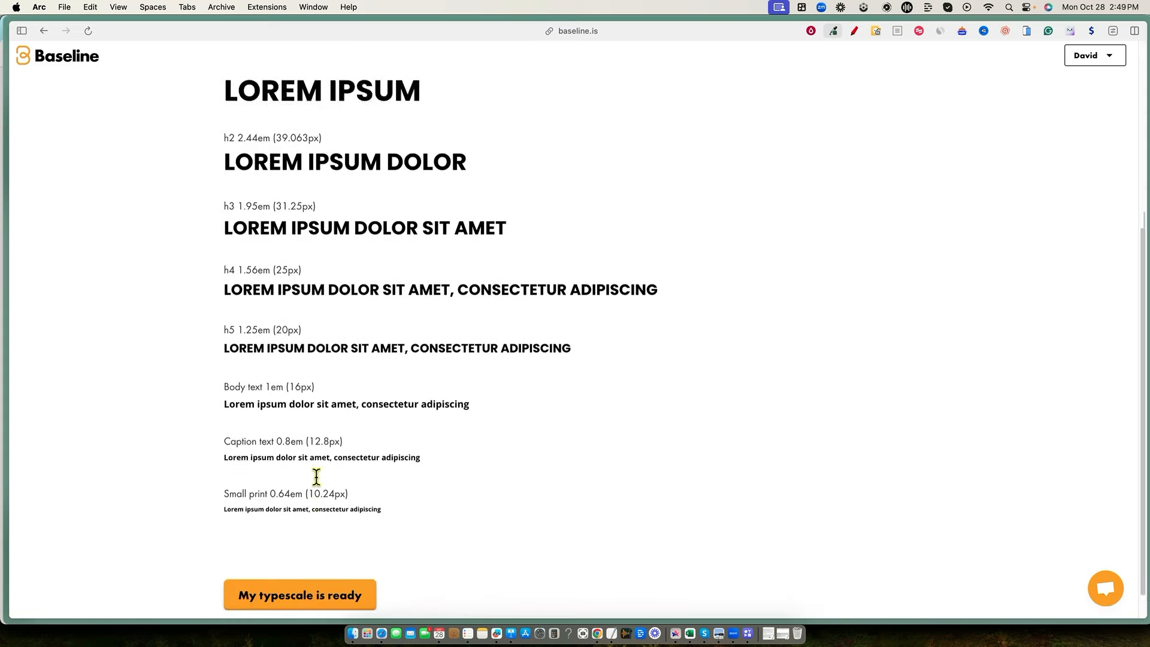
{"action": "left_click", "coordinate": [260, 250]}
{"action": "left_click", "coordinate": [261, 256]}
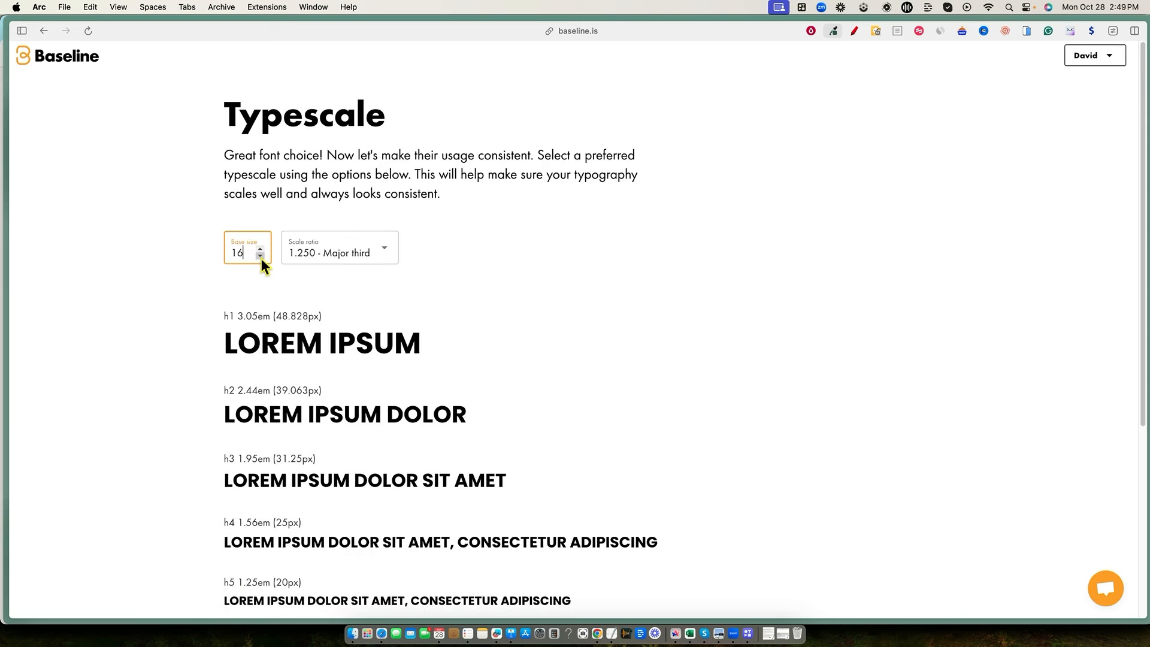
{"action": "left_click", "coordinate": [260, 249]}
{"action": "left_click", "coordinate": [260, 248]}
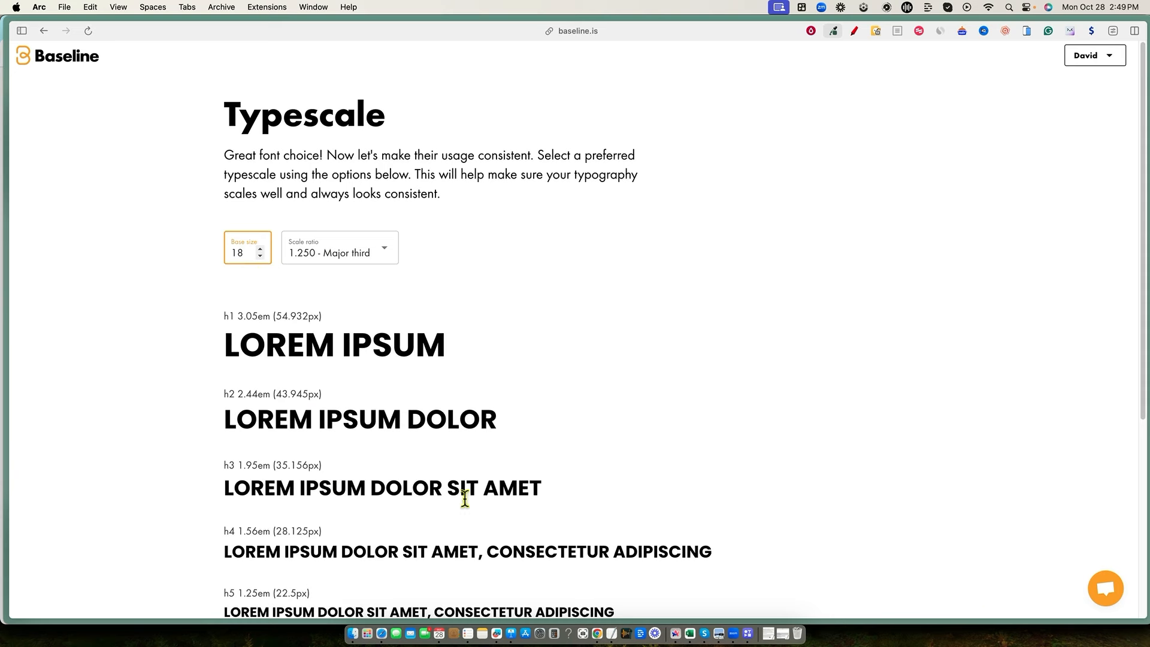
{"action": "scroll", "coordinate": [476, 511], "scroll_direction": "down", "scroll_amount": 5}
{"action": "left_click", "coordinate": [303, 566]}
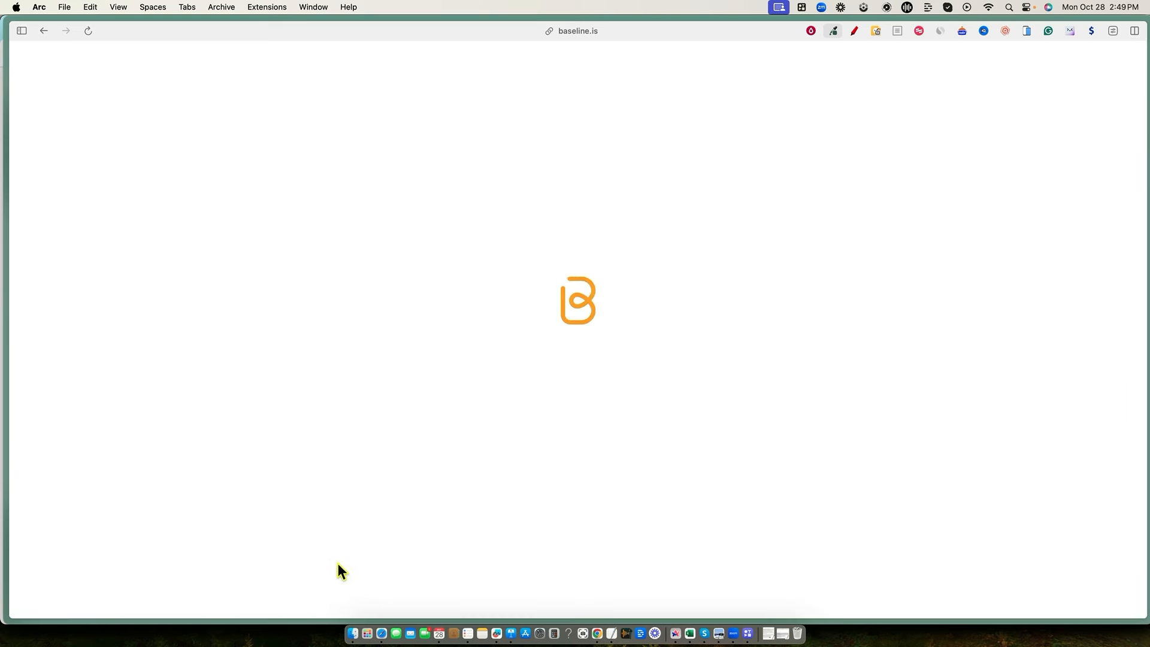
Step: Examine the generated brand guide's logo variants, safe zone and prohibited logo uses
{"action": "scroll", "coordinate": [756, 399], "scroll_direction": "down", "scroll_amount": 5}
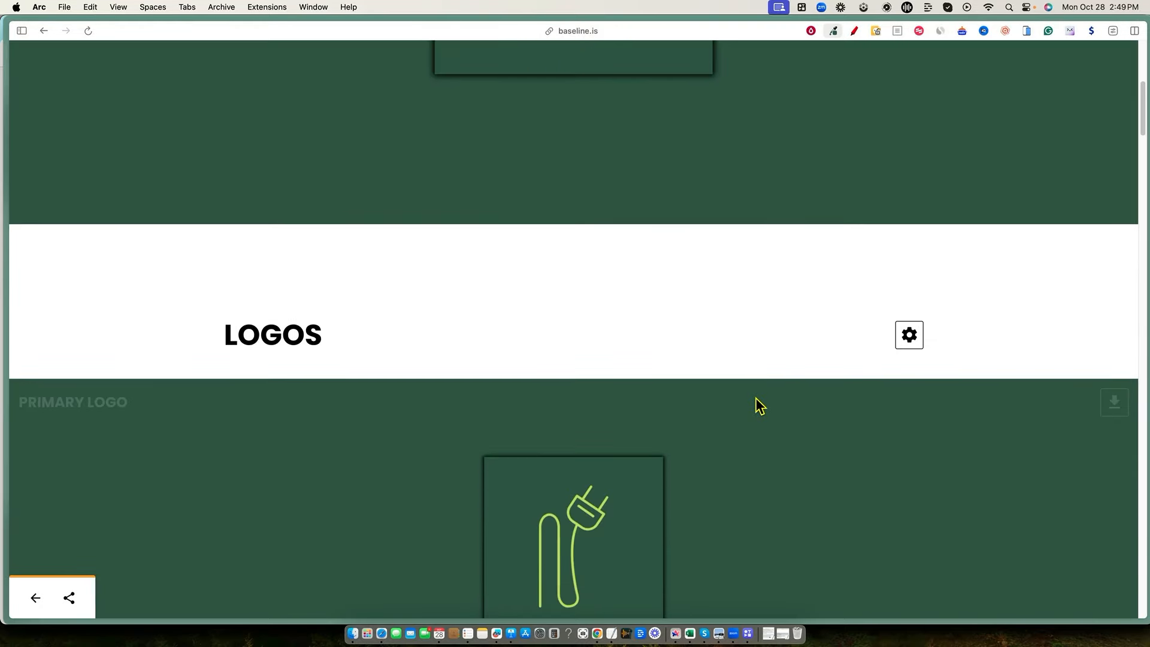
{"action": "scroll", "coordinate": [756, 399], "scroll_direction": "down", "scroll_amount": 5}
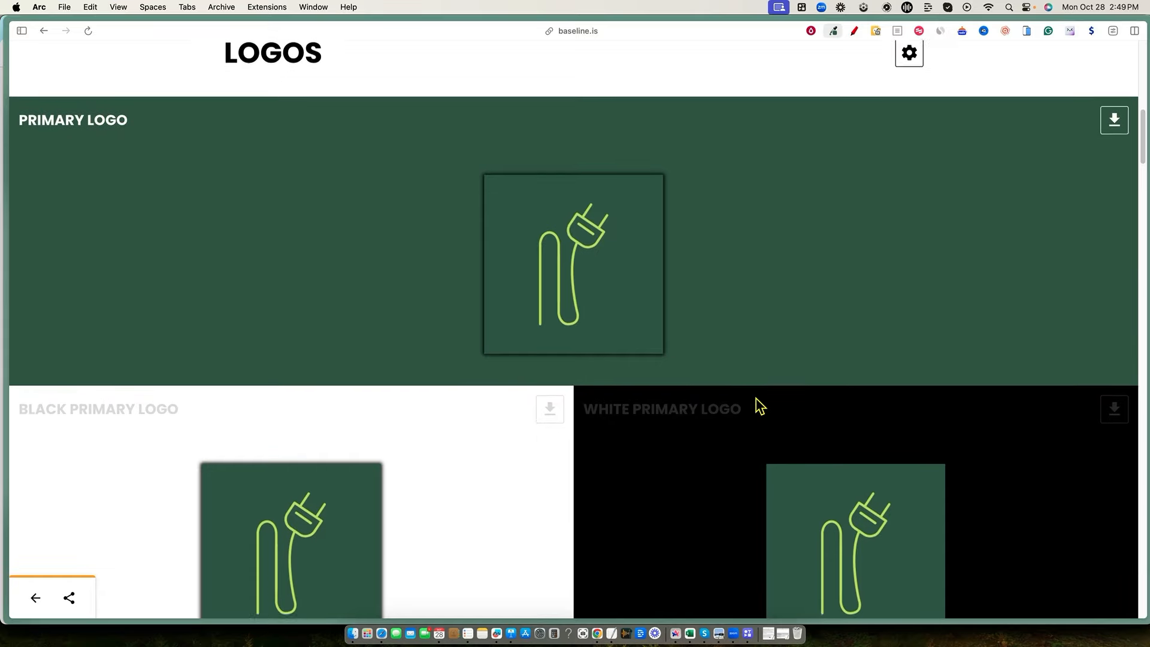
{"action": "scroll", "coordinate": [756, 406], "scroll_direction": "down", "scroll_amount": 3}
{"action": "scroll", "coordinate": [756, 399], "scroll_direction": "down", "scroll_amount": 7}
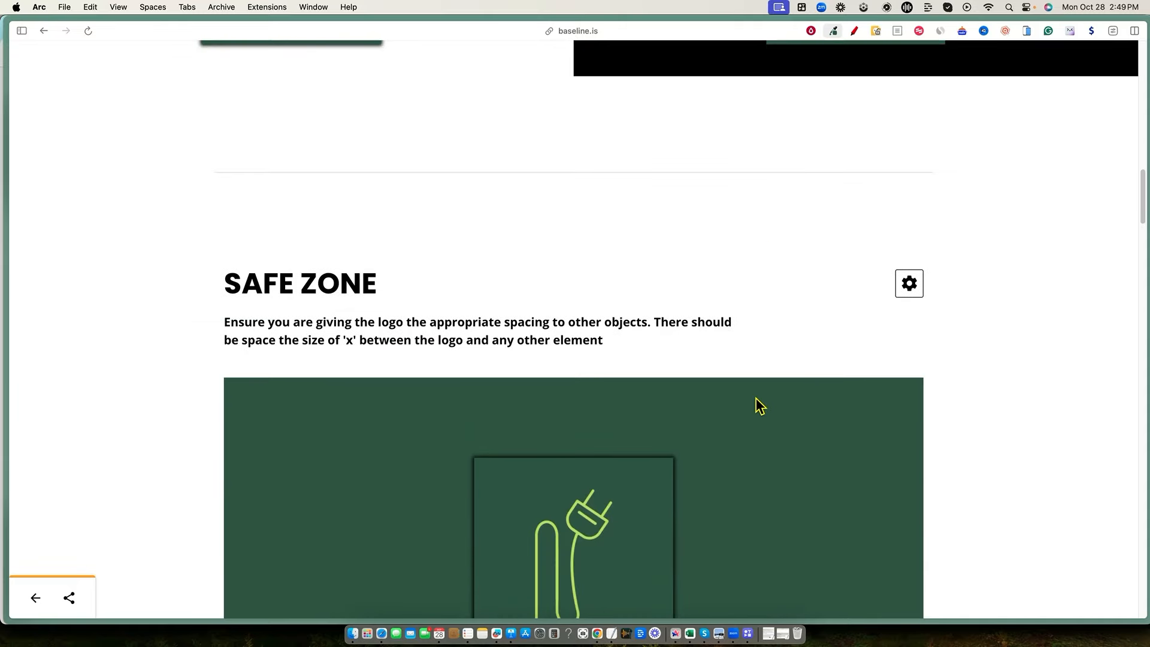
{"action": "scroll", "coordinate": [756, 397], "scroll_direction": "down", "scroll_amount": 12}
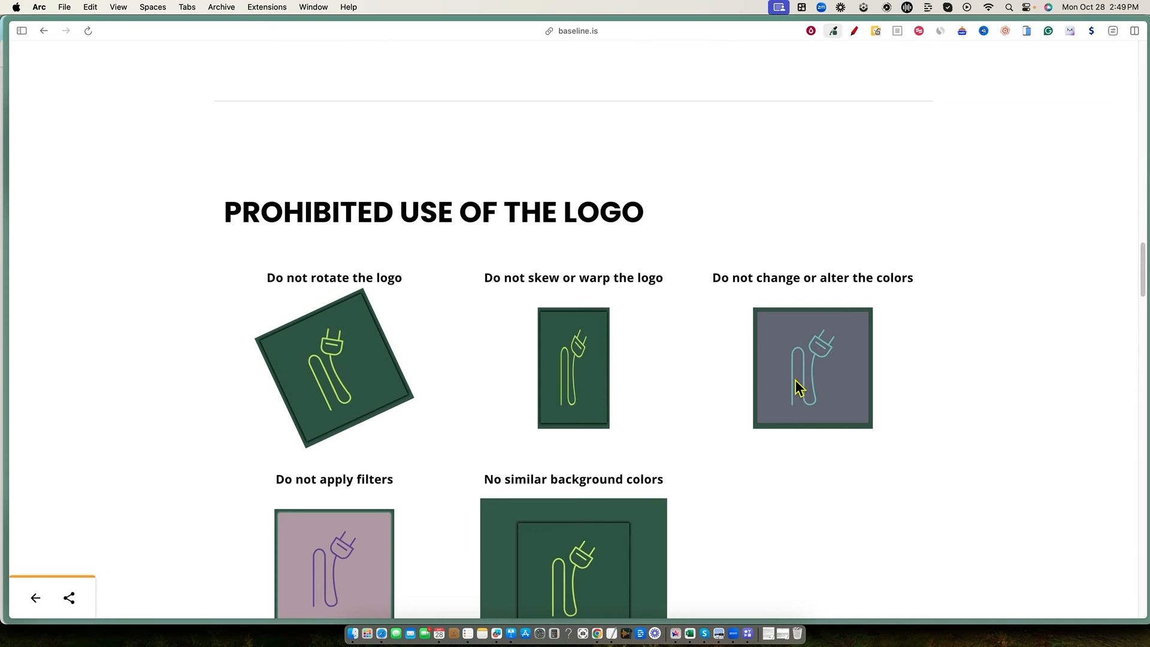
{"action": "scroll", "coordinate": [797, 387], "scroll_direction": "down", "scroll_amount": 5}
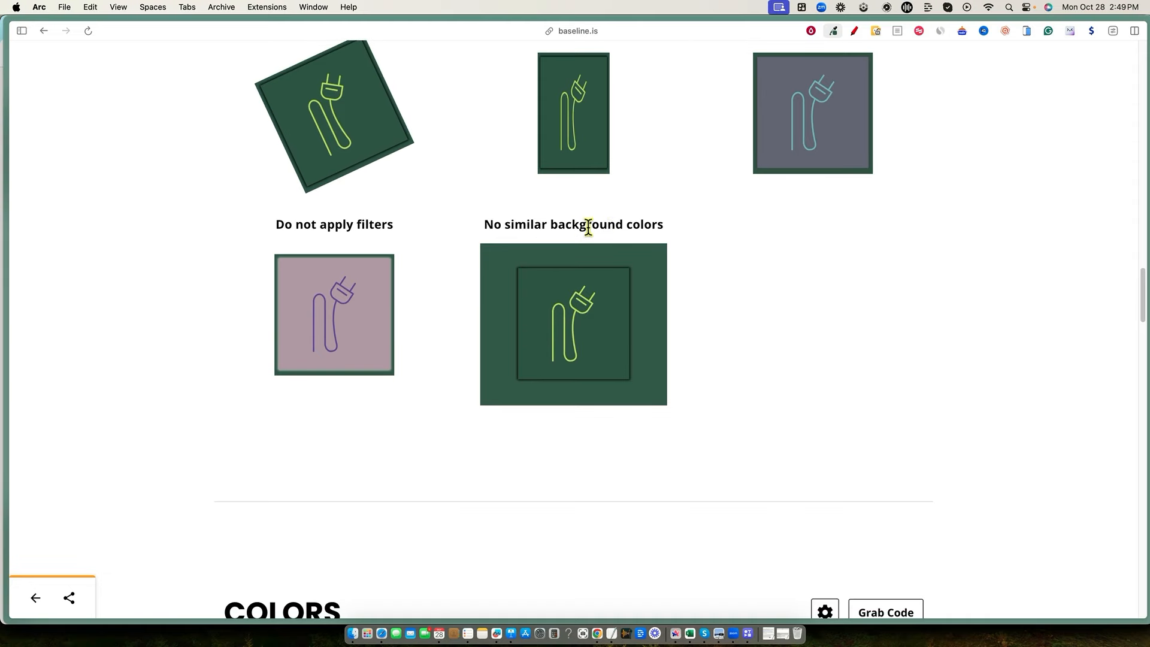
{"action": "scroll", "coordinate": [688, 384], "scroll_direction": "up", "scroll_amount": 7}
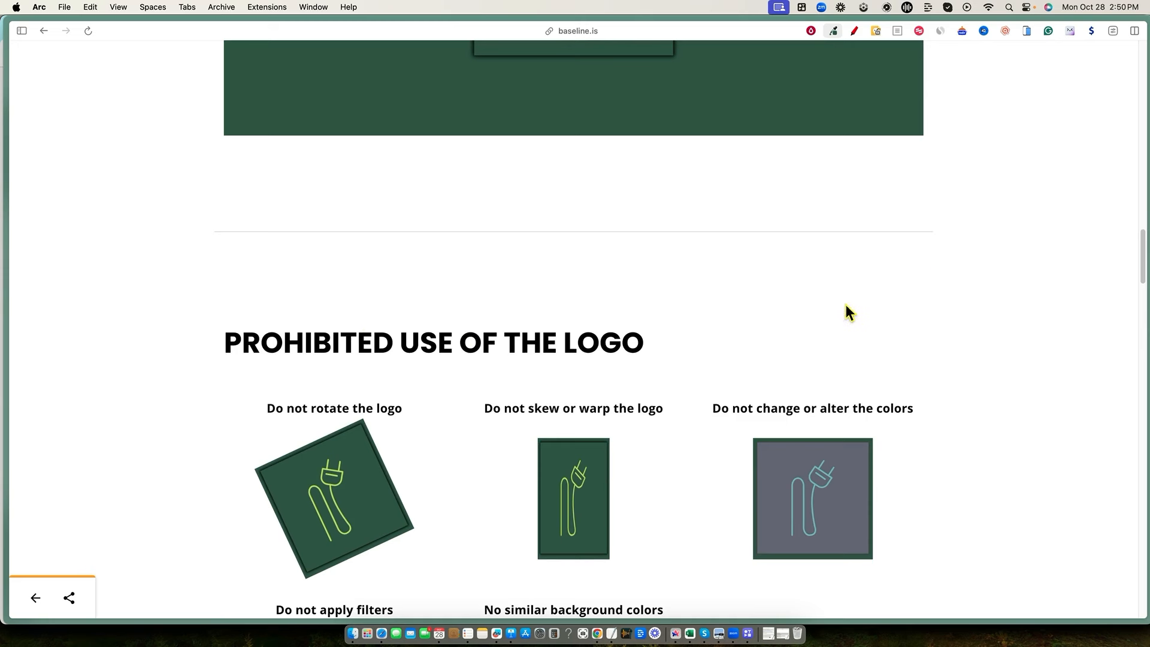
{"action": "scroll", "coordinate": [623, 497], "scroll_direction": "down", "scroll_amount": 4}
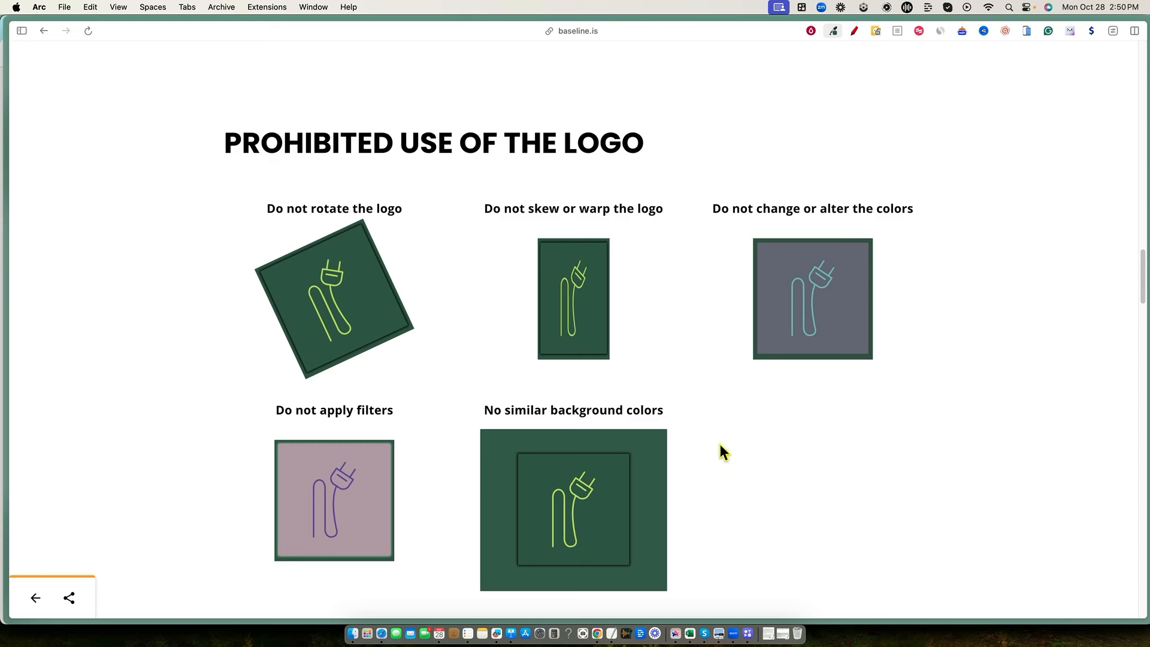
{"action": "scroll", "coordinate": [670, 446], "scroll_direction": "down", "scroll_amount": 2}
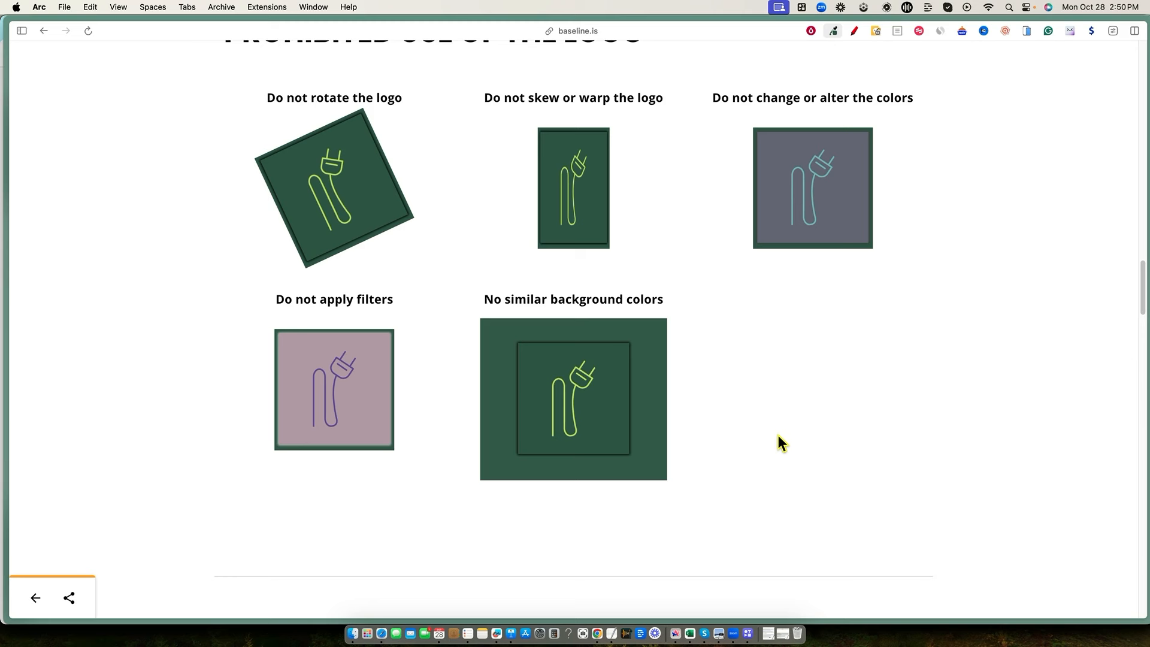
Step: Examine the brand guide's colors, gradients, fonts and typographic scale sections
{"action": "scroll", "coordinate": [526, 383], "scroll_direction": "down", "scroll_amount": 6}
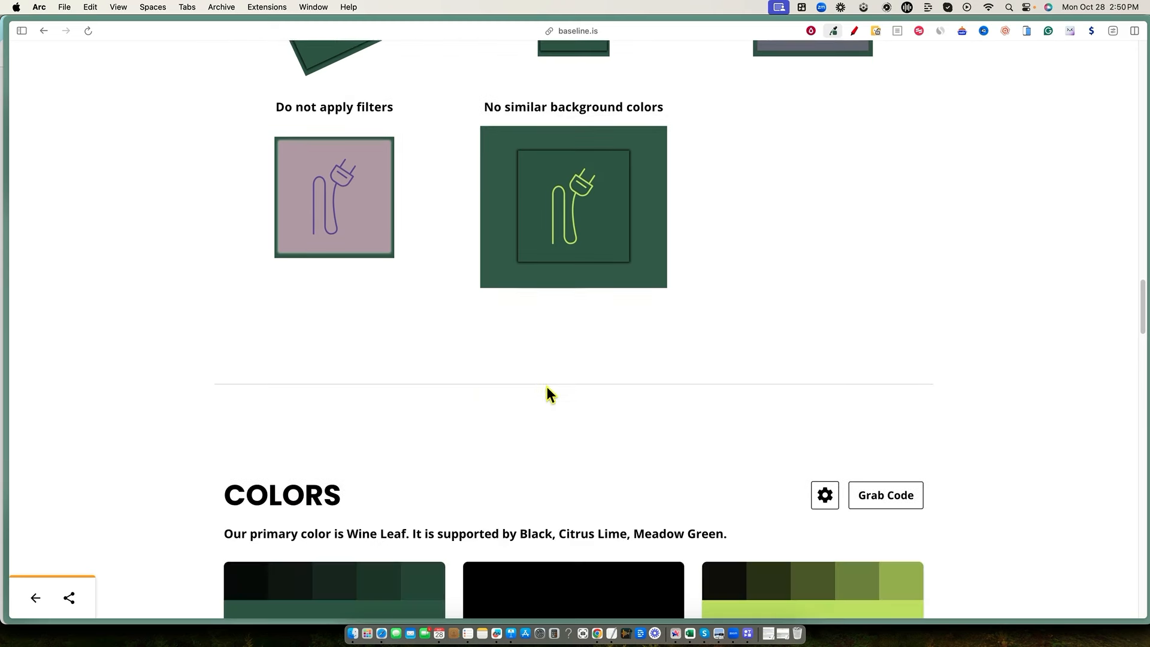
{"action": "scroll", "coordinate": [574, 398], "scroll_direction": "down", "scroll_amount": 8}
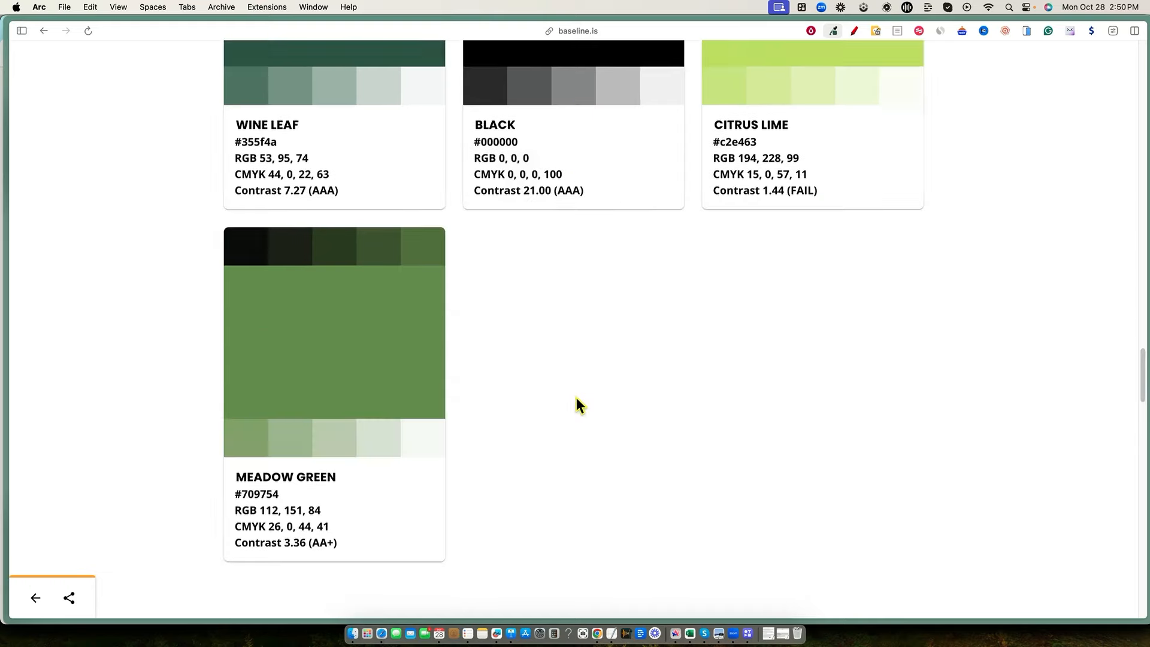
{"action": "scroll", "coordinate": [848, 280], "scroll_direction": "up", "scroll_amount": 5}
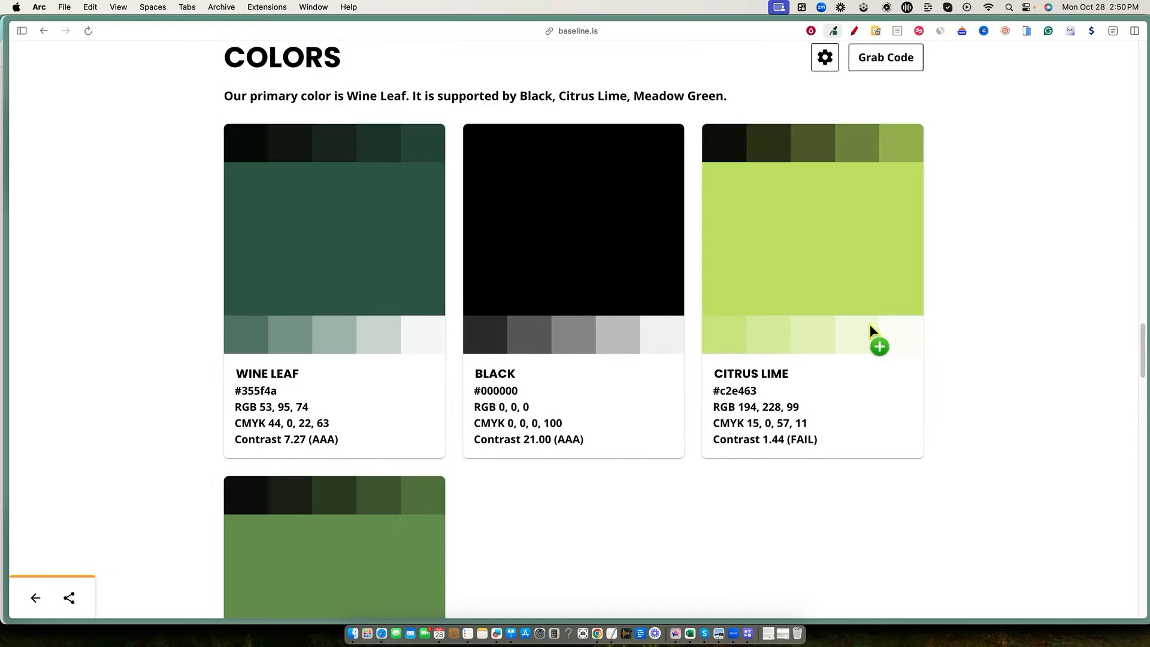
{"action": "scroll", "coordinate": [722, 234], "scroll_direction": "down", "scroll_amount": 10}
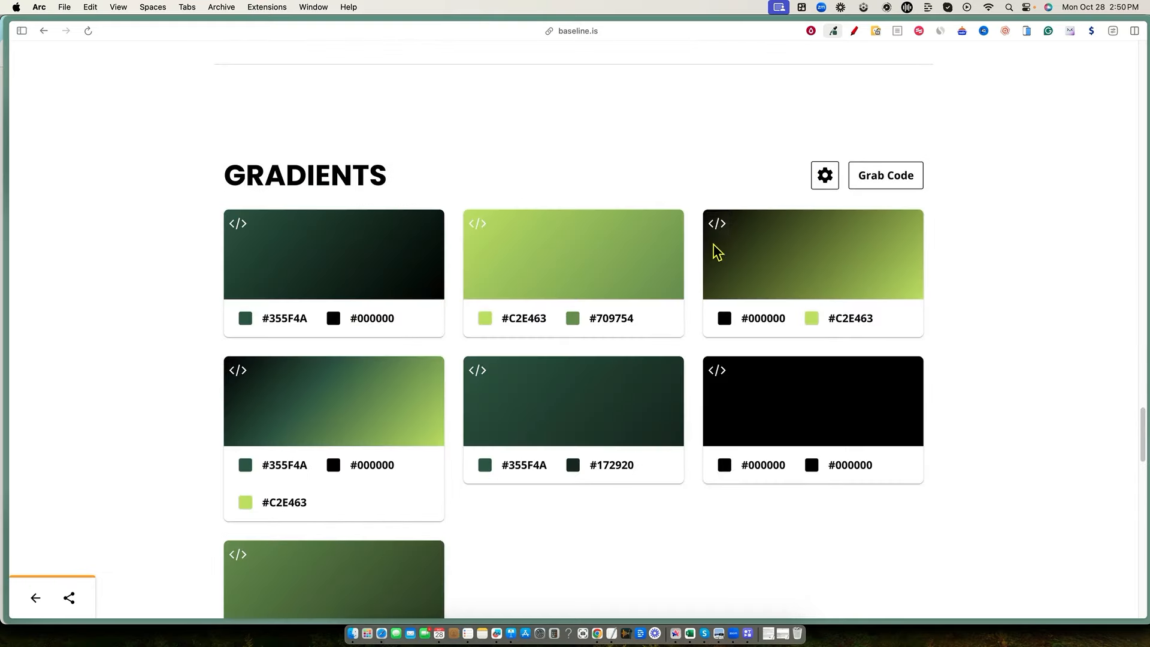
{"action": "scroll", "coordinate": [471, 214], "scroll_direction": "down", "scroll_amount": 10}
{"action": "scroll", "coordinate": [440, 297], "scroll_direction": "down", "scroll_amount": 2}
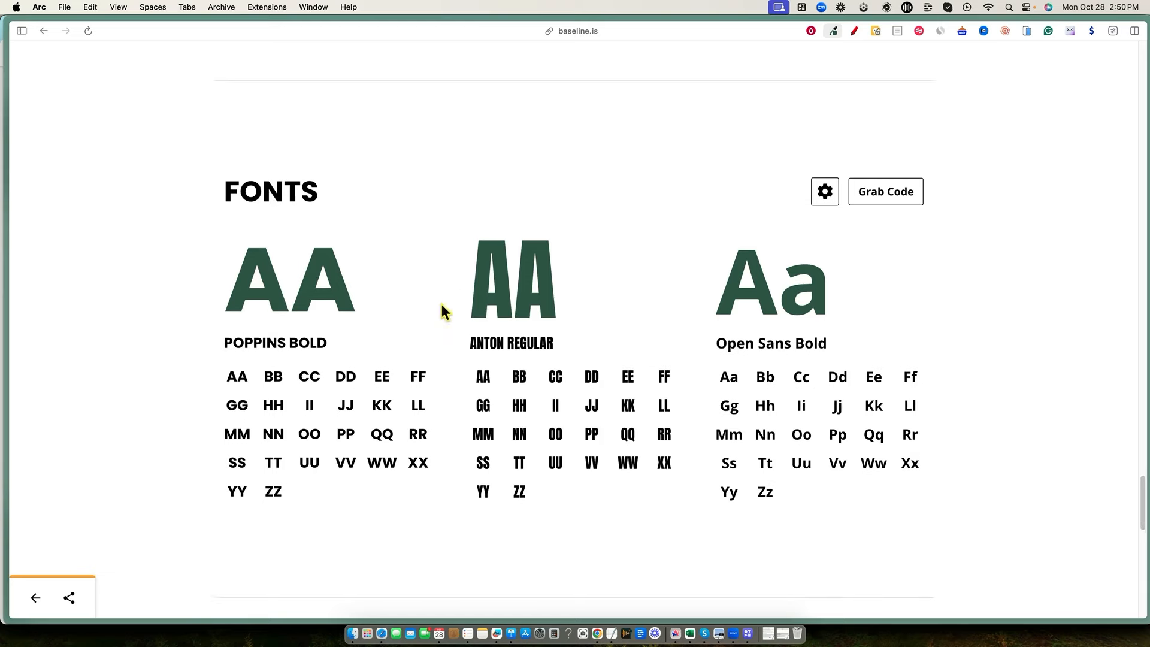
{"action": "scroll", "coordinate": [835, 358], "scroll_direction": "down", "scroll_amount": 15}
{"action": "scroll", "coordinate": [576, 329], "scroll_direction": "up", "scroll_amount": 3}
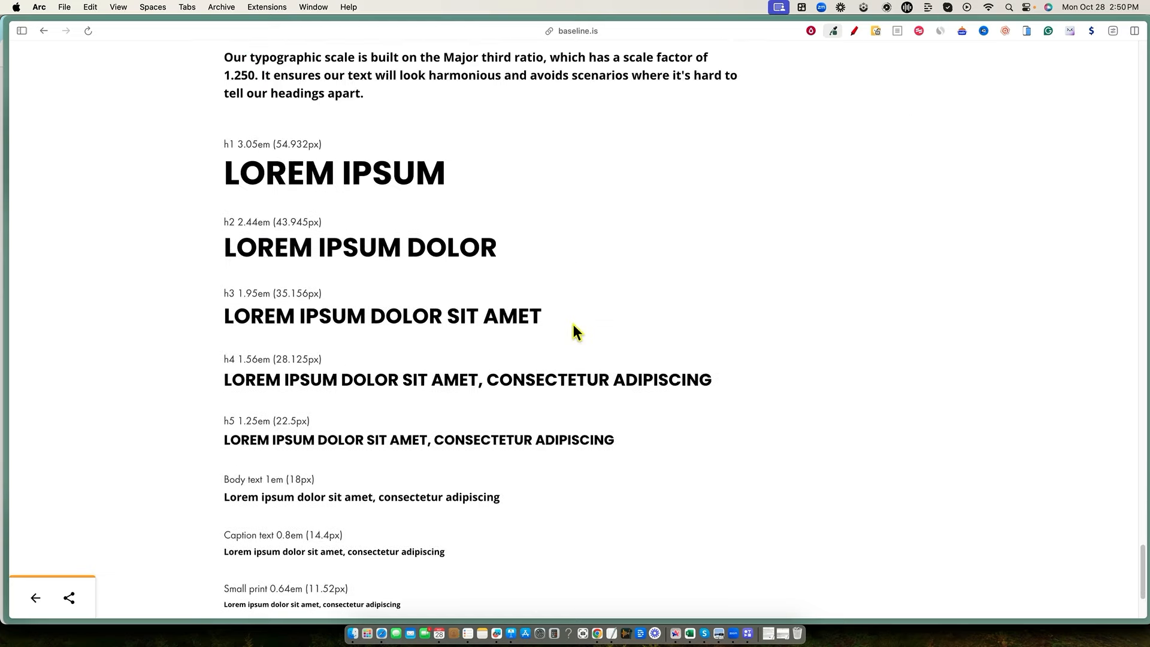
Step: Look over the brand guide from its typographic scale back through the other sections, and return to the LearnWire brand dashboard
{"action": "scroll", "coordinate": [575, 329], "scroll_direction": "down", "scroll_amount": 3}
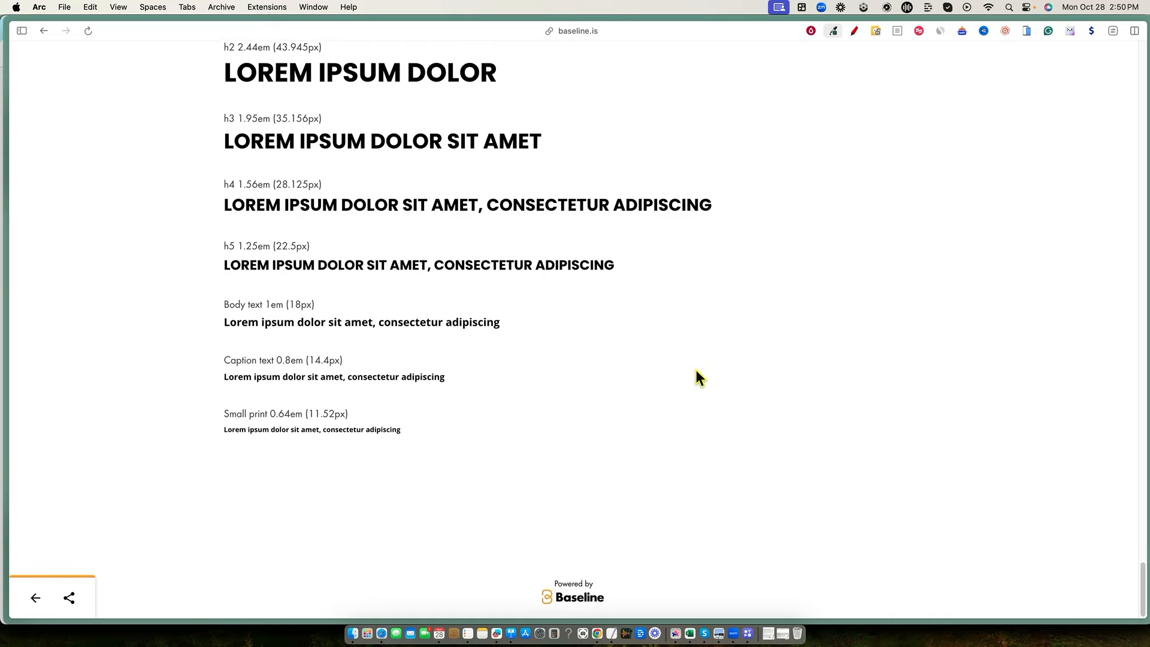
{"action": "scroll", "coordinate": [696, 369], "scroll_direction": "up", "scroll_amount": 20}
{"action": "scroll", "coordinate": [676, 351], "scroll_direction": "down", "scroll_amount": 20}
{"action": "left_click", "coordinate": [37, 602]}
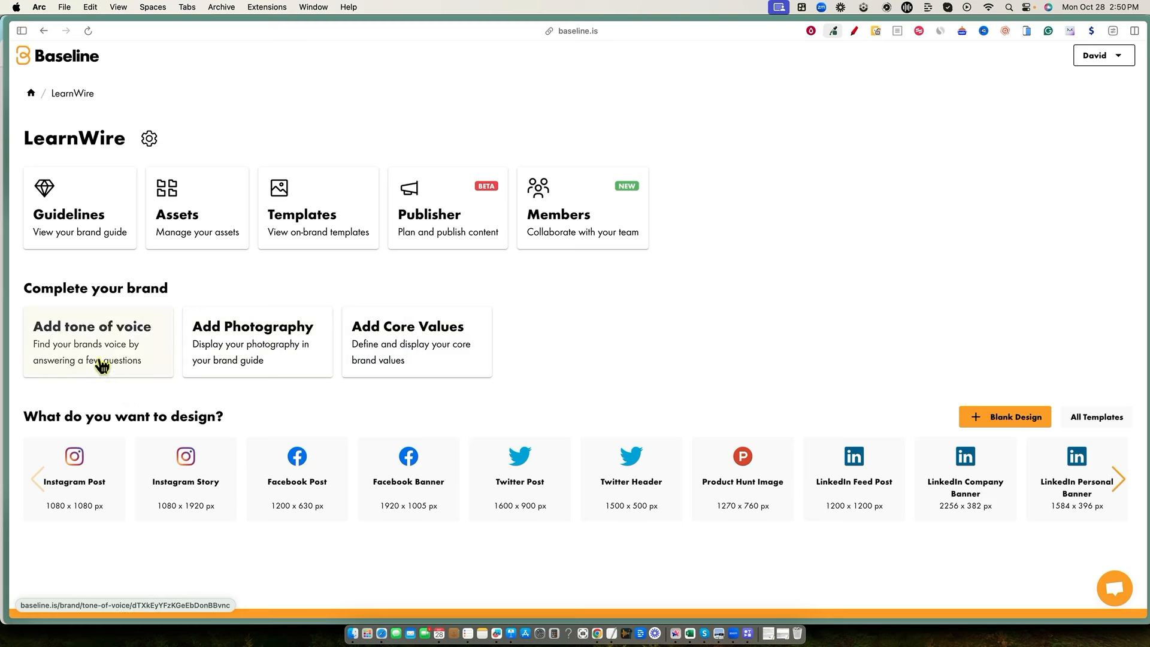
Step: Start the brand's tone of voice questionnaire, choosing Serious humor, Casual formality, Neutral regard and Factual excitement
{"action": "left_click", "coordinate": [185, 388]}
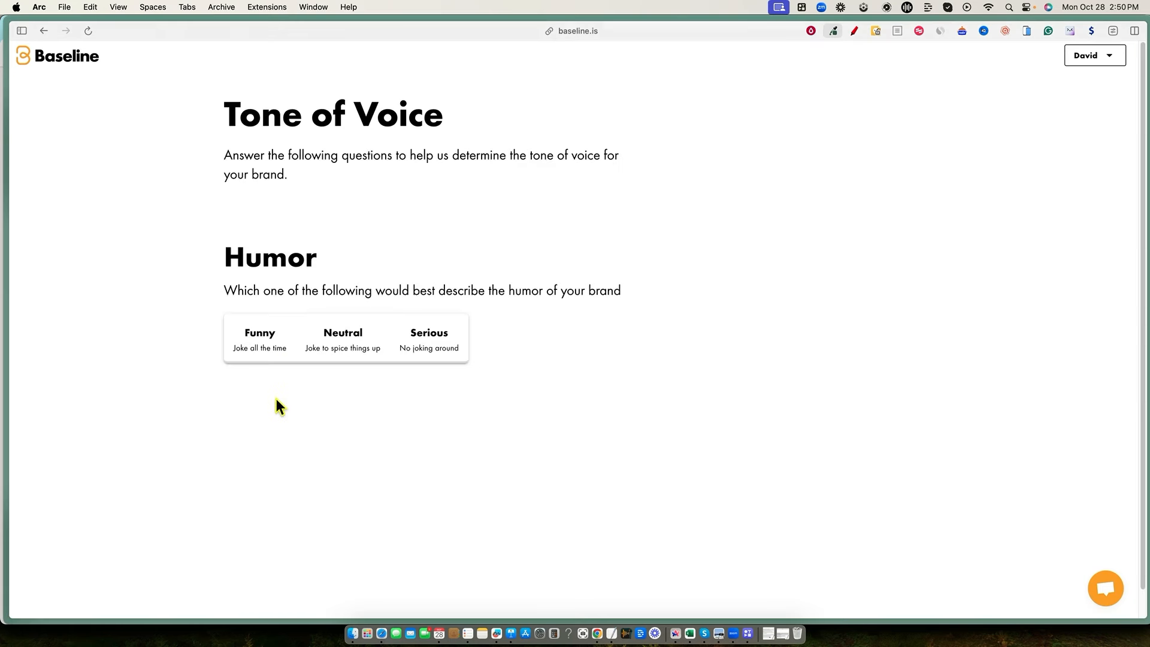
{"action": "left_click", "coordinate": [446, 341]}
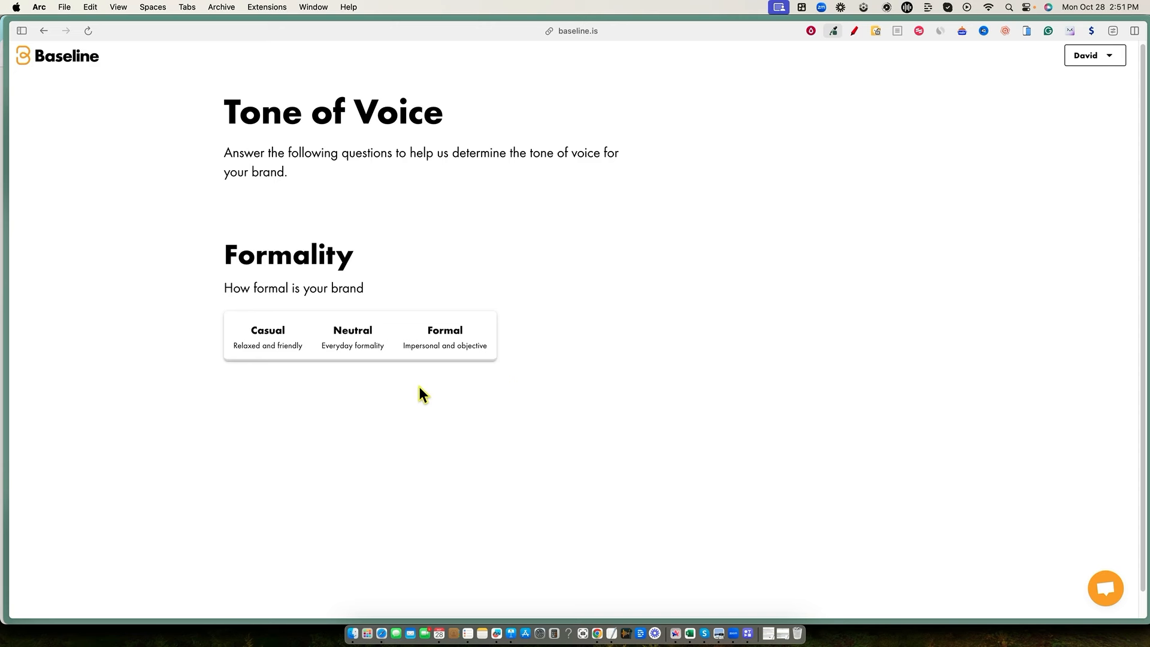
{"action": "left_click", "coordinate": [274, 340]}
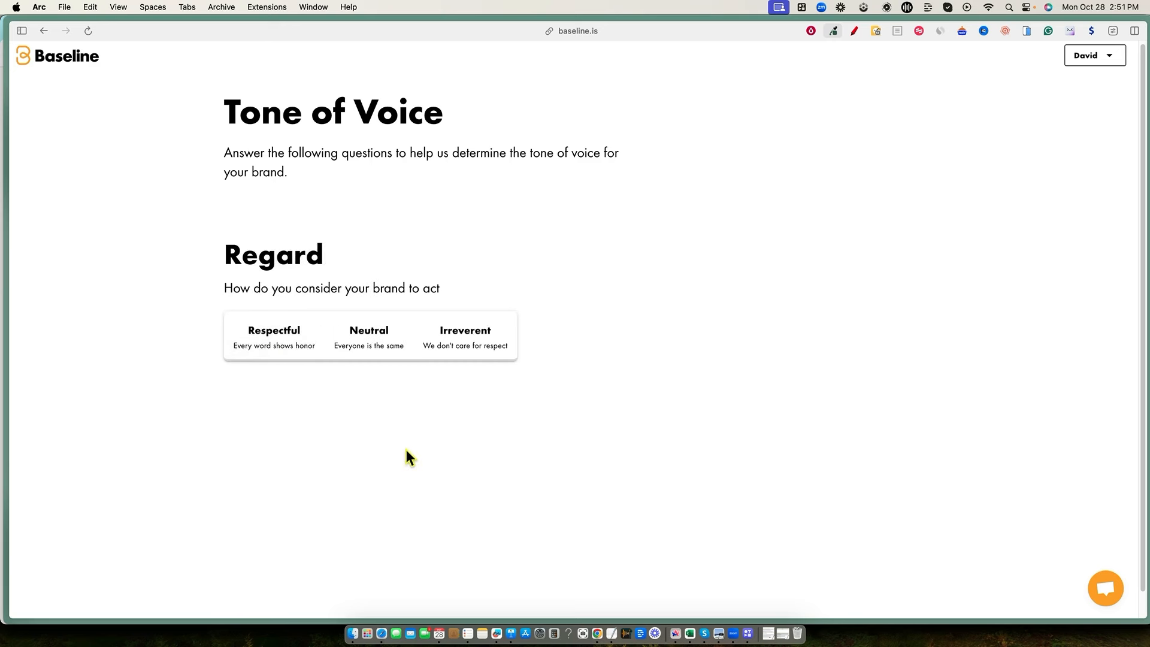
{"action": "left_click", "coordinate": [354, 349]}
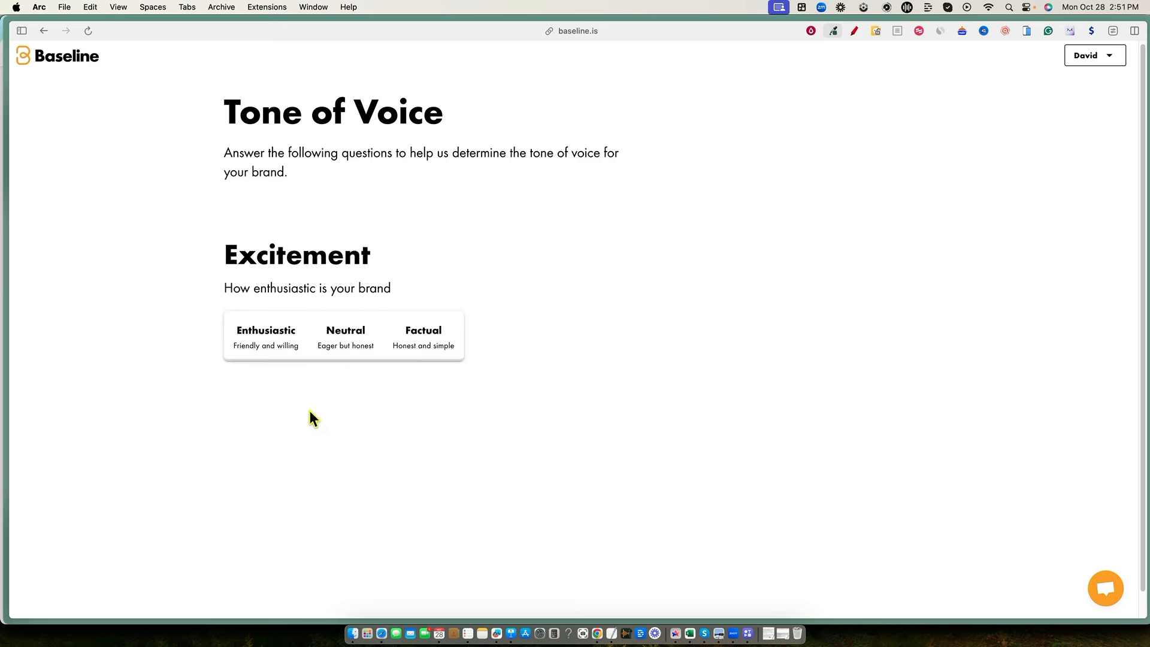
{"action": "left_click", "coordinate": [413, 348]}
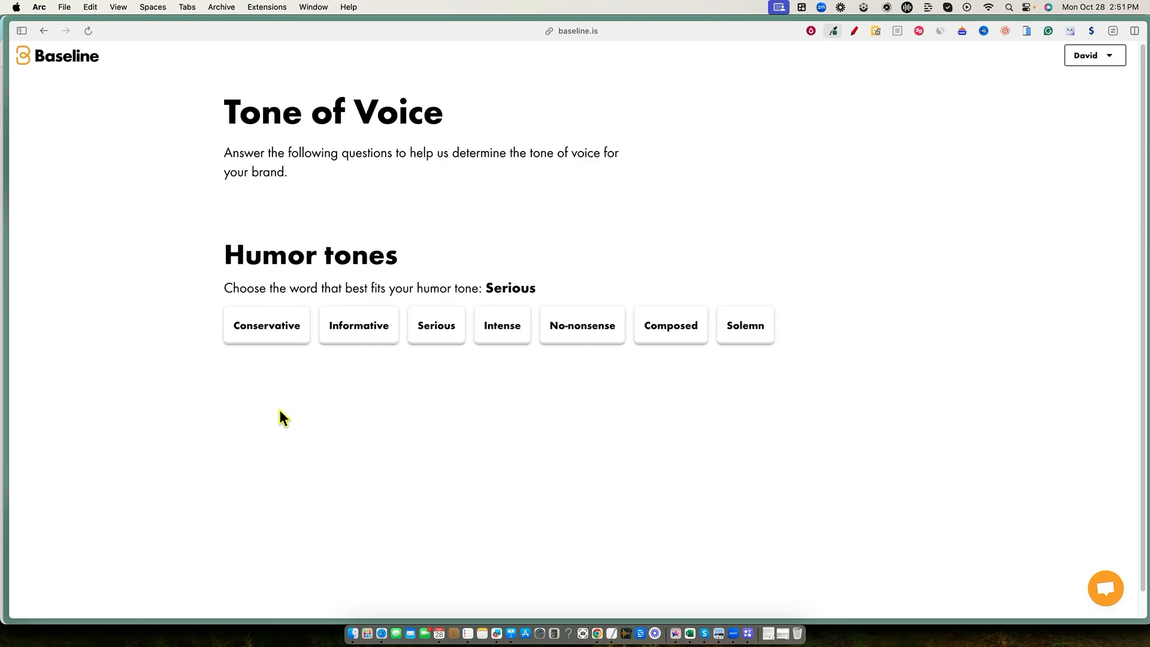
Step: Choose the tone words Conservative, Conversational, Honest and Punctual, and save the tone of voice
{"action": "left_click", "coordinate": [280, 333]}
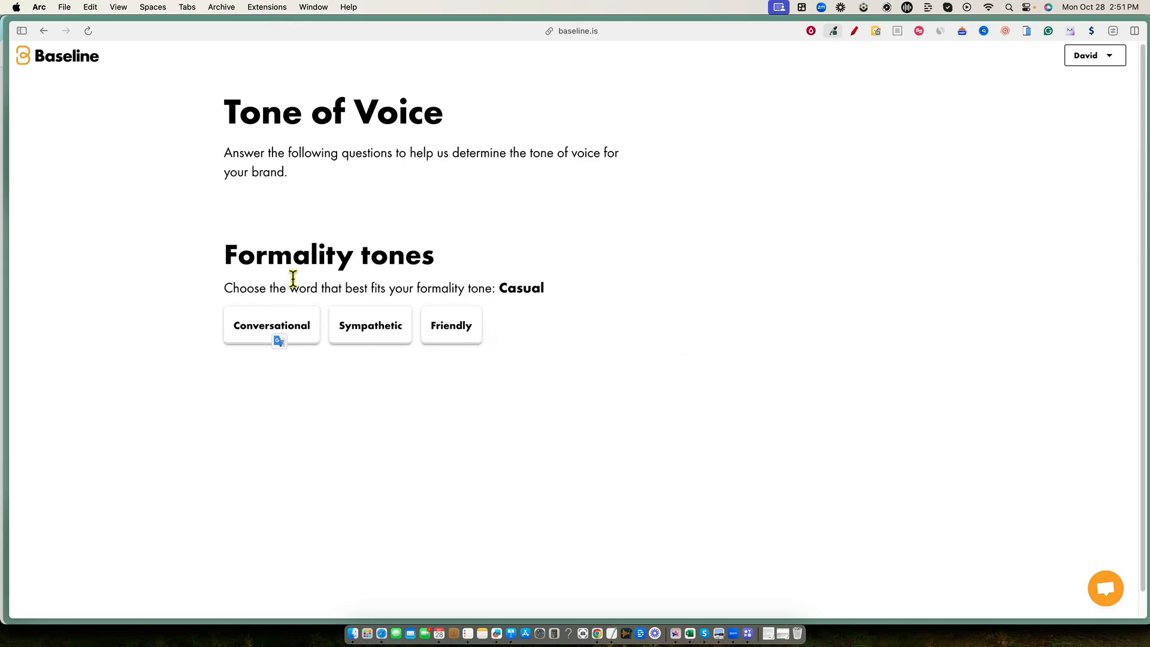
{"action": "left_click", "coordinate": [310, 340]}
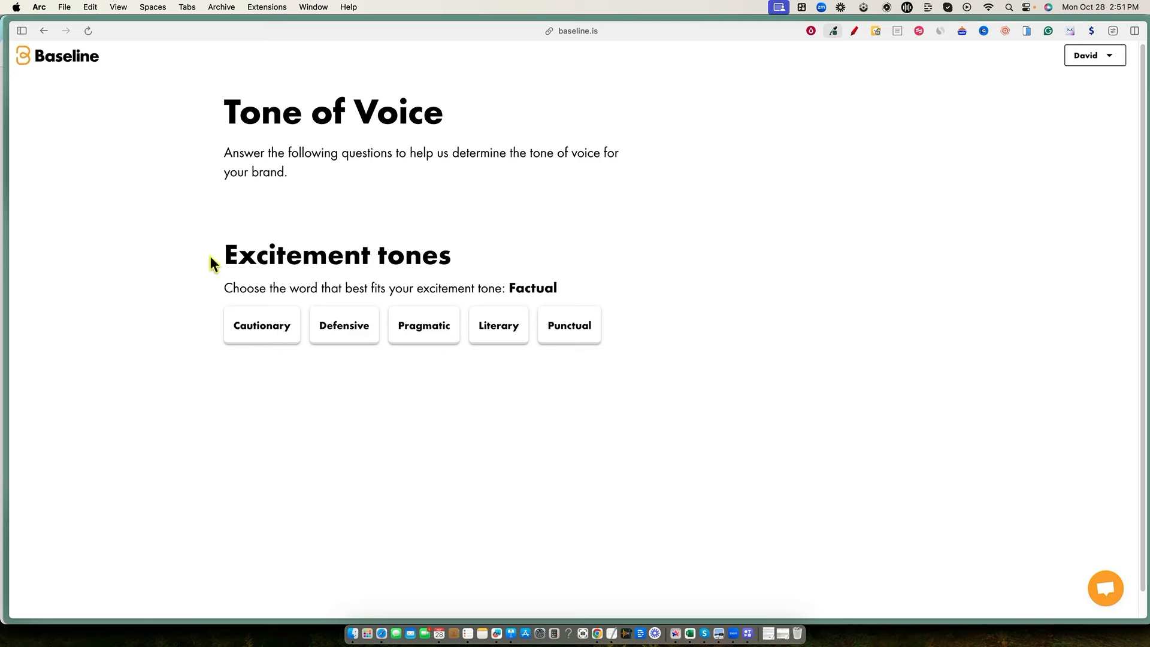
{"action": "left_click", "coordinate": [569, 325]}
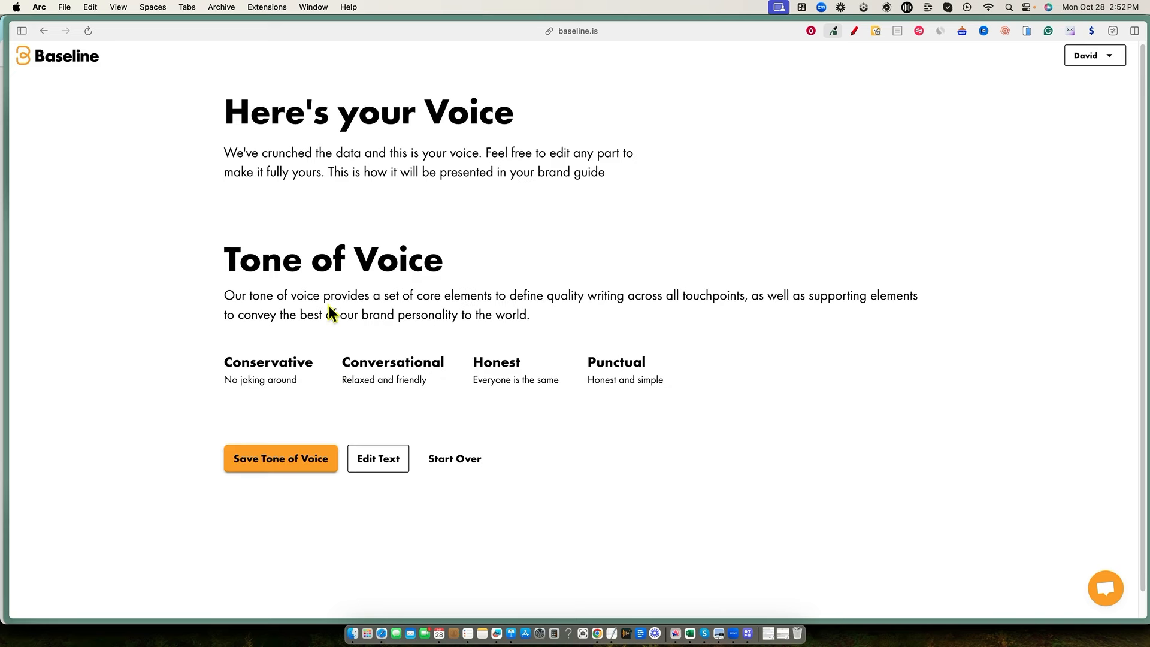
{"action": "left_click", "coordinate": [292, 473]}
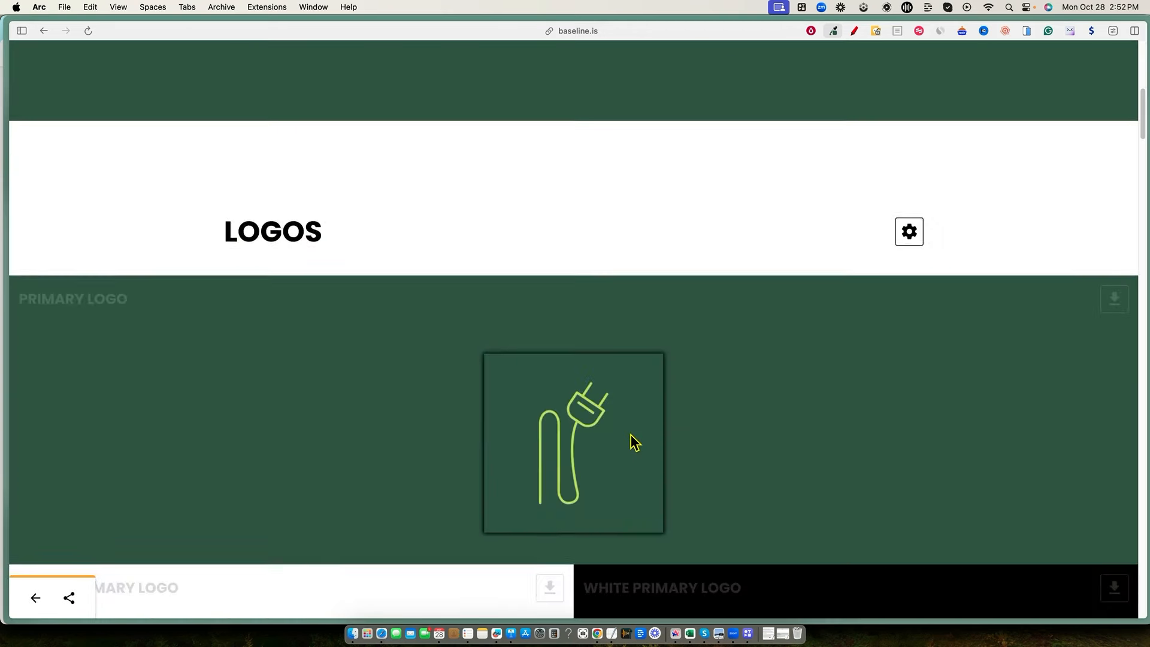
Step: Check the Tone of Voice section at the end of the brand guide and return to the brand dashboard
{"action": "scroll", "coordinate": [634, 442], "scroll_direction": "down", "scroll_amount": 15}
{"action": "scroll", "coordinate": [631, 436], "scroll_direction": "down", "scroll_amount": 10}
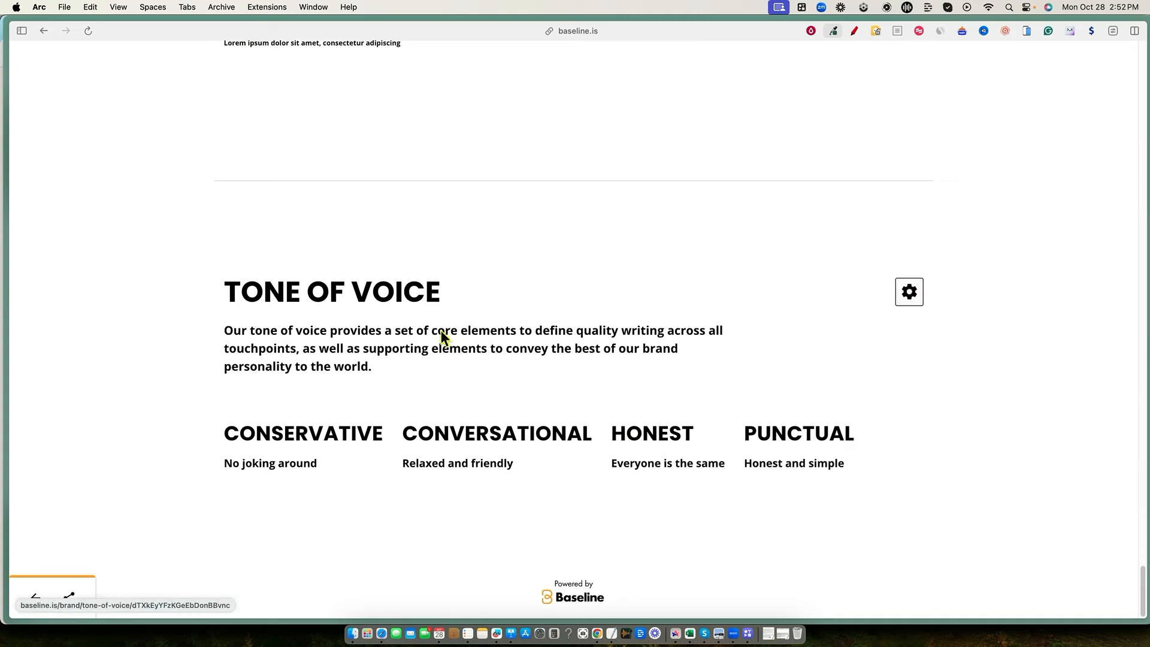
{"action": "left_click", "coordinate": [36, 599]}
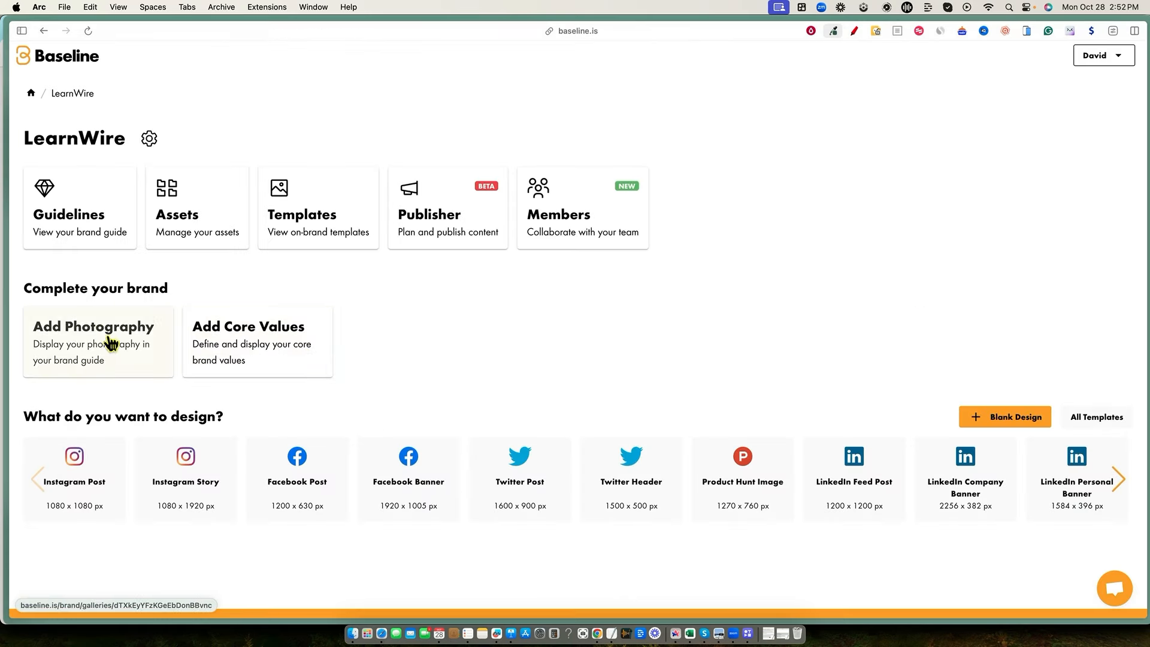
Step: Add core values, review the suggested ones, and save Honesty, Ethical Practice, Creativity, Leadership, Influence and Product Quality as brand values
{"action": "left_click", "coordinate": [281, 355]}
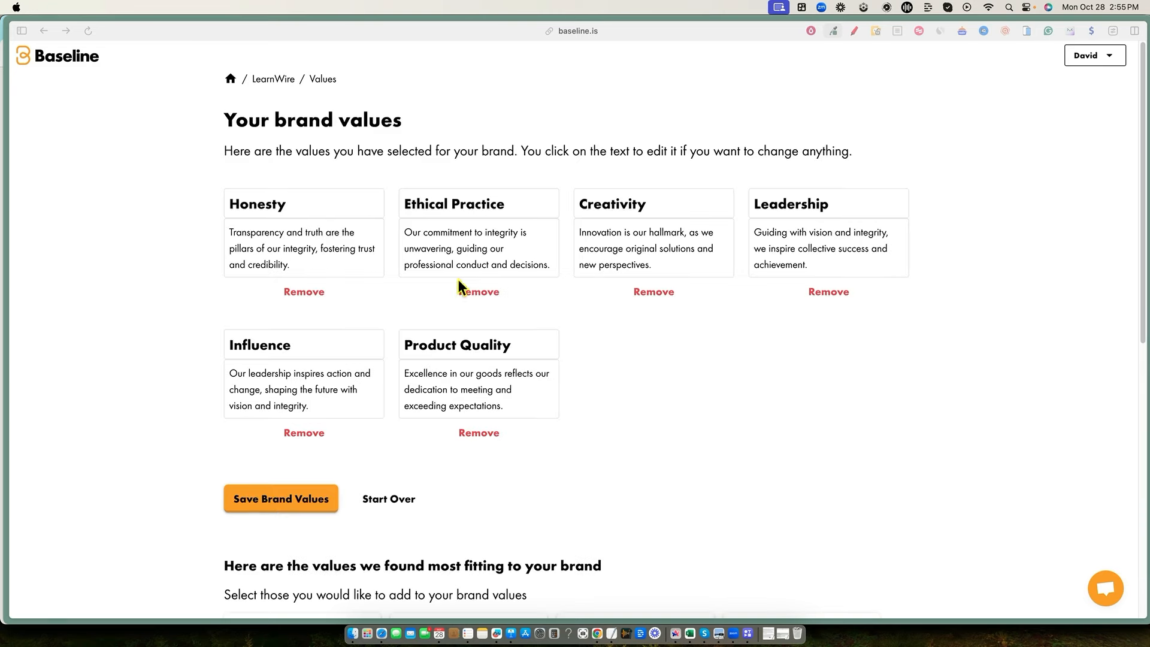
{"action": "scroll", "coordinate": [560, 362], "scroll_direction": "down", "scroll_amount": 10}
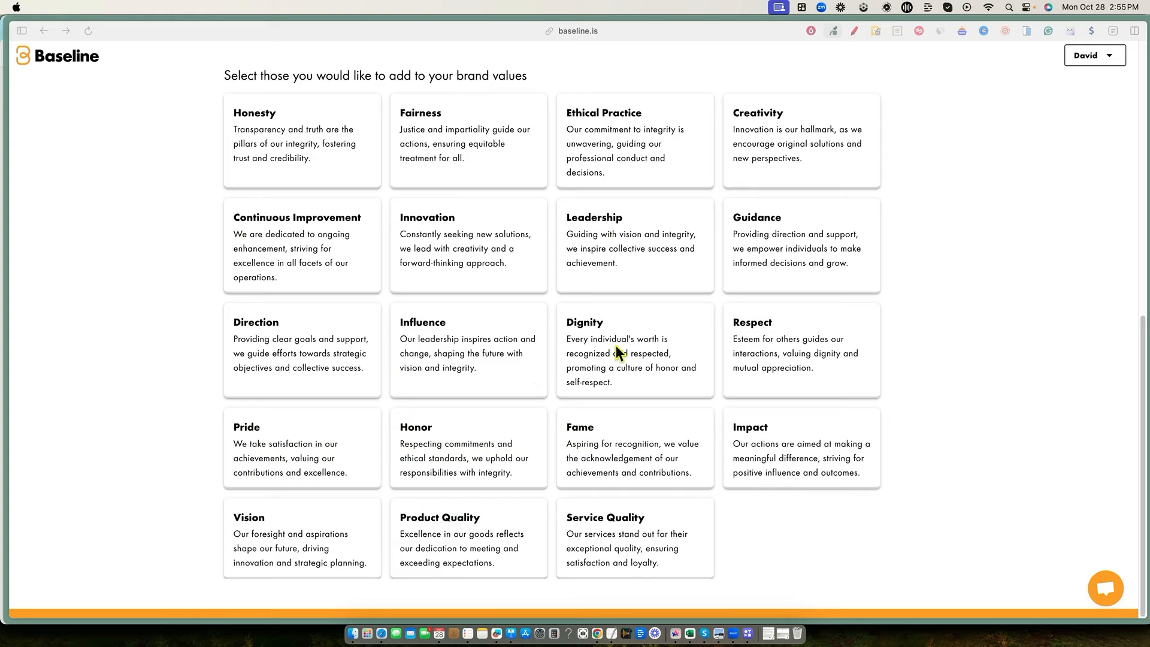
{"action": "scroll", "coordinate": [515, 446], "scroll_direction": "up", "scroll_amount": 3}
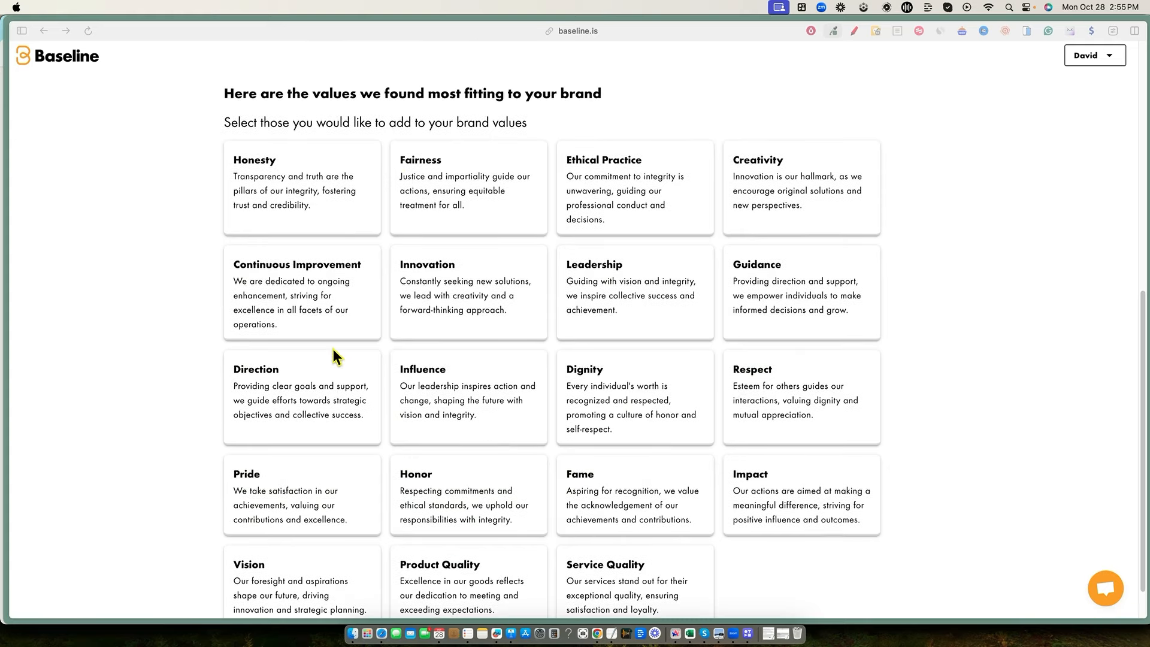
{"action": "scroll", "coordinate": [494, 377], "scroll_direction": "up", "scroll_amount": 7}
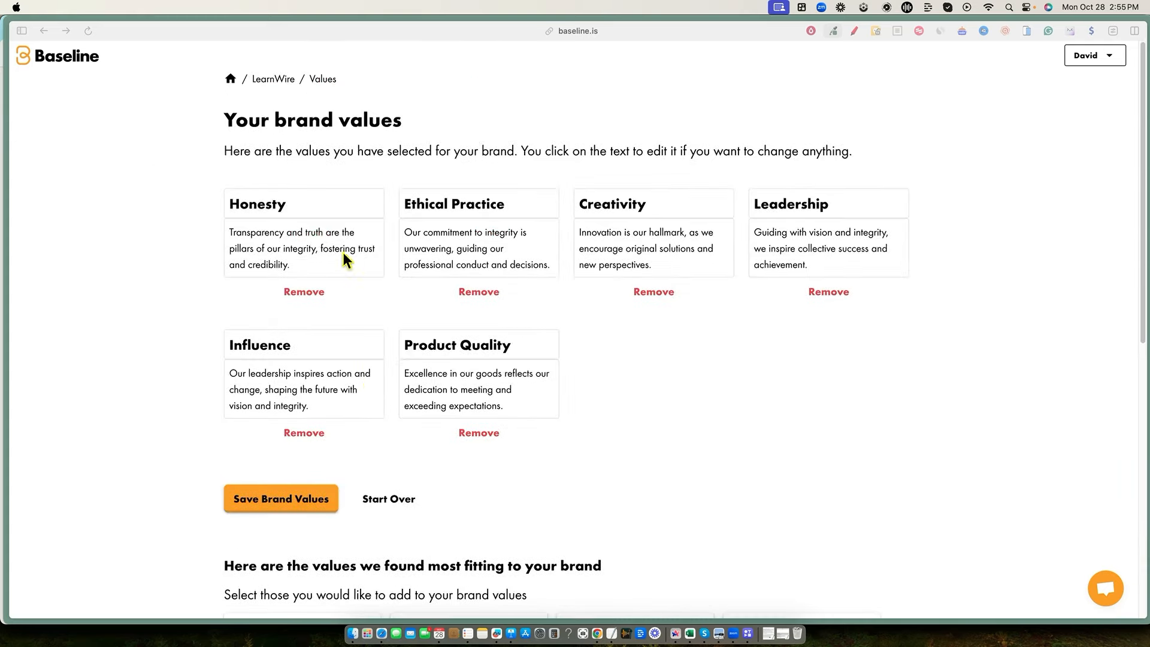
{"action": "left_click", "coordinate": [275, 501]}
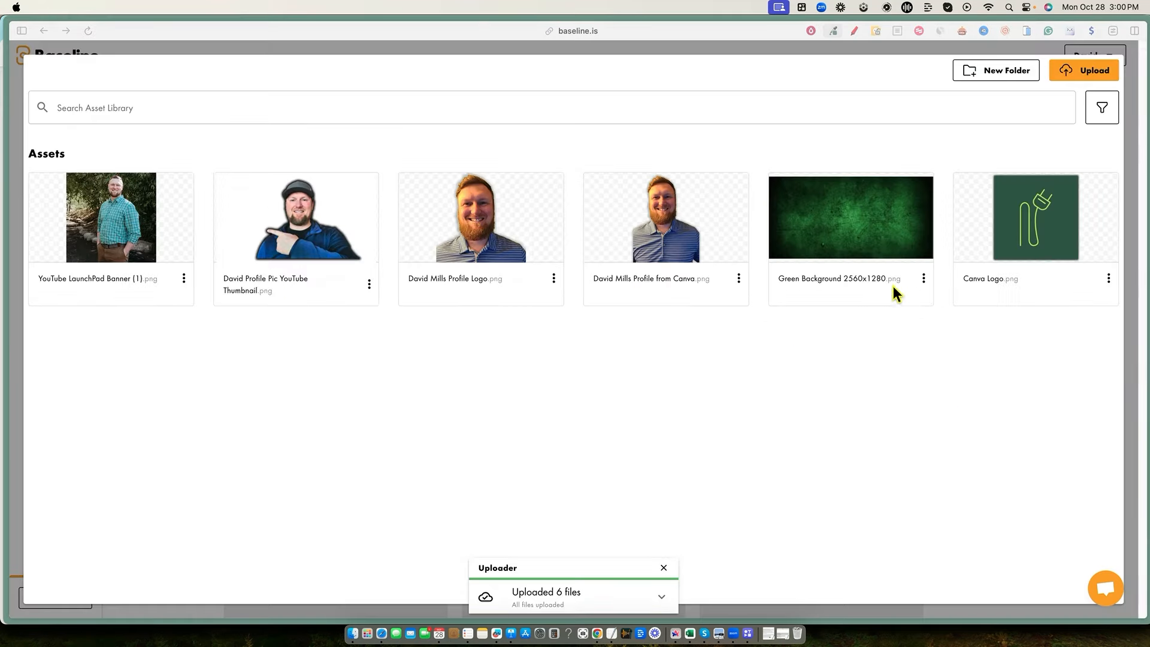
Step: Upload Untitled design (1).png from Downloads to the asset library and close the library
{"action": "left_click", "coordinate": [1094, 72]}
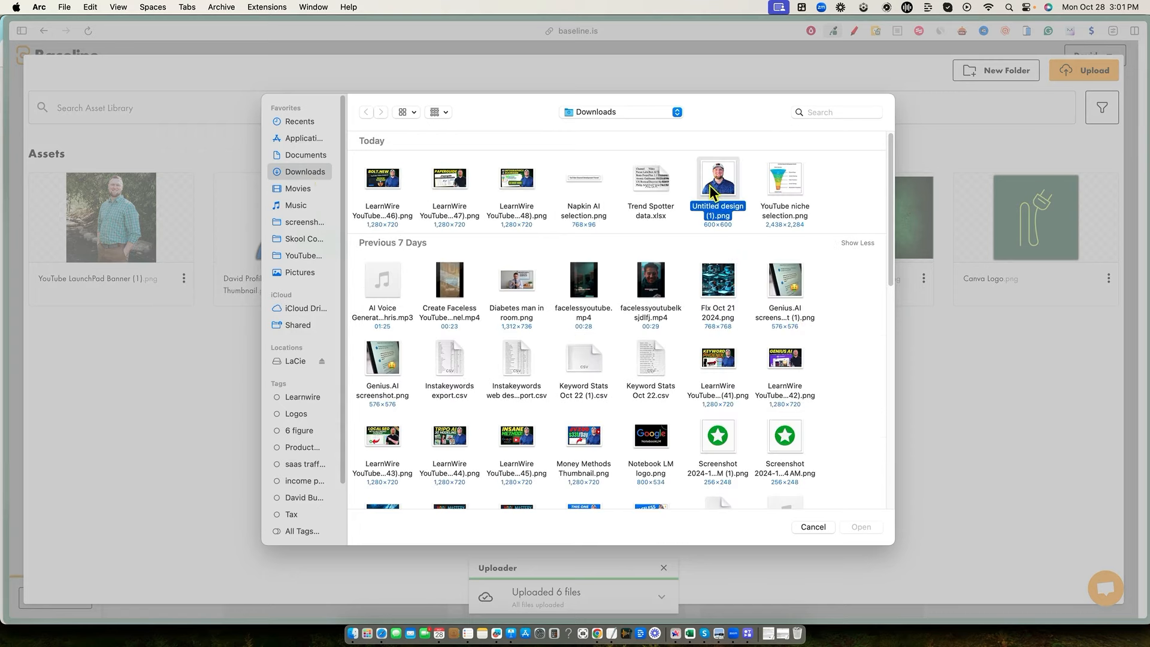
{"action": "left_click", "coordinate": [861, 528]}
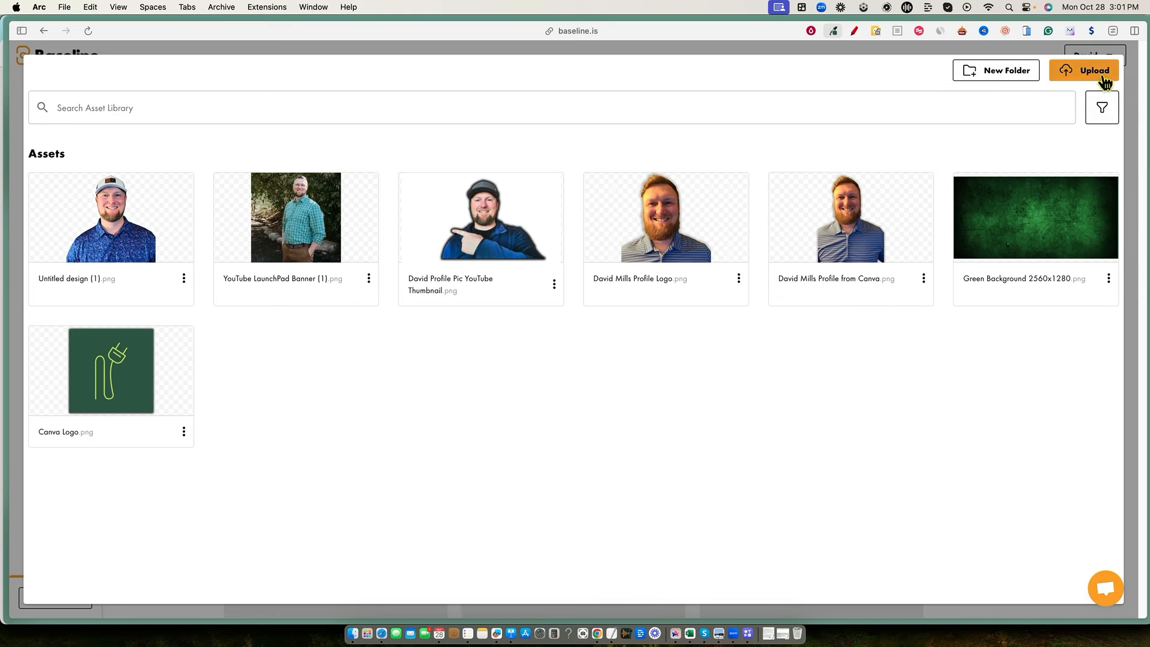
{"action": "left_click", "coordinate": [57, 53]}
Step: Fill the photography gallery's first row with Untitled design (1).png, YouTube LaunchPad Banner (1).png and the pointing YouTube thumbnail portrait
{"action": "scroll", "coordinate": [180, 270], "scroll_direction": "up", "scroll_amount": 6}
{"action": "scroll", "coordinate": [282, 317], "scroll_direction": "down", "scroll_amount": 4}
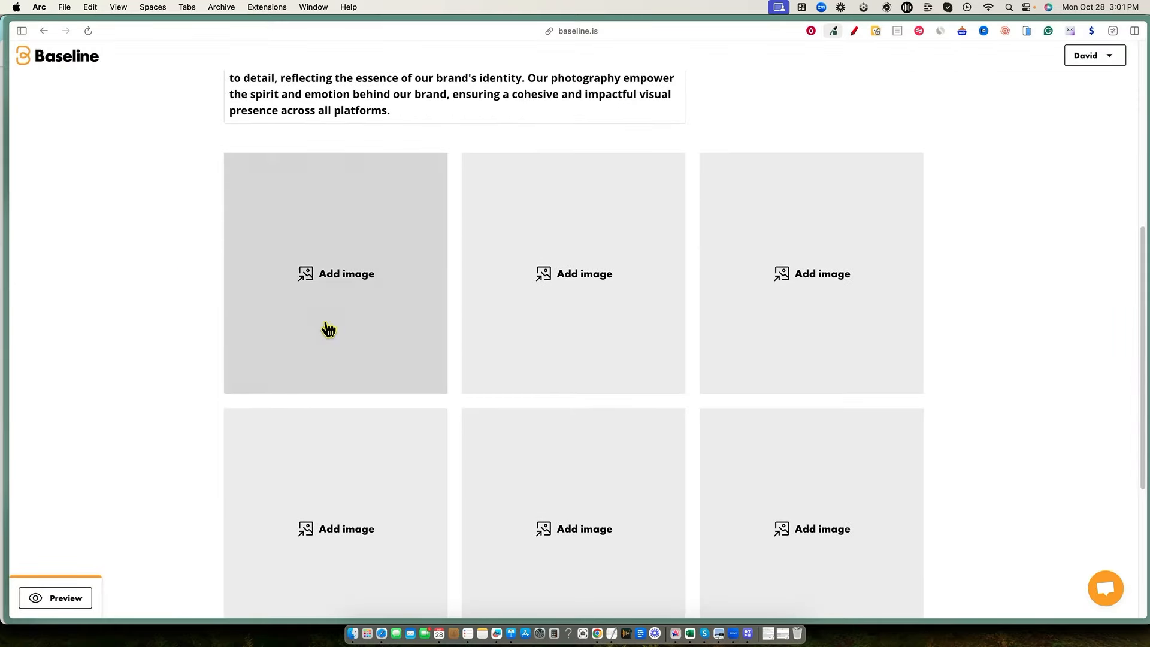
{"action": "left_click", "coordinate": [328, 326]}
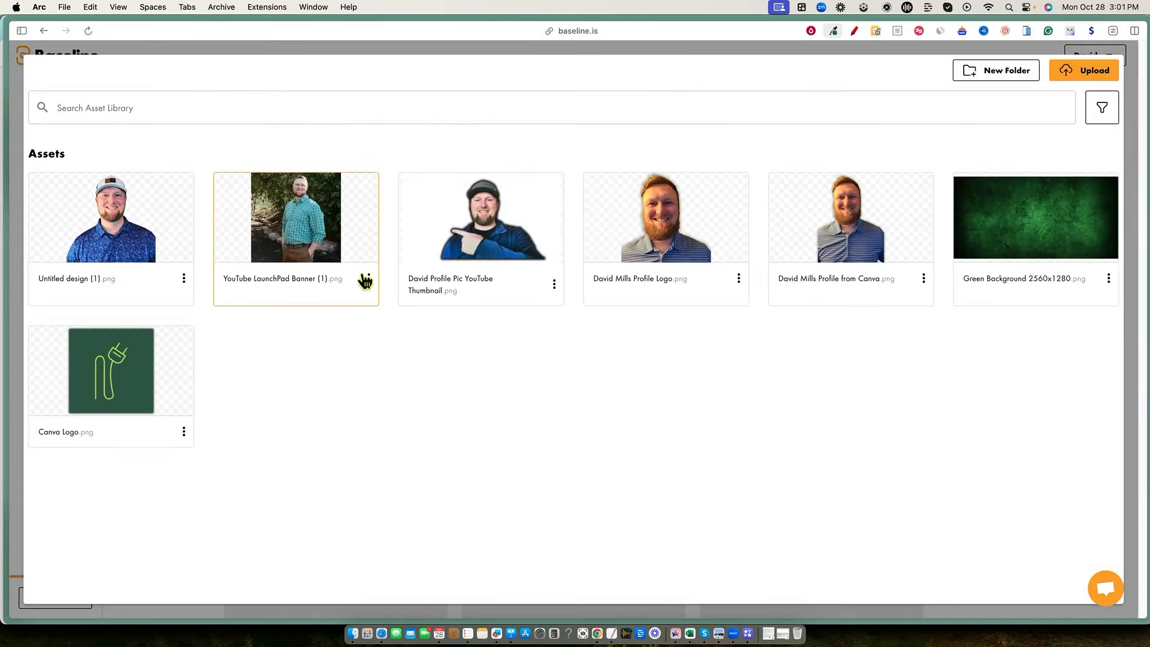
{"action": "left_click", "coordinate": [280, 272]}
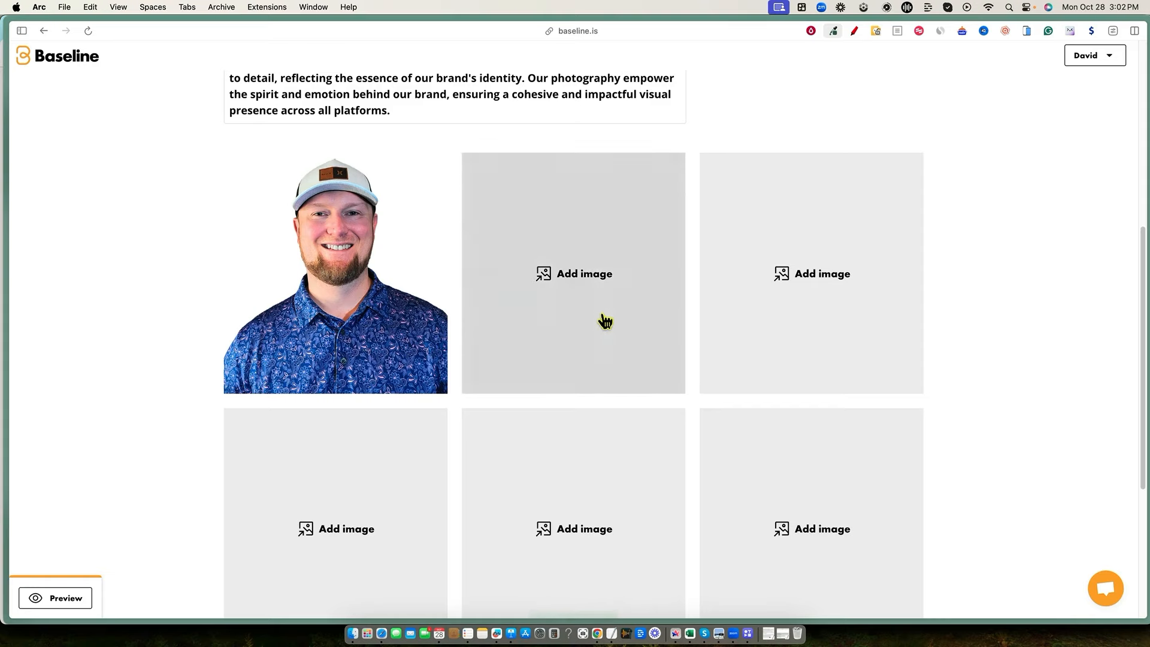
{"action": "left_click", "coordinate": [601, 318]}
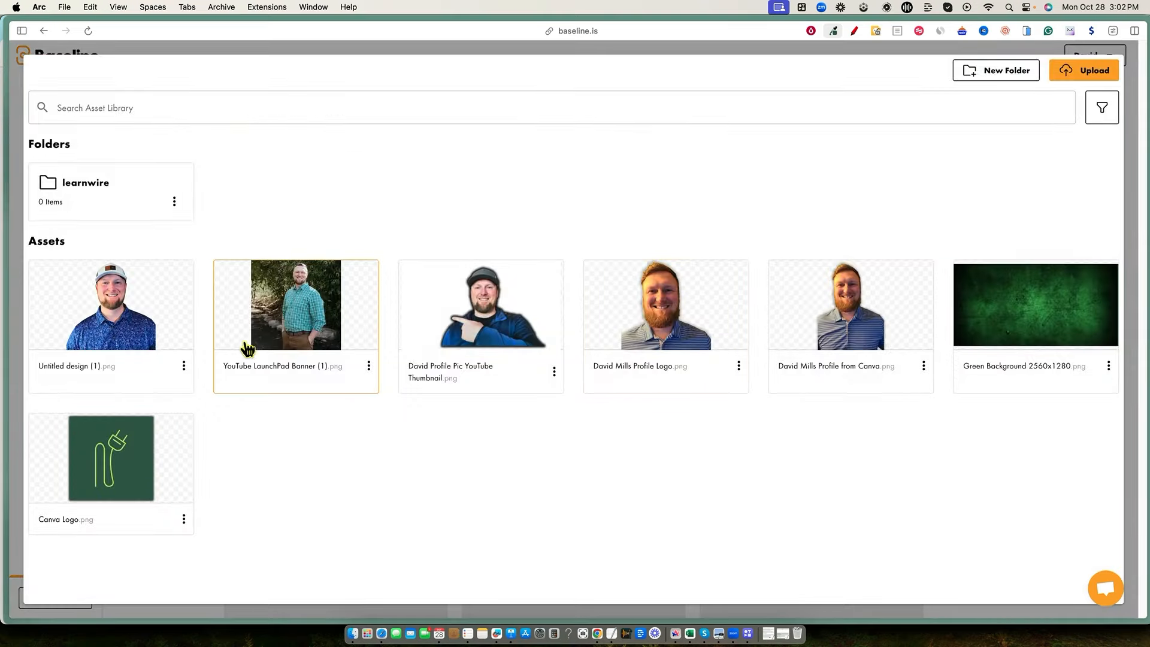
{"action": "left_click", "coordinate": [312, 331]}
{"action": "left_click", "coordinate": [785, 336]}
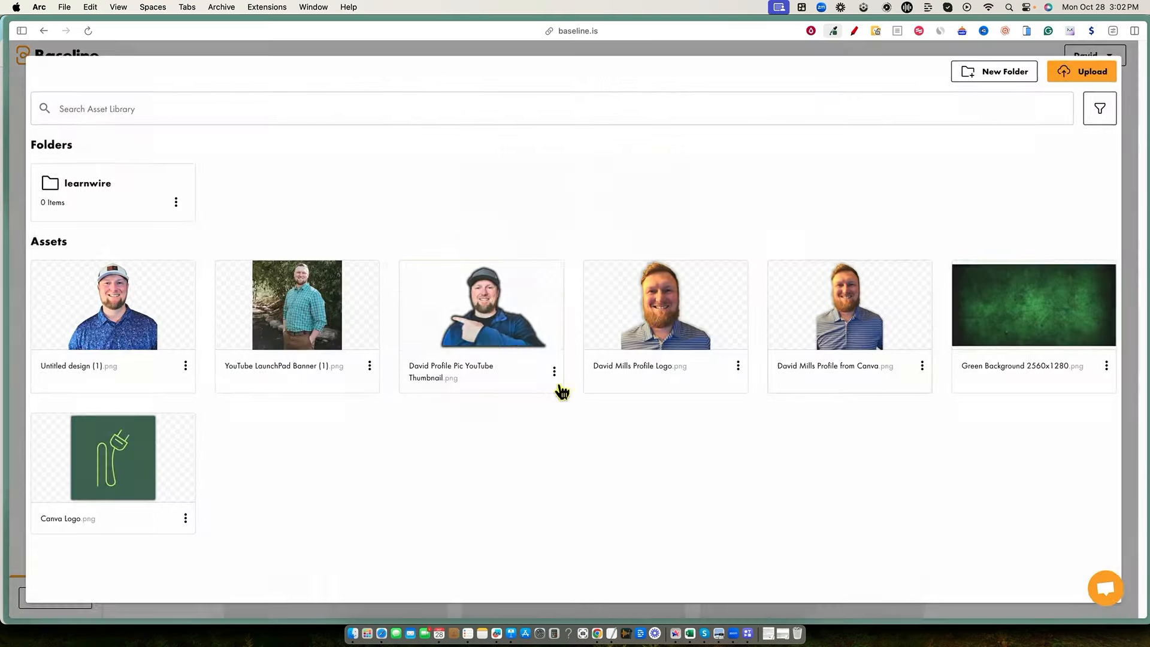
{"action": "left_click", "coordinate": [505, 337]}
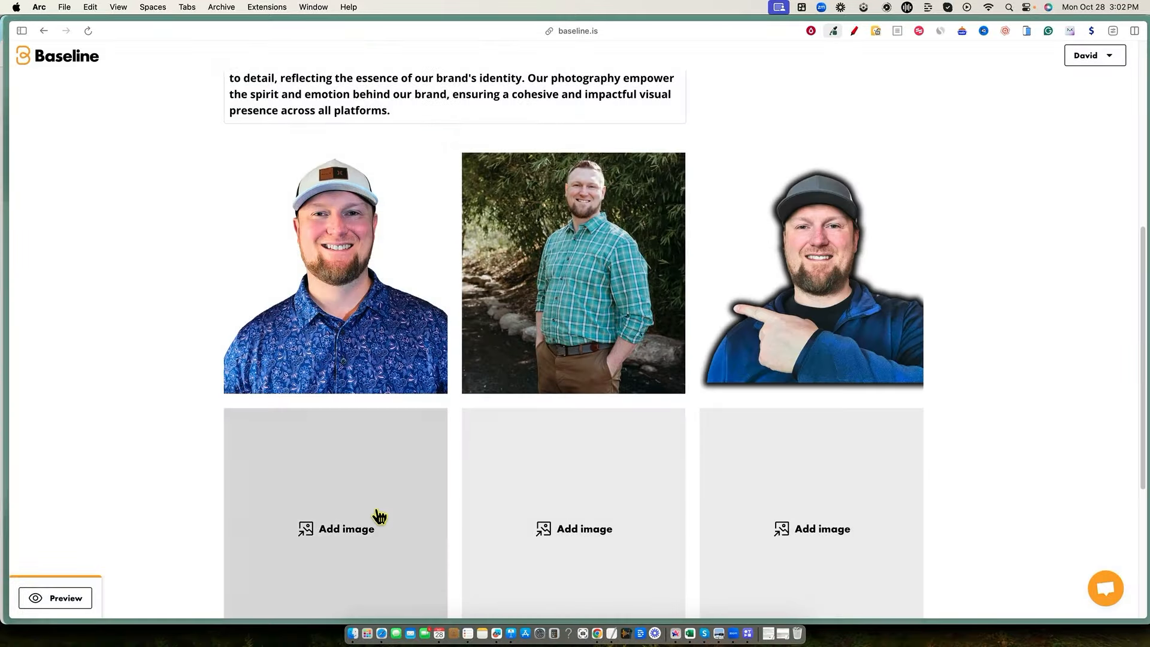
Step: Fill the gallery's second row with the Profile Logo portrait, Green Background 2560x1280.png and Canva Logo.png, and return to the dashboard
{"action": "left_click", "coordinate": [377, 518]}
{"action": "left_click", "coordinate": [671, 329]}
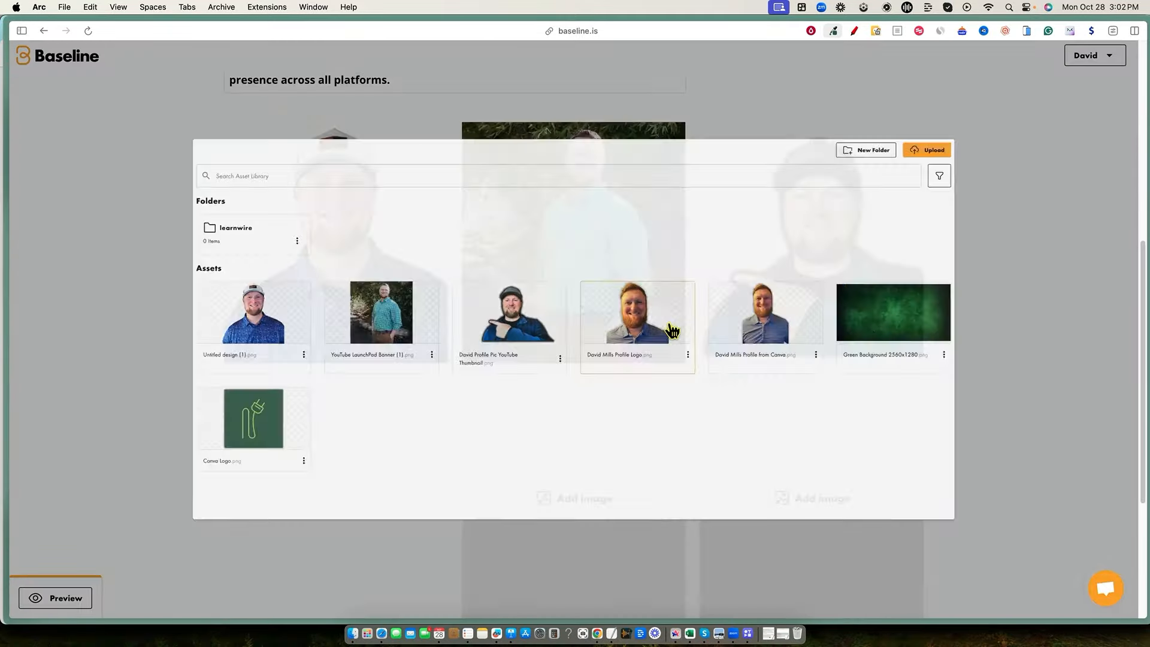
{"action": "scroll", "coordinate": [456, 473], "scroll_direction": "down", "scroll_amount": 3}
{"action": "left_click", "coordinate": [594, 378]}
{"action": "left_click", "coordinate": [1035, 326]}
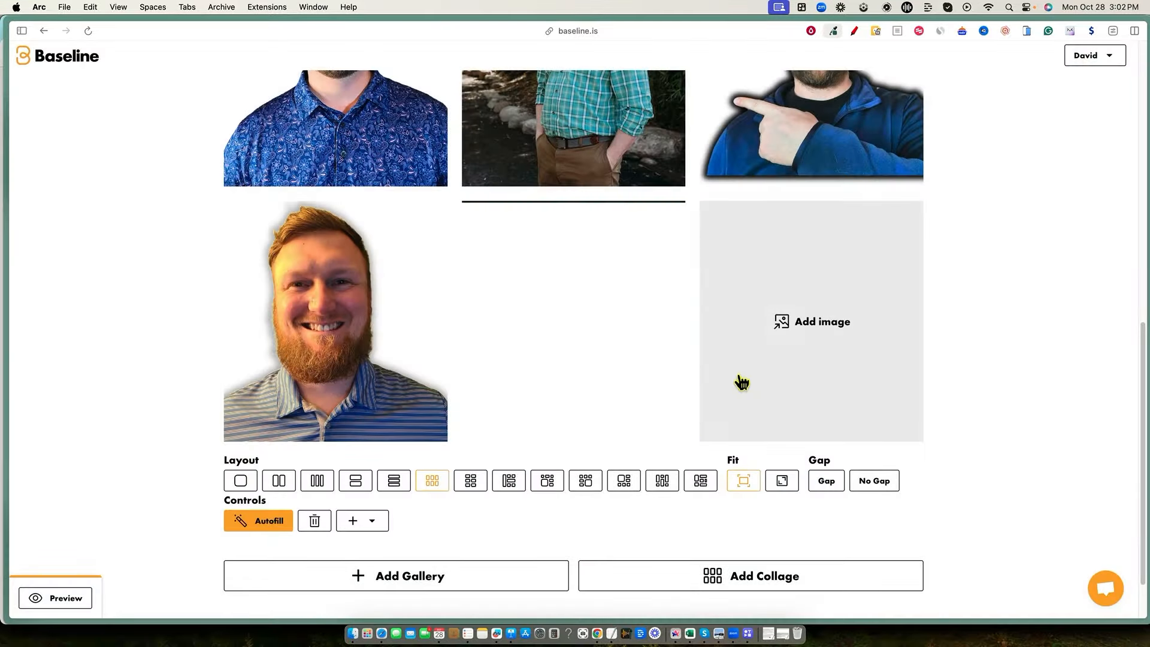
{"action": "left_click", "coordinate": [756, 357]}
{"action": "left_click", "coordinate": [168, 442]}
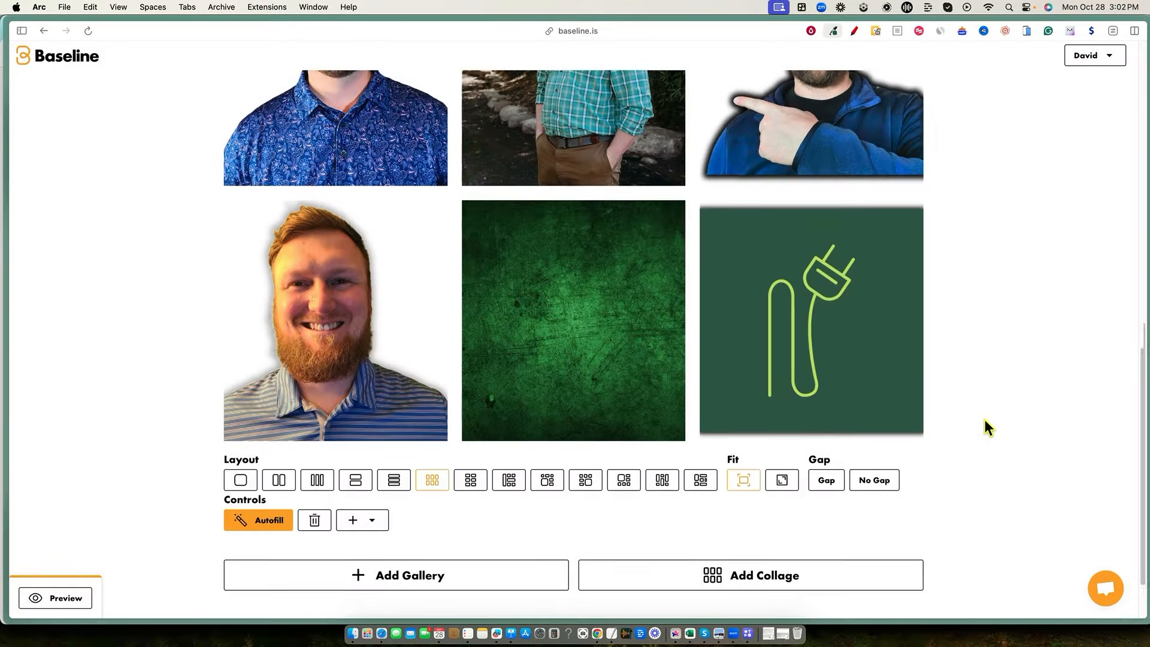
{"action": "scroll", "coordinate": [983, 420], "scroll_direction": "down", "scroll_amount": 2}
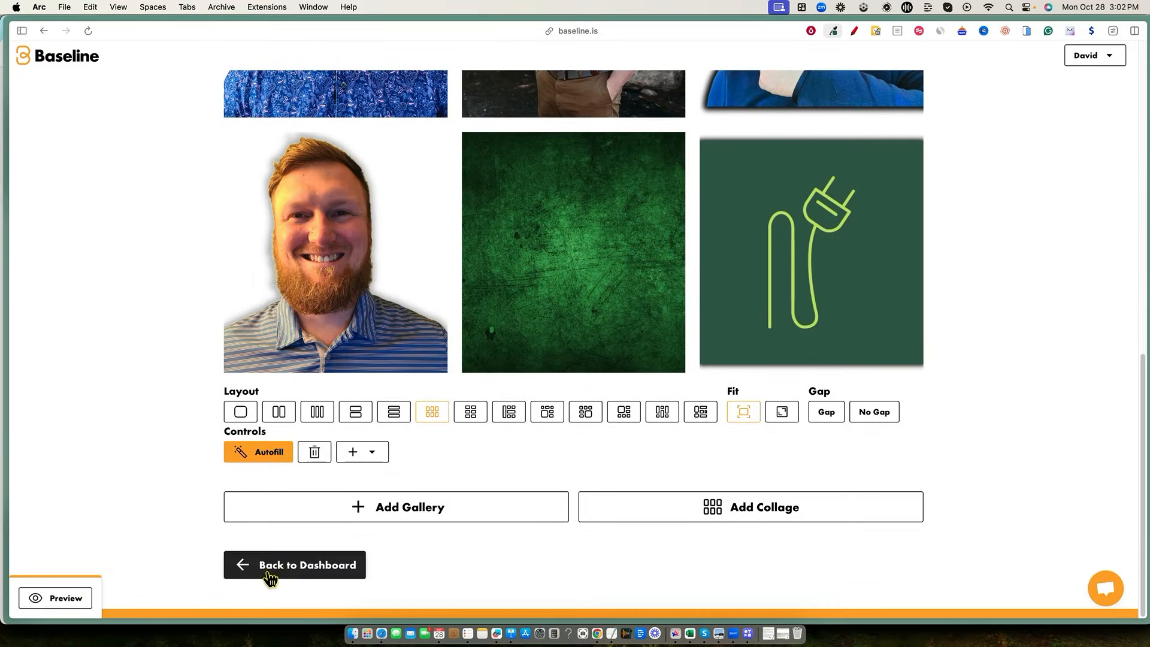
{"action": "left_click", "coordinate": [270, 570]}
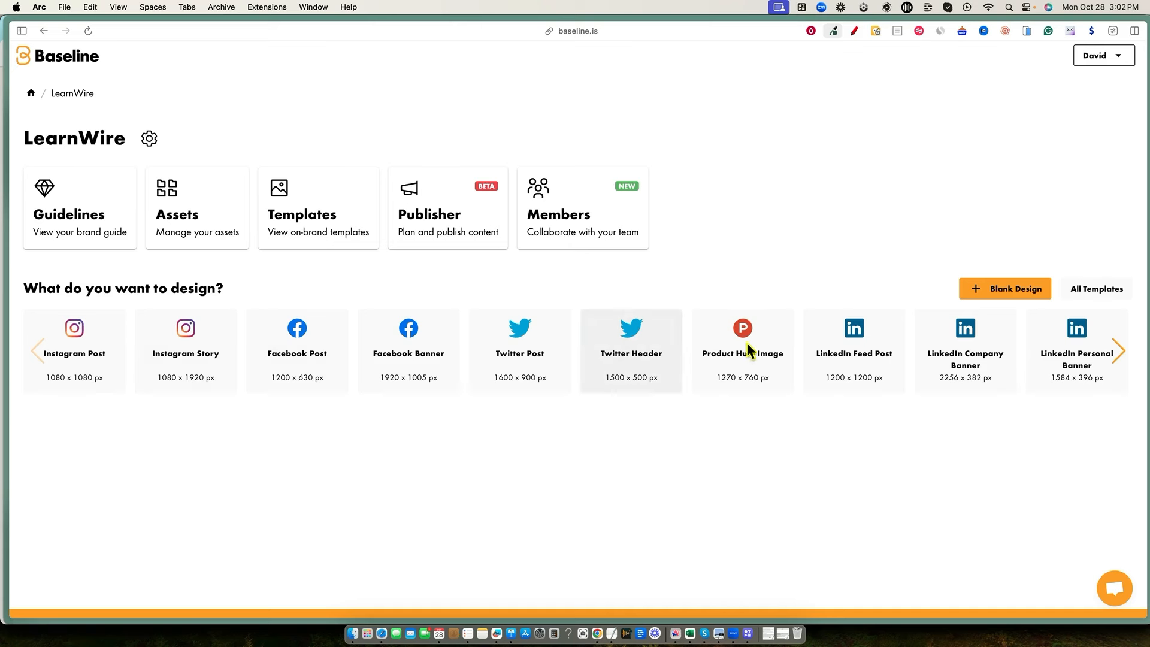
Step: Browse the Facebook Post templates, filter them to Sale and open the Black Friday Simple template in the design editor
{"action": "left_click", "coordinate": [298, 350]}
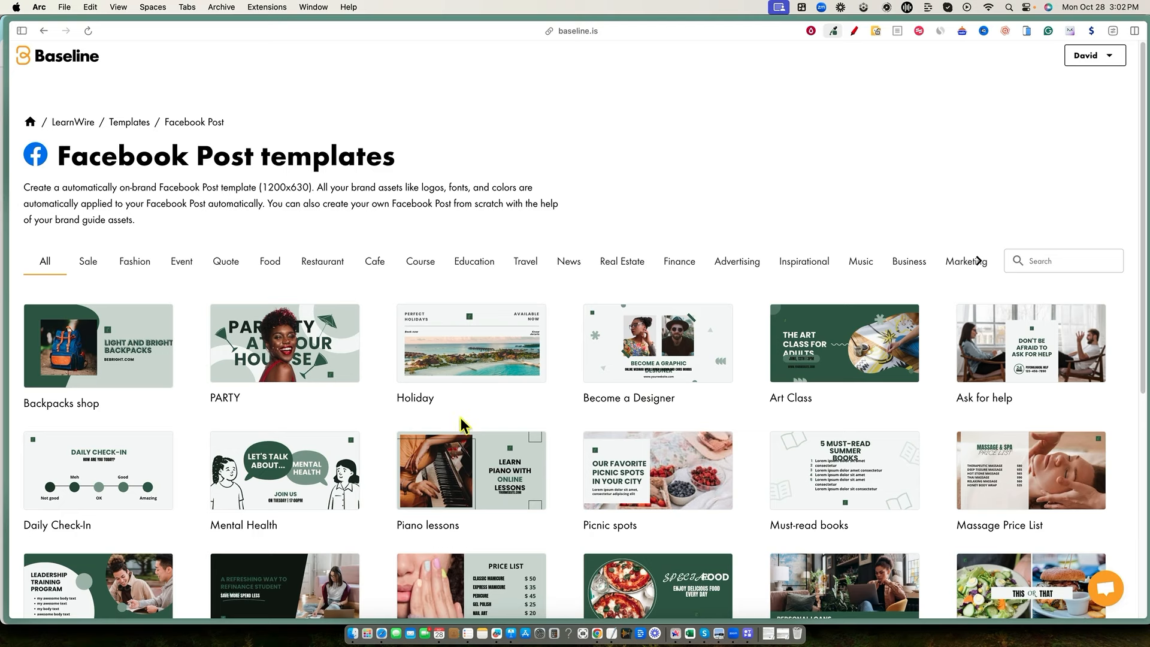
{"action": "scroll", "coordinate": [389, 407], "scroll_direction": "down", "scroll_amount": 1}
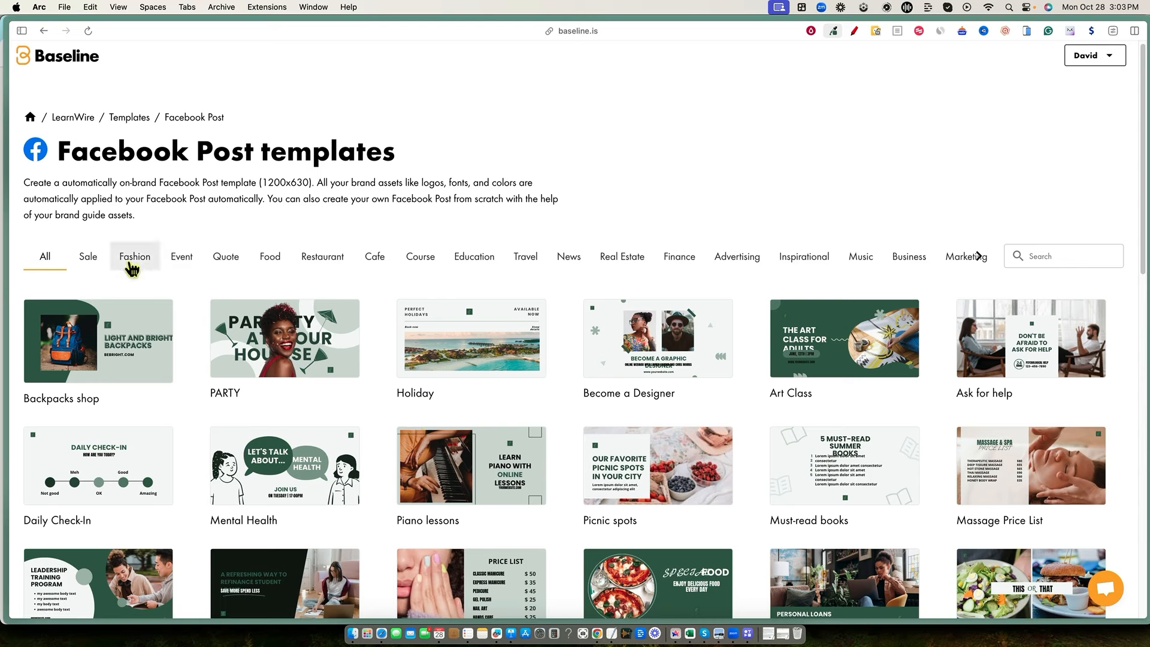
{"action": "left_click", "coordinate": [91, 259]}
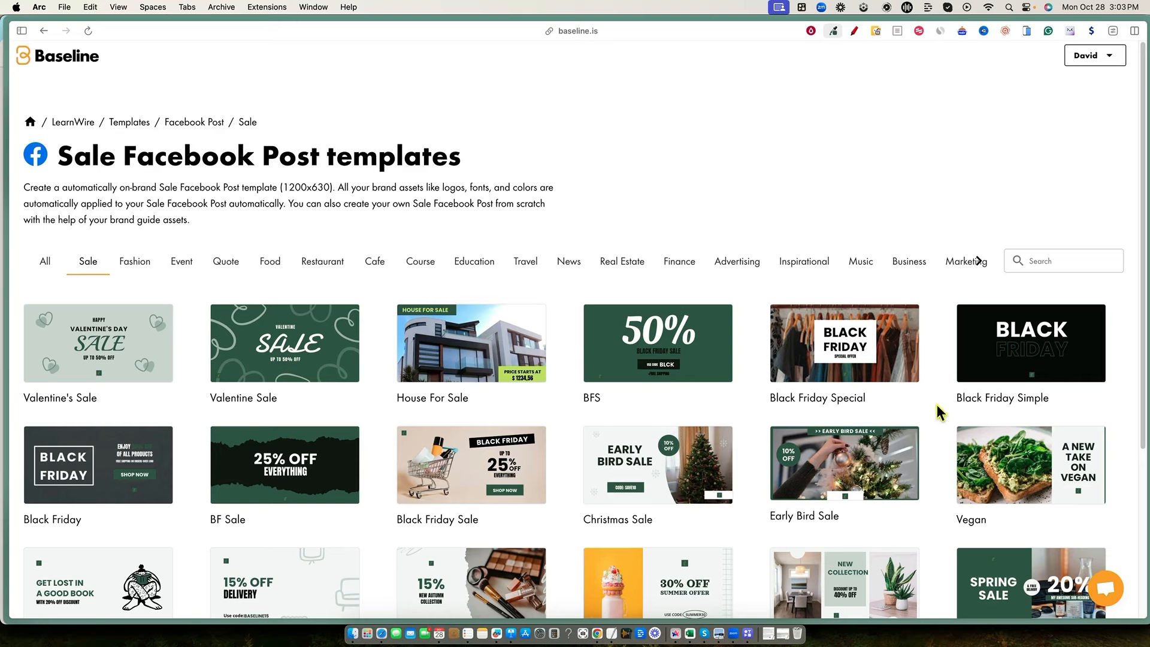
{"action": "left_click", "coordinate": [1012, 358]}
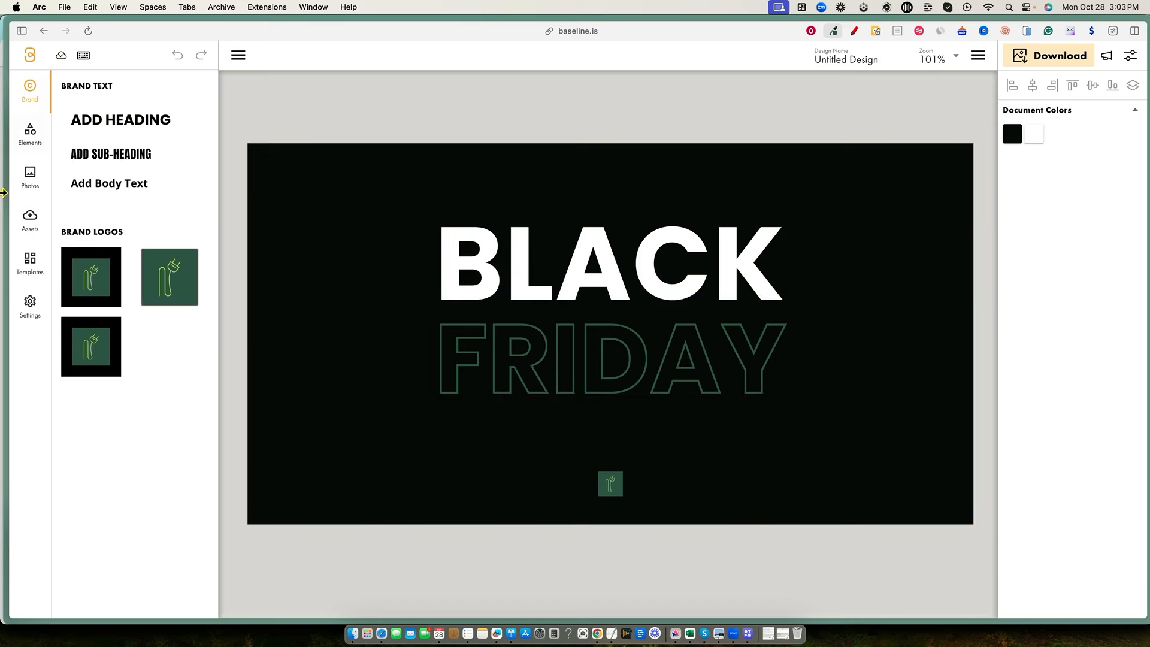
Step: Check the fonts applied to the BLACK and FRIDAY text in the Black Friday Simple design
{"action": "left_click", "coordinate": [711, 379]}
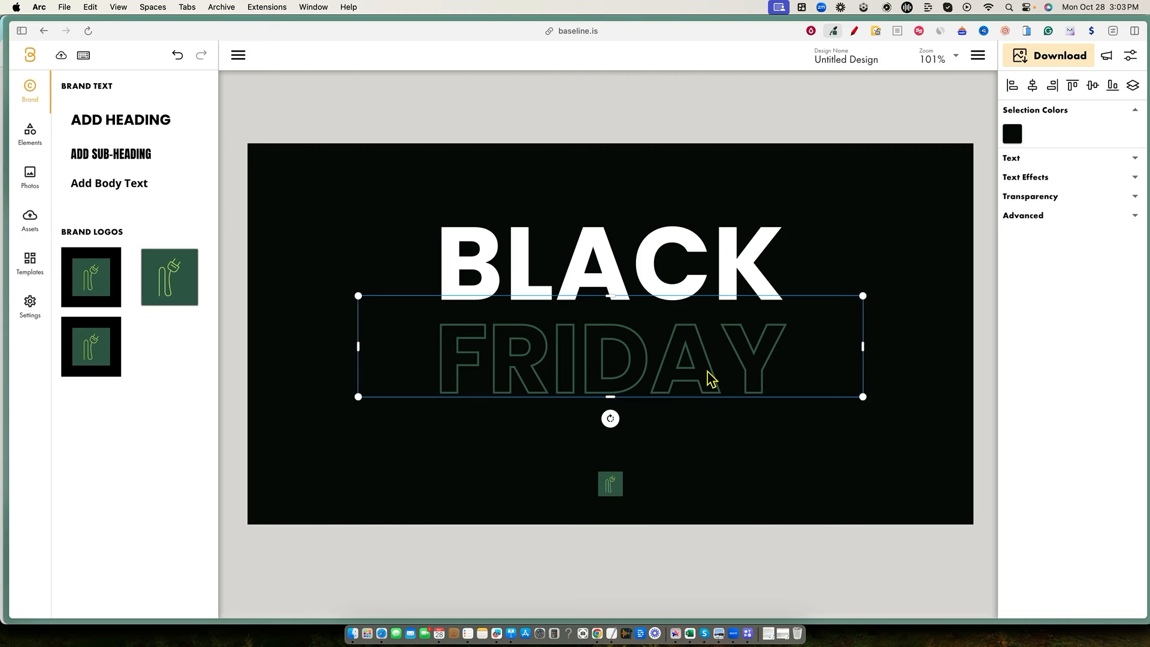
{"action": "left_click", "coordinate": [610, 265]}
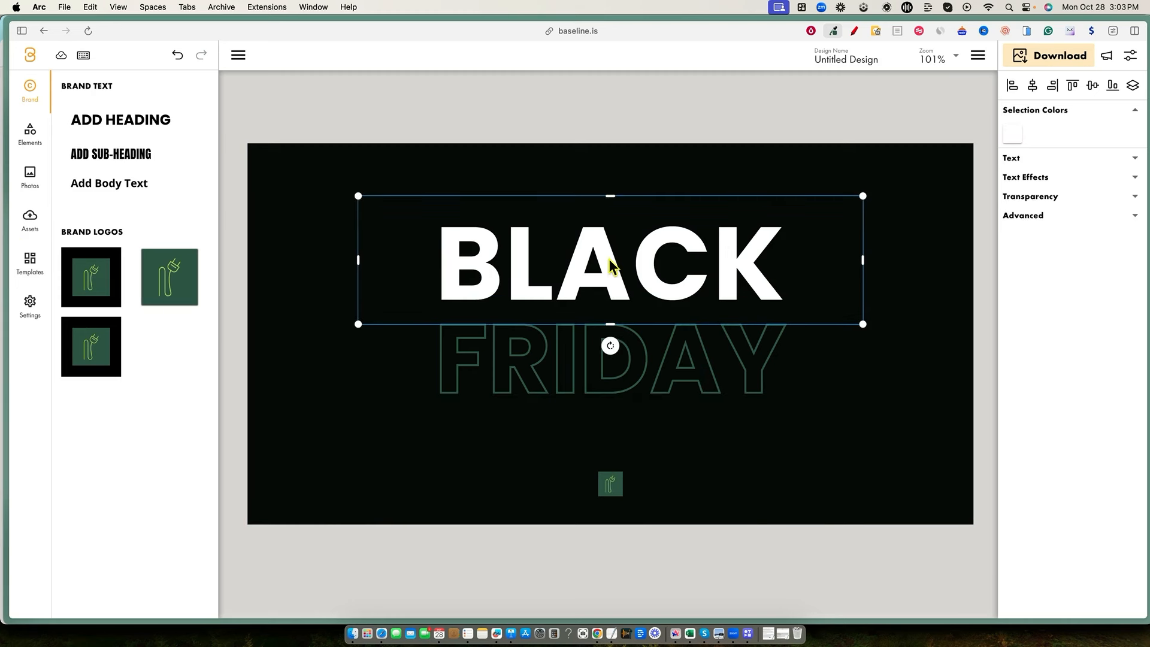
{"action": "left_click", "coordinate": [1135, 161]}
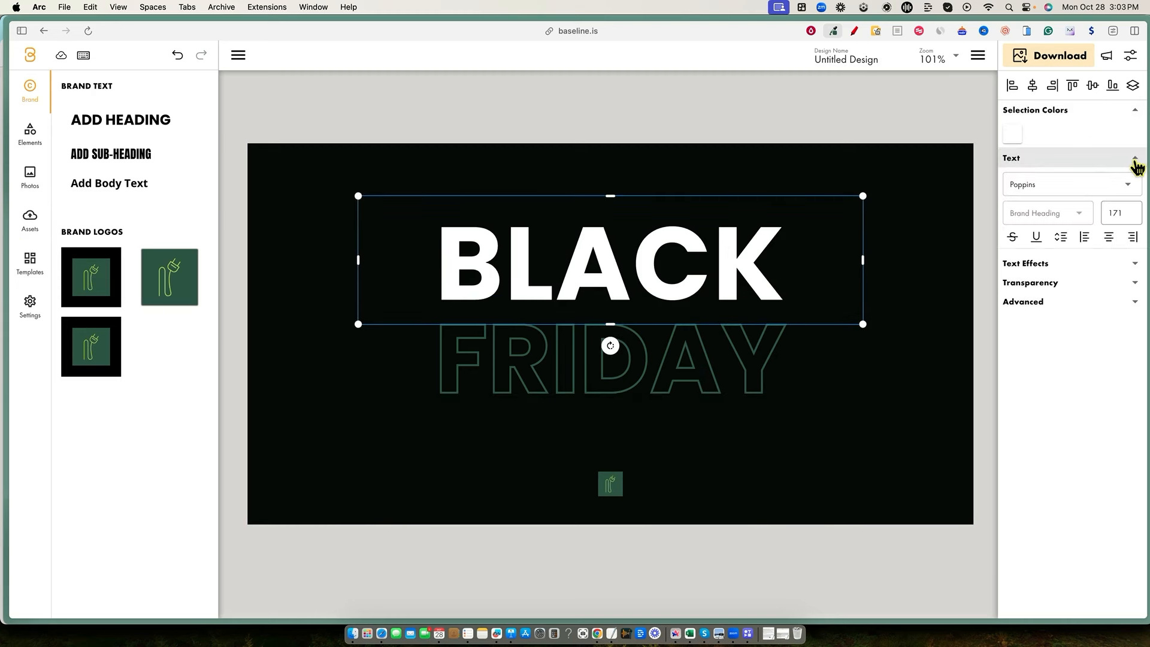
{"action": "left_click", "coordinate": [773, 346]}
{"action": "left_click", "coordinate": [1125, 184]}
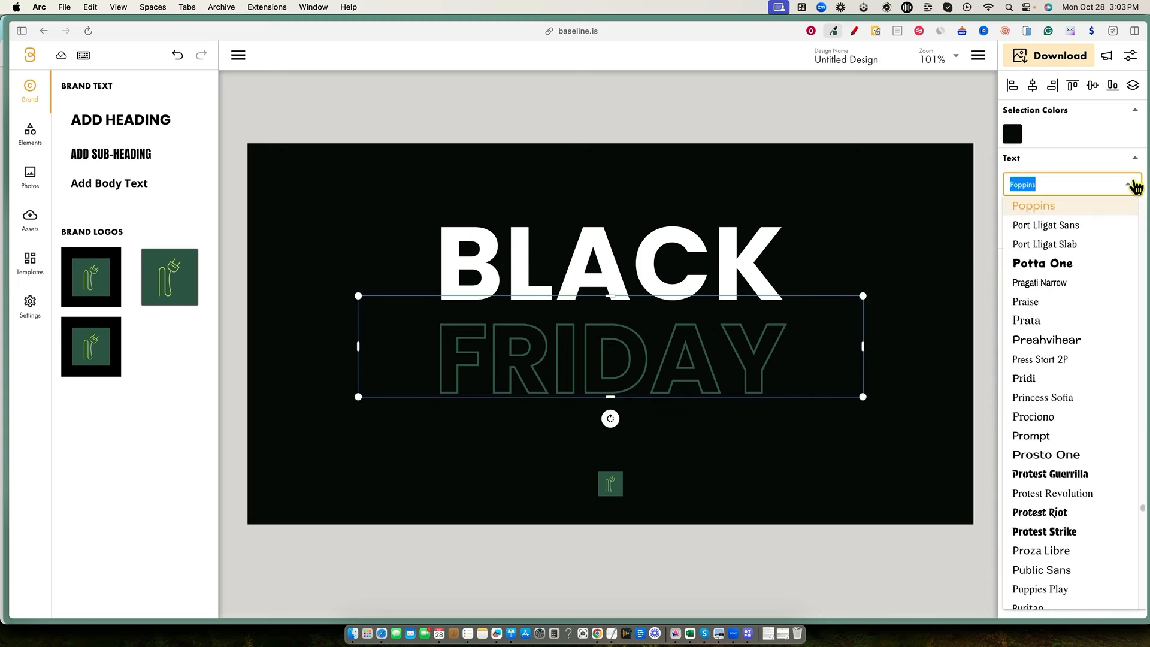
{"action": "key", "text": "Escape"}
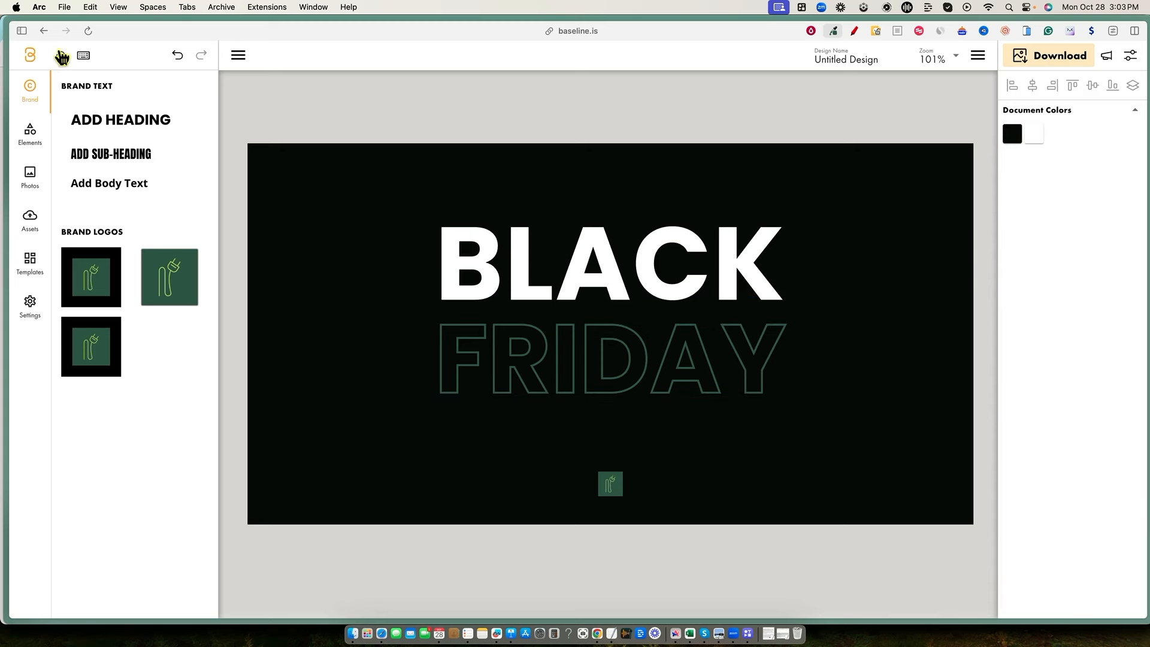
Step: Return to the Sale Facebook Post templates and open the Summer offer template in the design editor
{"action": "left_click", "coordinate": [43, 30]}
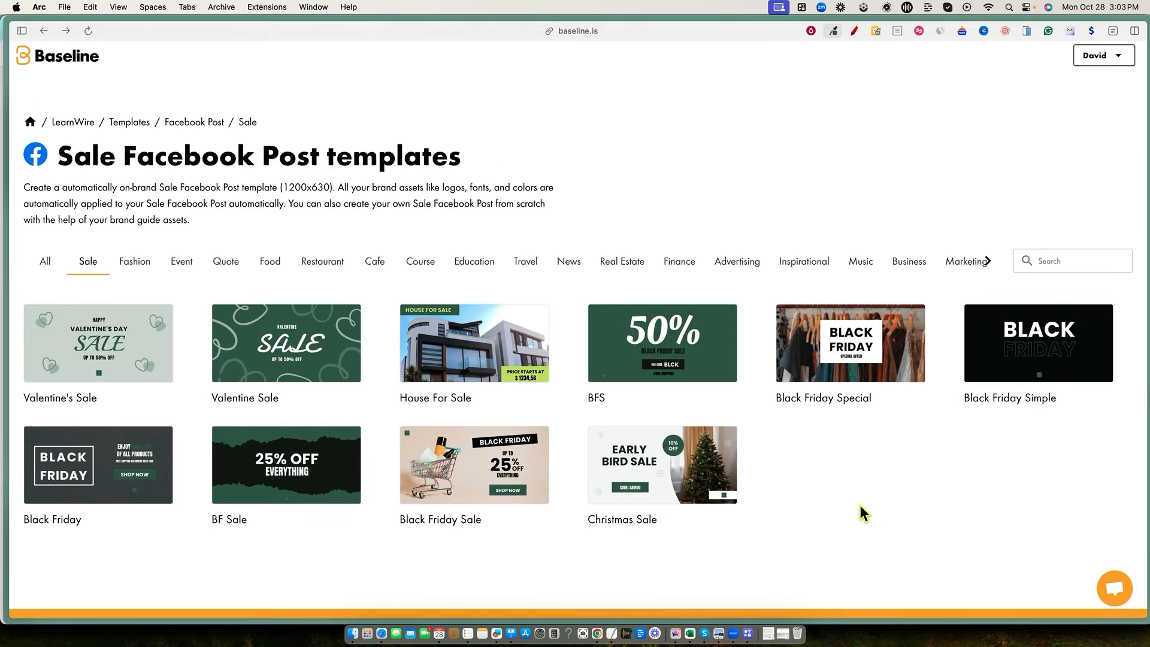
{"action": "scroll", "coordinate": [752, 494], "scroll_direction": "down", "scroll_amount": 1}
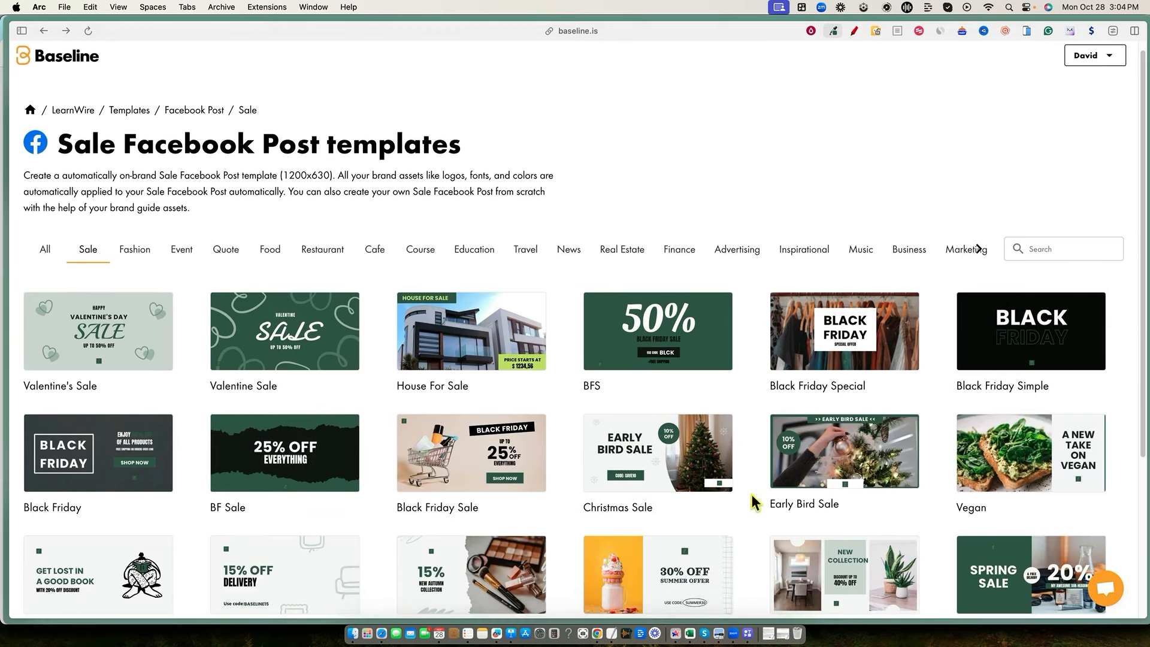
{"action": "scroll", "coordinate": [741, 504], "scroll_direction": "down", "scroll_amount": 5}
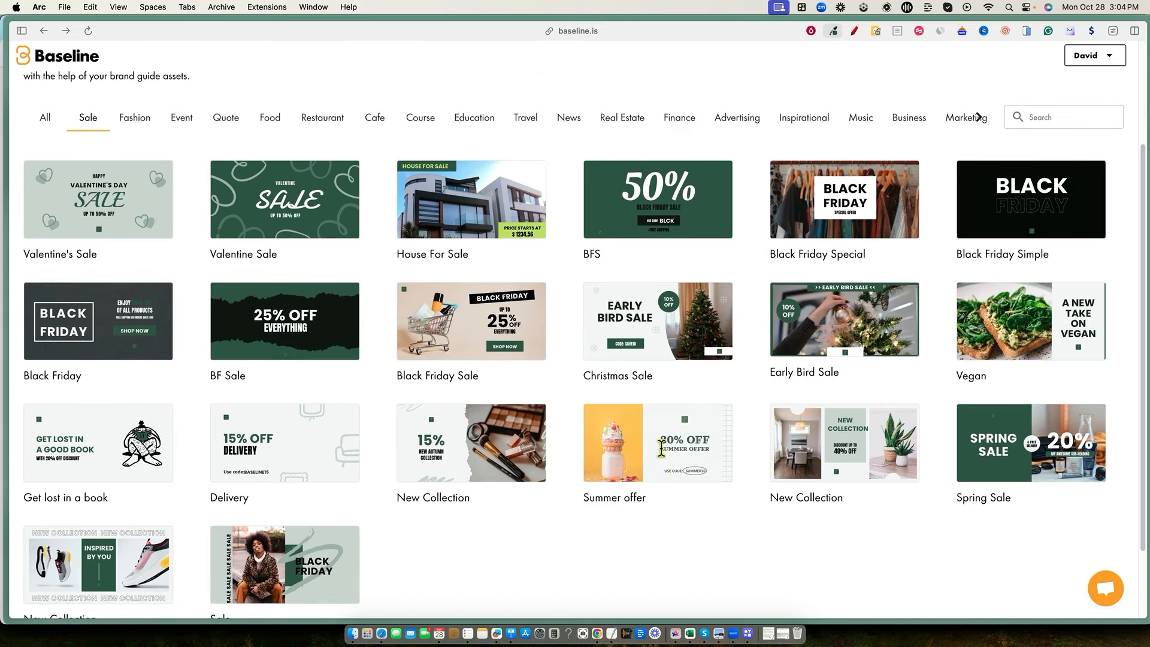
{"action": "left_click", "coordinate": [642, 431]}
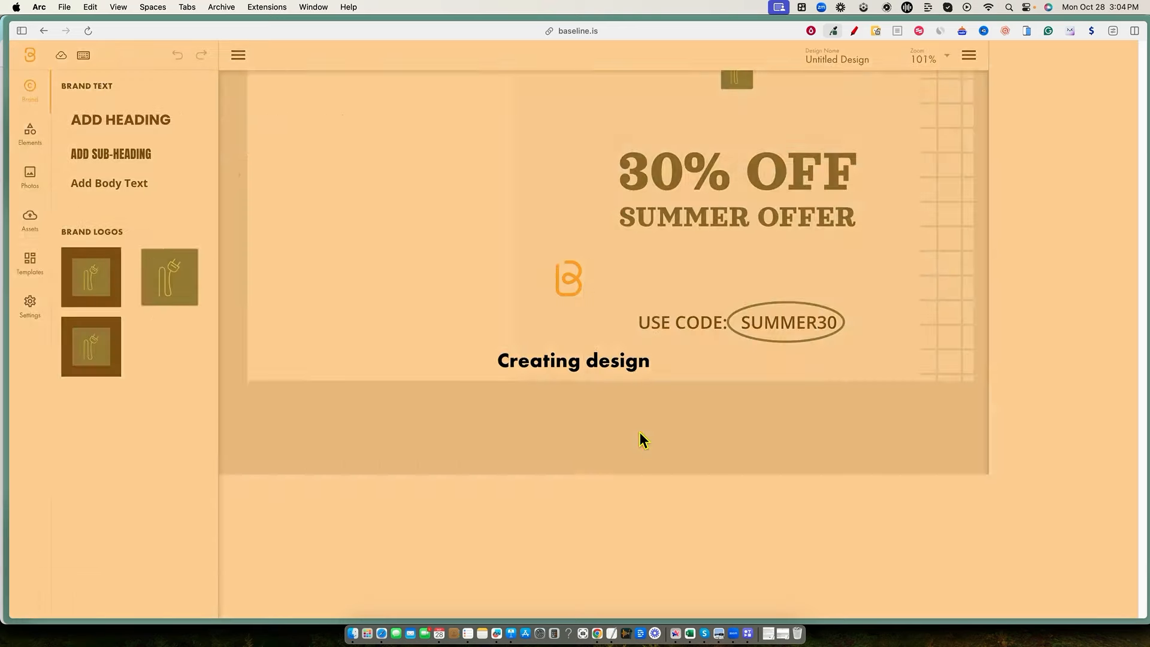
Step: Check which font the 30% OFF heading uses in the Summer offer design
{"action": "left_click", "coordinate": [786, 320]}
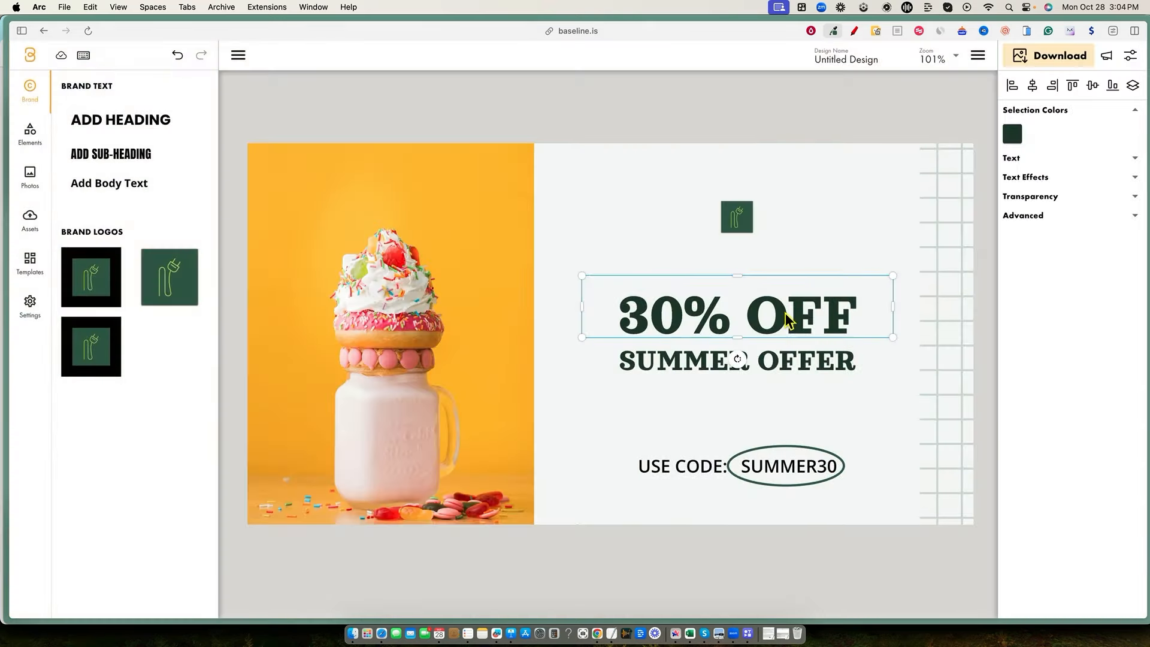
{"action": "left_click", "coordinate": [1134, 158]}
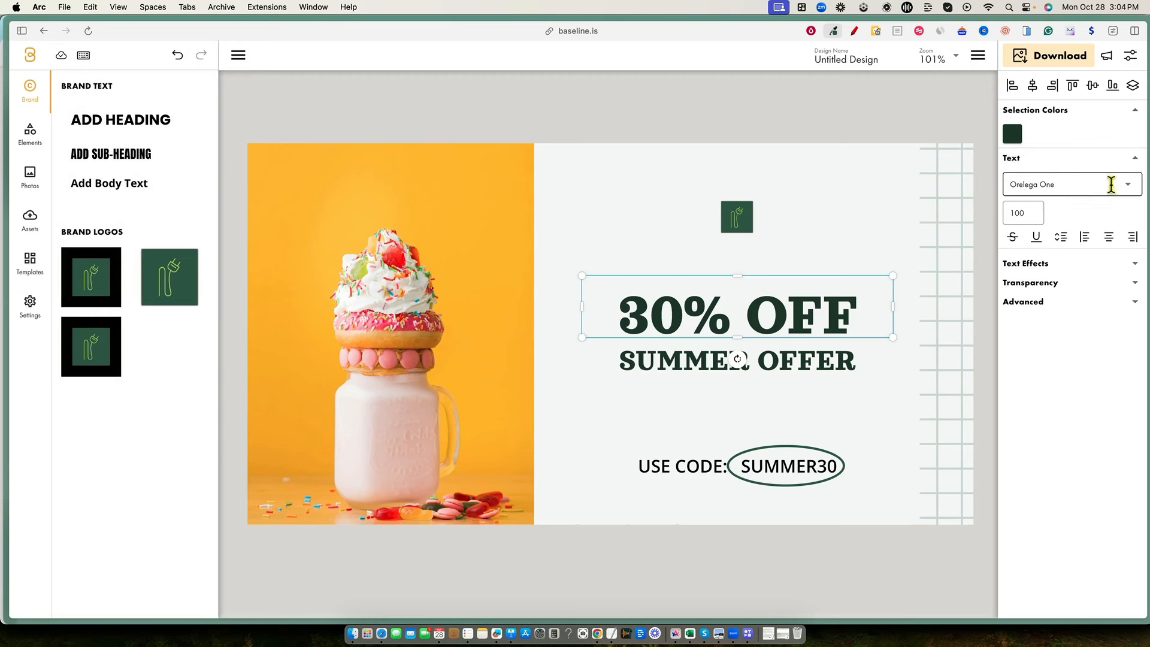
{"action": "left_click", "coordinate": [839, 237]}
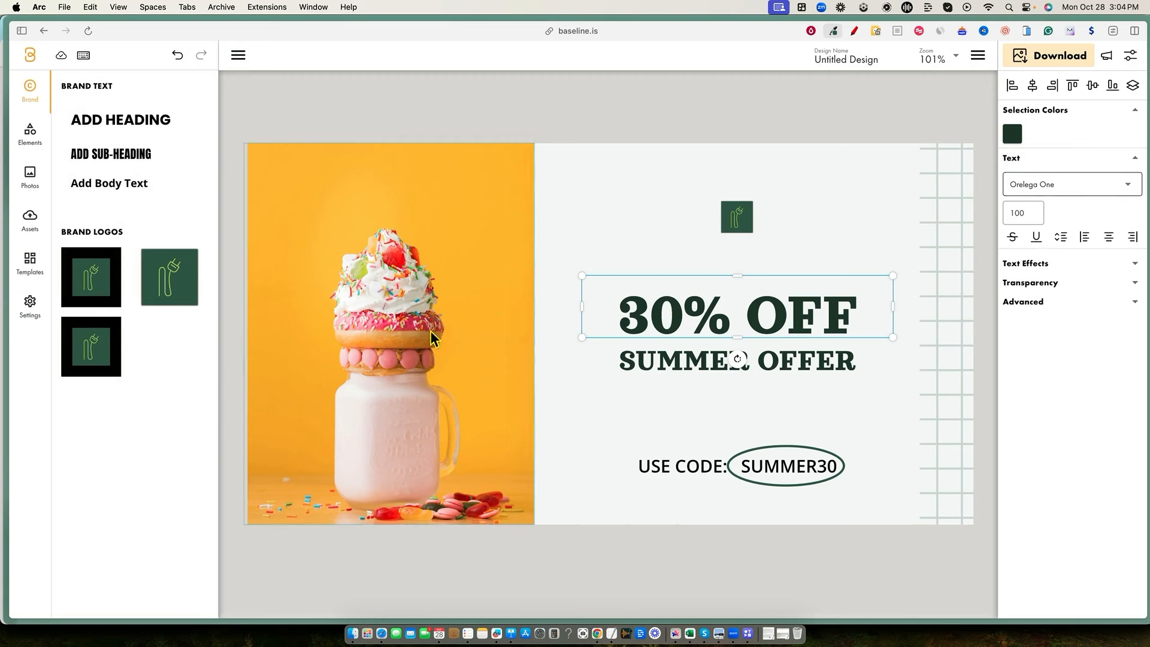
{"action": "left_click", "coordinate": [671, 310]}
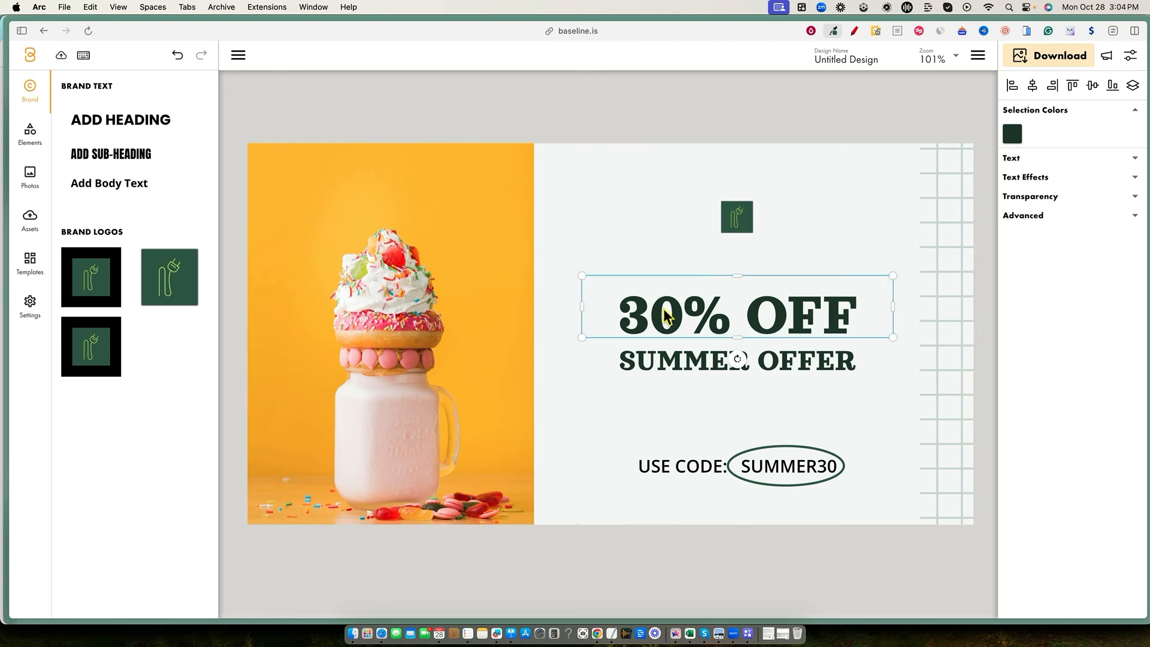
Step: Add a brand heading to the Summer offer design as a font comparison, and delete it
{"action": "left_click", "coordinate": [112, 124]}
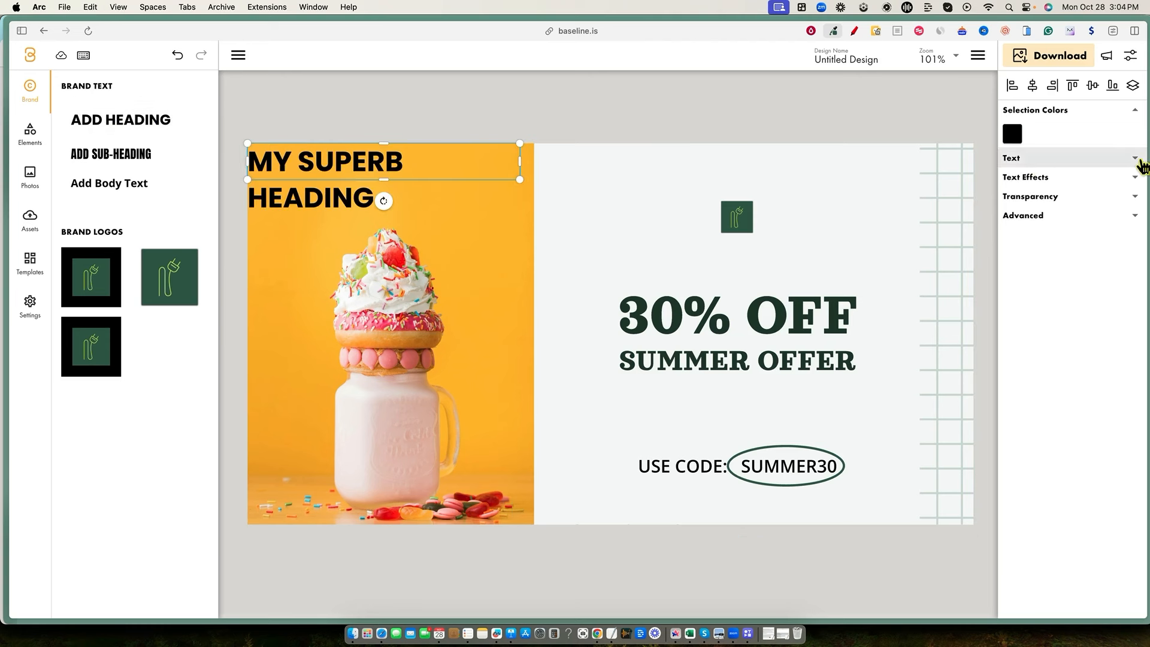
{"action": "left_click", "coordinate": [1135, 158]}
{"action": "left_click", "coordinate": [396, 168]}
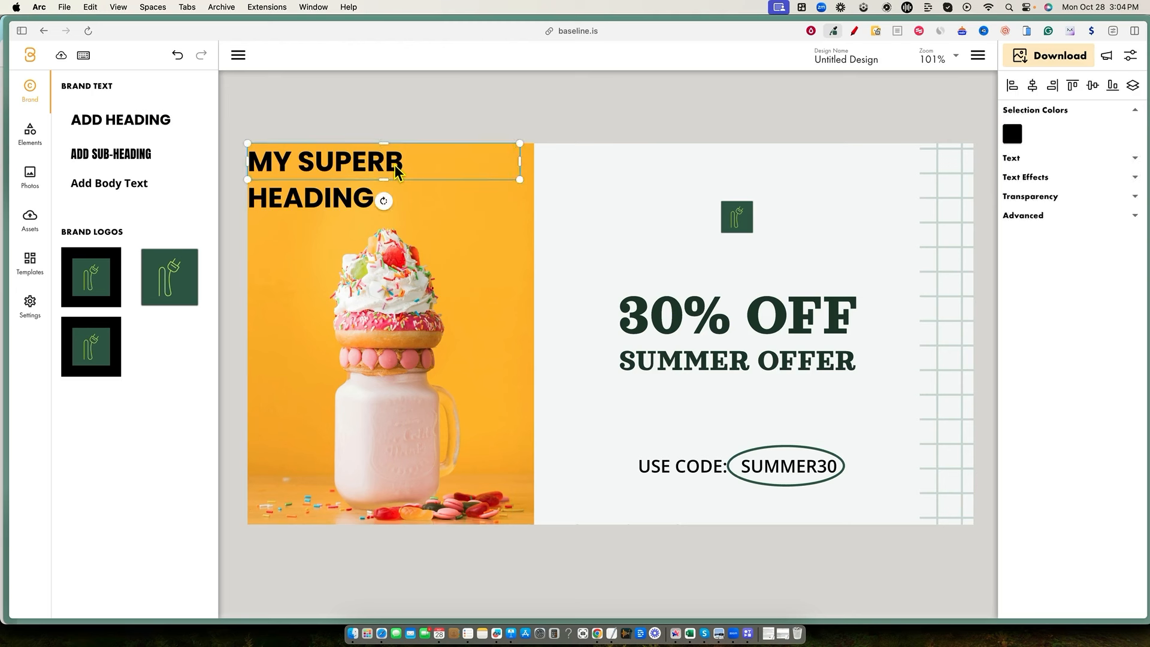
{"action": "key", "text": "BackSpace"}
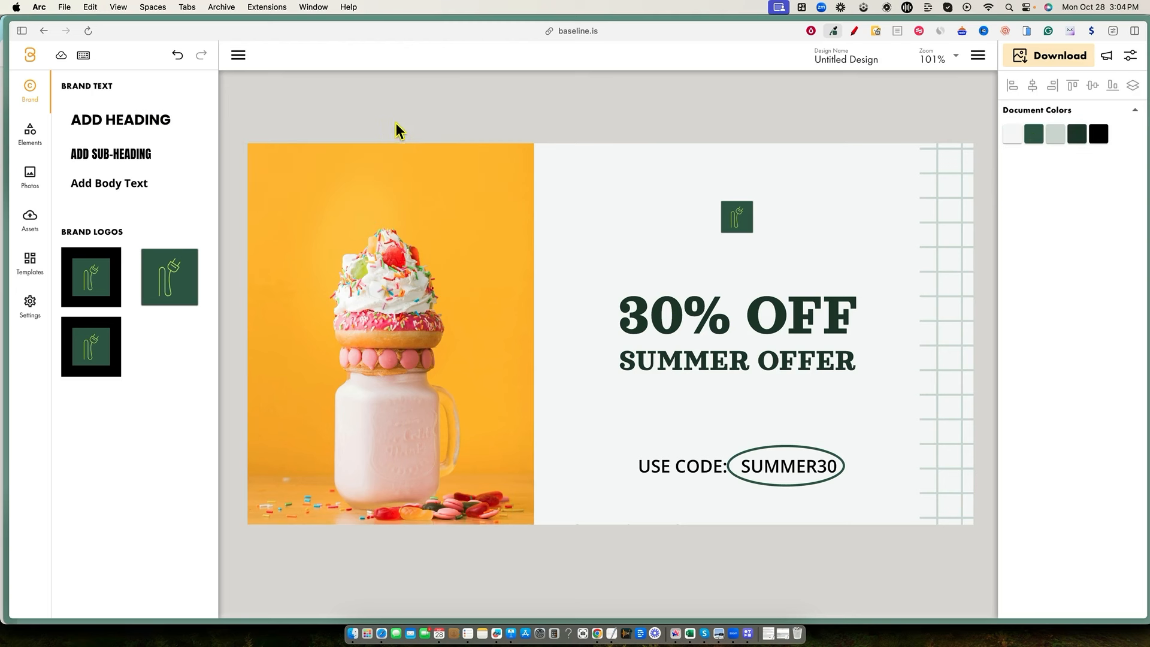
Step: Review the editor's page settings, templates, stock photos, uploaded assets and graphic elements, and return to the brand text and logos
{"action": "left_click", "coordinate": [794, 321]}
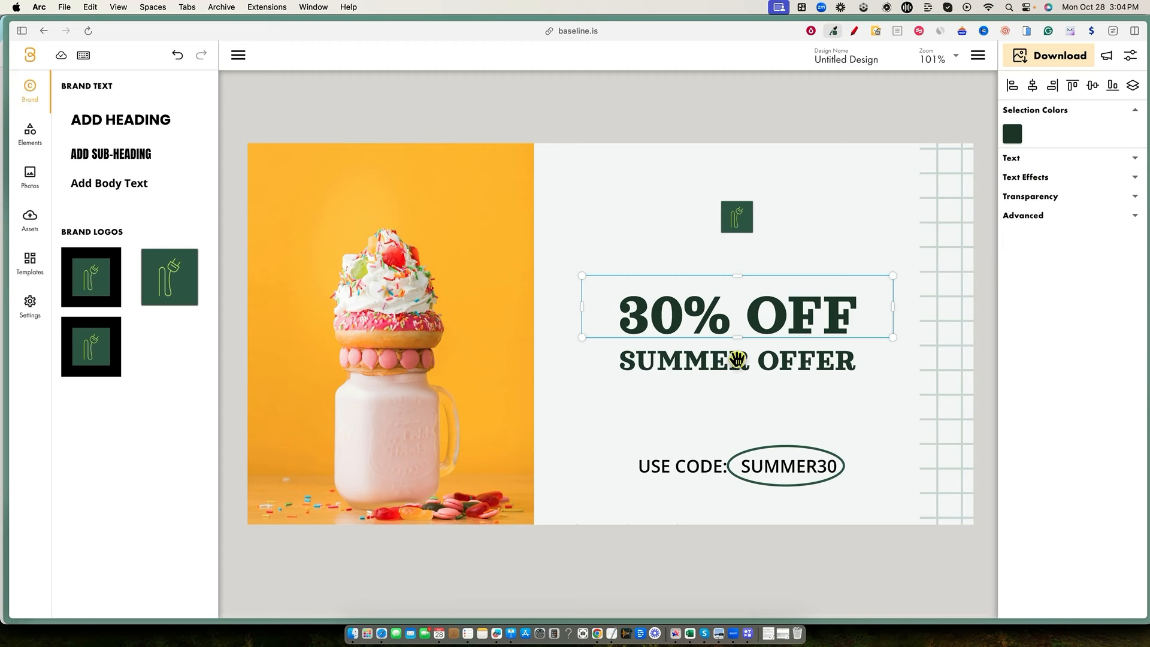
{"action": "left_click", "coordinate": [30, 306]}
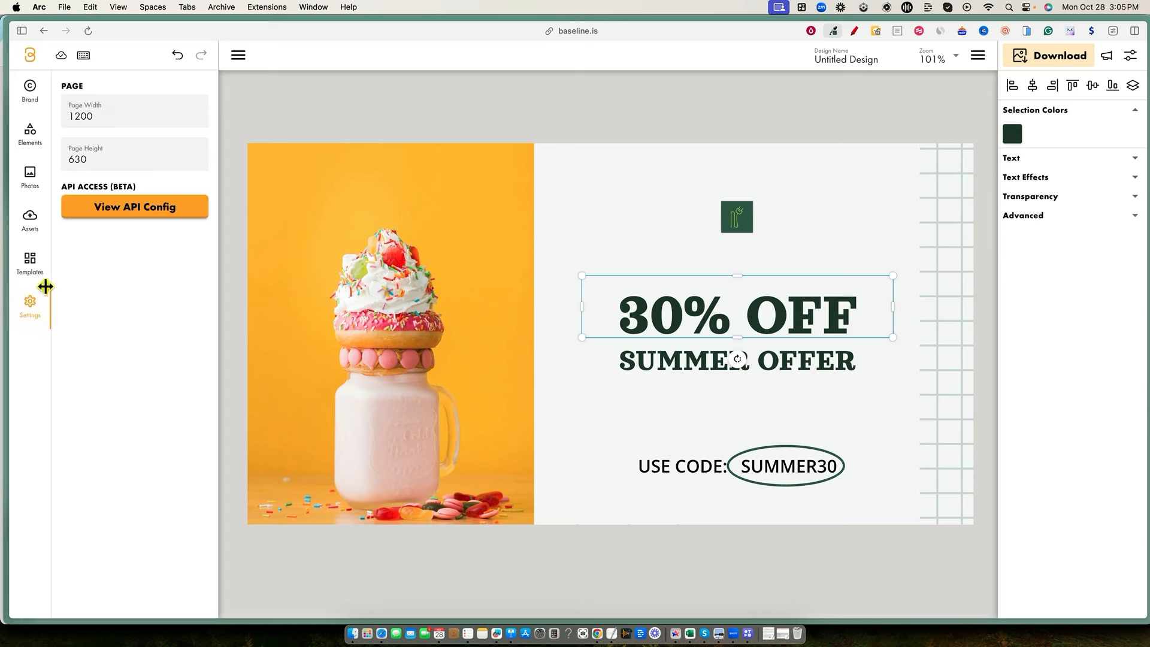
{"action": "left_click", "coordinate": [34, 271]}
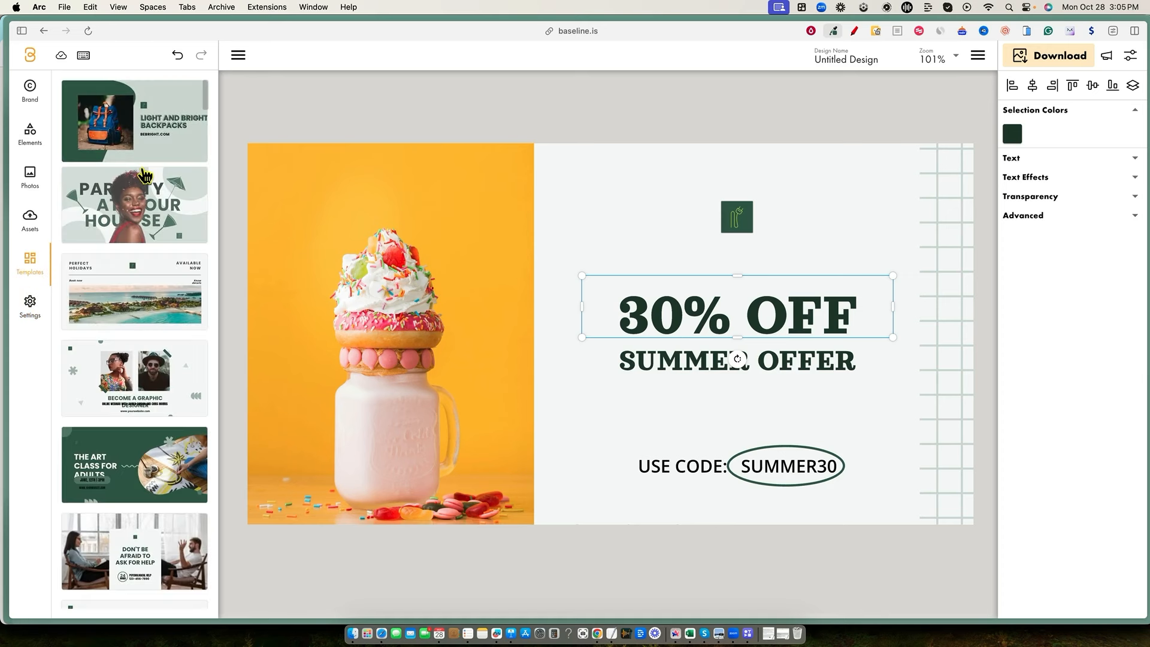
{"action": "left_click", "coordinate": [332, 118]}
{"action": "left_click", "coordinate": [30, 175]}
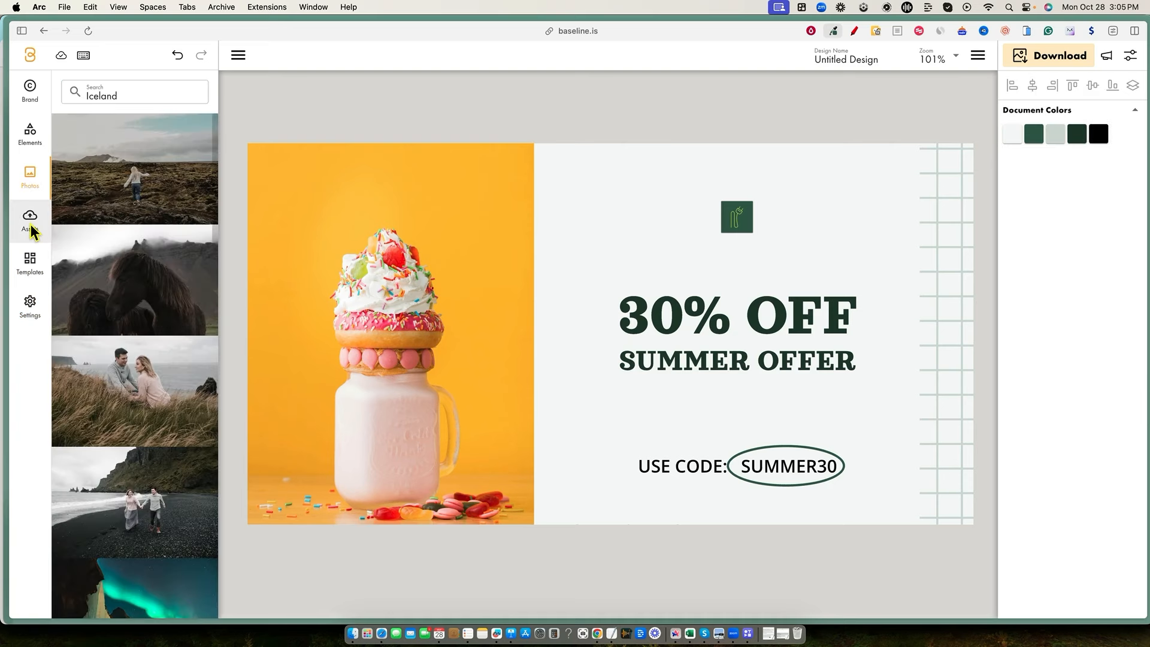
{"action": "left_click", "coordinate": [31, 226]}
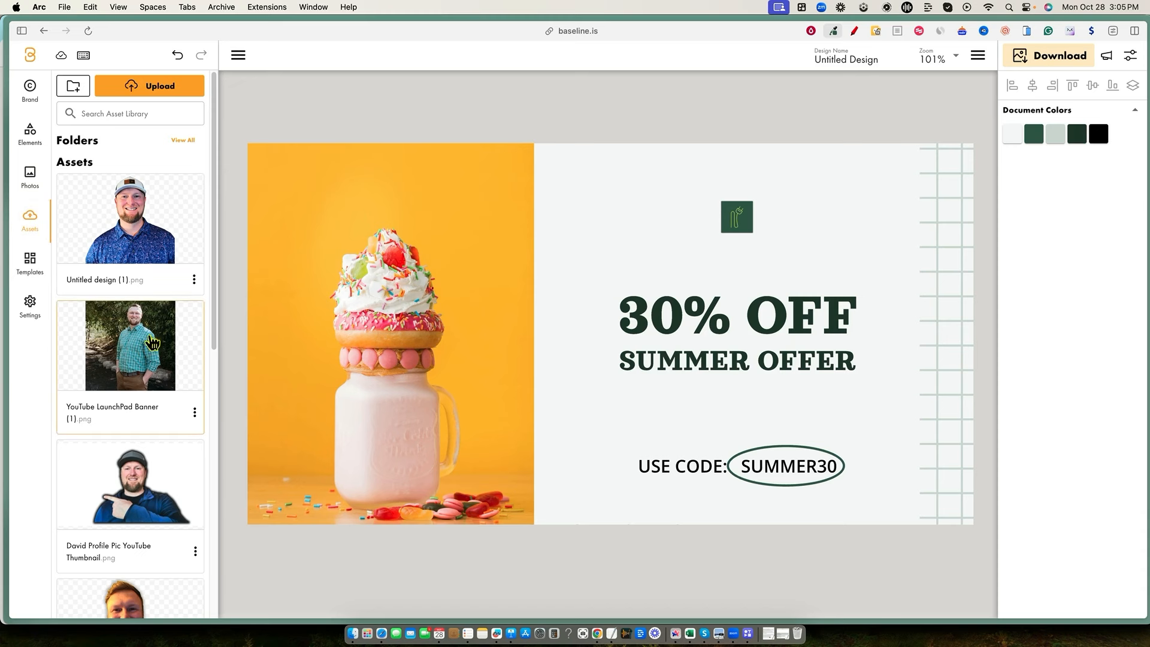
{"action": "left_click", "coordinate": [31, 133]}
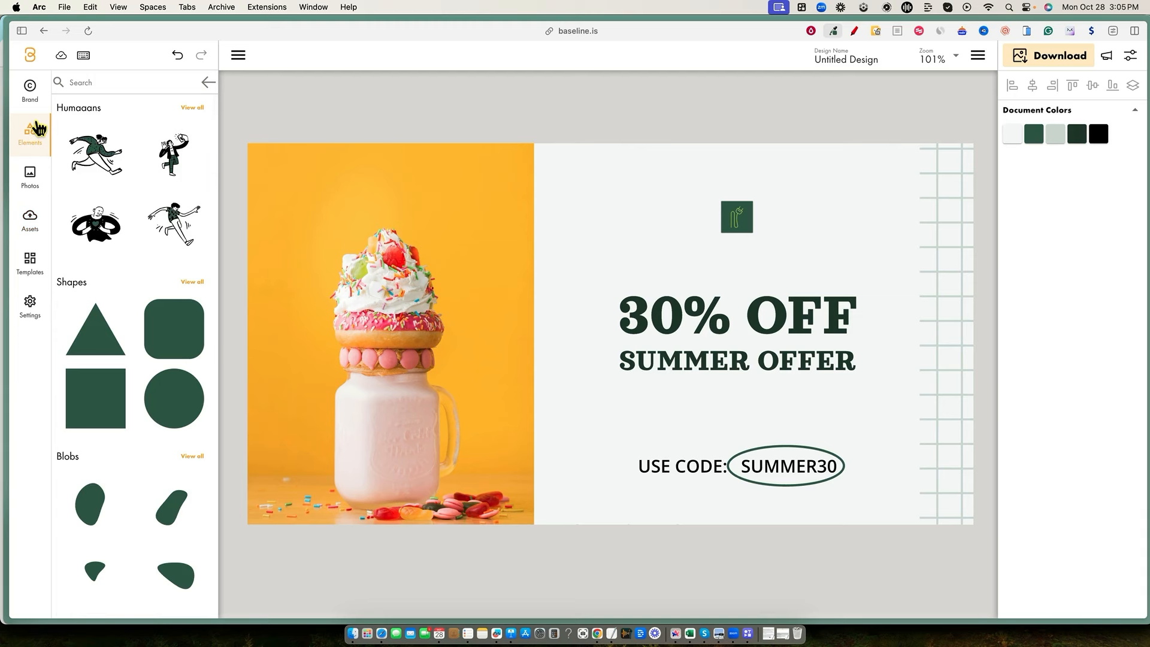
{"action": "scroll", "coordinate": [131, 311], "scroll_direction": "down", "scroll_amount": 10}
{"action": "scroll", "coordinate": [130, 313], "scroll_direction": "up", "scroll_amount": 10}
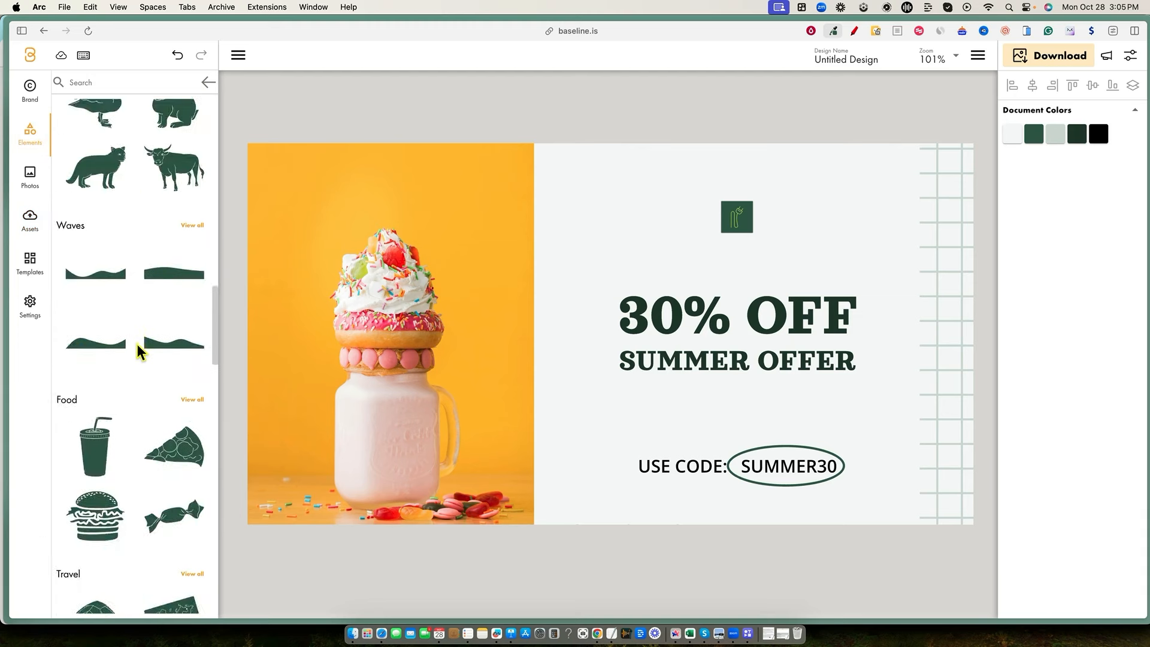
{"action": "left_click", "coordinate": [30, 90]}
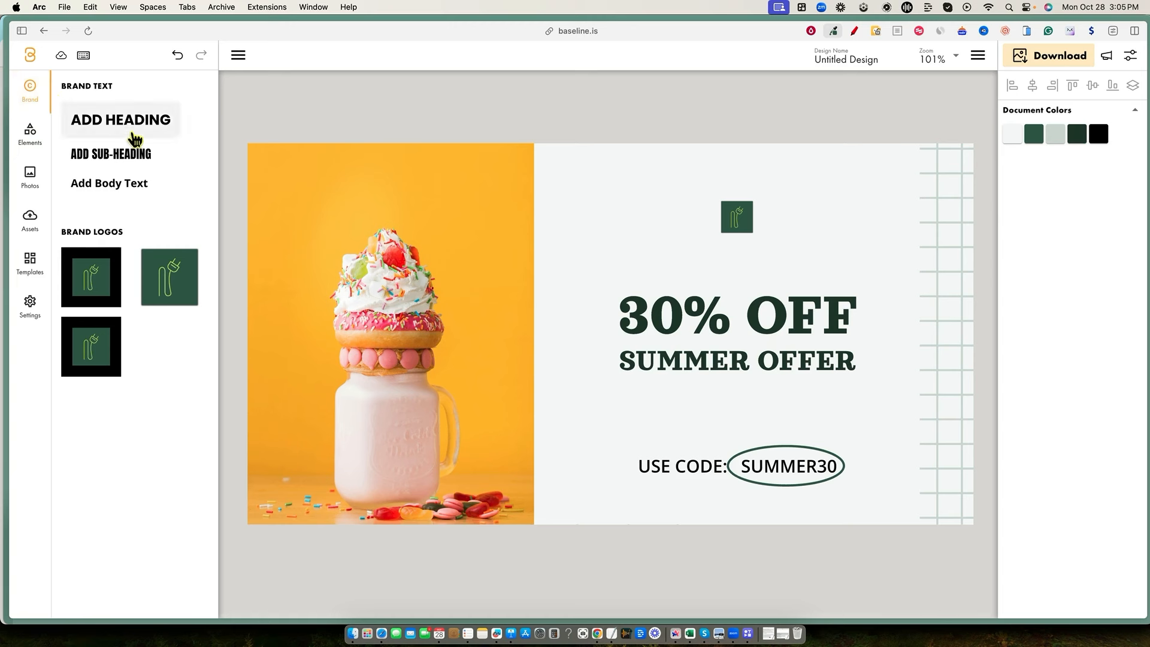
Step: Change the font of the 30% OFF heading to Poppins and deselect the text
{"action": "left_click", "coordinate": [803, 328]}
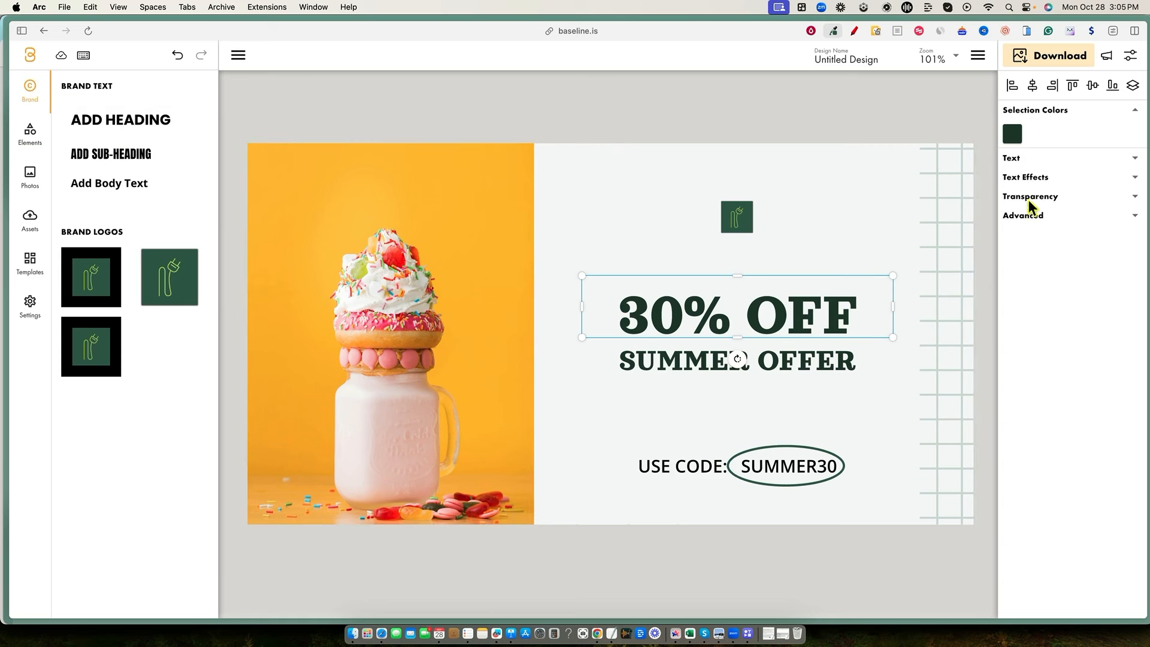
{"action": "left_click", "coordinate": [796, 262]}
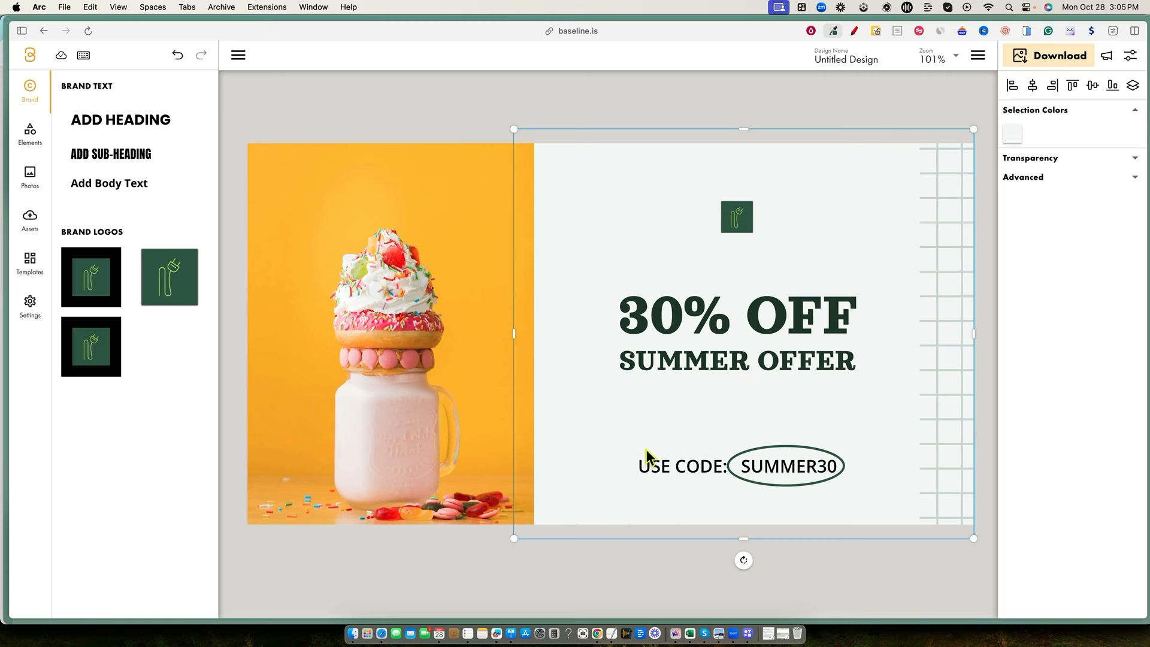
{"action": "left_click", "coordinate": [724, 328]}
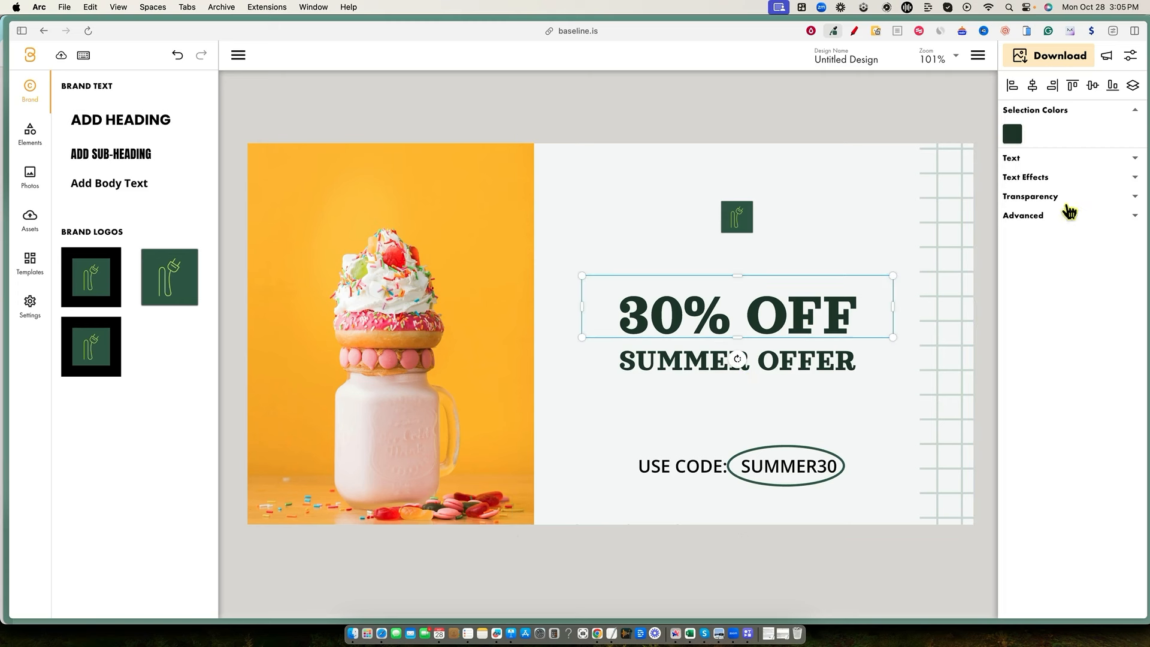
{"action": "left_click", "coordinate": [1134, 161]}
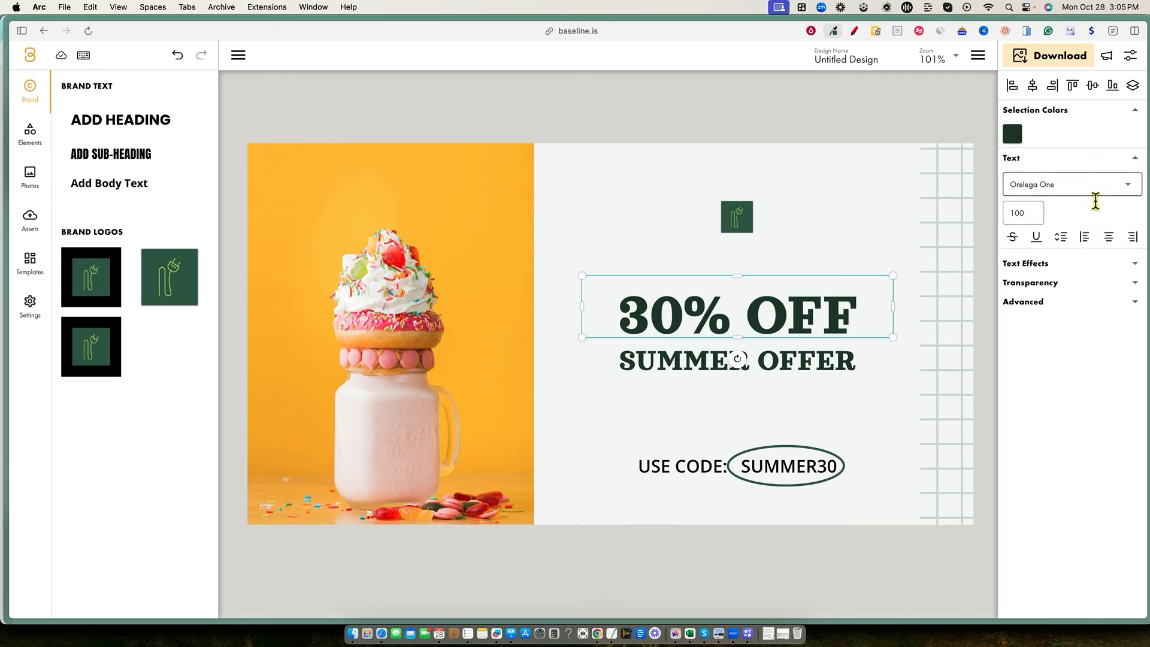
{"action": "left_click", "coordinate": [1103, 184]}
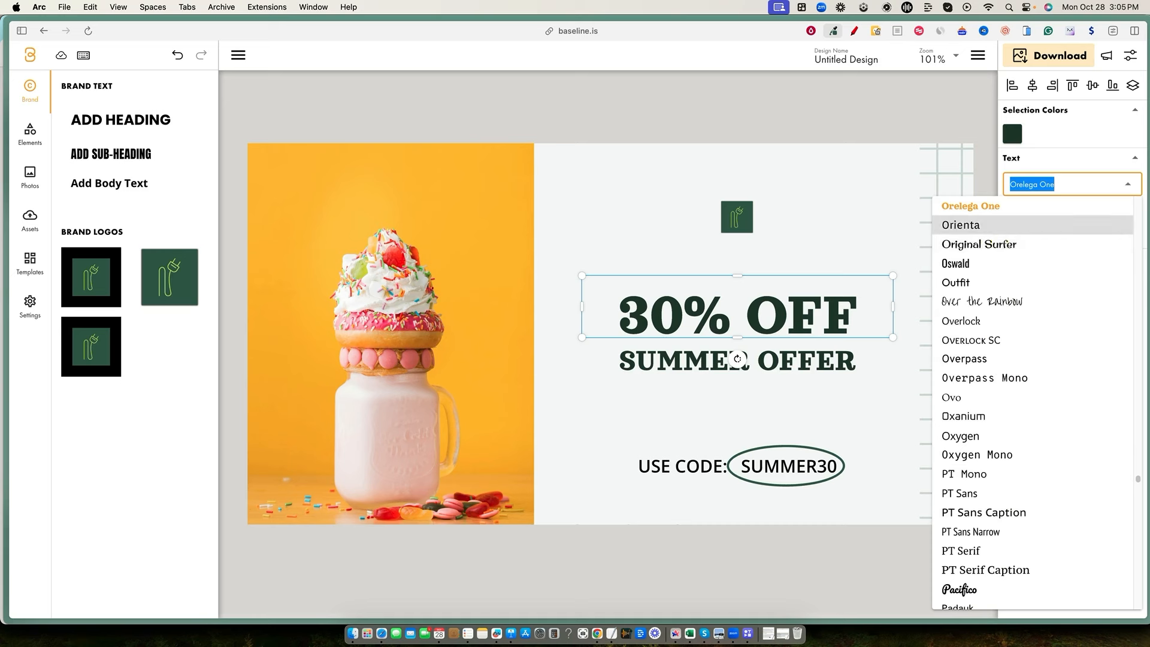
{"action": "type", "text": "pop"}
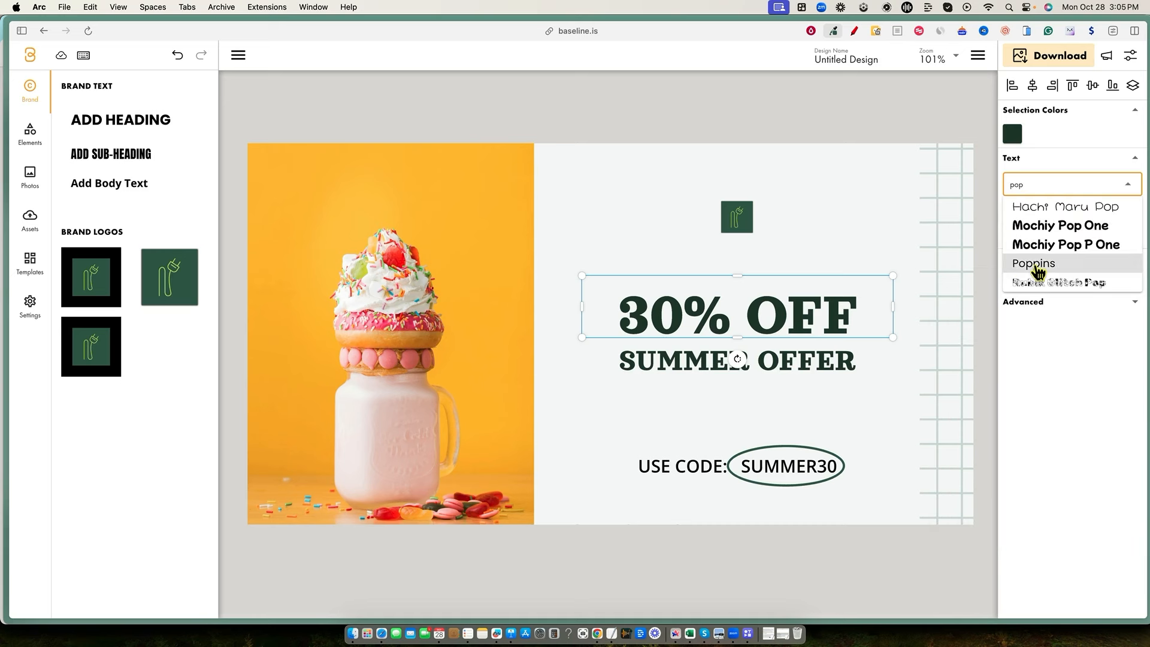
{"action": "left_click", "coordinate": [1037, 264]}
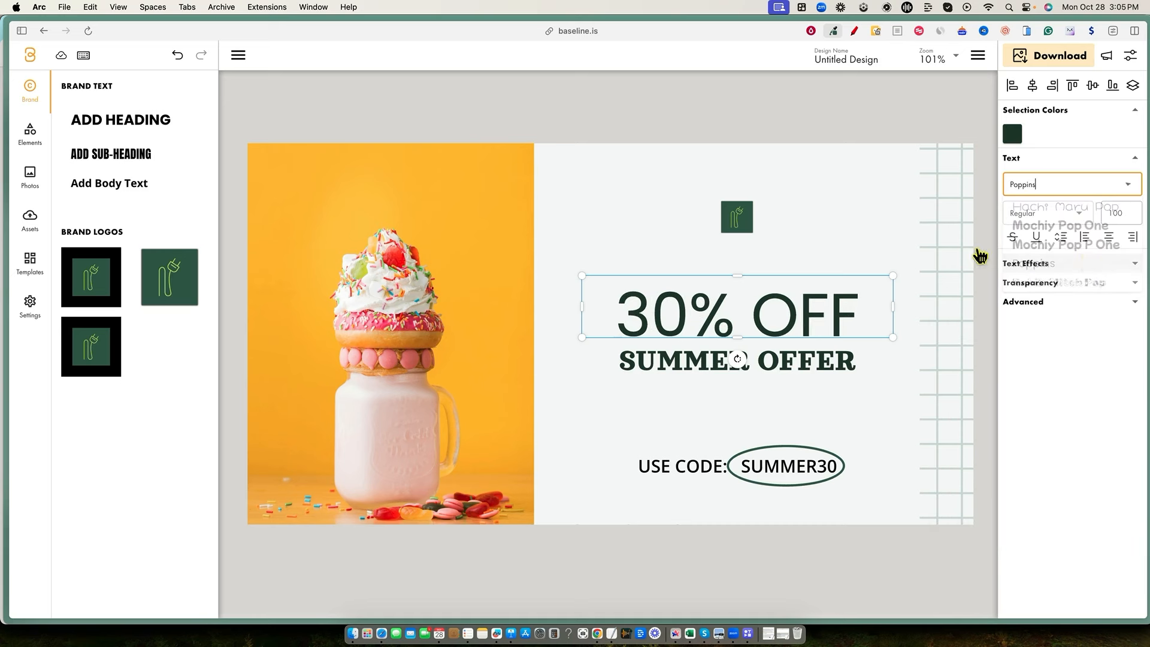
{"action": "left_click", "coordinate": [923, 230]}
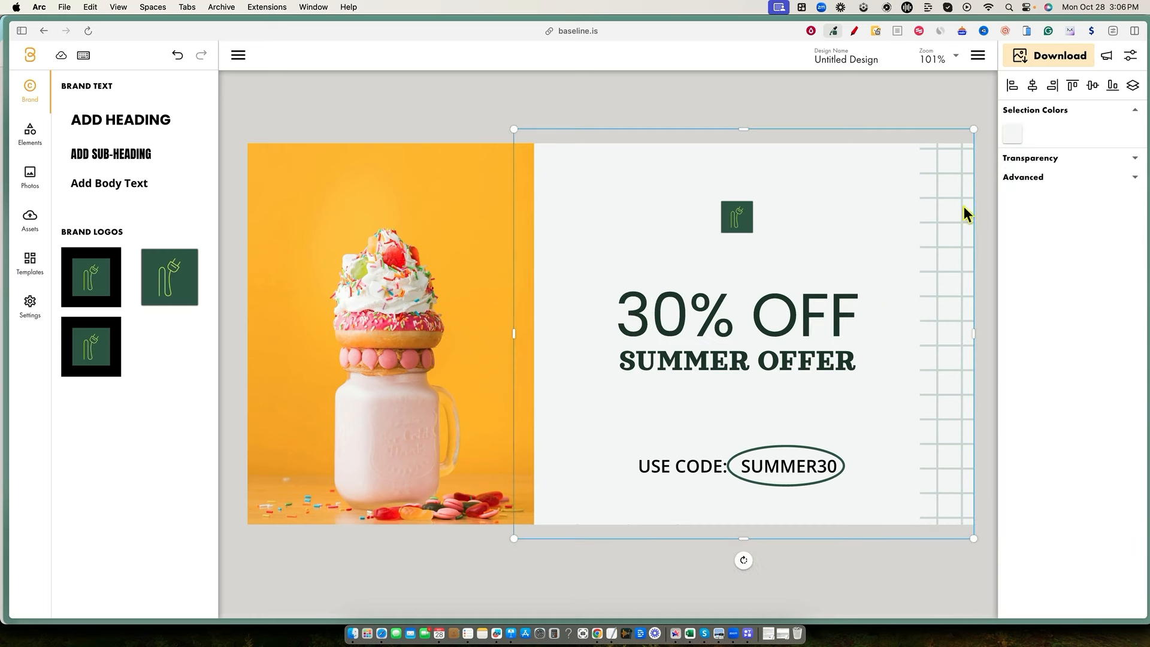
Step: Change the font of the SUMMER OFFER line to Anton
{"action": "left_click", "coordinate": [798, 359]}
{"action": "left_click", "coordinate": [1136, 159]}
{"action": "left_click", "coordinate": [1069, 184]}
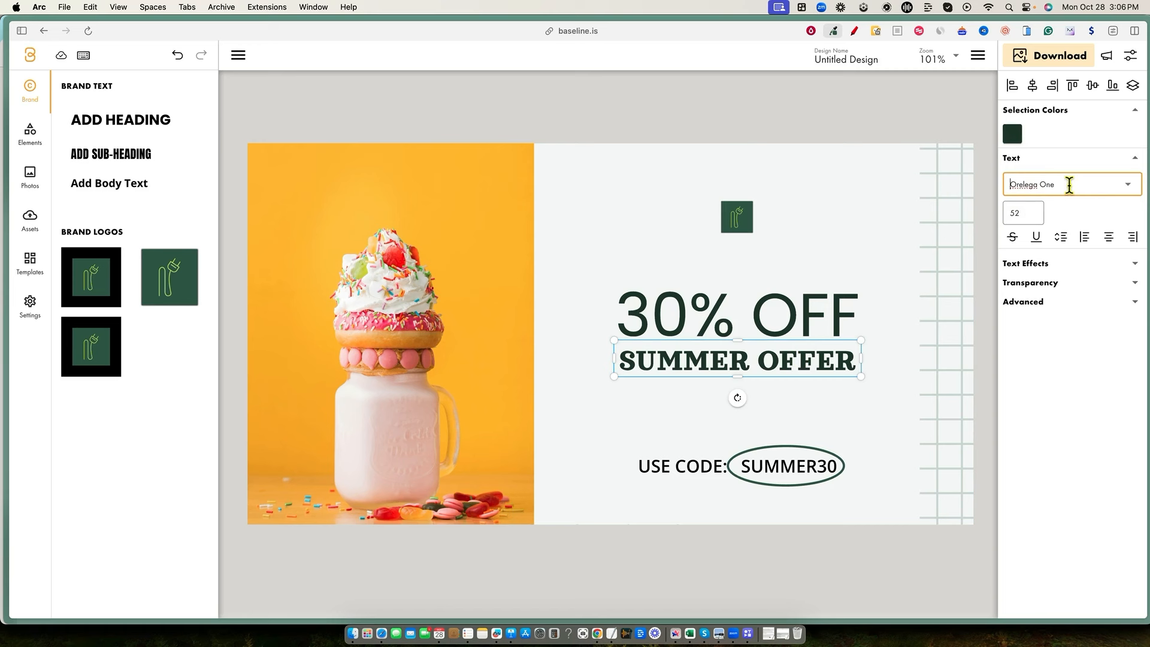
{"action": "type", "text": "anton"}
{"action": "left_click", "coordinate": [1045, 204]}
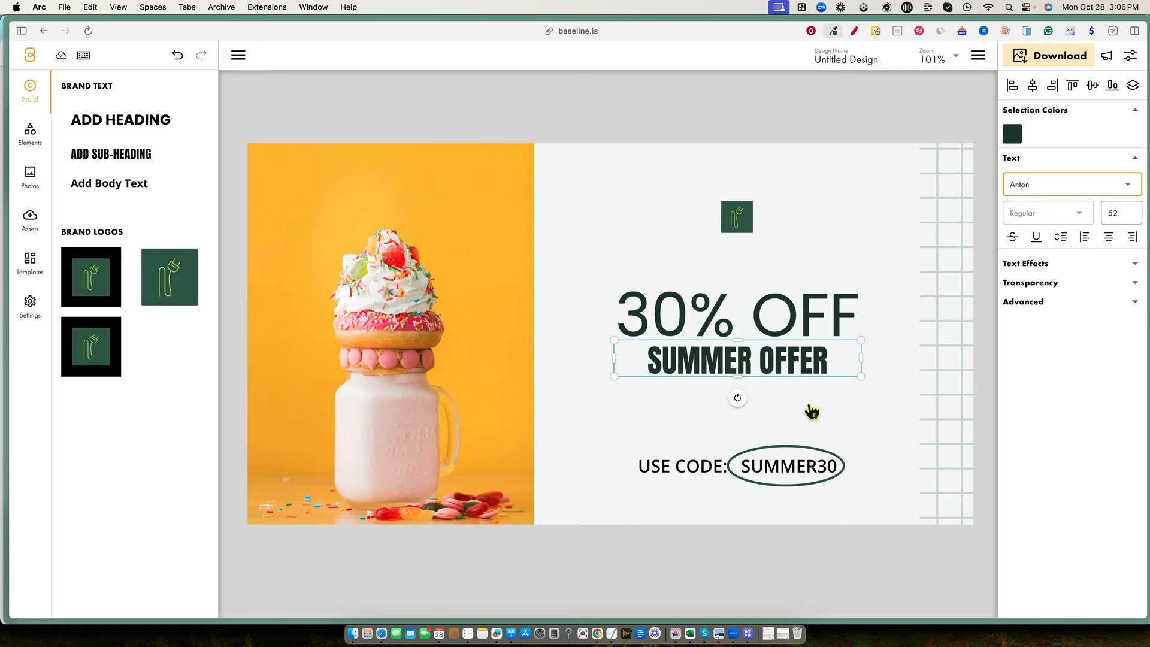
Step: Check the font of the USE CODE line, and enlarge the logo above the 30% OFF heading
{"action": "left_click", "coordinate": [703, 468]}
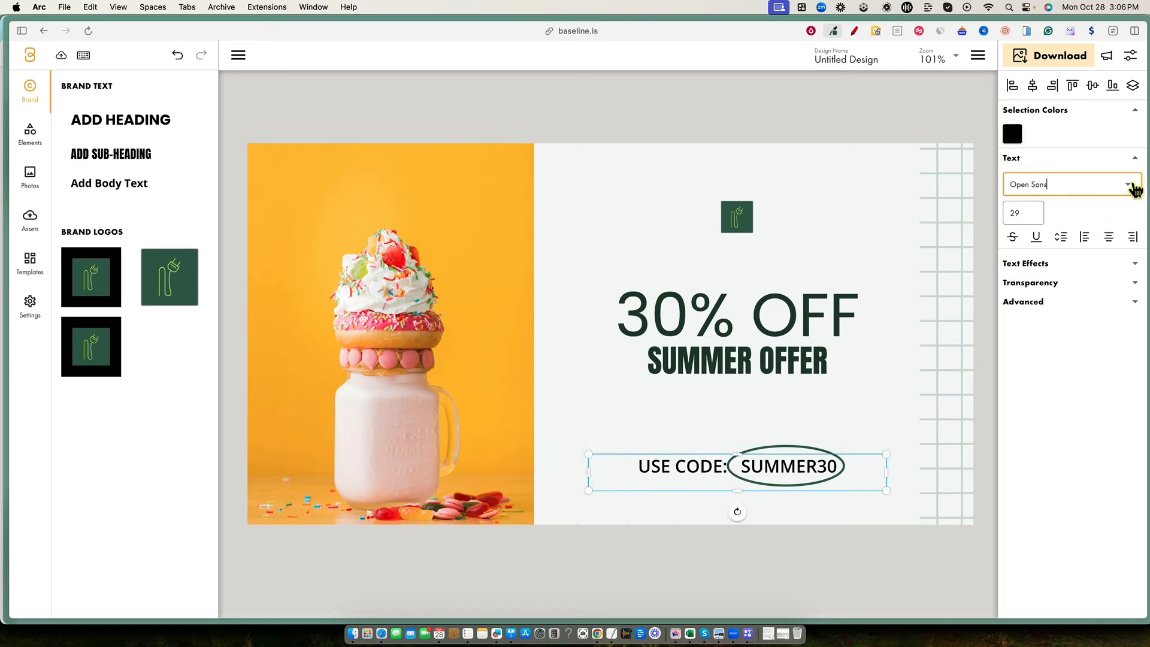
{"action": "left_click", "coordinate": [777, 419]}
{"action": "left_click", "coordinate": [760, 319]}
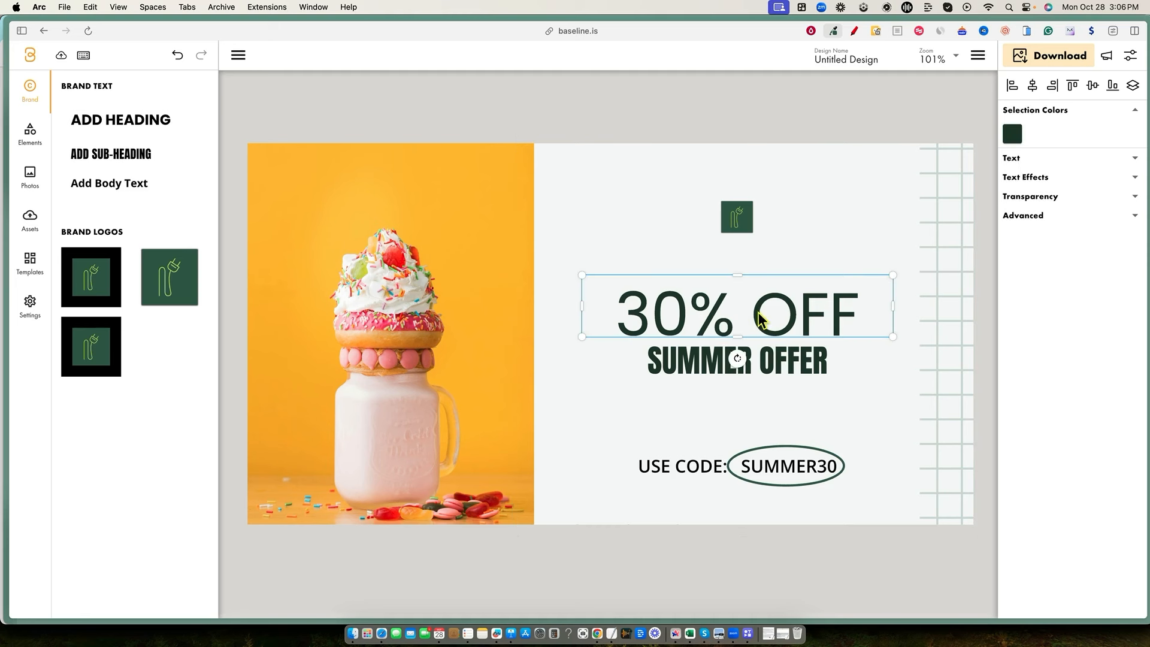
{"action": "left_click", "coordinate": [758, 311]}
{"action": "left_click", "coordinate": [743, 225]}
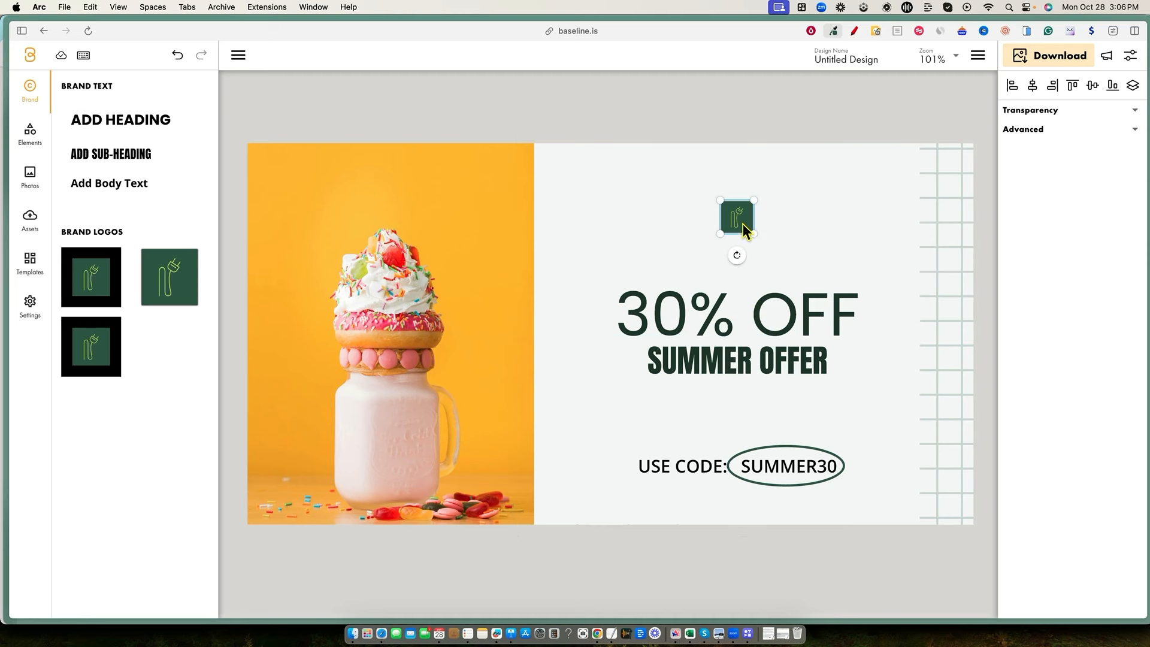
{"action": "left_click_drag", "start_coordinate": [755, 235], "coordinate": [744, 209]}
Step: Replace the SUMMER OFFER text with BLACK FRIDAY SALE
{"action": "left_click", "coordinate": [742, 370]}
{"action": "double_click", "coordinate": [740, 365]}
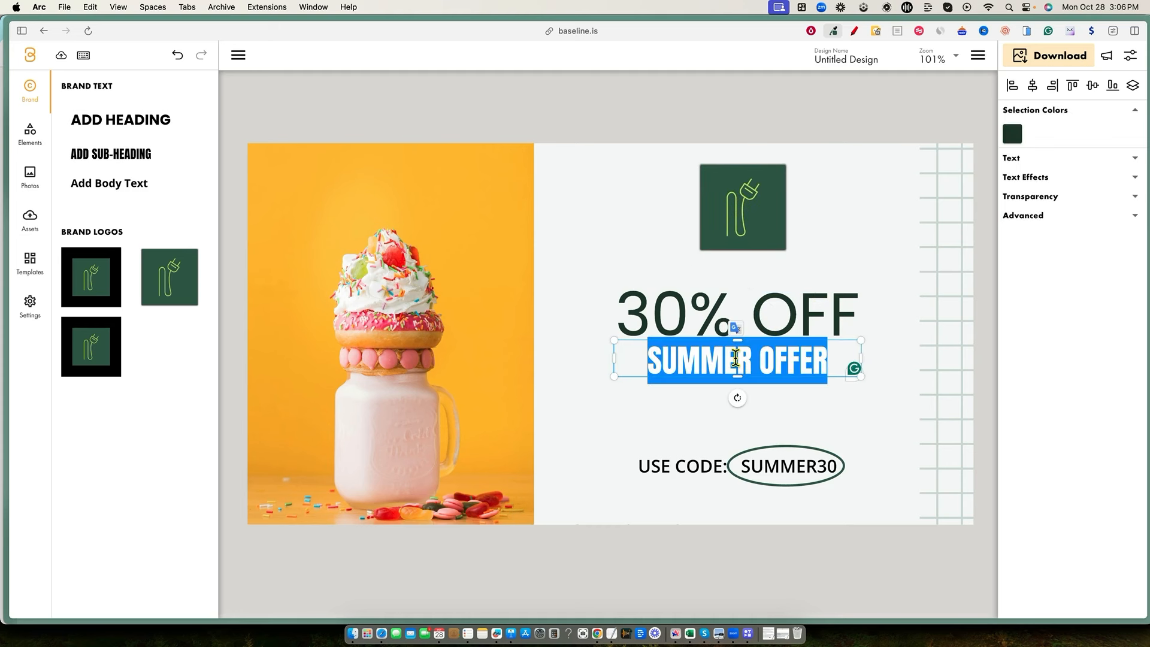
{"action": "type", "text": "BLA"}
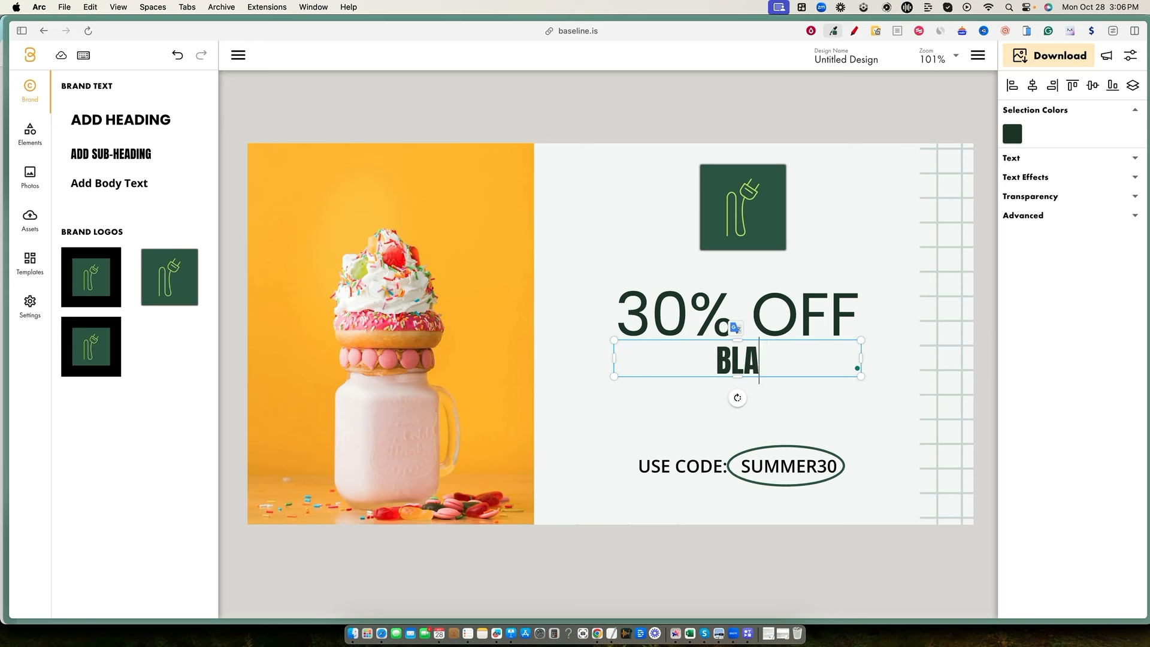
{"action": "type", "text": "CK FRIDAY SALE"}
Step: Change the coupon code to BLACKFRIDAY24 and fit the oval outline around the new code
{"action": "left_click", "coordinate": [768, 469]}
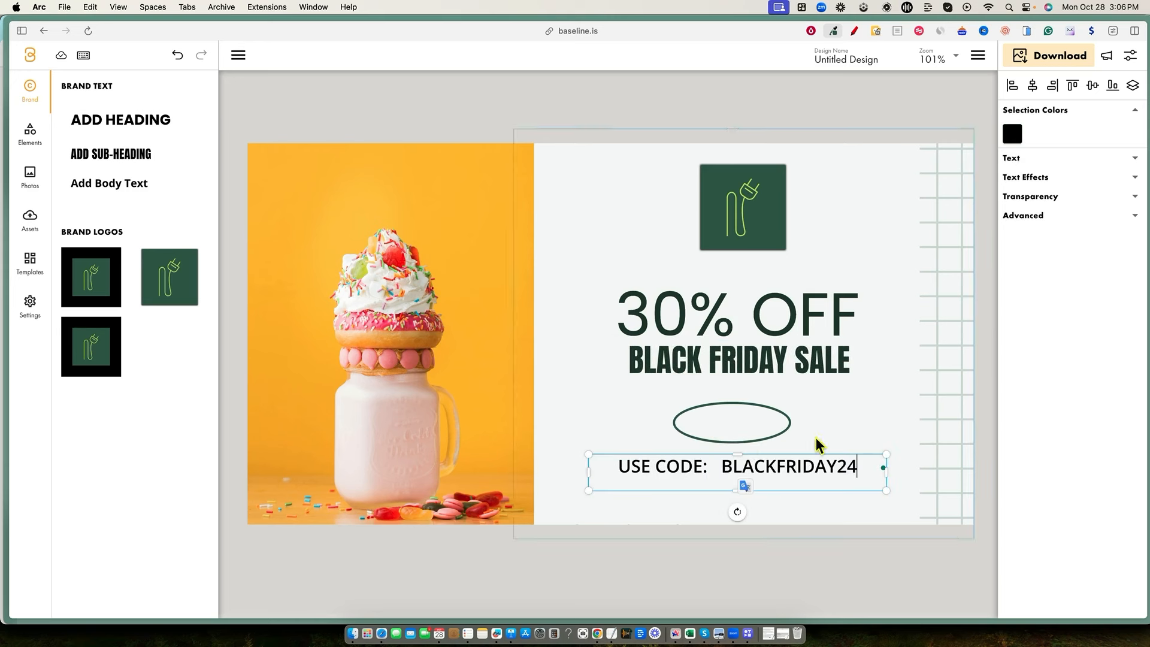
{"action": "left_click", "coordinate": [746, 425]}
{"action": "left_click_drag", "start_coordinate": [746, 426], "coordinate": [799, 481]}
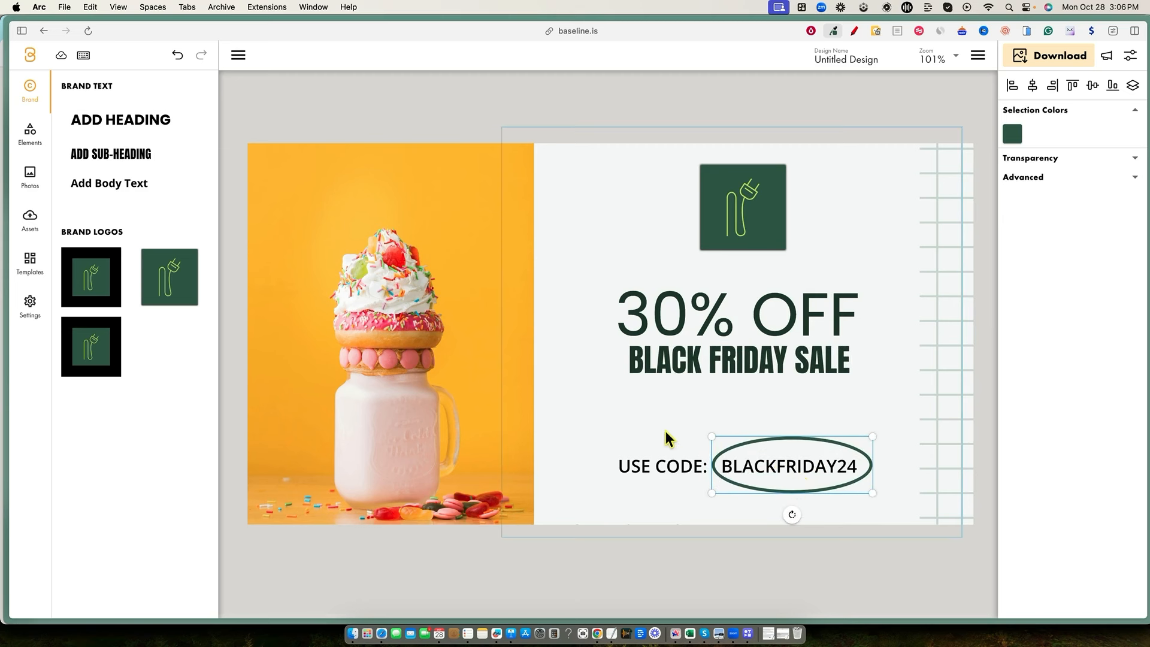
{"action": "left_click", "coordinate": [621, 415]}
Step: Remove the background from the milkshake photo
{"action": "mouse_move", "coordinate": [452, 214]}
{"action": "left_mouse_down"}
{"action": "mouse_move", "coordinate": [478, 242]}
{"action": "mouse_move", "coordinate": [452, 225]}
{"action": "left_mouse_up"}
{"action": "right_click", "coordinate": [452, 221]}
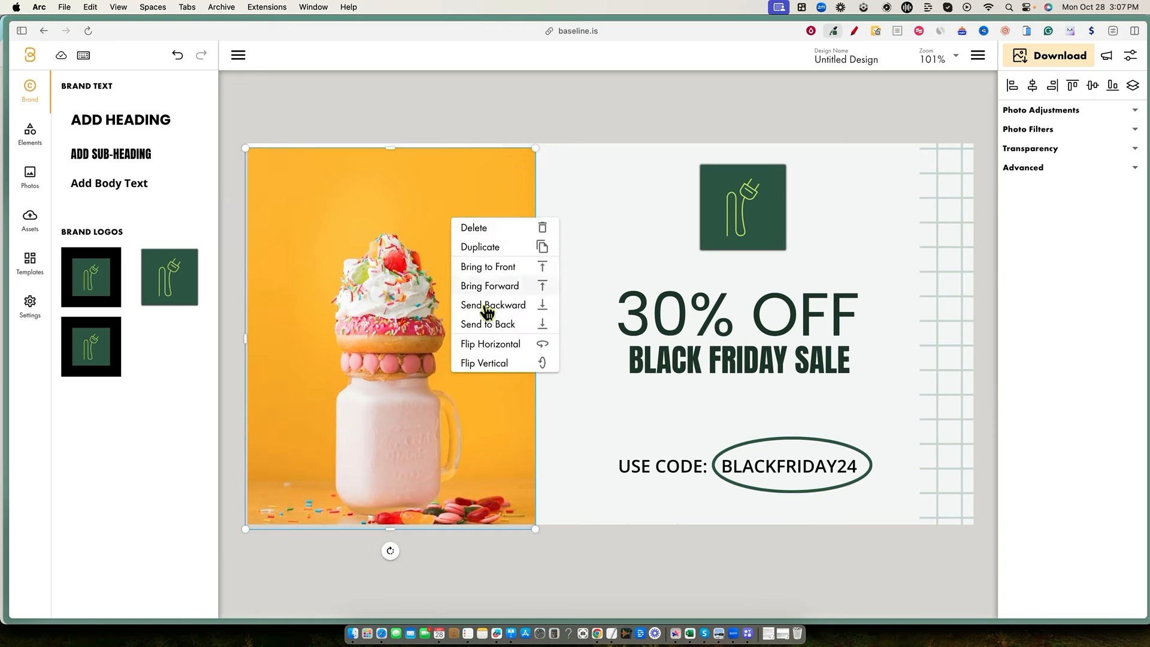
{"action": "left_click", "coordinate": [1136, 111]}
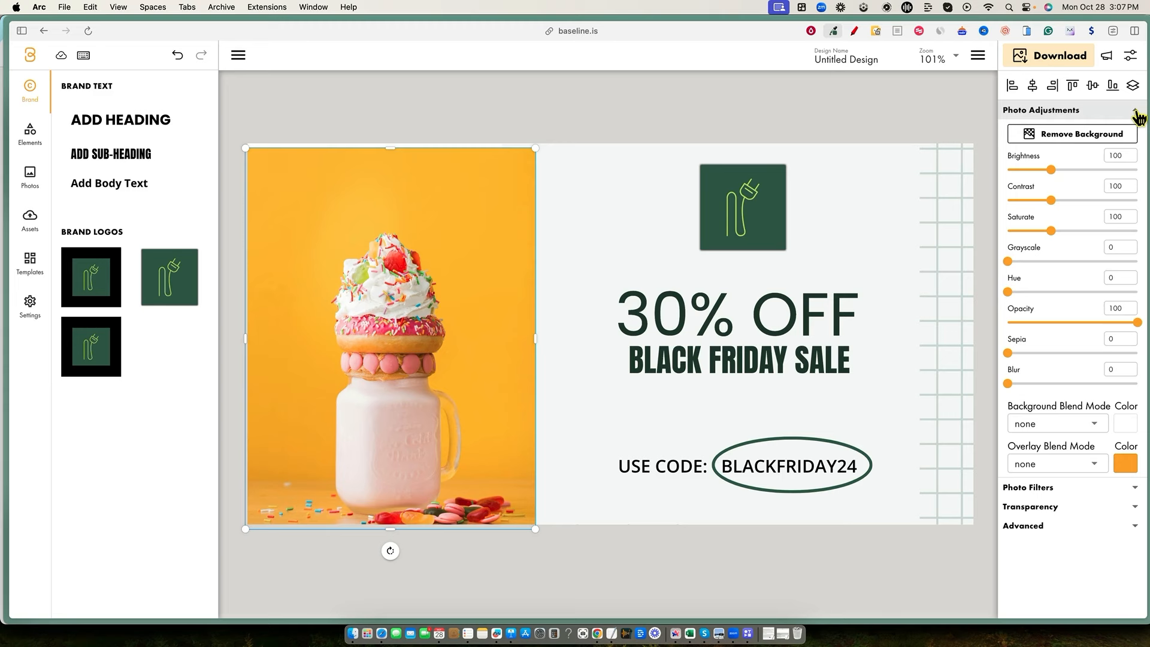
{"action": "left_click", "coordinate": [1093, 137]}
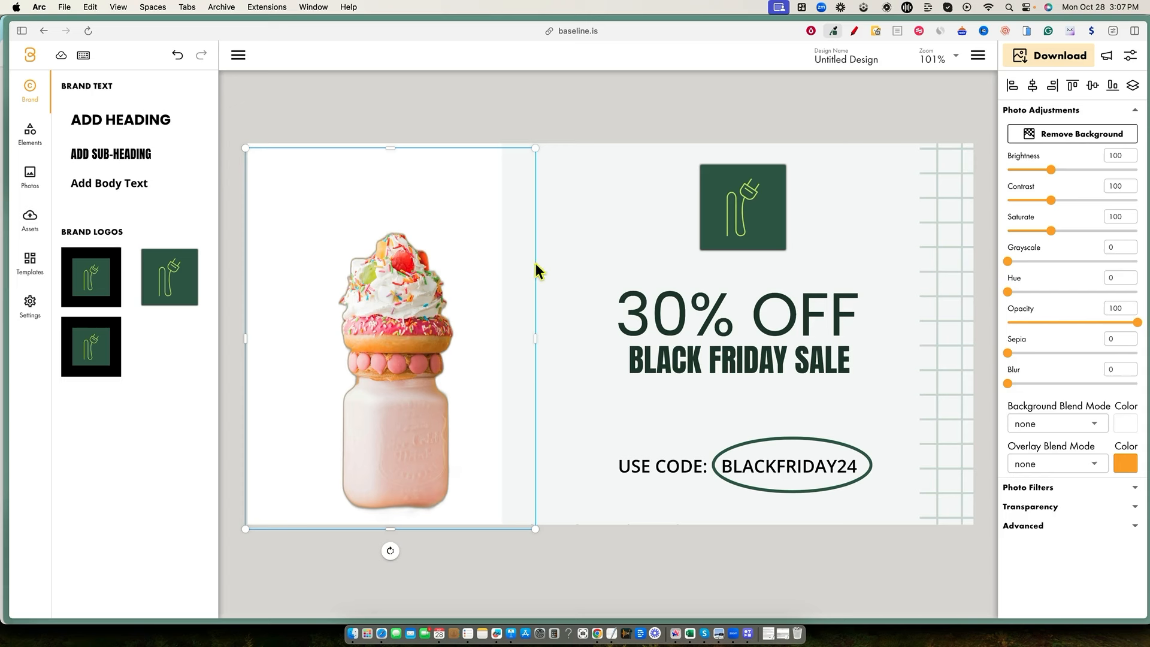
Step: Delete the milkshake photo from the design
{"action": "left_click", "coordinate": [538, 265]}
{"action": "left_click_drag", "start_coordinate": [383, 332], "coordinate": [379, 340]}
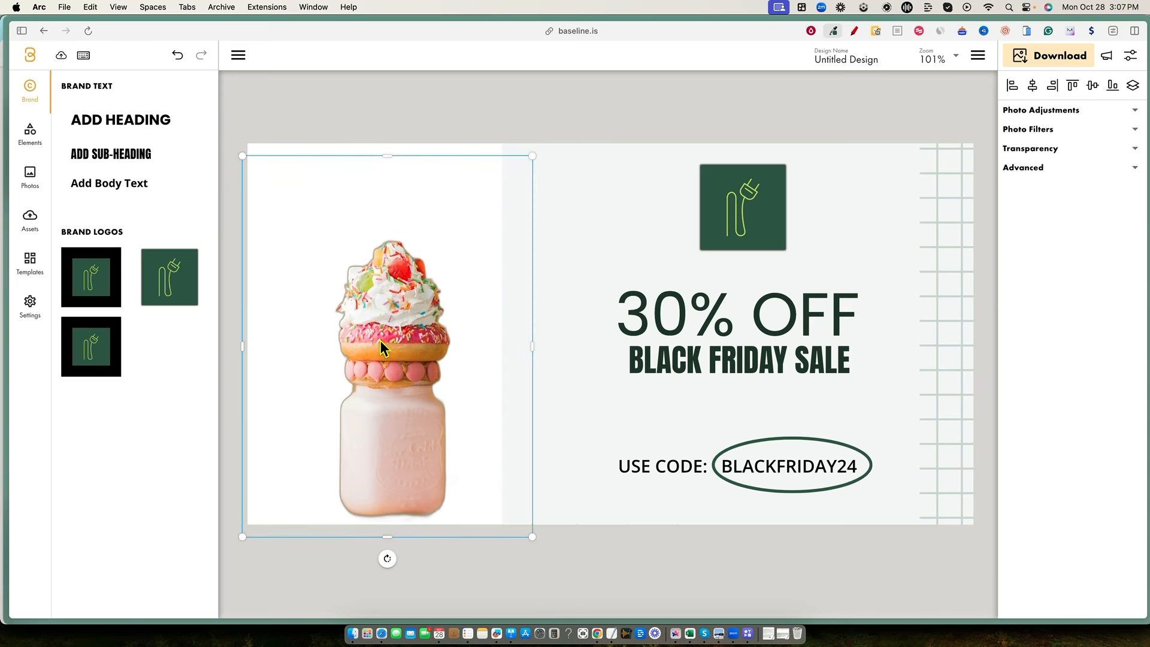
{"action": "key", "text": "Delete"}
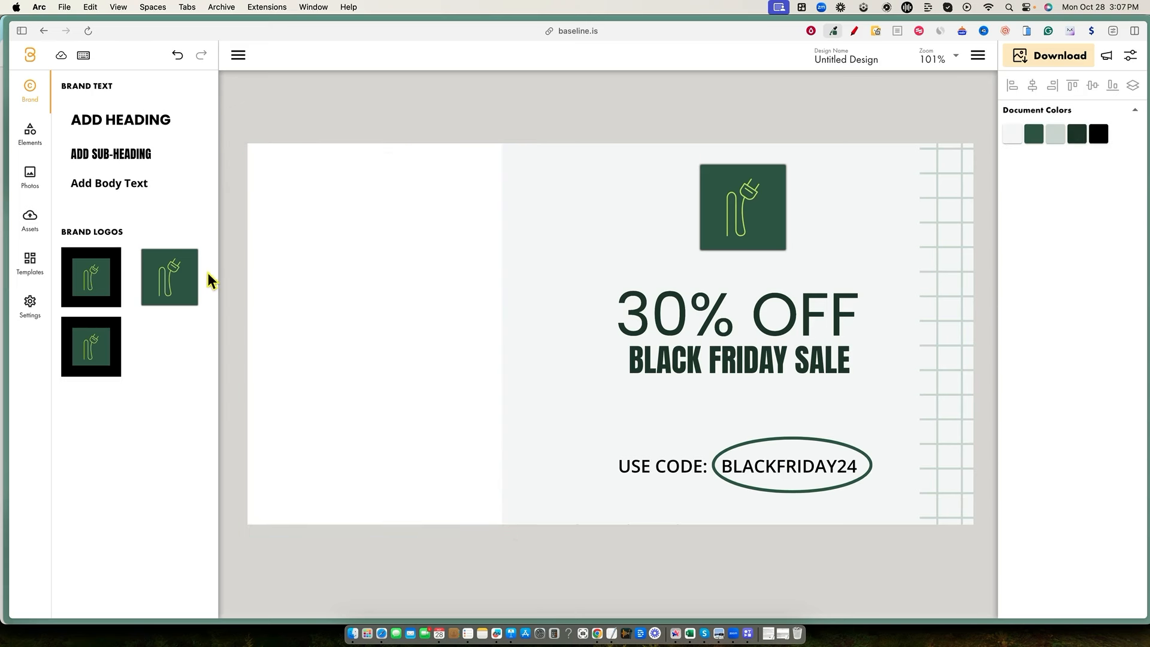
Step: Search the stock photos for software and add the photo of a person at a laptop with a phone and coffee
{"action": "left_click", "coordinate": [30, 179]}
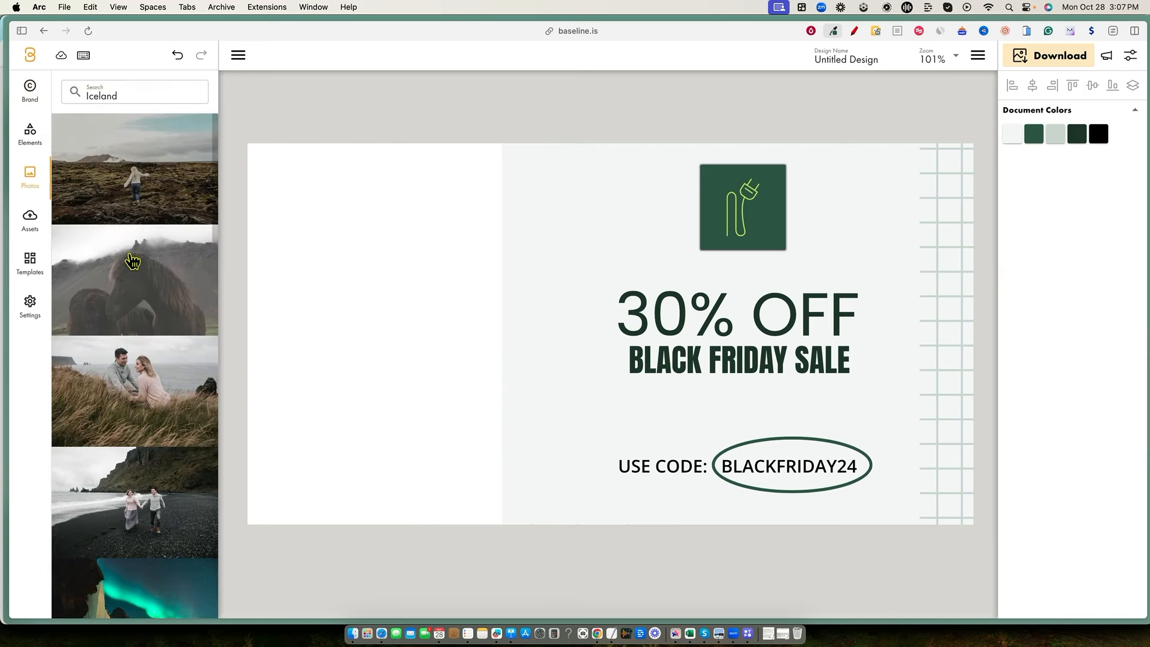
{"action": "left_click_drag", "start_coordinate": [121, 94], "coordinate": [91, 96]}
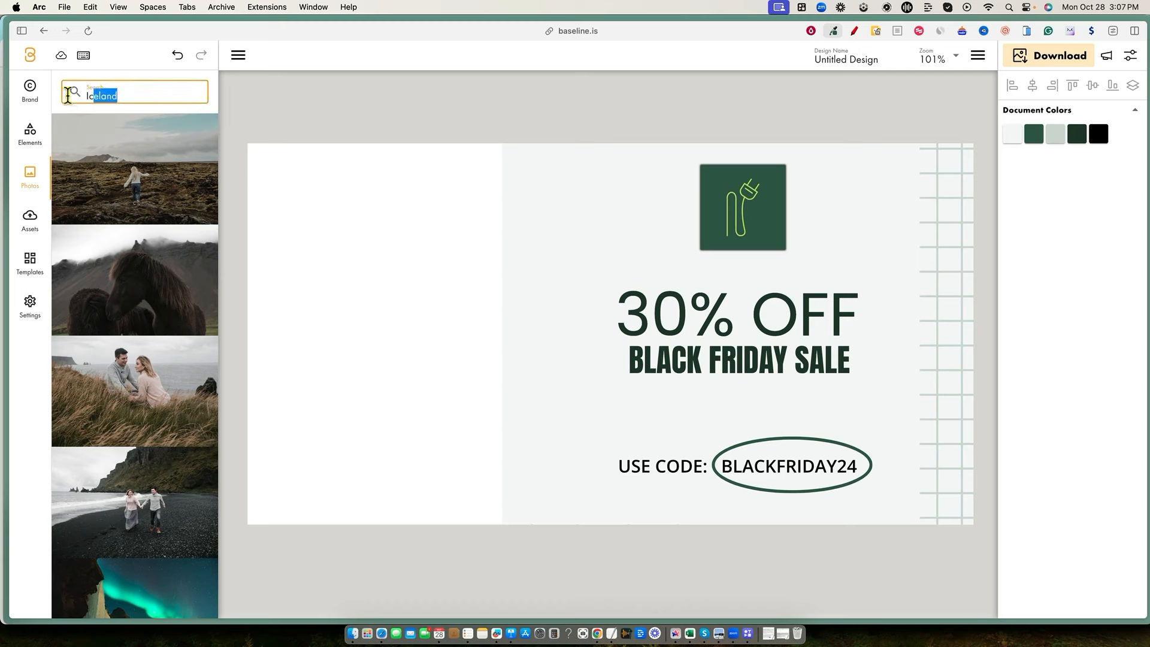
{"action": "type", "text": "software"}
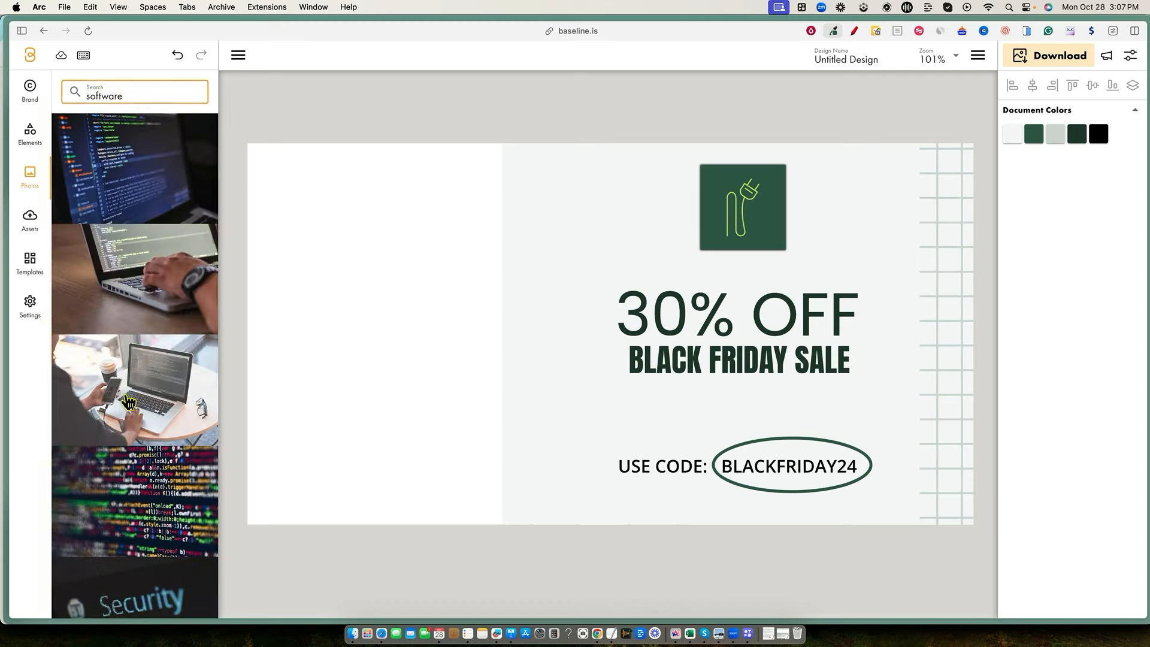
{"action": "left_click", "coordinate": [128, 400]}
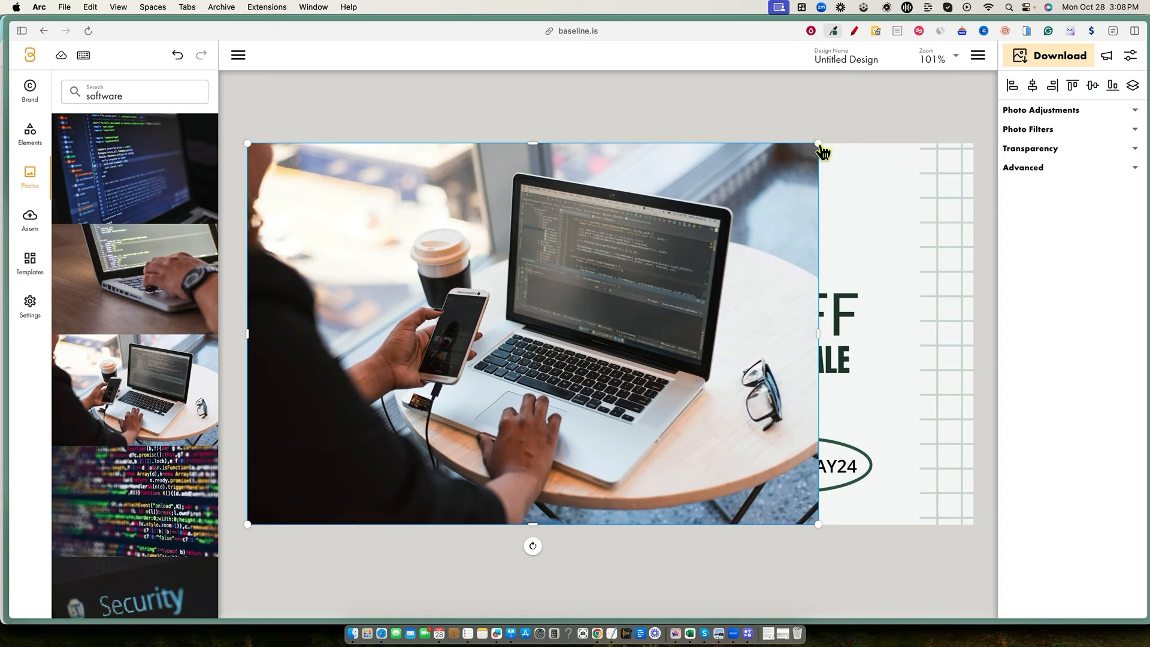
Step: Crop the laptop photo and position it so it covers the blank white area beside the offer text
{"action": "left_click_drag", "start_coordinate": [824, 150], "coordinate": [436, 142]}
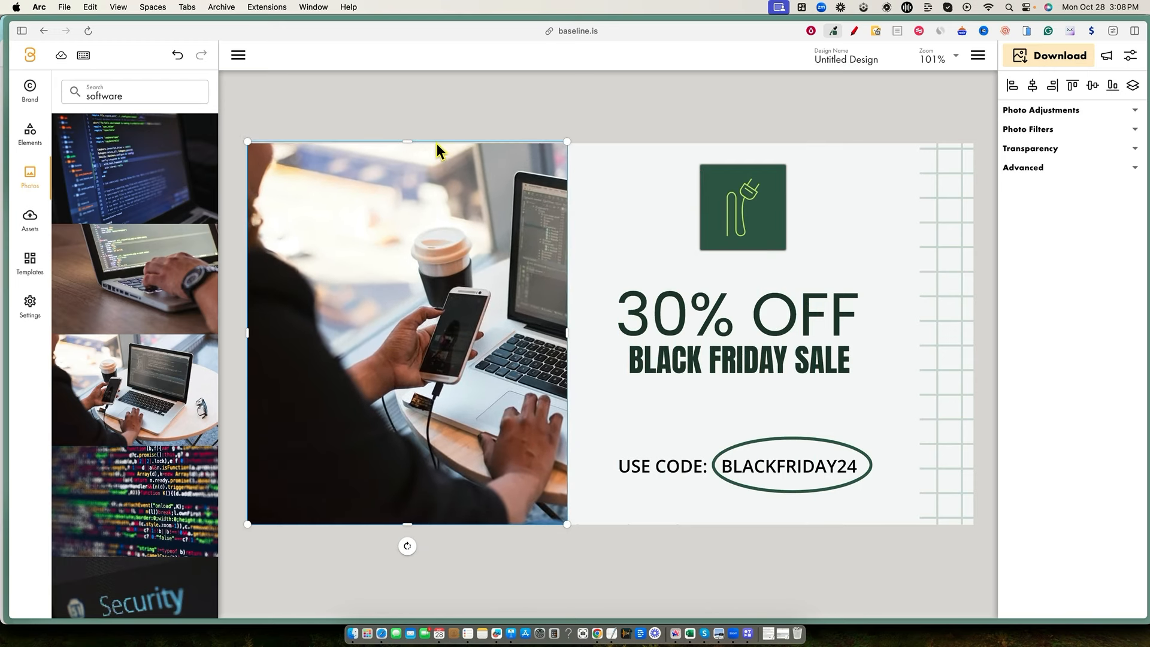
{"action": "mouse_move", "coordinate": [379, 344]}
{"action": "left_mouse_down"}
{"action": "mouse_move", "coordinate": [300, 343]}
{"action": "mouse_move", "coordinate": [402, 343]}
{"action": "left_mouse_up"}
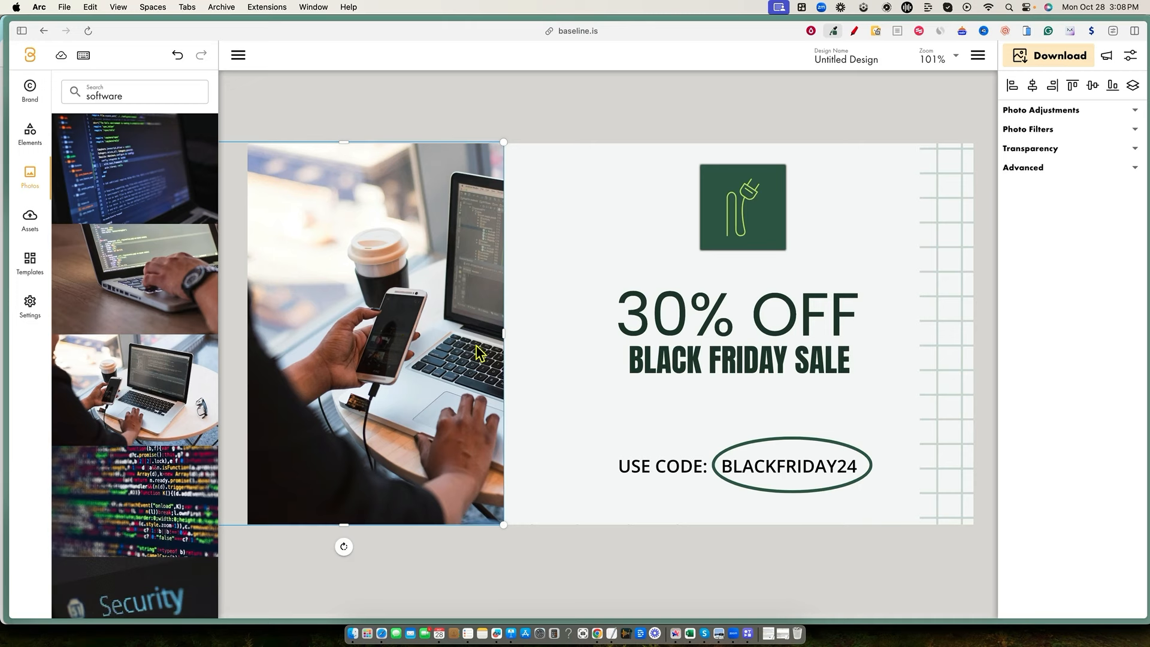
{"action": "left_click_drag", "start_coordinate": [346, 532], "coordinate": [347, 540]}
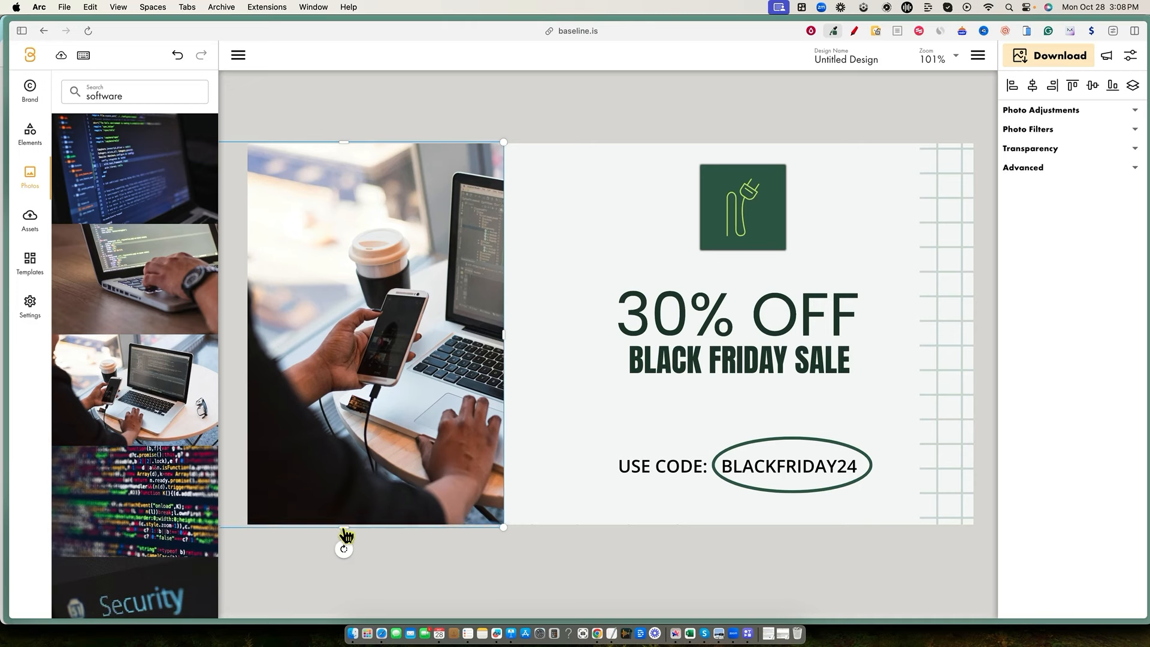
Step: Move and enlarge the grid pattern so it fills the whole background behind the logo and offer text
{"action": "left_click", "coordinate": [577, 326]}
{"action": "left_click_drag", "start_coordinate": [570, 240], "coordinate": [535, 334]}
{"action": "left_click_drag", "start_coordinate": [932, 540], "coordinate": [1005, 591]}
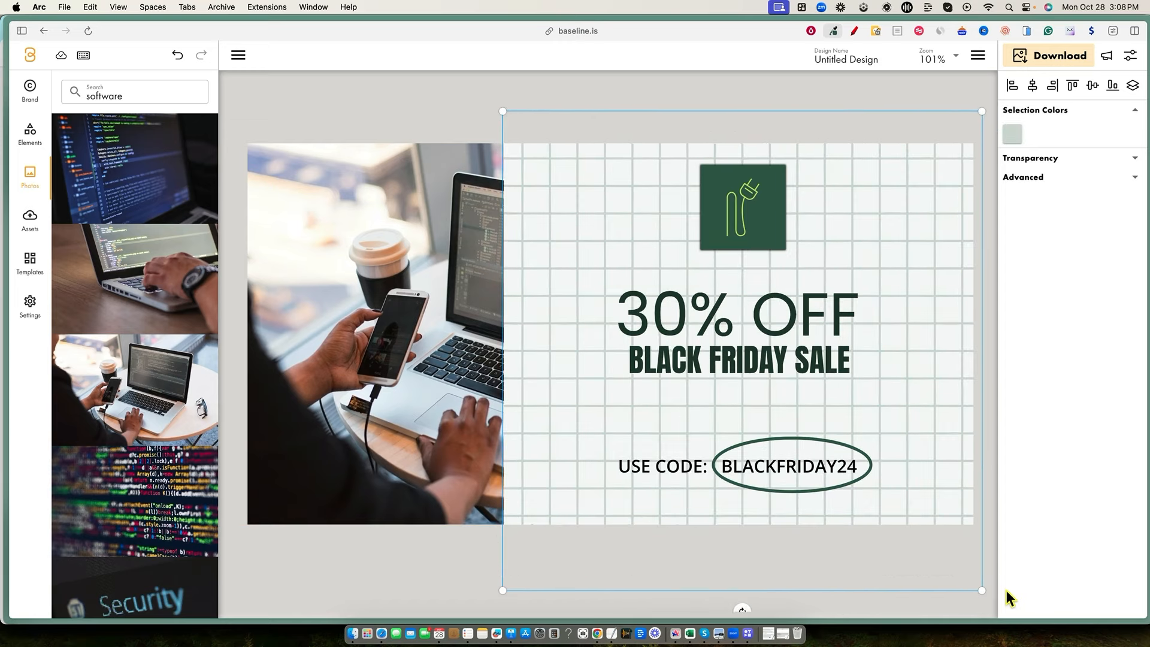
{"action": "left_click", "coordinate": [884, 195]}
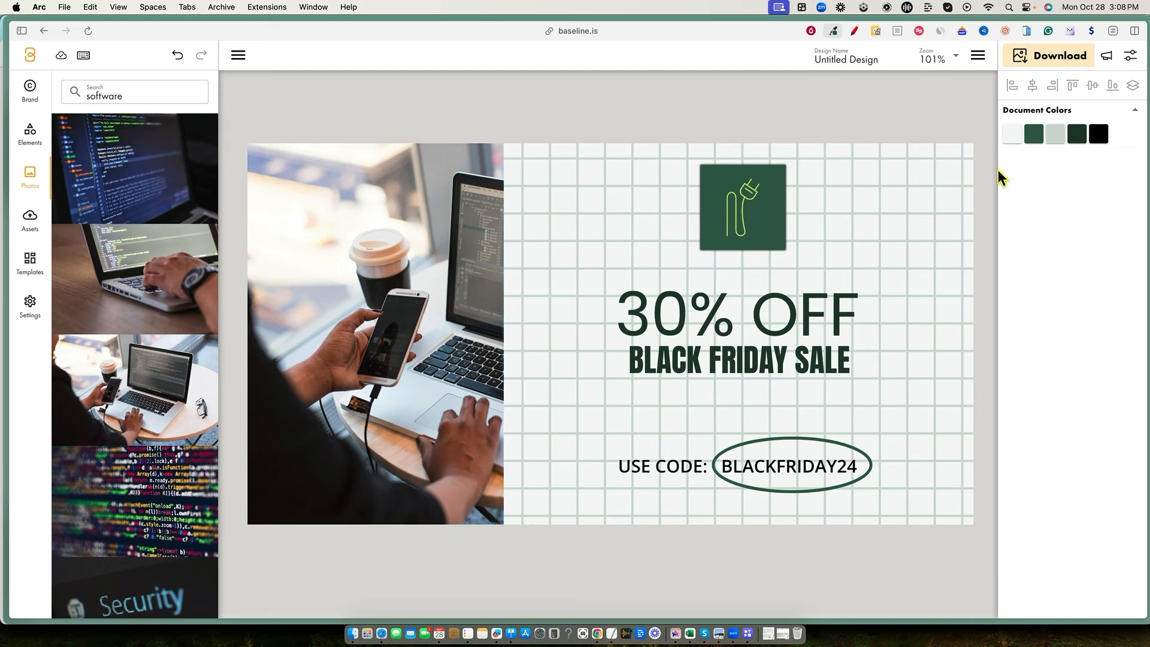
Step: Try the LearnWire brand colors in place of the green document color and settle on black (#000000)
{"action": "left_click", "coordinate": [1035, 139]}
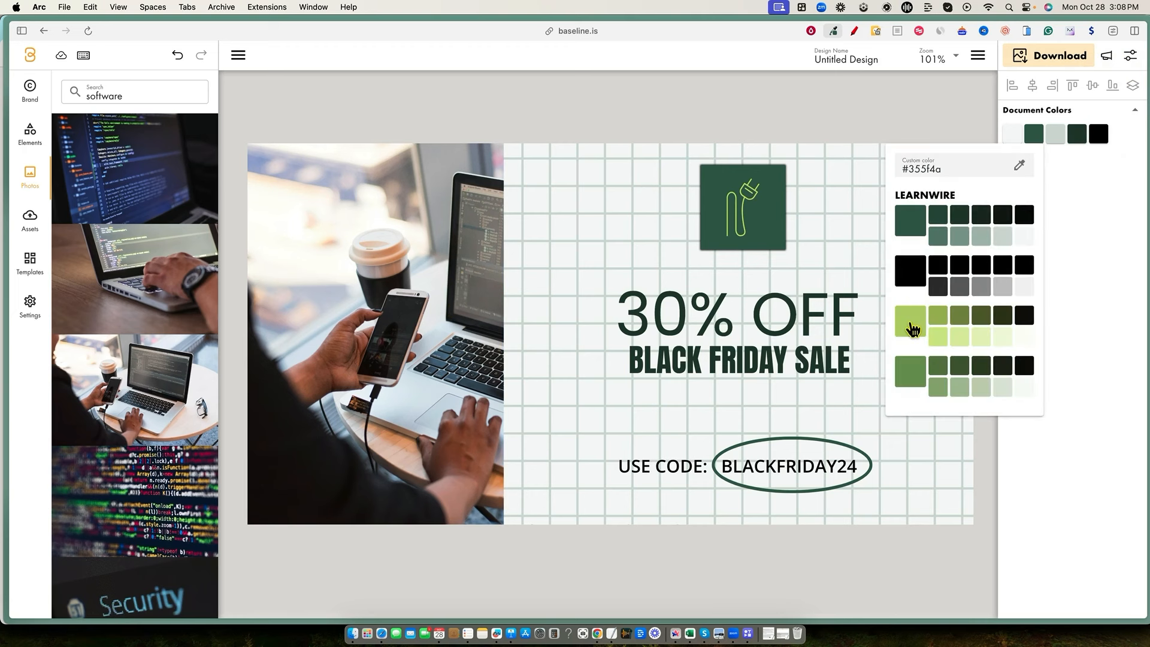
{"action": "left_click", "coordinate": [911, 322]}
{"action": "left_click", "coordinate": [919, 282]}
{"action": "left_click", "coordinate": [912, 224]}
{"action": "left_click", "coordinate": [913, 382]}
{"action": "left_click", "coordinate": [911, 273]}
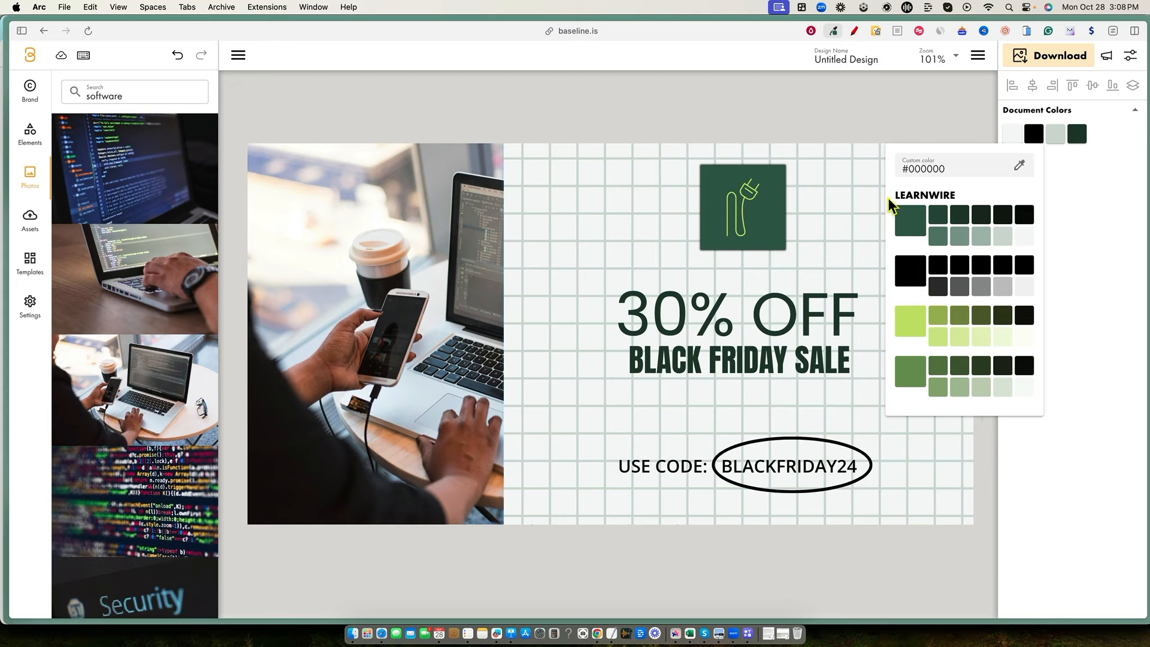
{"action": "left_click", "coordinate": [911, 223]}
{"action": "left_click", "coordinate": [910, 272]}
{"action": "left_click", "coordinate": [932, 124]}
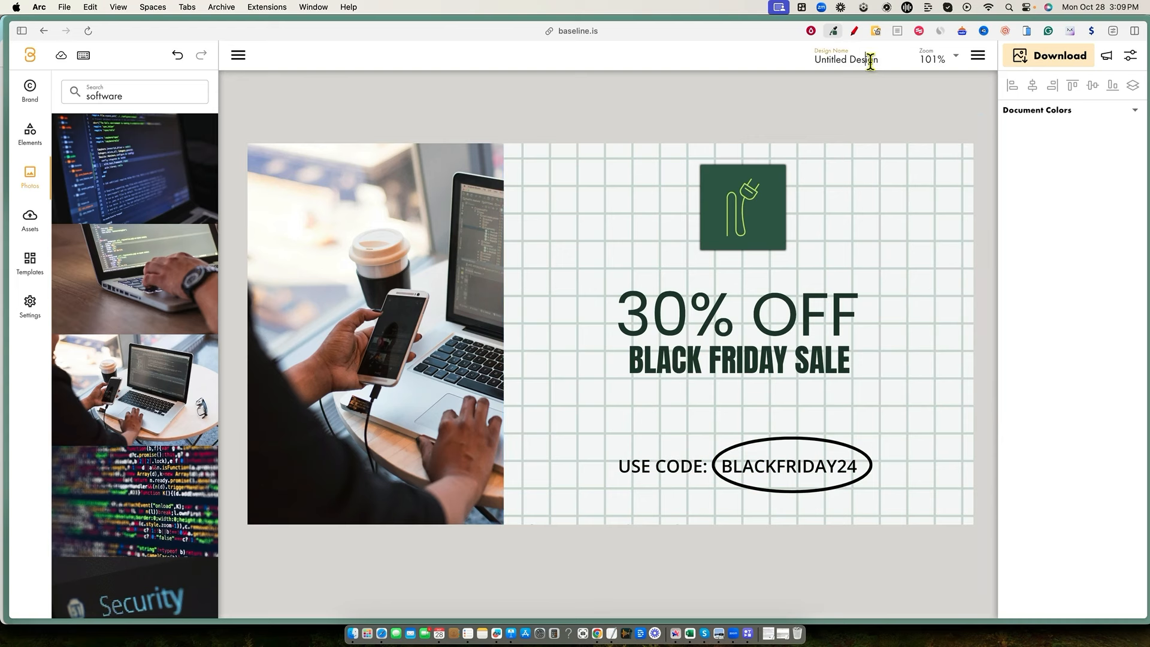
Step: Rename the design "learnwire black friday 1" and download it
{"action": "left_click_drag", "start_coordinate": [877, 61], "coordinate": [813, 60]}
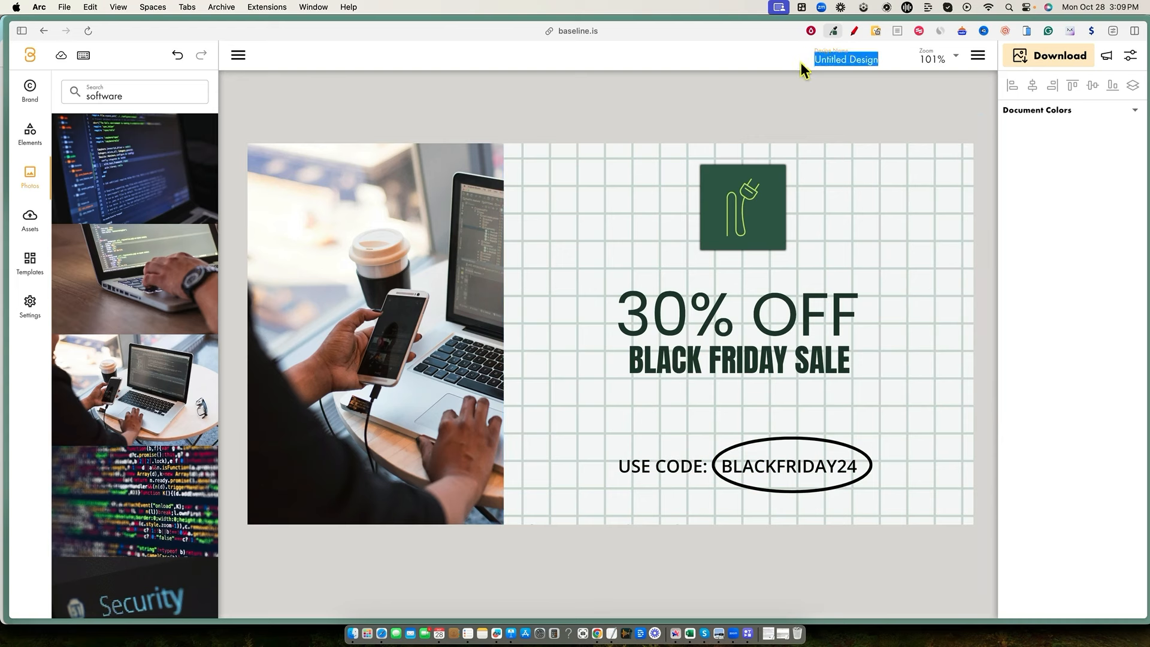
{"action": "type", "text": "learnwire black friday 1"}
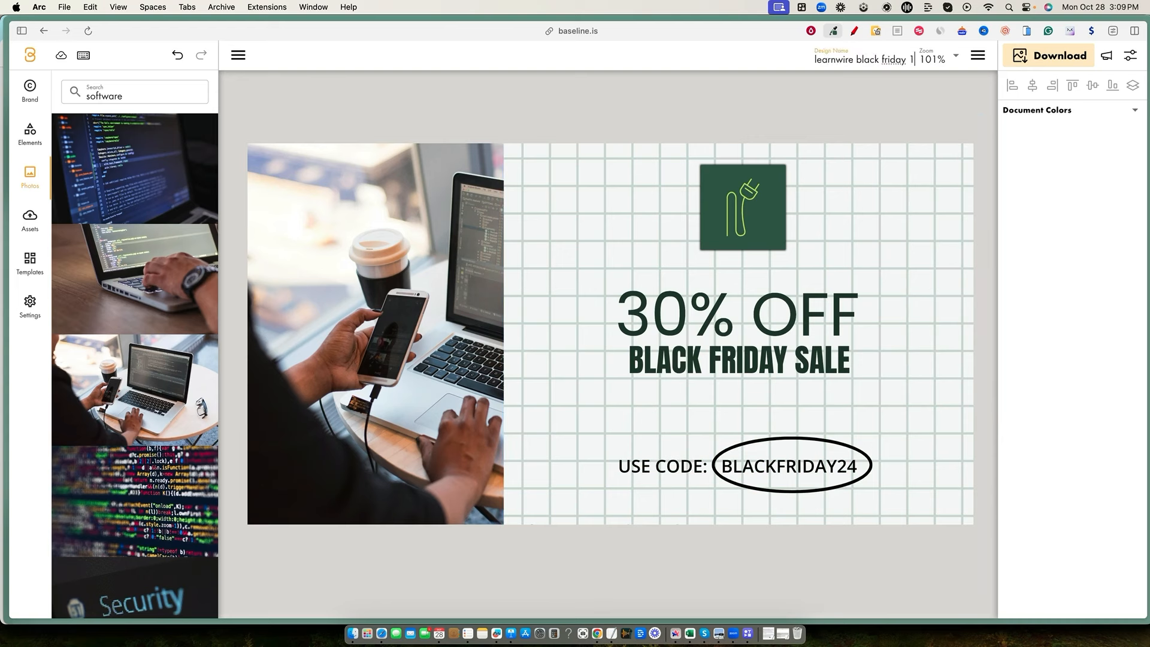
{"action": "left_click", "coordinate": [1038, 62]}
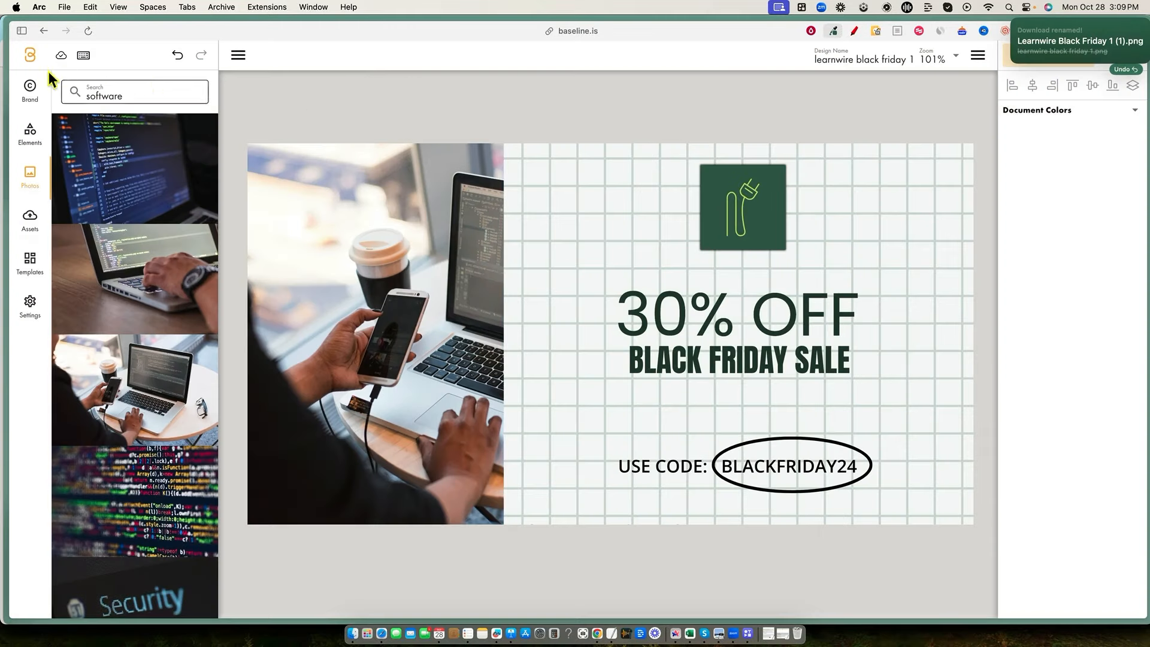
Step: Leave the design editor and return from the Marketing Facebook Post templates to the main Templates overview
{"action": "left_click", "coordinate": [30, 57]}
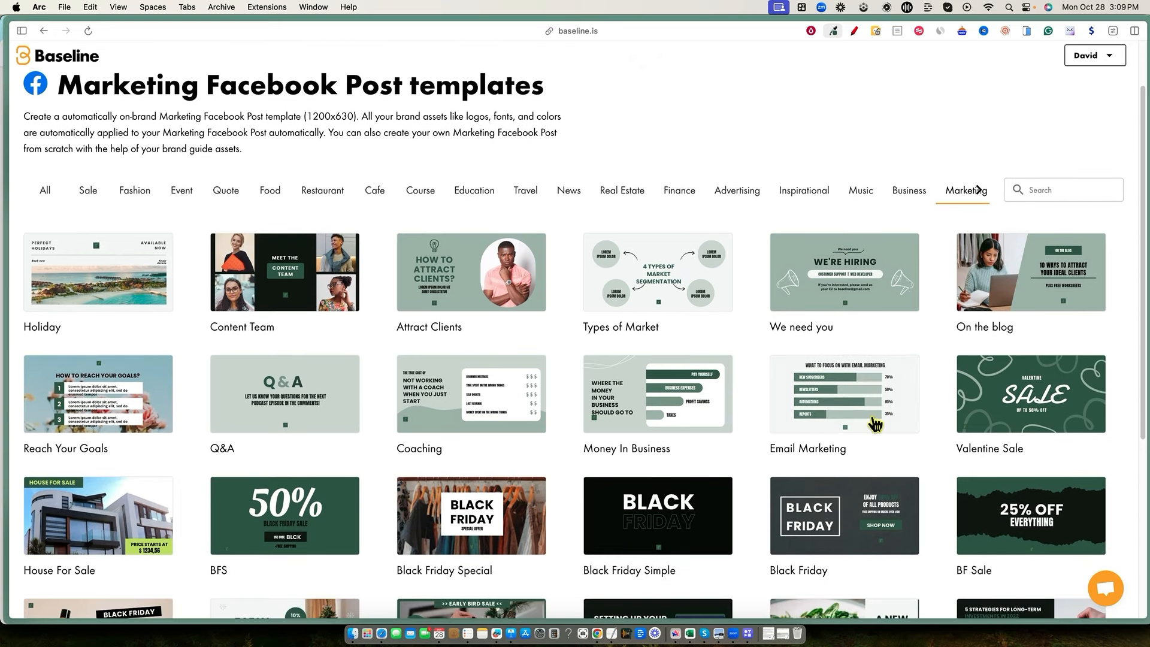
{"action": "scroll", "coordinate": [767, 232], "scroll_direction": "up", "scroll_amount": 1}
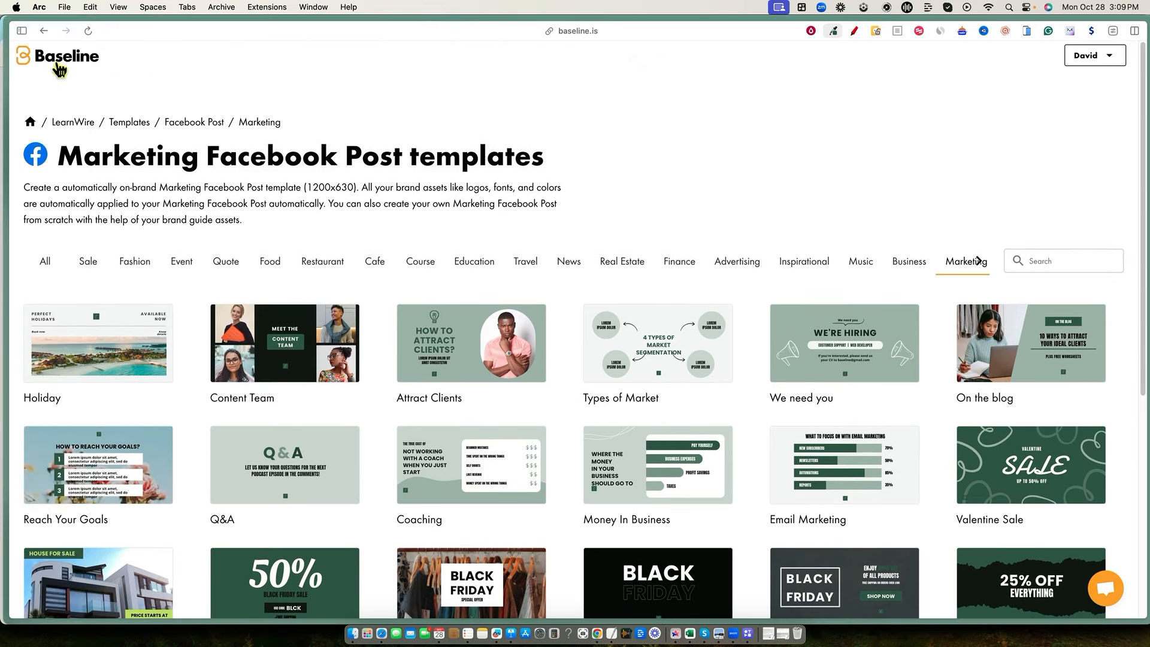
{"action": "left_click", "coordinate": [54, 60]}
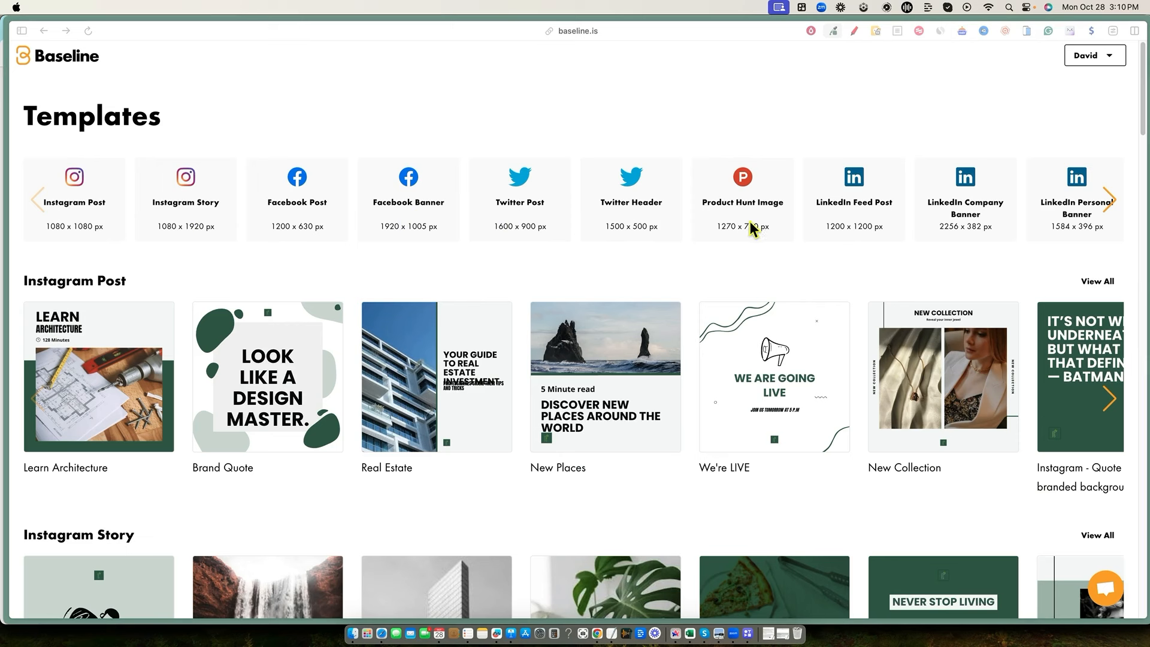
Step: Open the Pinterest Pin templates and browse through the on-brand designs
{"action": "left_click", "coordinate": [1109, 200]}
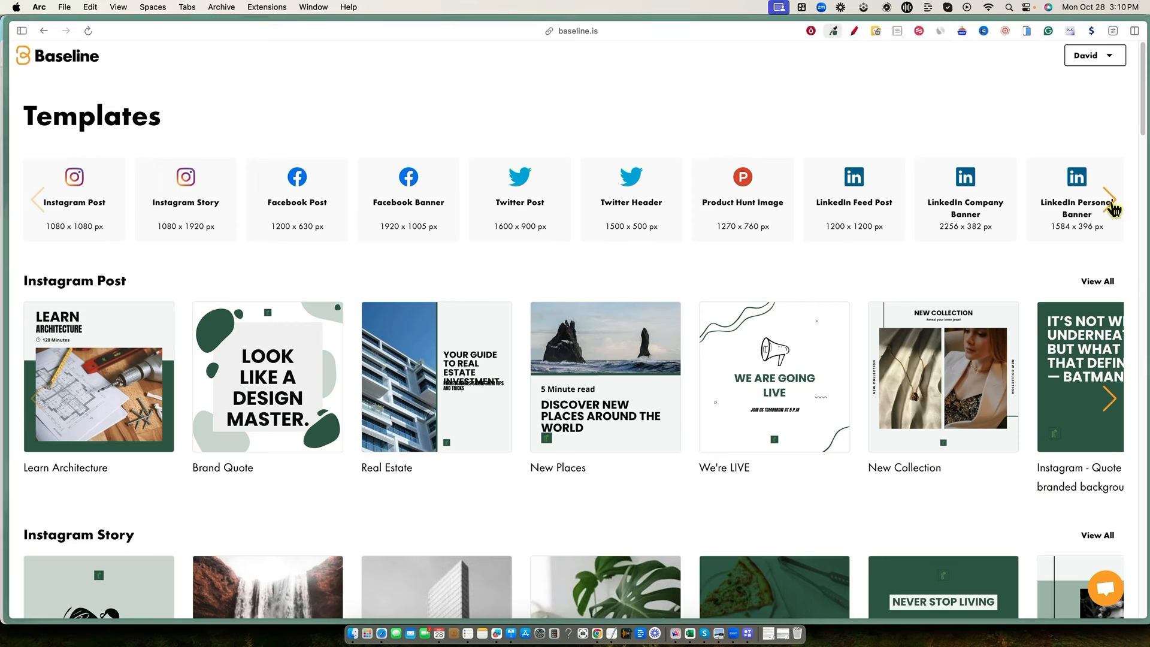
{"action": "left_click", "coordinate": [1111, 204]}
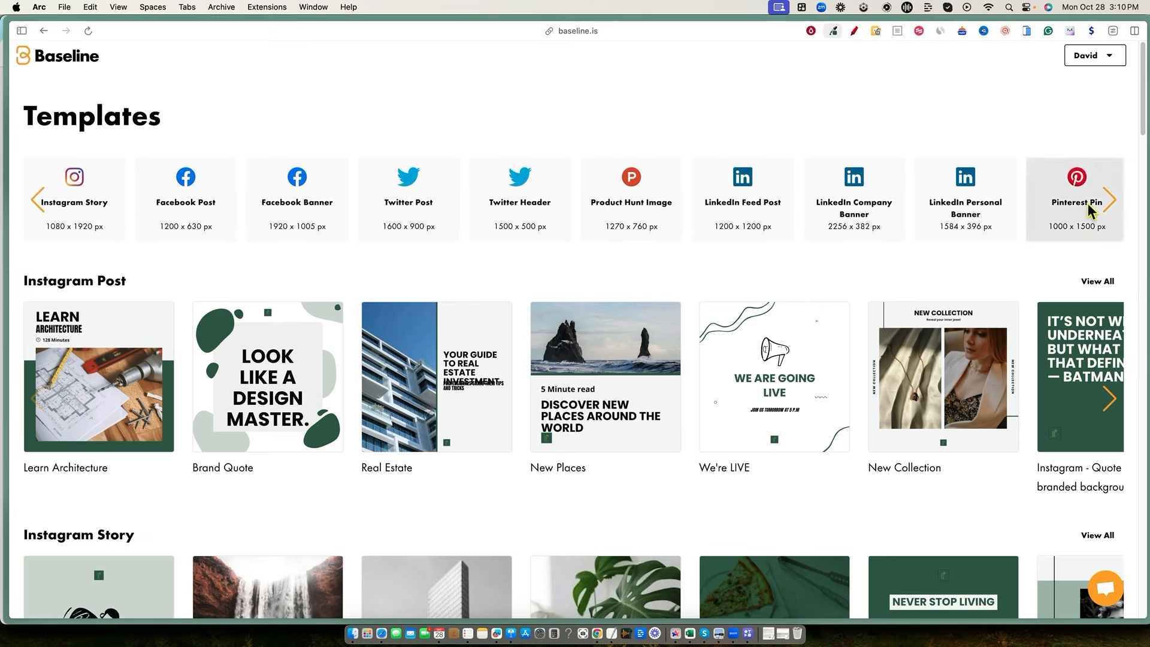
{"action": "left_click", "coordinate": [1085, 207]}
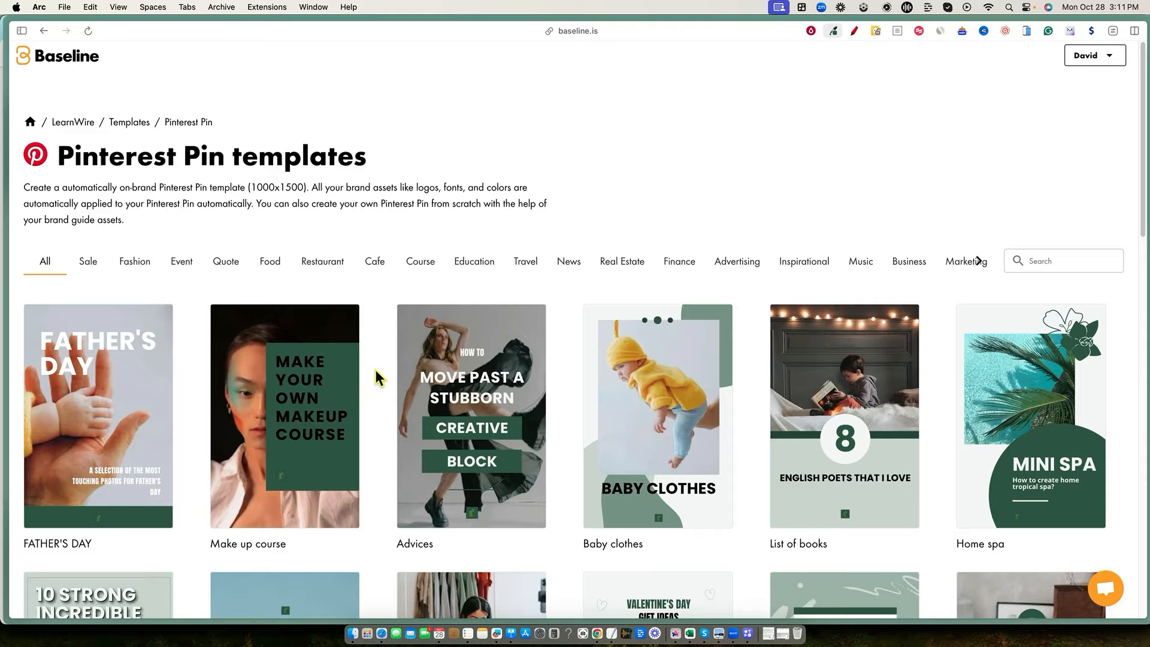
{"action": "scroll", "coordinate": [378, 368], "scroll_direction": "down", "scroll_amount": 3}
{"action": "scroll", "coordinate": [381, 363], "scroll_direction": "down", "scroll_amount": 5}
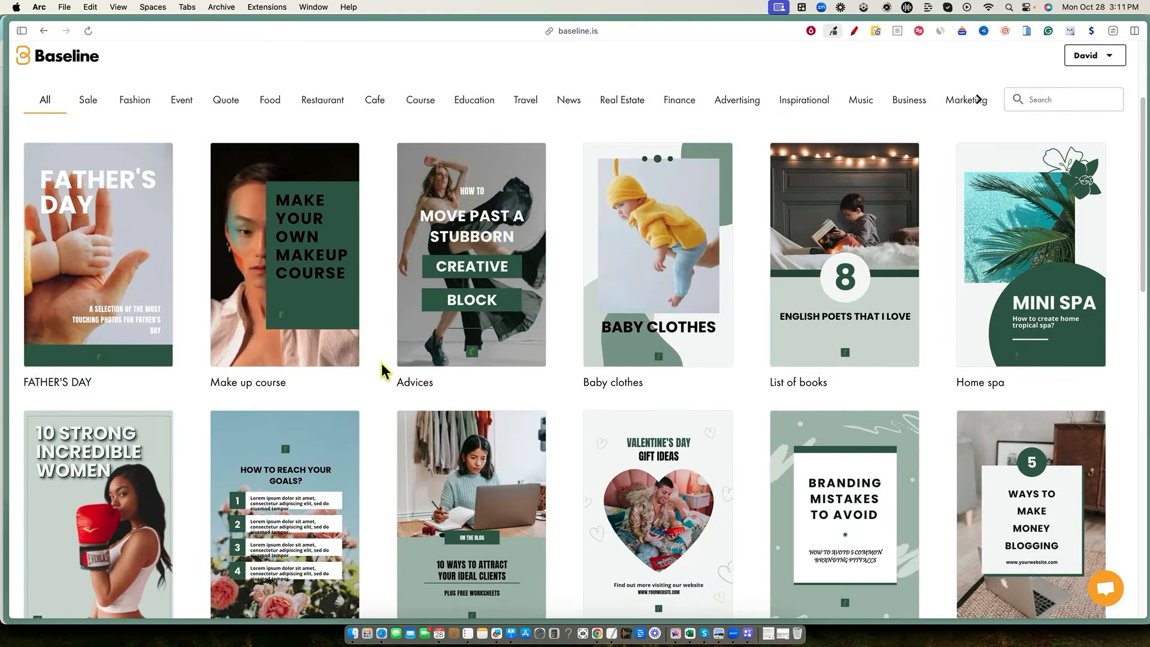
{"action": "scroll", "coordinate": [862, 258], "scroll_direction": "down", "scroll_amount": 15}
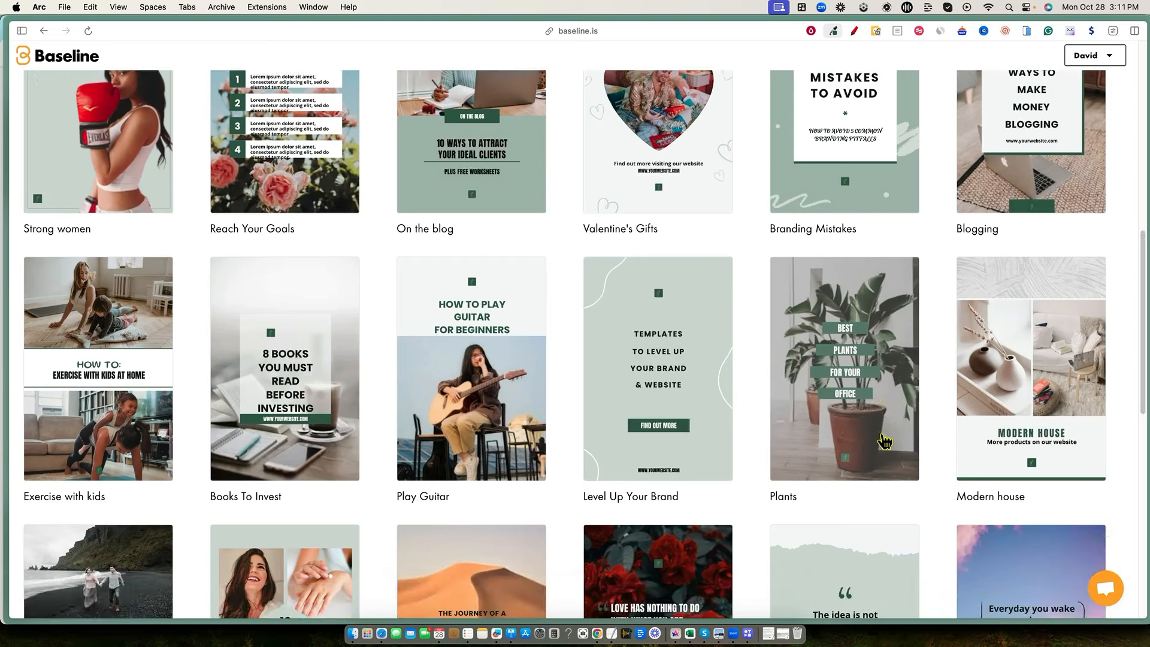
Step: Switch from the Pinterest Pin templates to the Product Hunt Image templates and open the "App for creators" design for editing
{"action": "scroll", "coordinate": [564, 398], "scroll_direction": "up", "scroll_amount": 20}
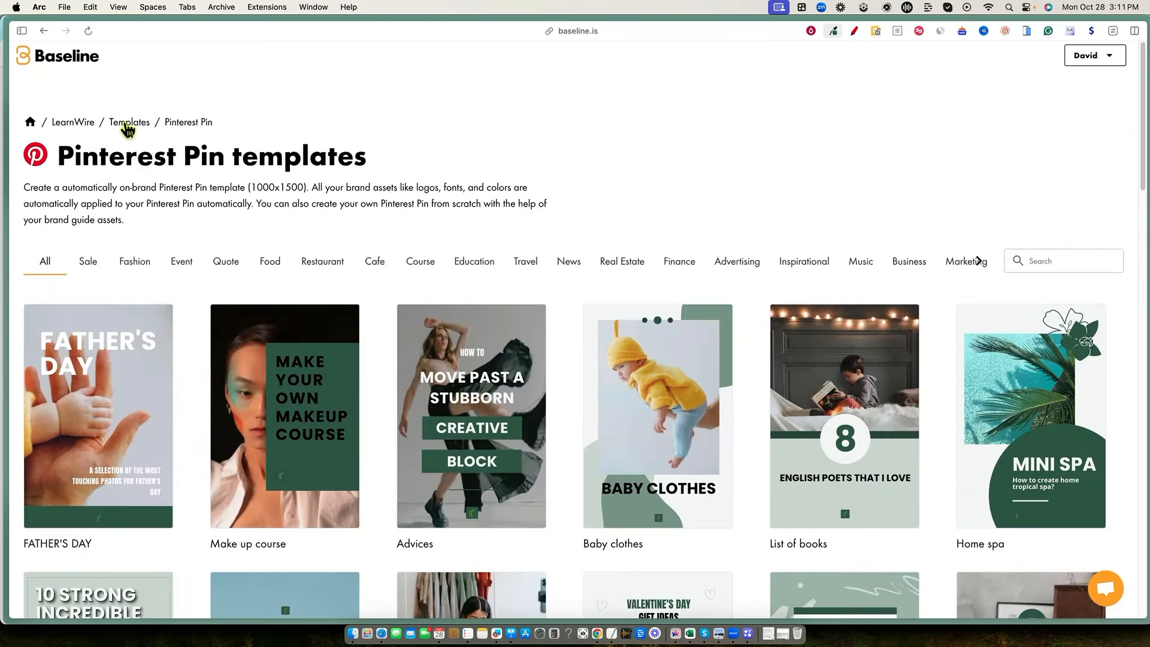
{"action": "key", "text": "super+bracketleft"}
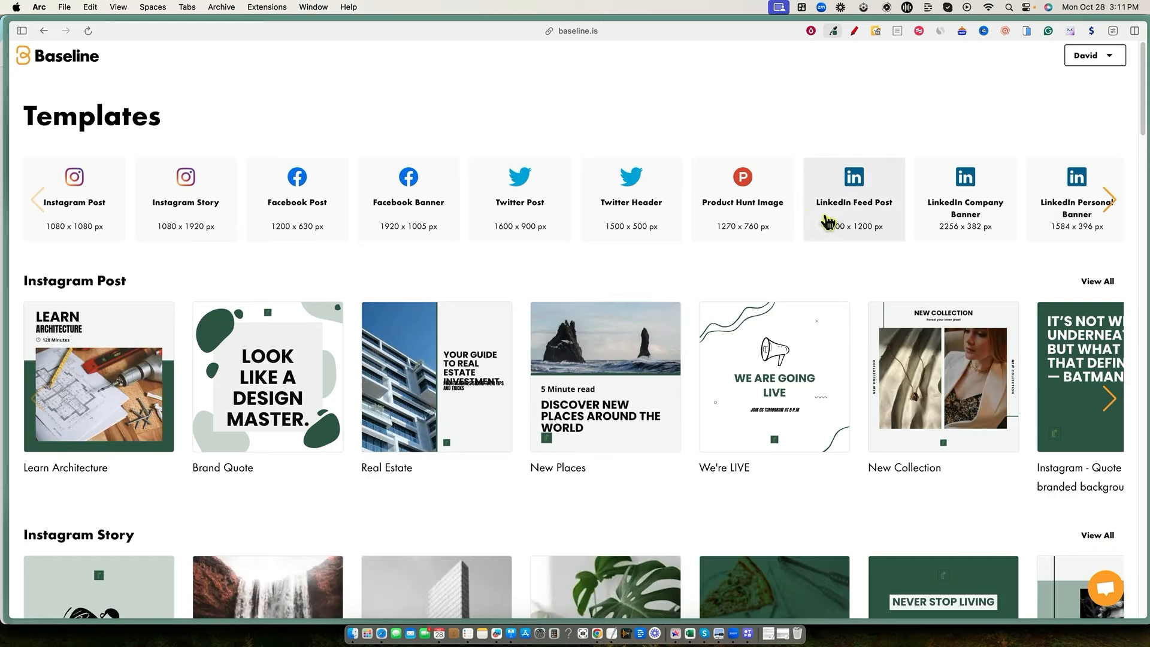
{"action": "left_click", "coordinate": [765, 196]}
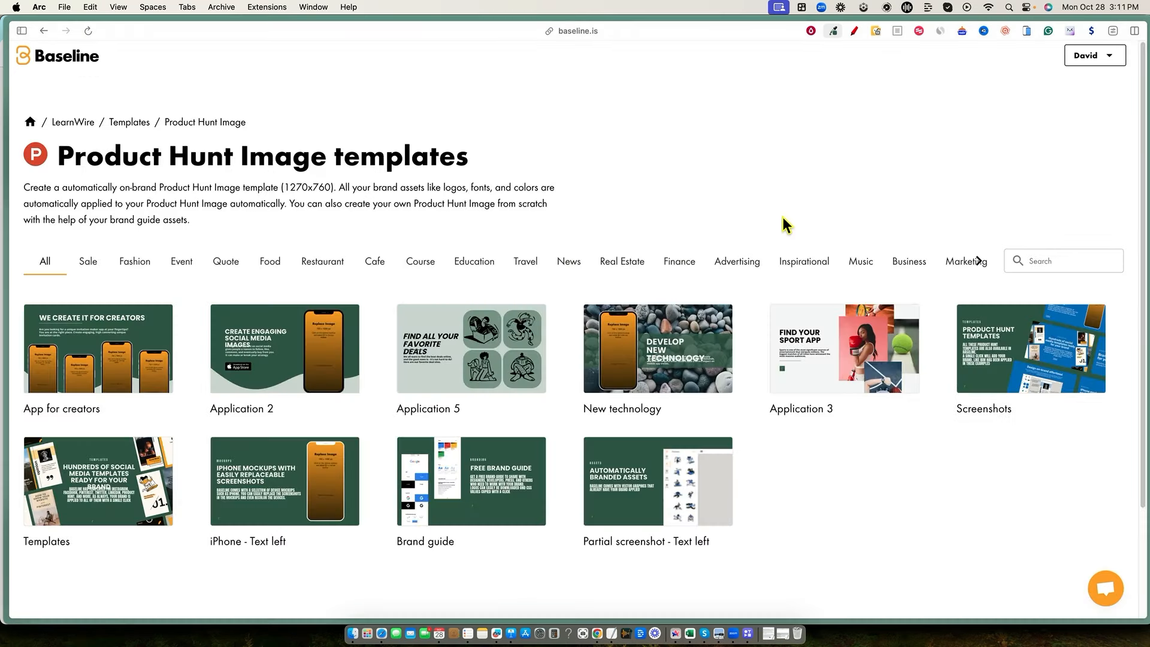
{"action": "left_click", "coordinate": [115, 365]}
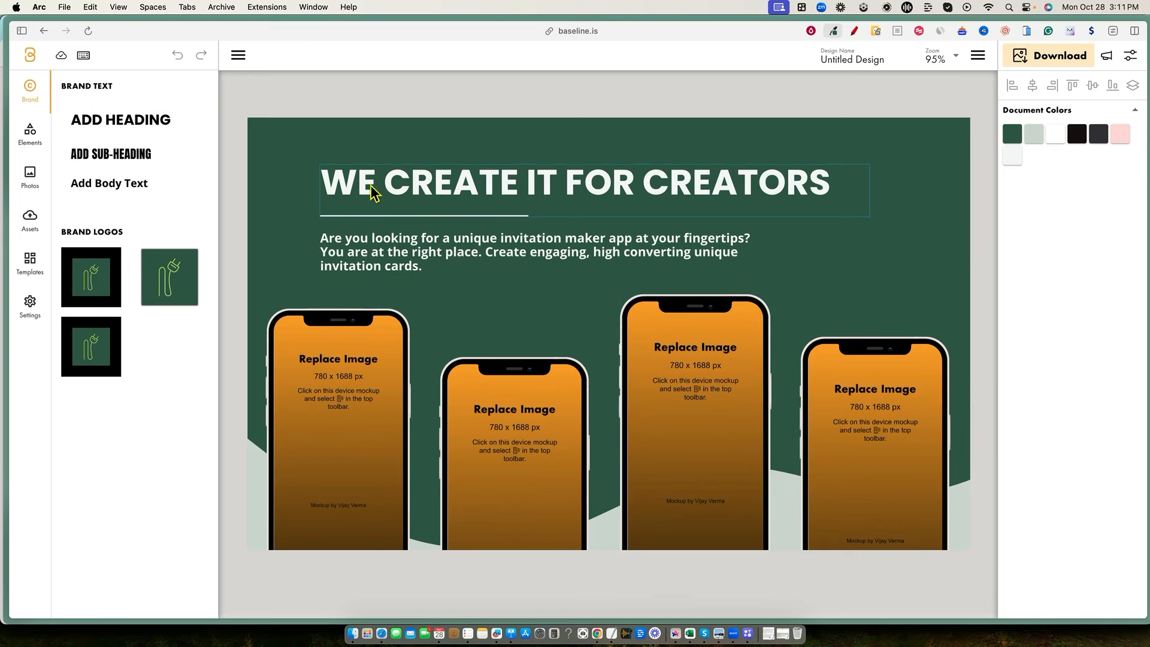
Step: Apply the 3D Text effect preset to the paragraph below the "WE CREATE IT FOR CREATORS" heading
{"action": "left_click", "coordinate": [405, 187]}
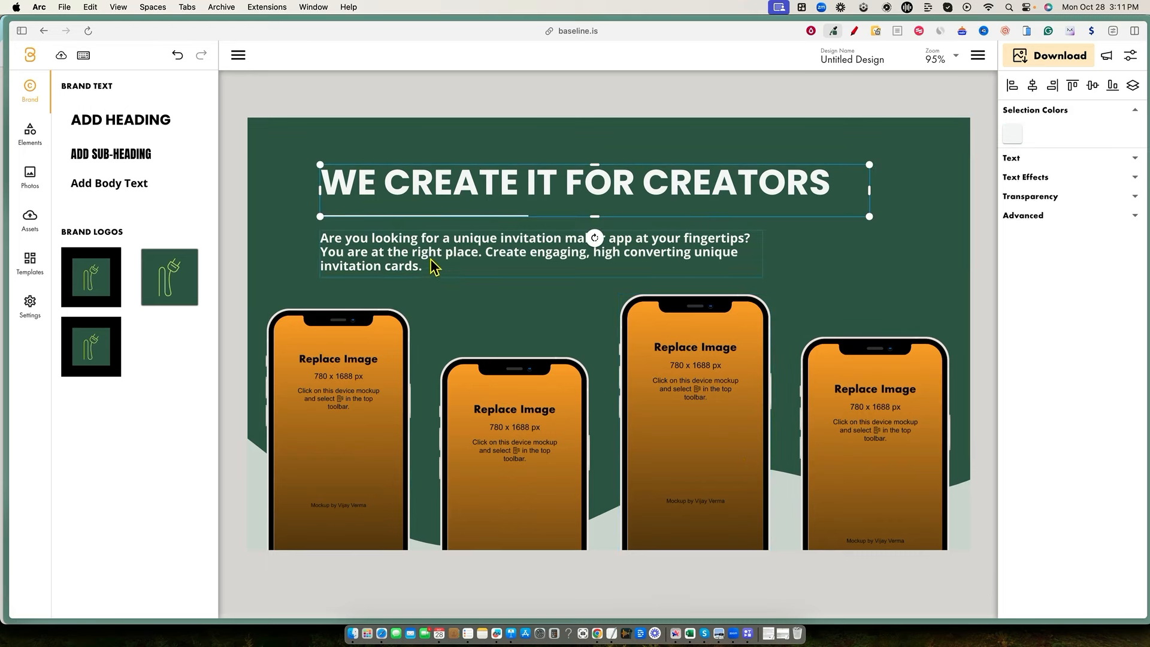
{"action": "left_click", "coordinate": [448, 270]}
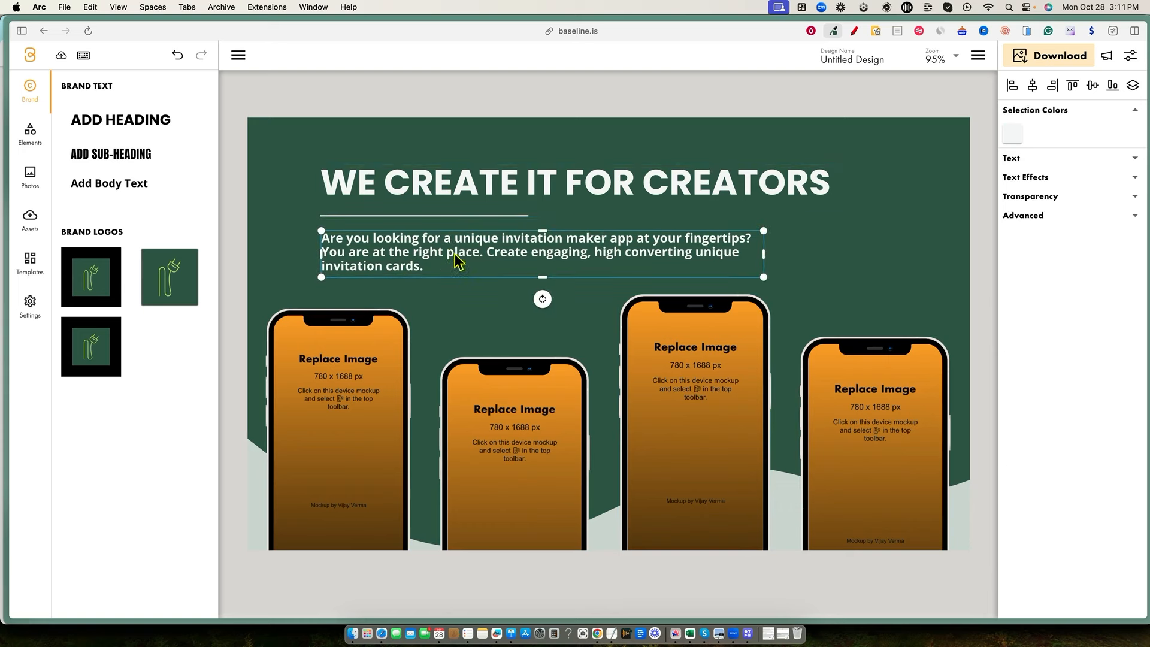
{"action": "double_click", "coordinate": [454, 251]}
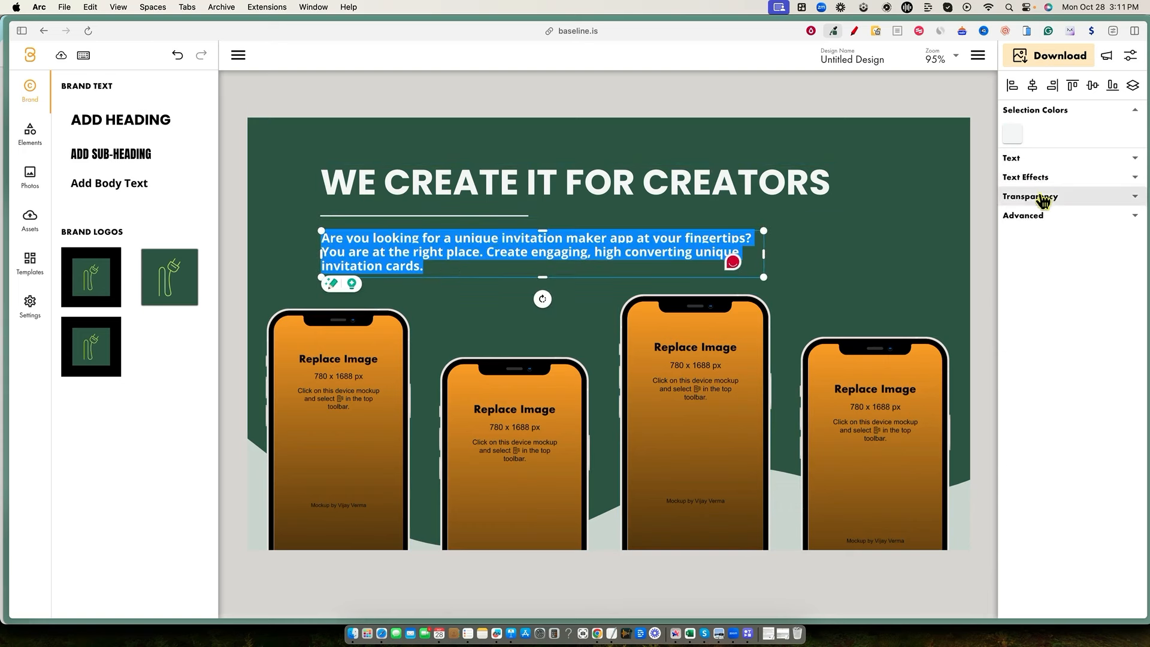
{"action": "left_click", "coordinate": [1136, 184]}
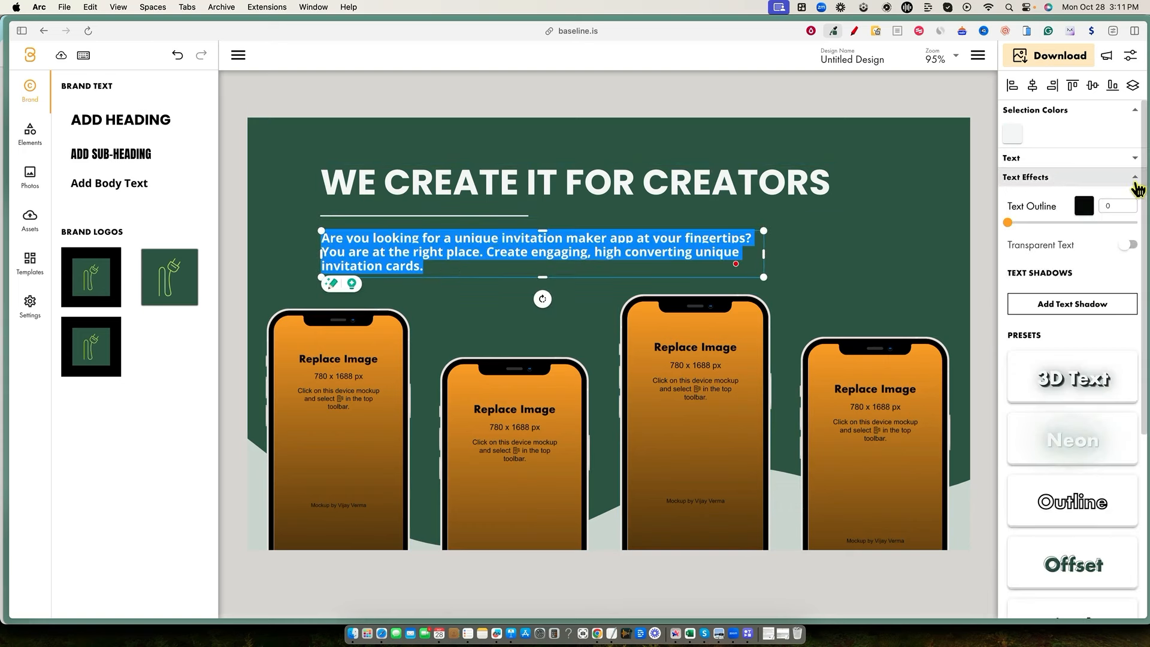
{"action": "left_click", "coordinate": [1075, 379]}
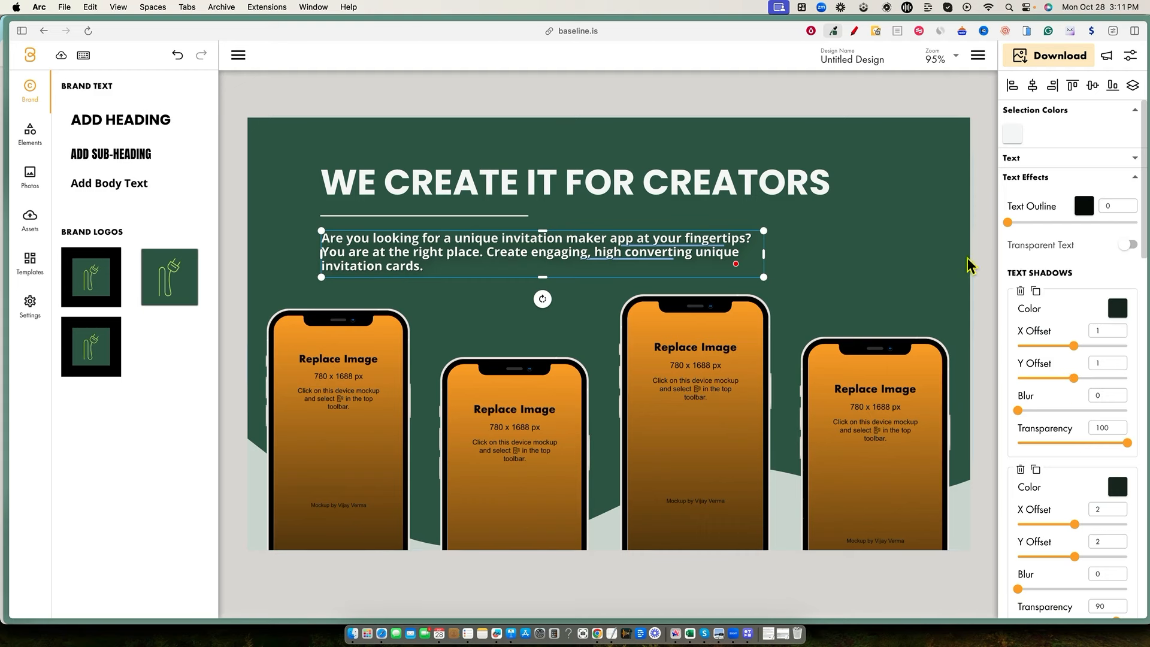
{"action": "left_click", "coordinate": [939, 206]}
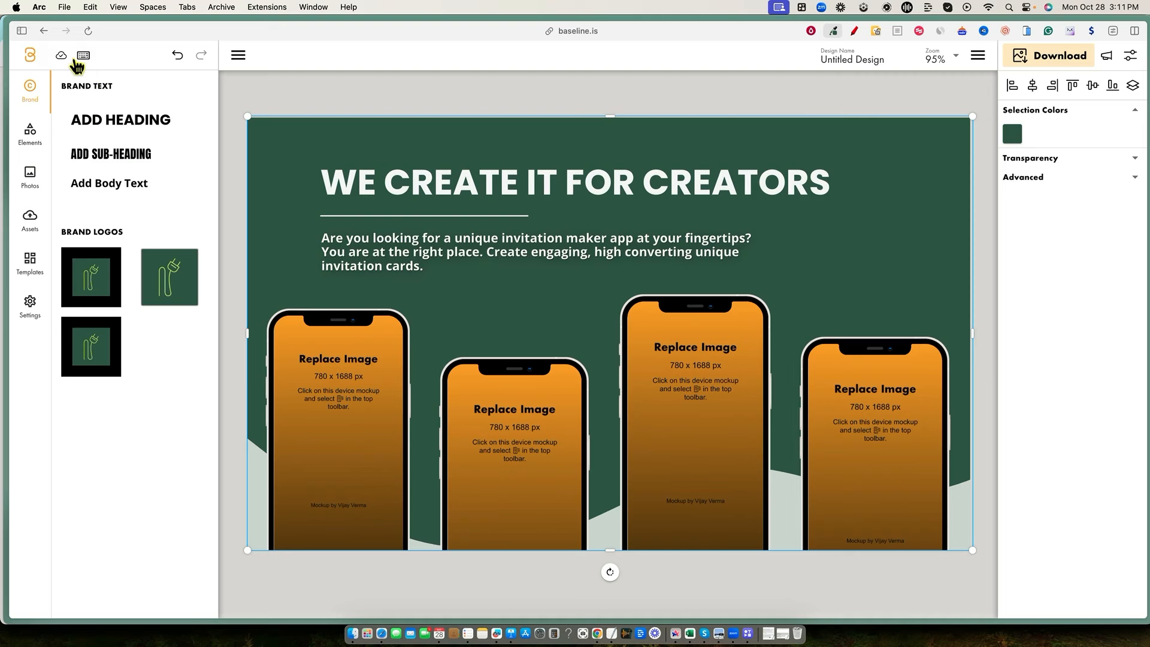
Step: Leave the design editor, review the LearnWire brand's Members page with its invitation option, and return to the brand overview
{"action": "mouse_move", "coordinate": [60, 55]}
{"action": "key", "text": "super+bracketleft"}
{"action": "key", "text": "super+bracketleft"}
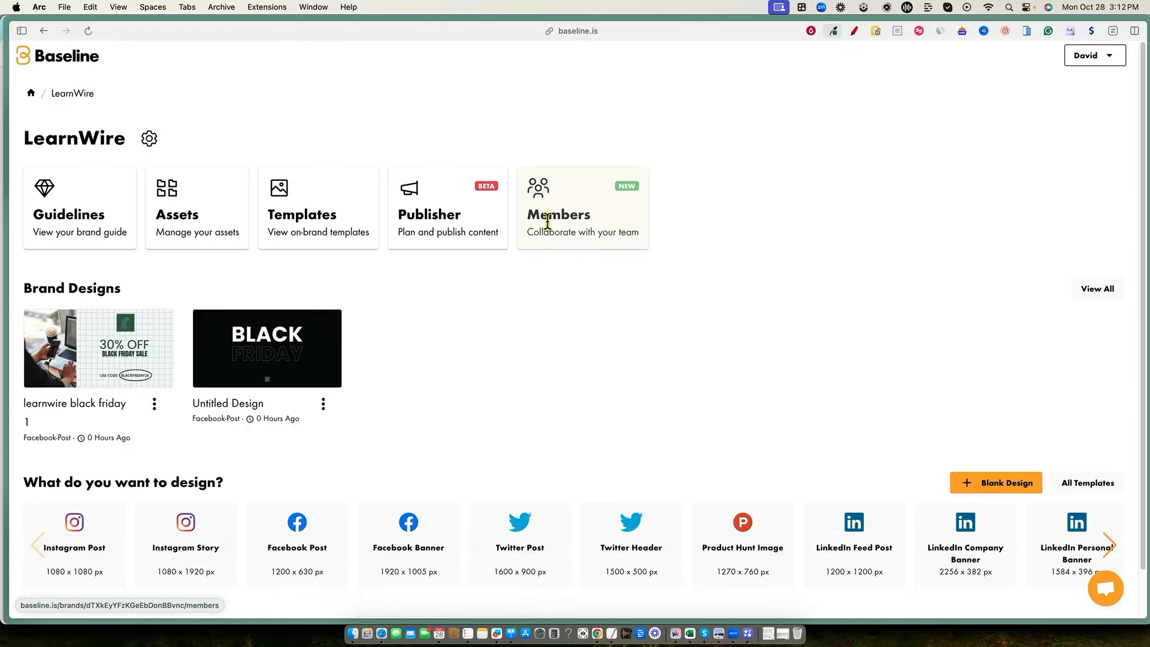
{"action": "left_click", "coordinate": [539, 225]}
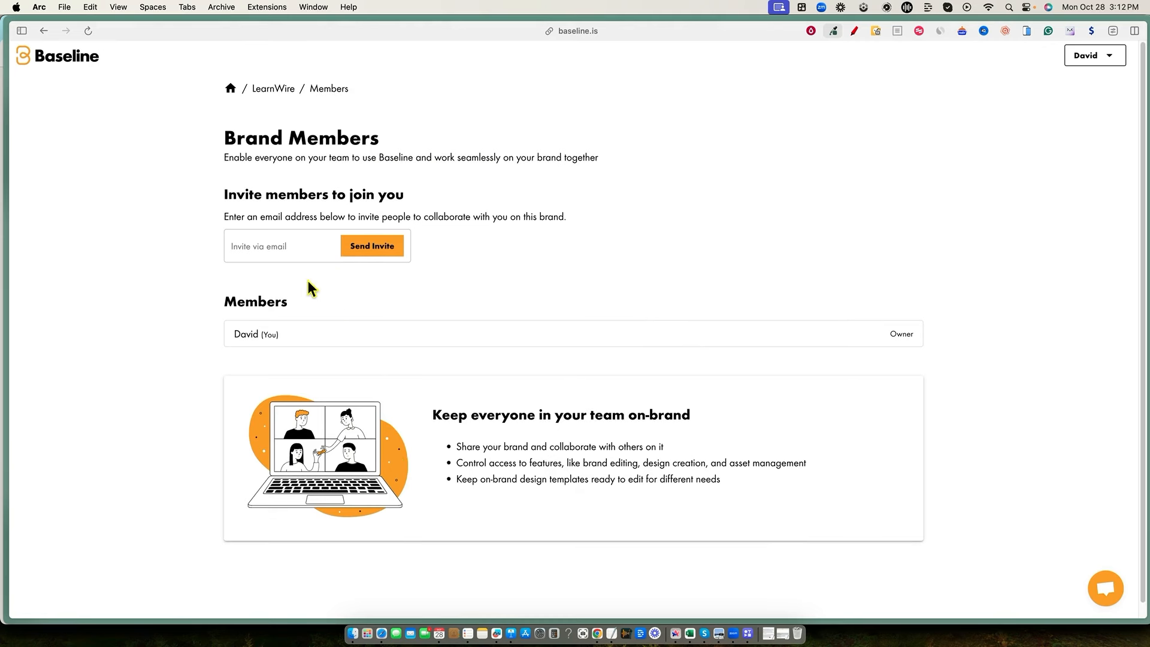
{"action": "left_click", "coordinate": [281, 90]}
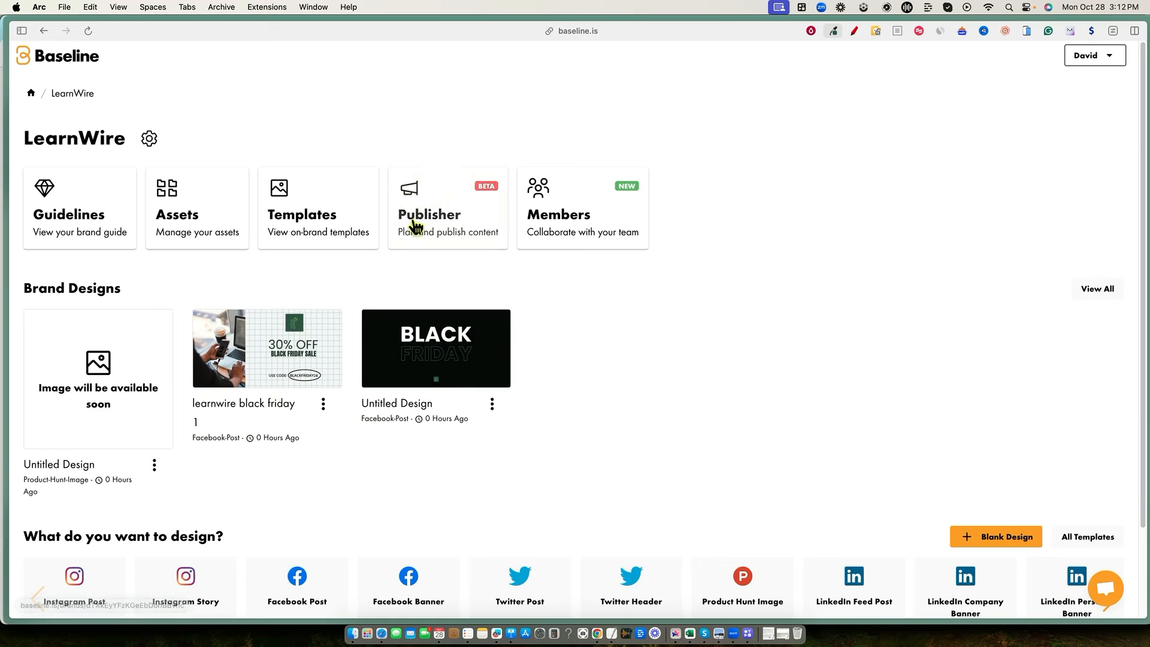
Step: Connect the Learnwirereviews Facebook page as a channel in the LearnWire Publisher
{"action": "left_click", "coordinate": [514, 242]}
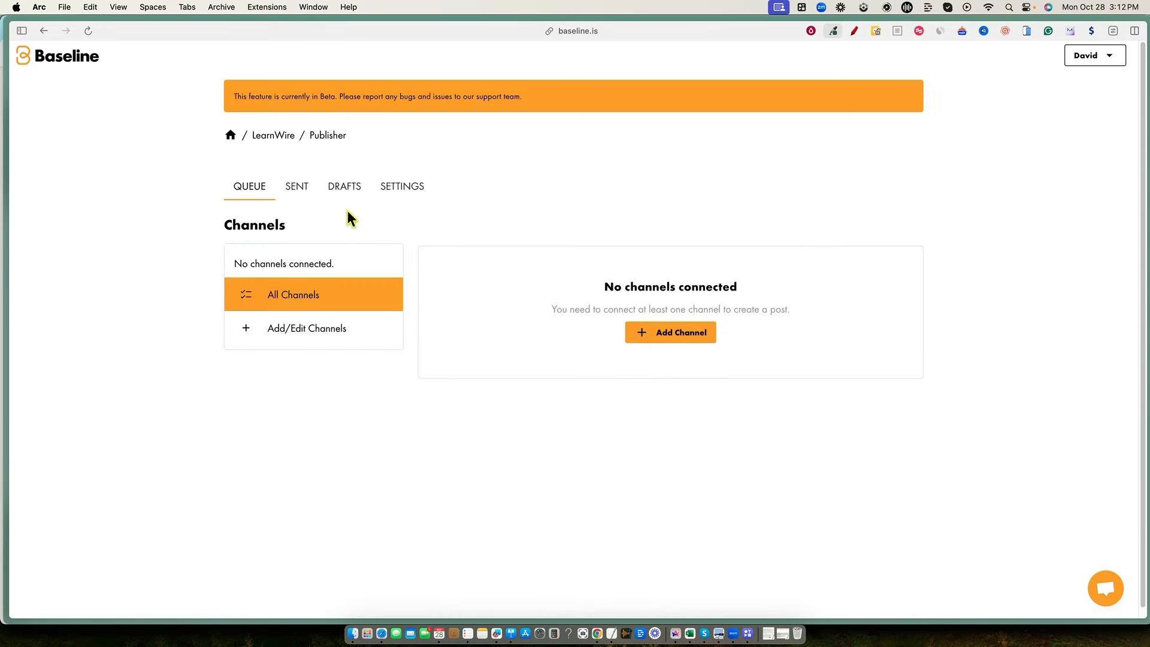
{"action": "left_click", "coordinate": [681, 341]}
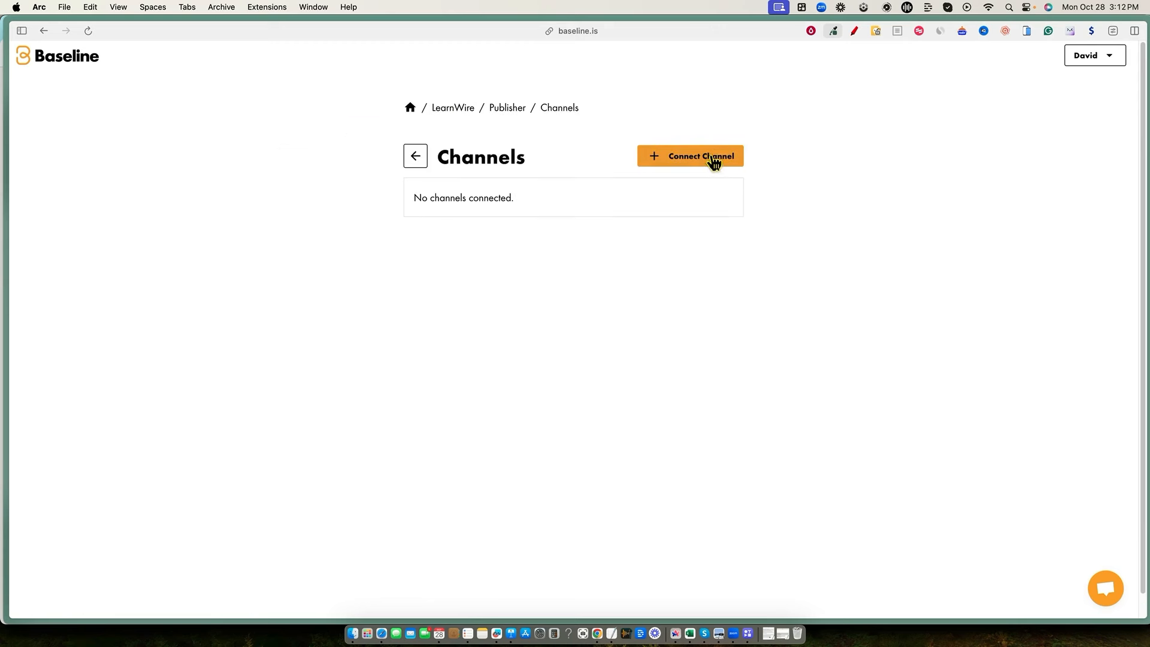
{"action": "left_click", "coordinate": [718, 161]}
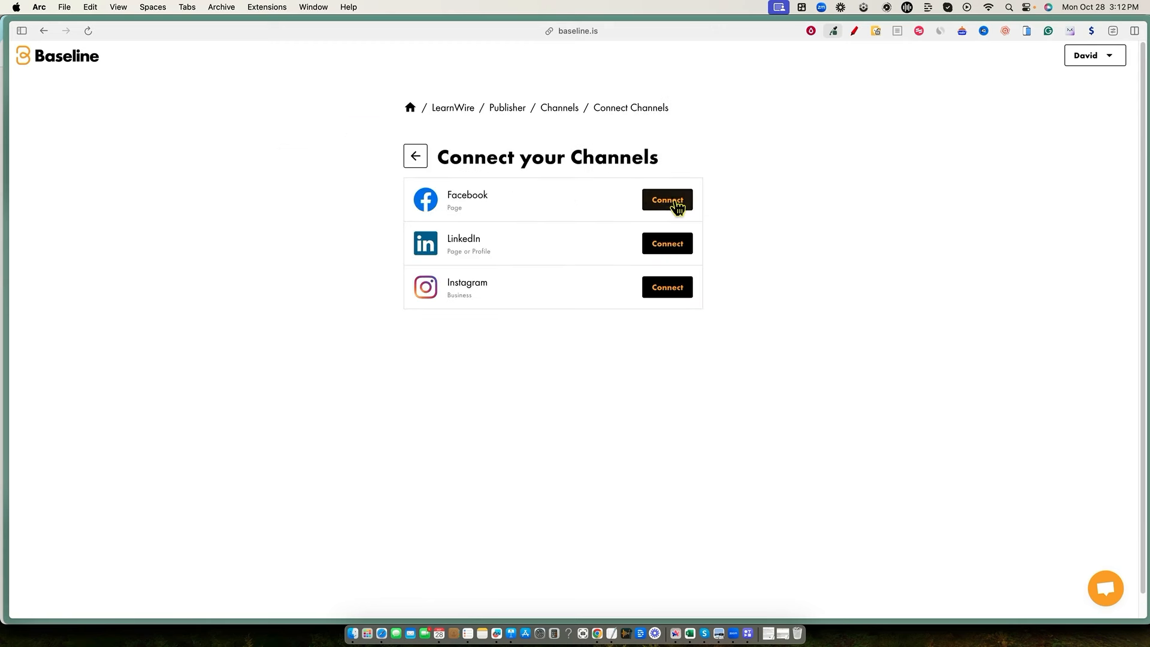
{"action": "left_click", "coordinate": [676, 202]}
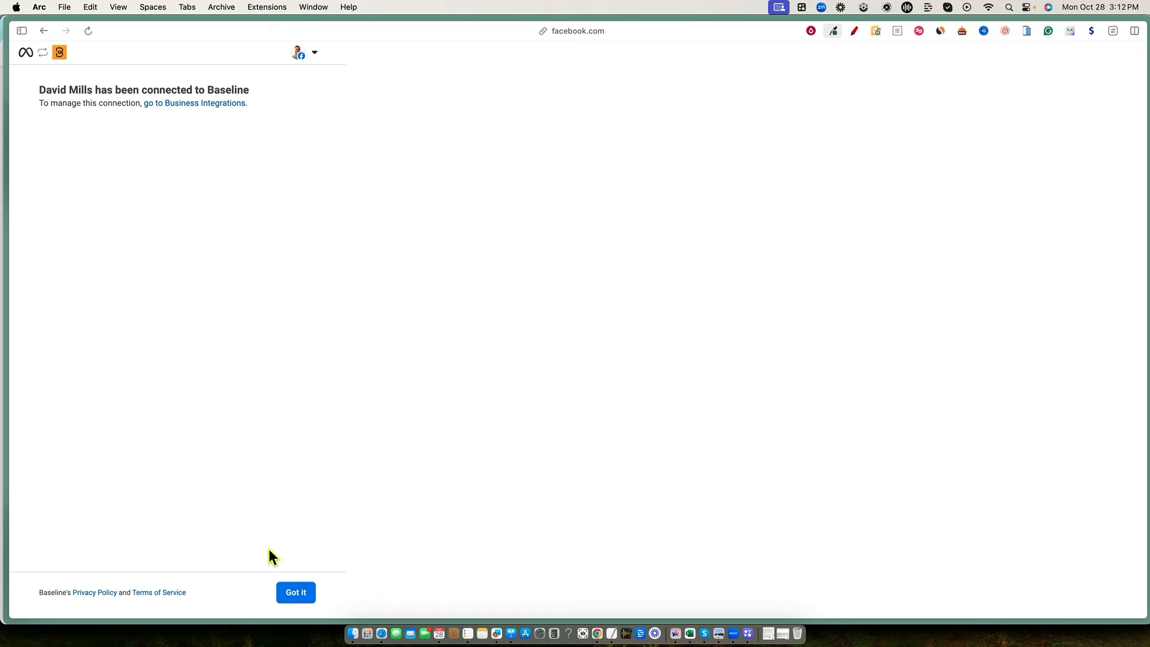
{"action": "left_click", "coordinate": [290, 589]}
{"action": "left_click", "coordinate": [475, 330]}
{"action": "left_click", "coordinate": [665, 375]}
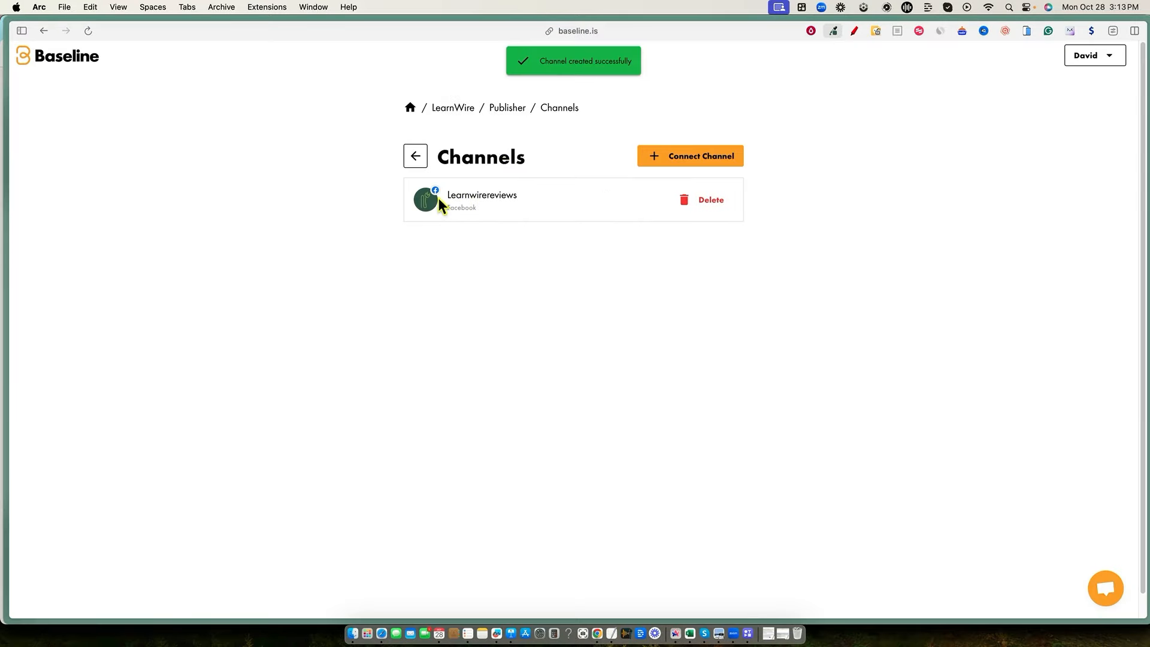
Step: Return to the LearnWire brand overview and look over its designs and the account options
{"action": "left_click", "coordinate": [73, 66]}
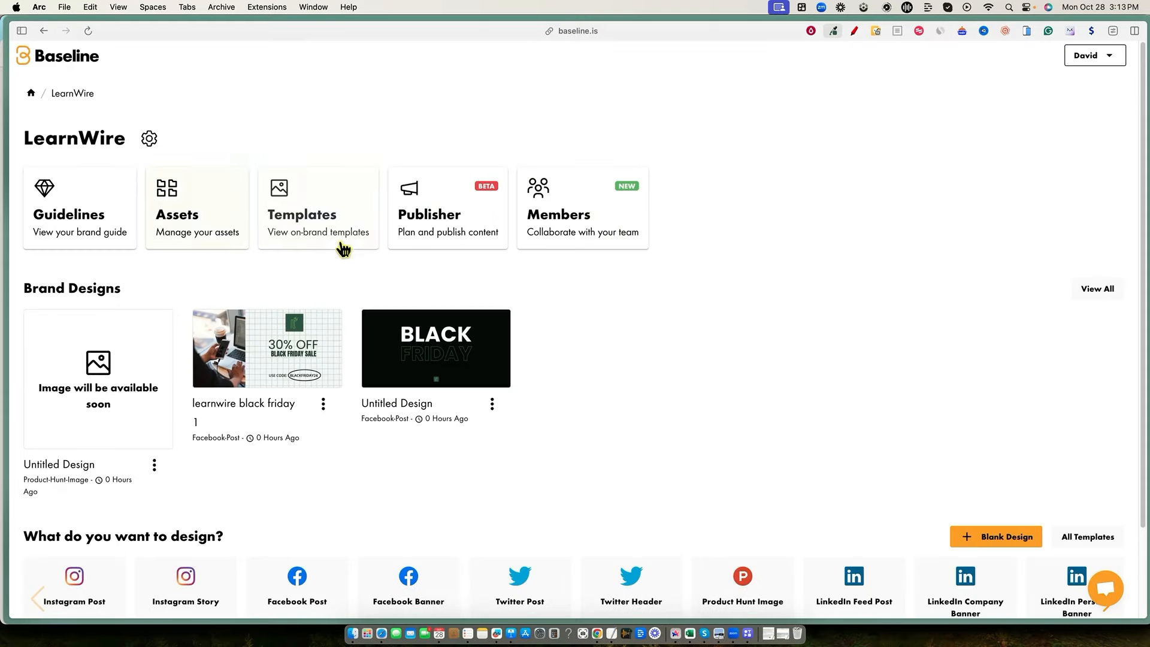
{"action": "scroll", "coordinate": [689, 403], "scroll_direction": "down", "scroll_amount": 1}
{"action": "scroll", "coordinate": [650, 282], "scroll_direction": "up", "scroll_amount": 1}
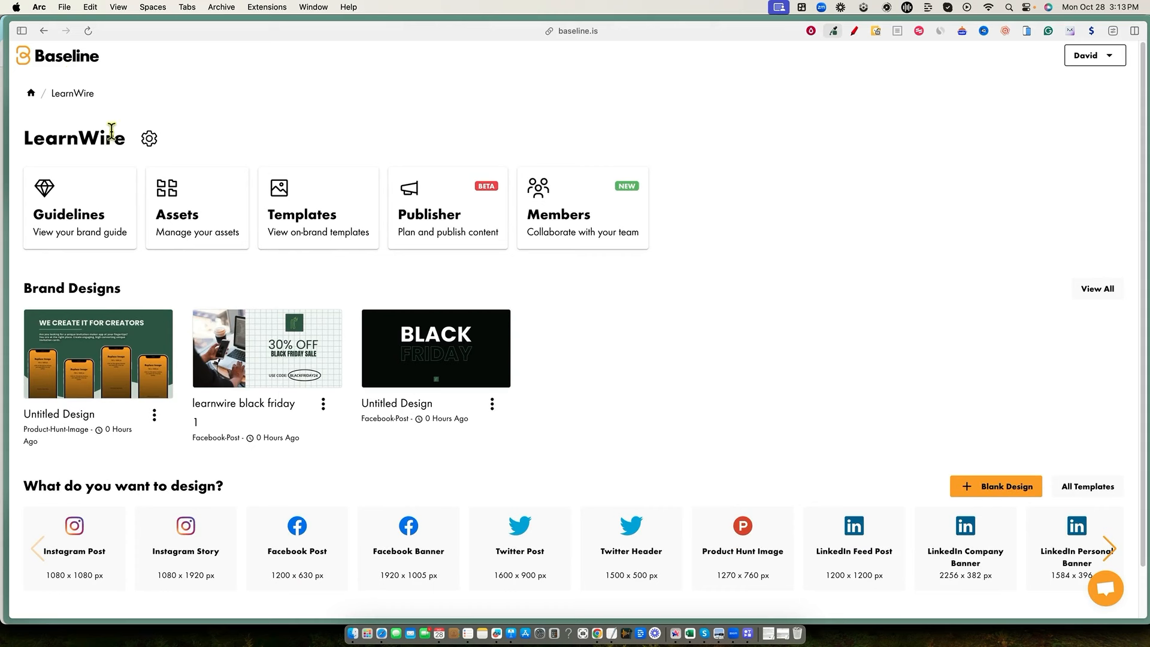
{"action": "left_click", "coordinate": [1109, 58]}
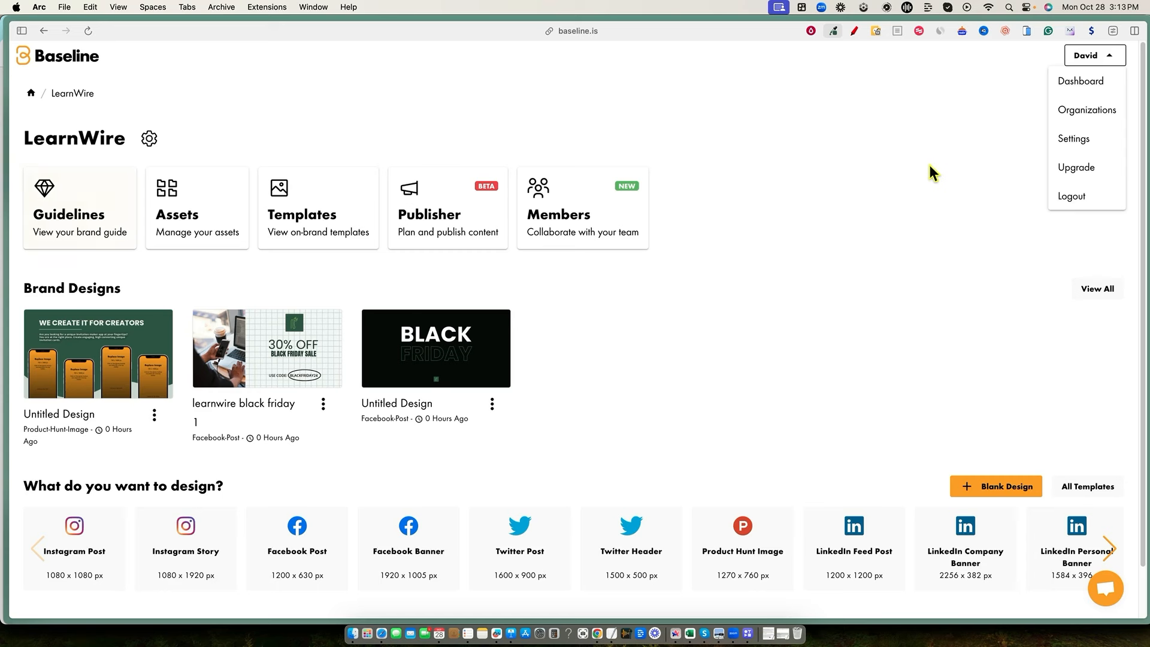
{"action": "scroll", "coordinate": [618, 381], "scroll_direction": "down", "scroll_amount": 1}
{"action": "scroll", "coordinate": [617, 380], "scroll_direction": "down", "scroll_amount": 1}
{"action": "scroll", "coordinate": [617, 380], "scroll_direction": "up", "scroll_amount": 2}
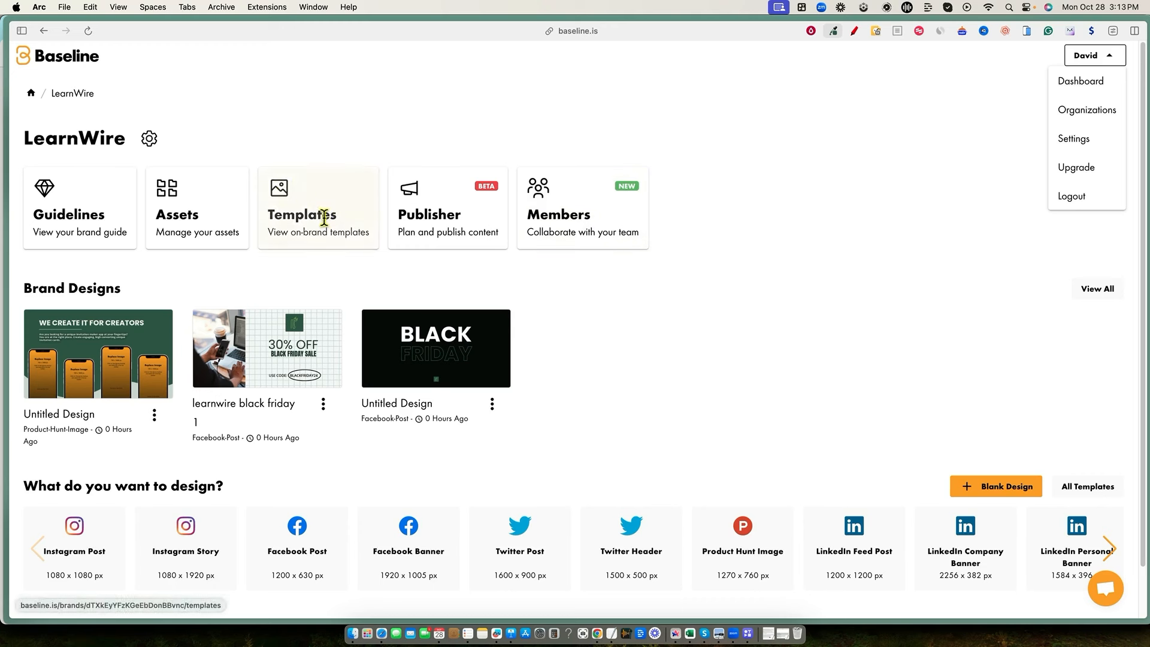
Step: Browse the on-brand templates and open the "Backpacks shop" Facebook Post template for editing
{"action": "left_click", "coordinate": [322, 218]}
{"action": "scroll", "coordinate": [131, 477], "scroll_direction": "down", "scroll_amount": 2}
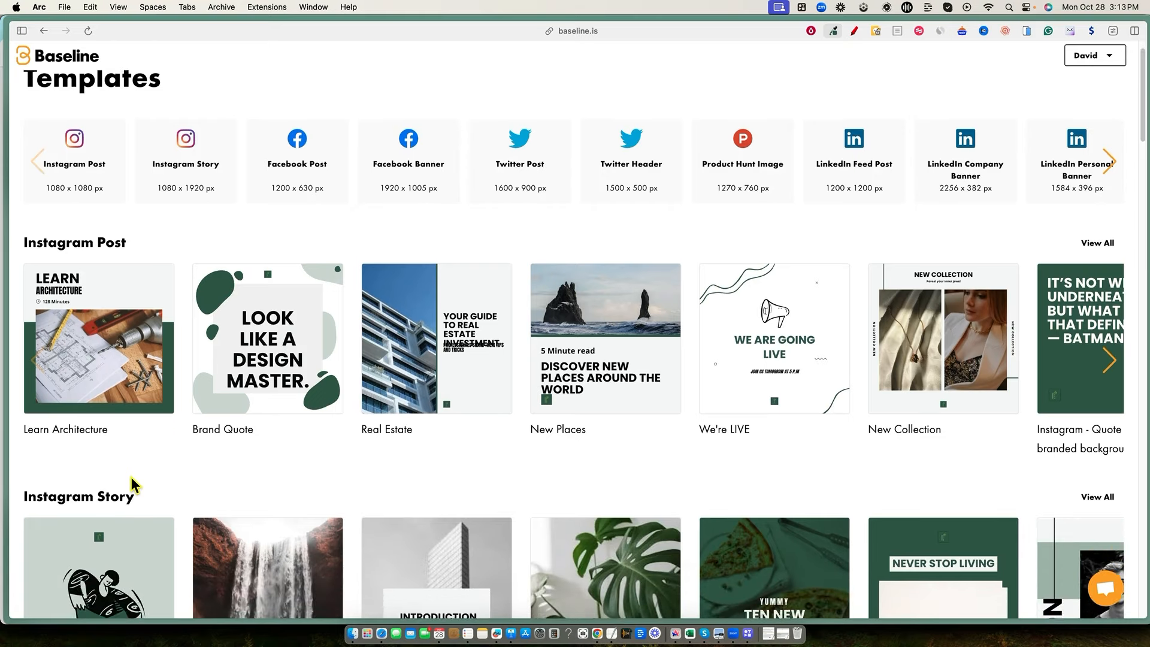
{"action": "scroll", "coordinate": [131, 477], "scroll_direction": "down", "scroll_amount": 15}
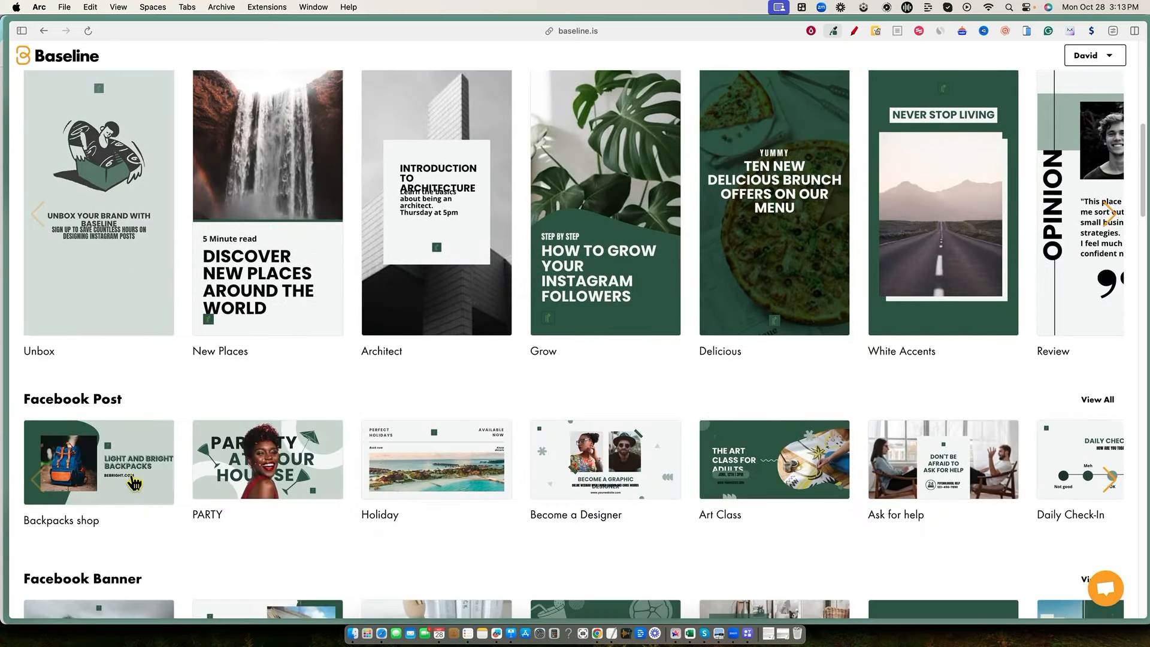
{"action": "scroll", "coordinate": [135, 483], "scroll_direction": "up", "scroll_amount": 10}
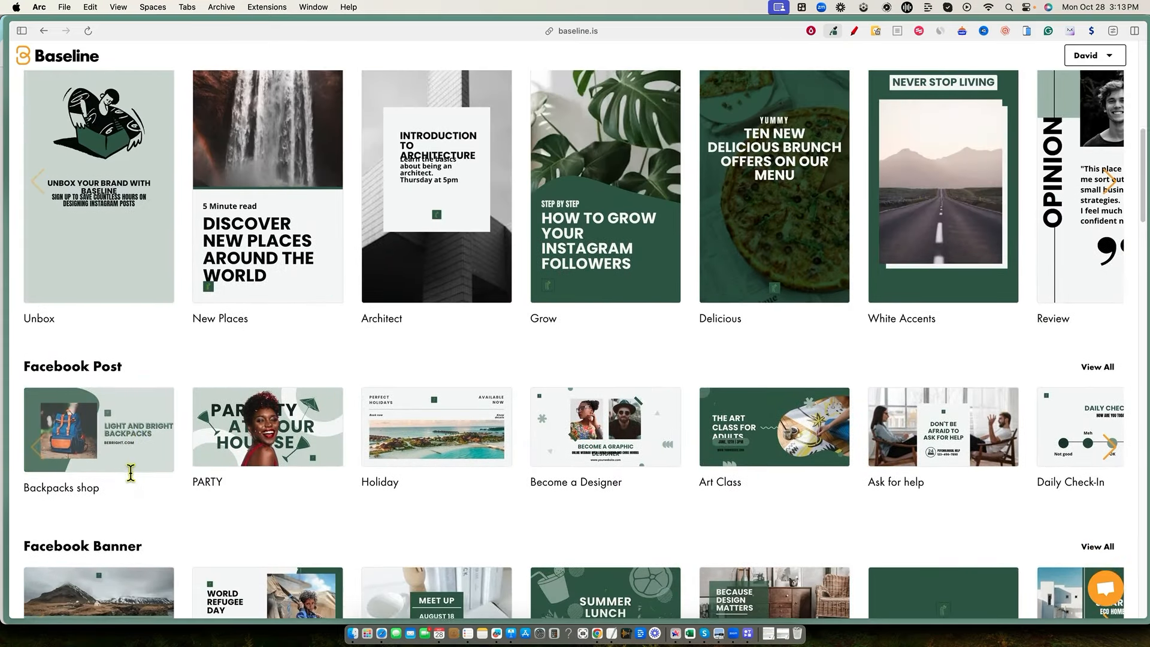
{"action": "left_click", "coordinate": [137, 449]}
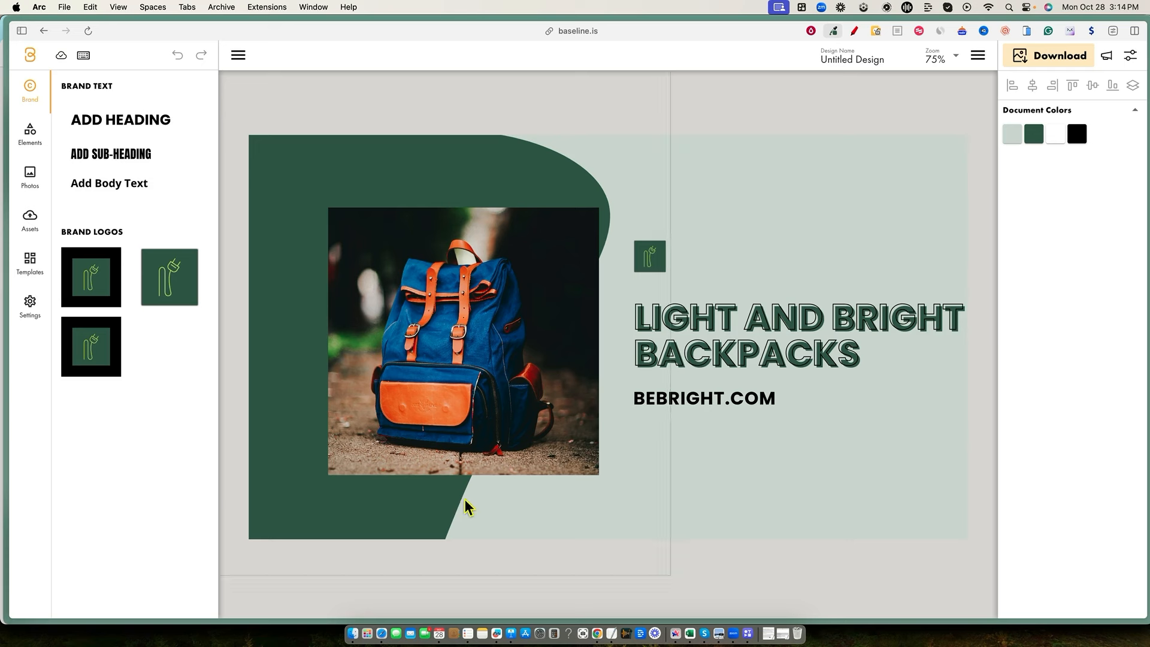
Step: Replace the heading with "FREE AI INFOGRAPHIC TOOL", then enlarge the logo and place it in the design's upper-right corner
{"action": "left_click", "coordinate": [819, 316]}
{"action": "left_click", "coordinate": [630, 253]}
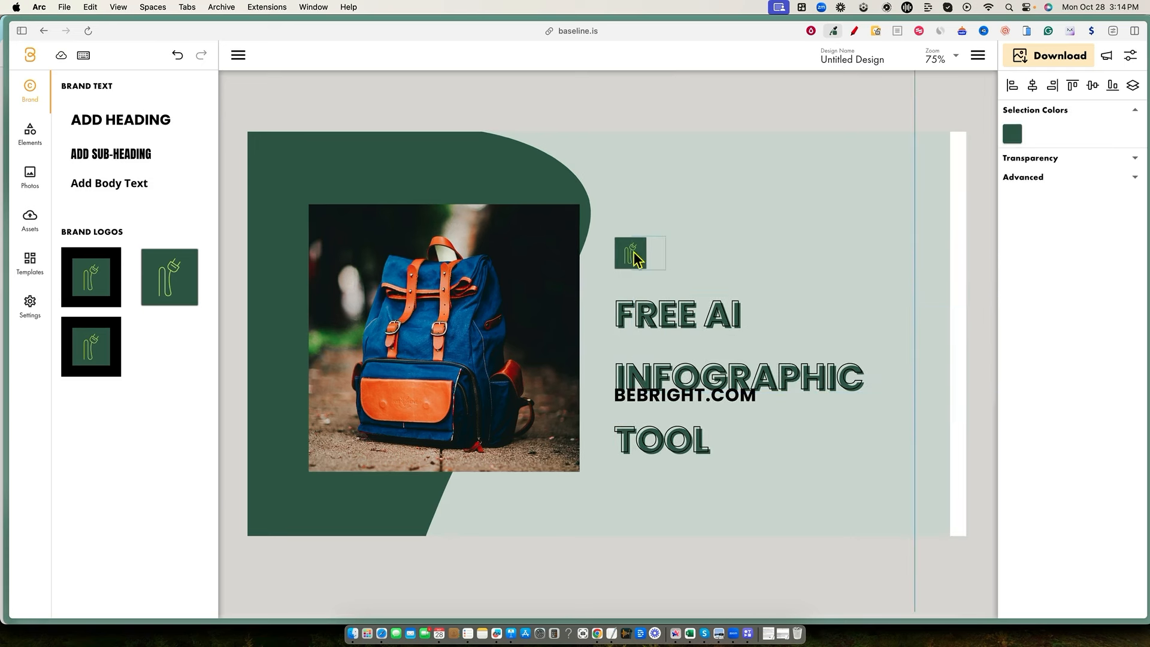
{"action": "left_click_drag", "start_coordinate": [626, 254], "coordinate": [849, 211]}
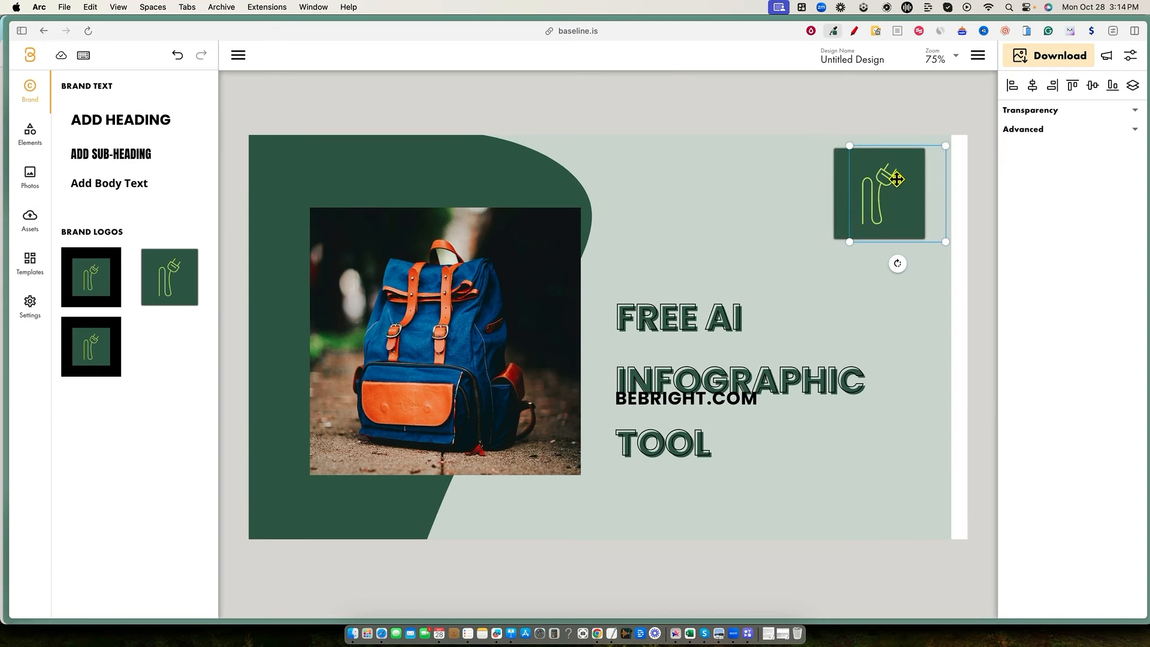
Step: Move the "FREE AI INFOGRAPHIC TOOL" heading up clear of the web address and increase its font size
{"action": "left_click_drag", "start_coordinate": [700, 321], "coordinate": [695, 223]}
{"action": "left_click_drag", "start_coordinate": [635, 299], "coordinate": [635, 391]}
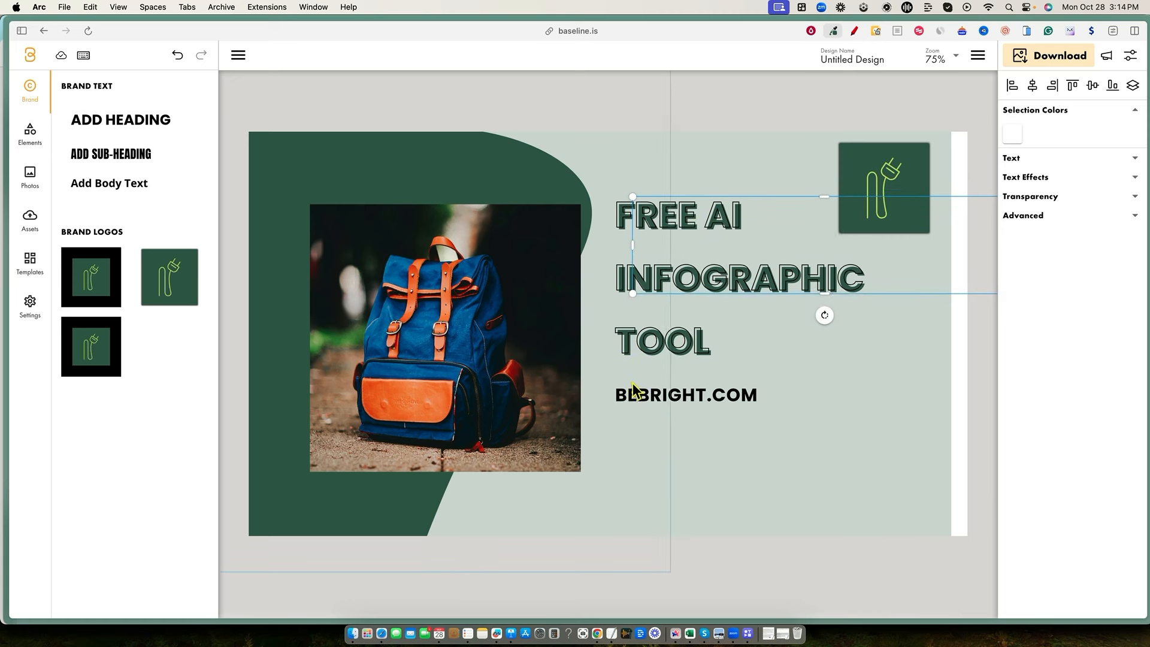
{"action": "double_click", "coordinate": [732, 277]}
{"action": "key", "text": "super+a"}
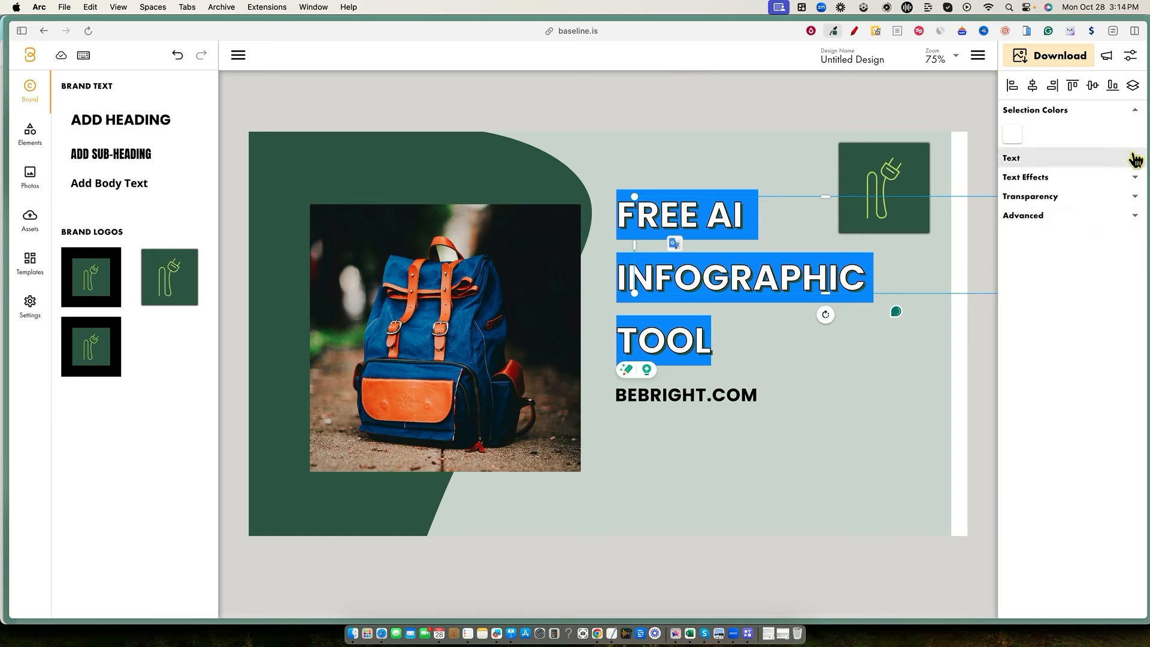
{"action": "left_click", "coordinate": [1136, 158]}
{"action": "left_click", "coordinate": [1131, 208]}
{"action": "left_click", "coordinate": [1130, 209]}
{"action": "left_click", "coordinate": [1131, 209]}
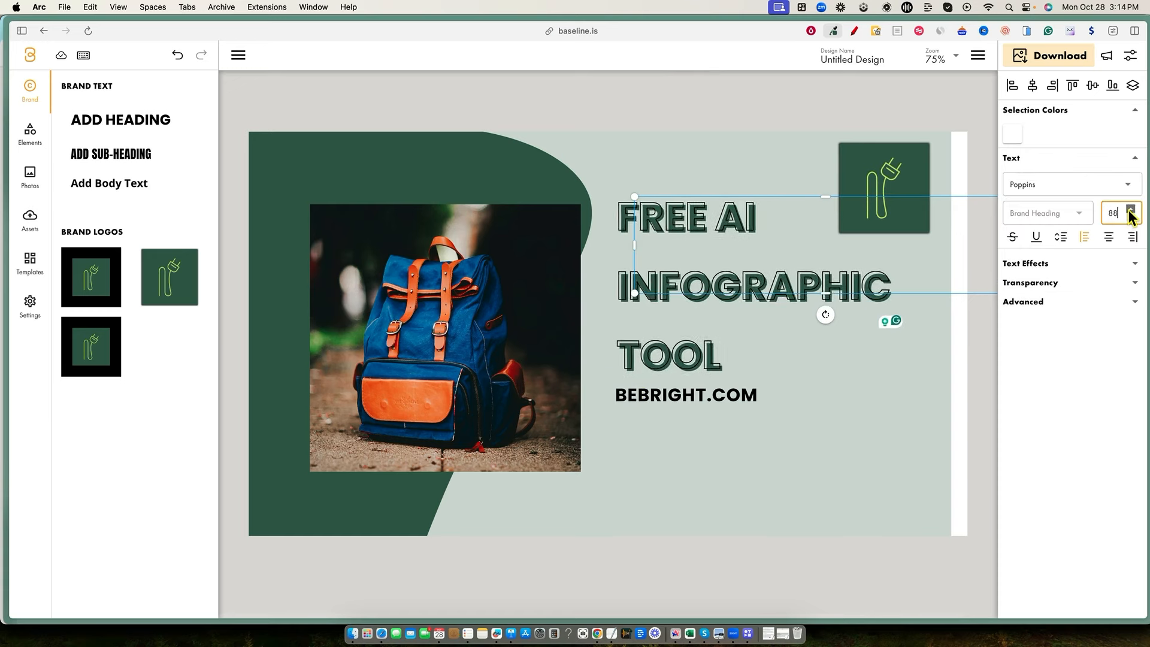
Step: Delete the BEBRIGHT.COM text and replace the backpack photo with the uploaded asset "YouTube LaunchPad Banner (1).png"
{"action": "left_click", "coordinate": [660, 463]}
{"action": "key", "text": "Delete"}
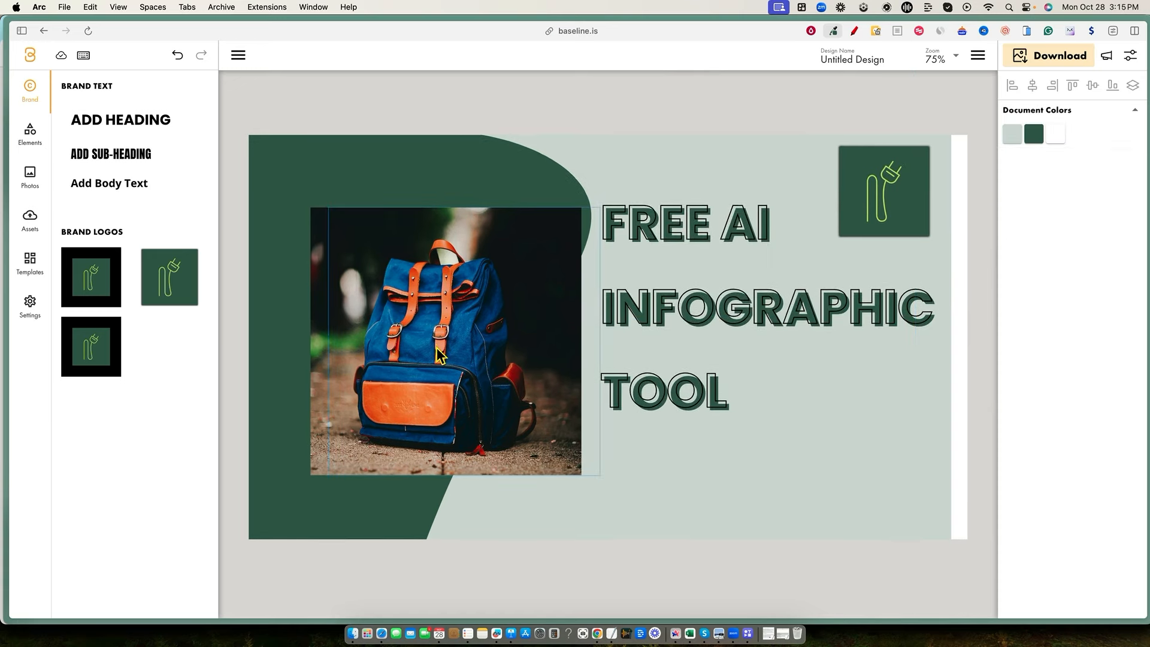
{"action": "left_click", "coordinate": [442, 352]}
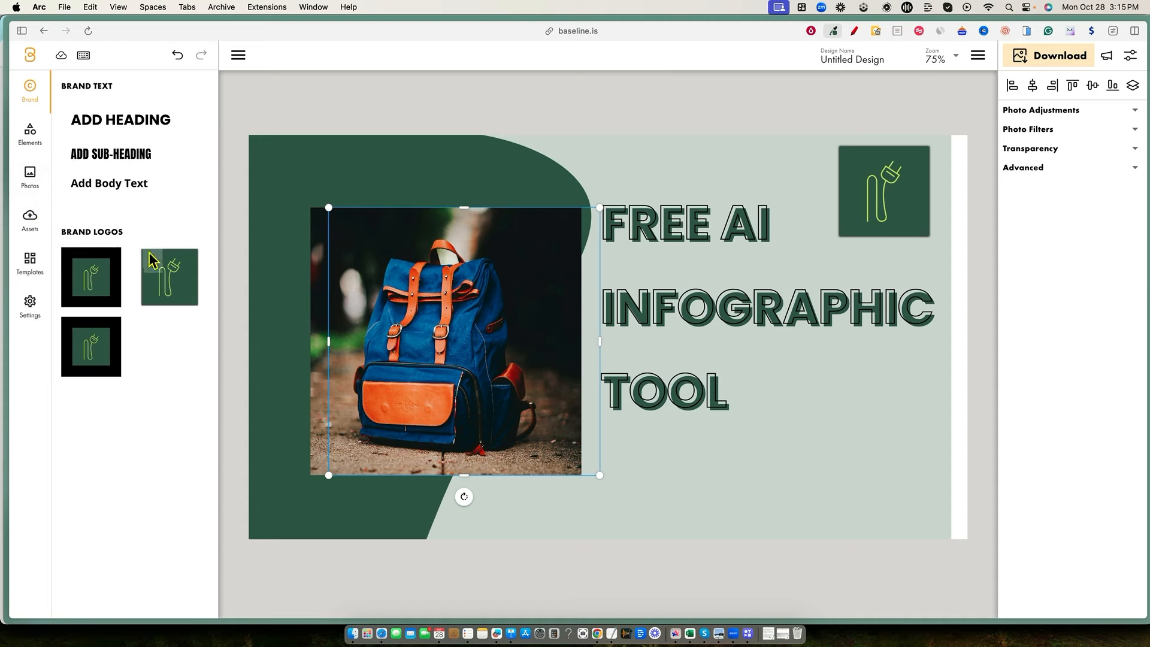
{"action": "left_click", "coordinate": [30, 177]}
{"action": "left_click", "coordinate": [29, 220]}
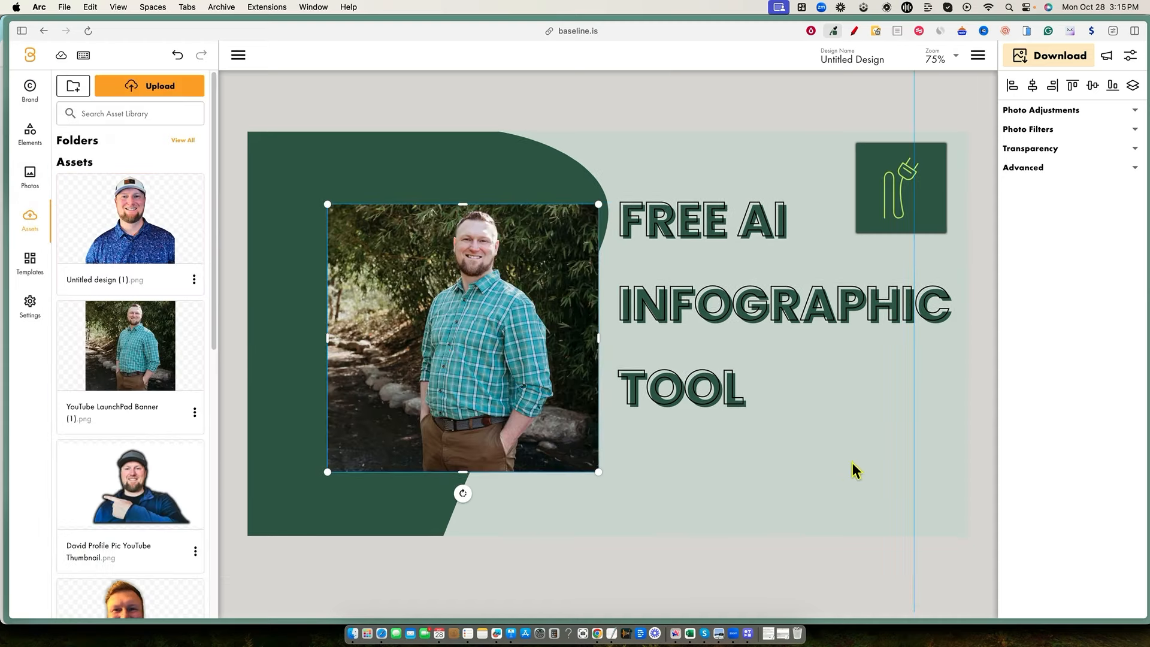
{"action": "left_click", "coordinate": [788, 120]}
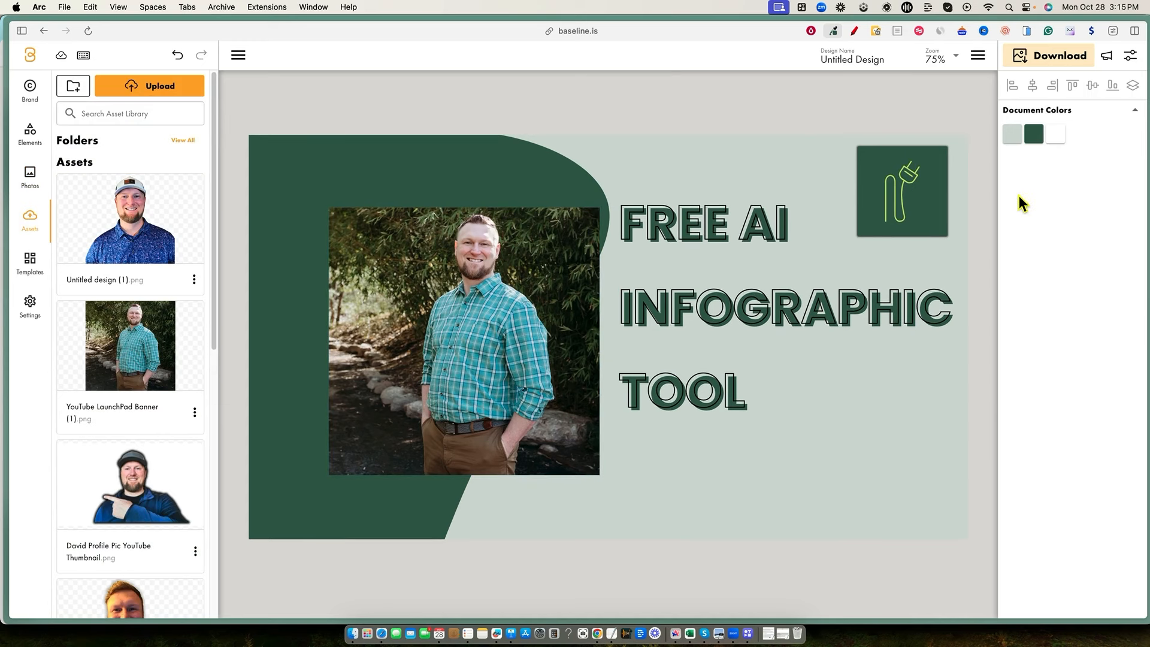
Step: Send the finished design to the publisher as the image of a new Facebook post
{"action": "left_click", "coordinate": [1108, 58]}
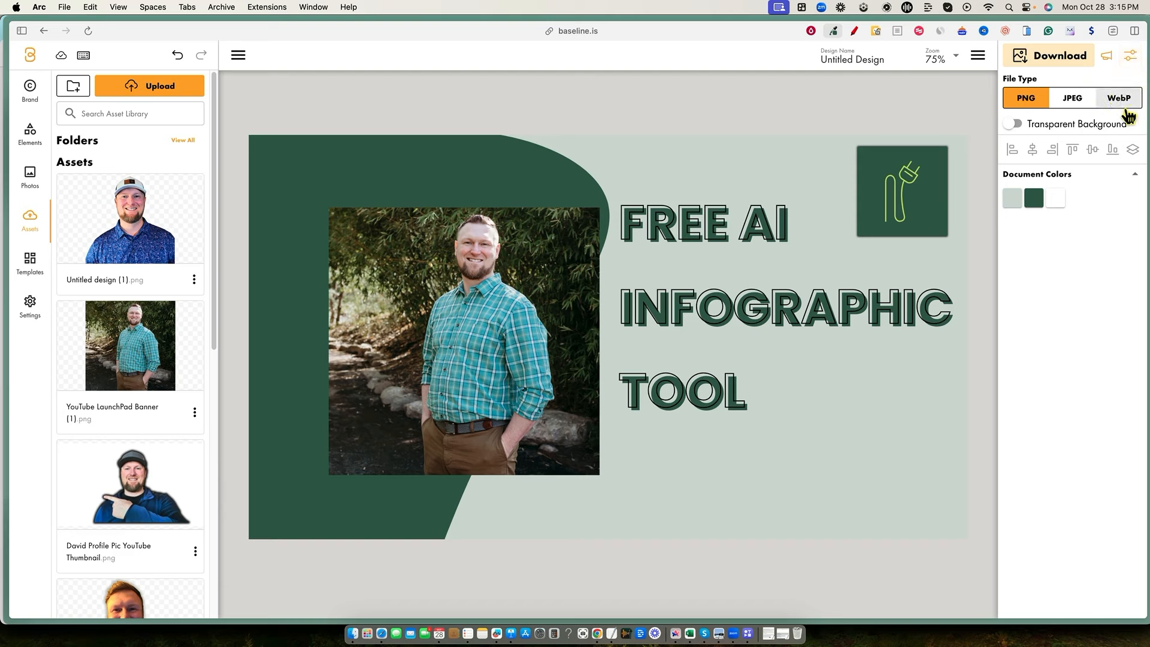
{"action": "left_click", "coordinate": [1108, 60]}
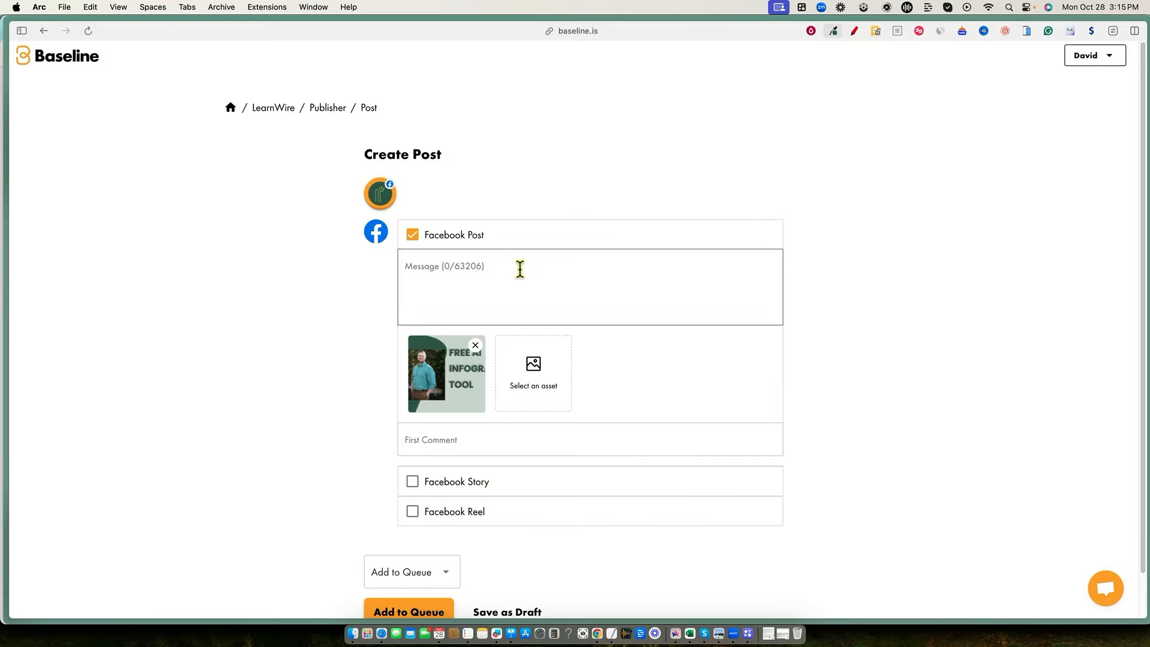
{"action": "left_click", "coordinate": [463, 271]}
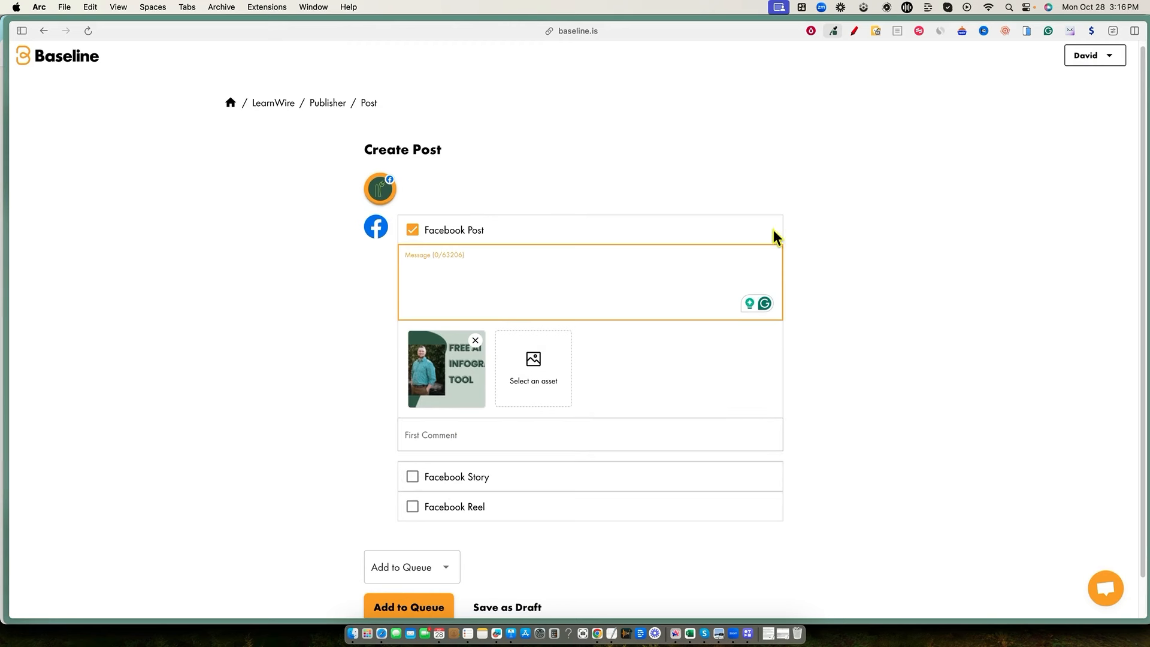
{"action": "left_click", "coordinate": [826, 310]}
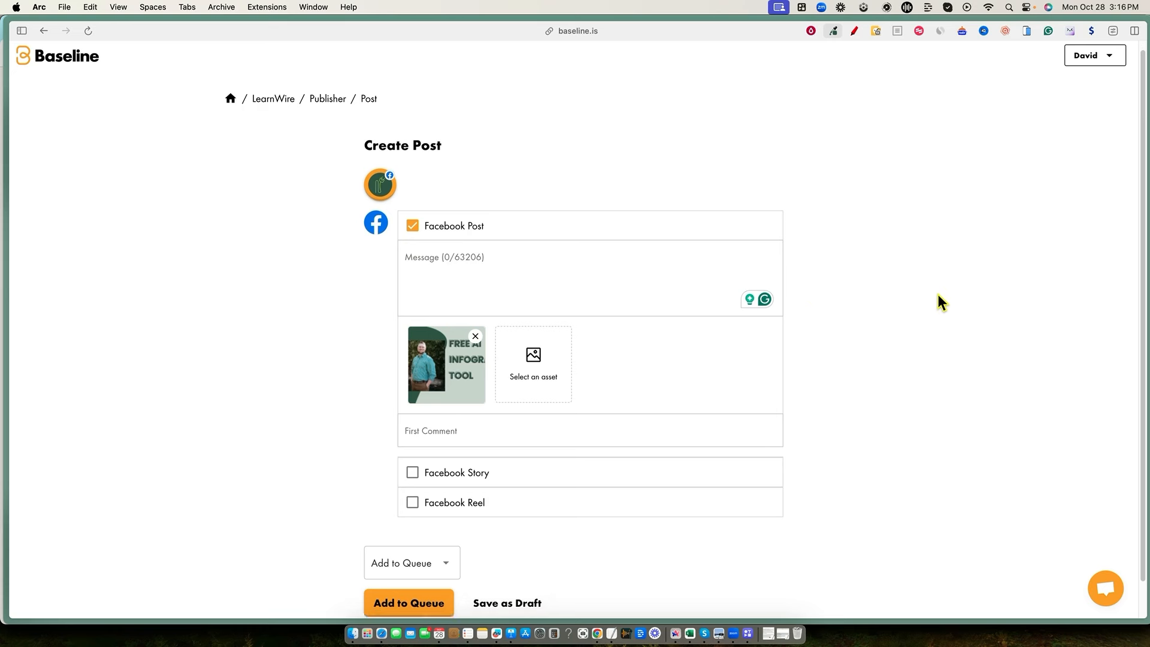
Step: Review the post's publishing options, keep Add to Queue selected, and save the post as a draft
{"action": "scroll", "coordinate": [937, 294], "scroll_direction": "down", "scroll_amount": 2}
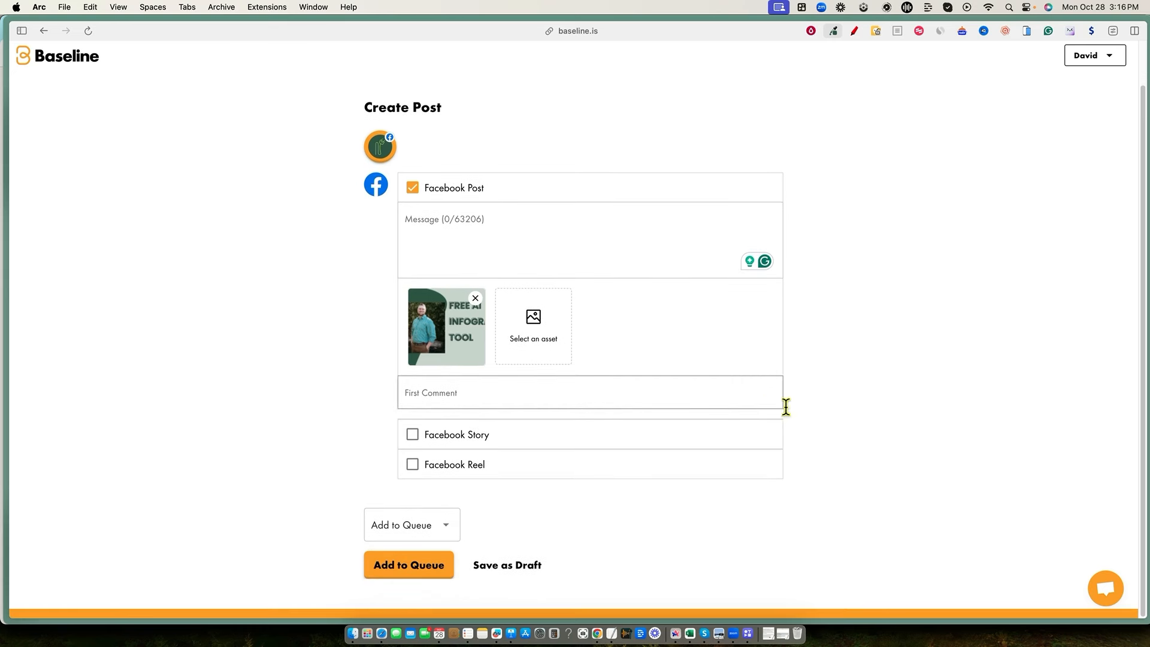
{"action": "left_click", "coordinate": [446, 528]}
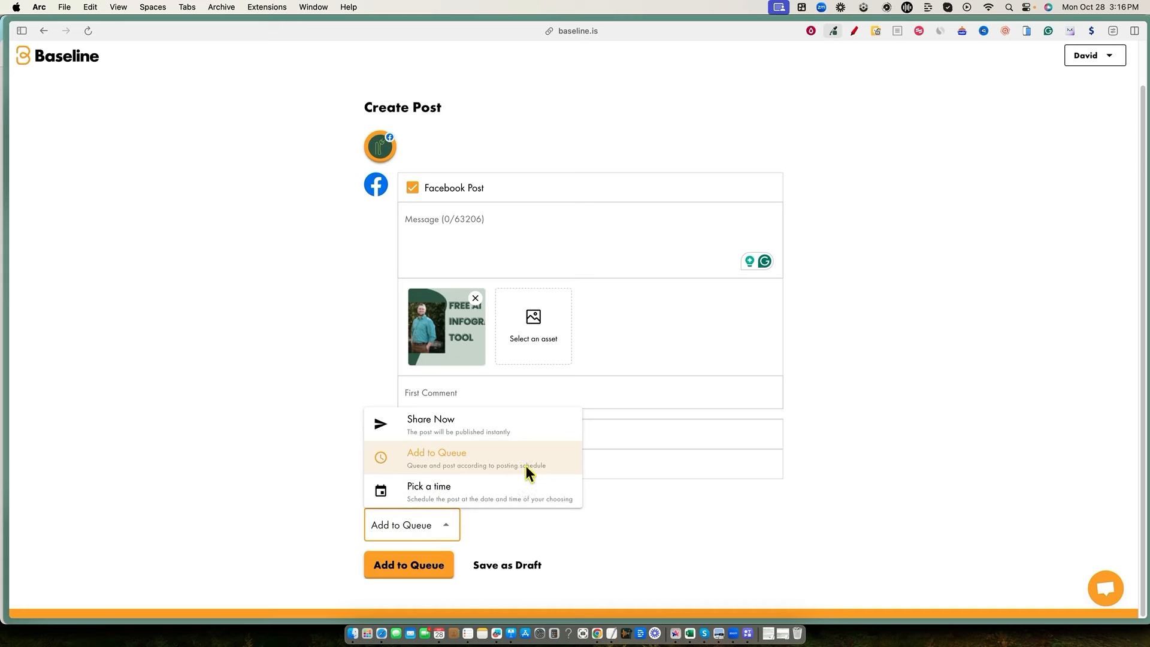
{"action": "left_click", "coordinate": [433, 454]}
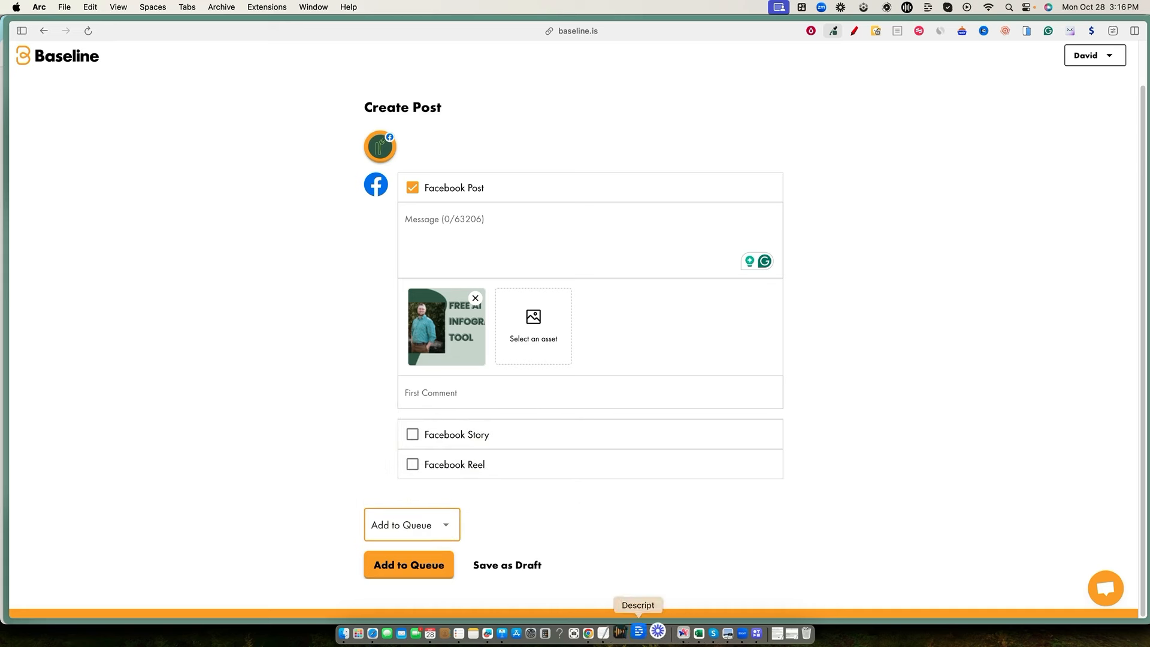
{"action": "left_click", "coordinate": [529, 572]}
Step: Open the publisher's posting schedule settings and examine the day options for adding new posting times
{"action": "left_click", "coordinate": [401, 189]}
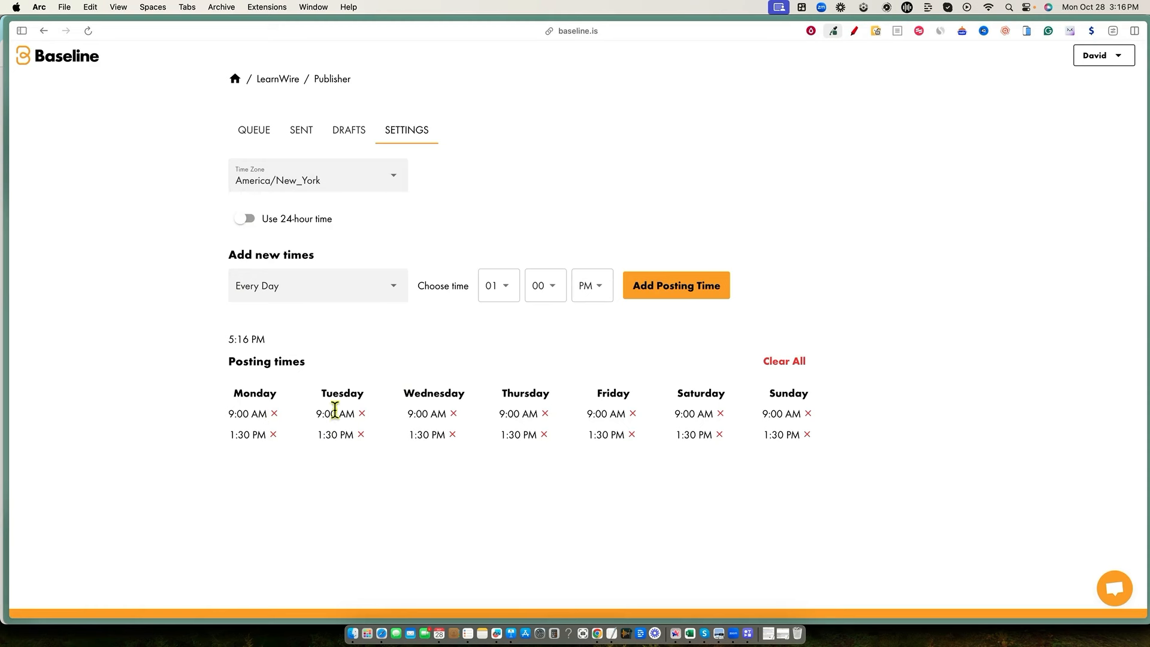
{"action": "left_click", "coordinate": [373, 289]}
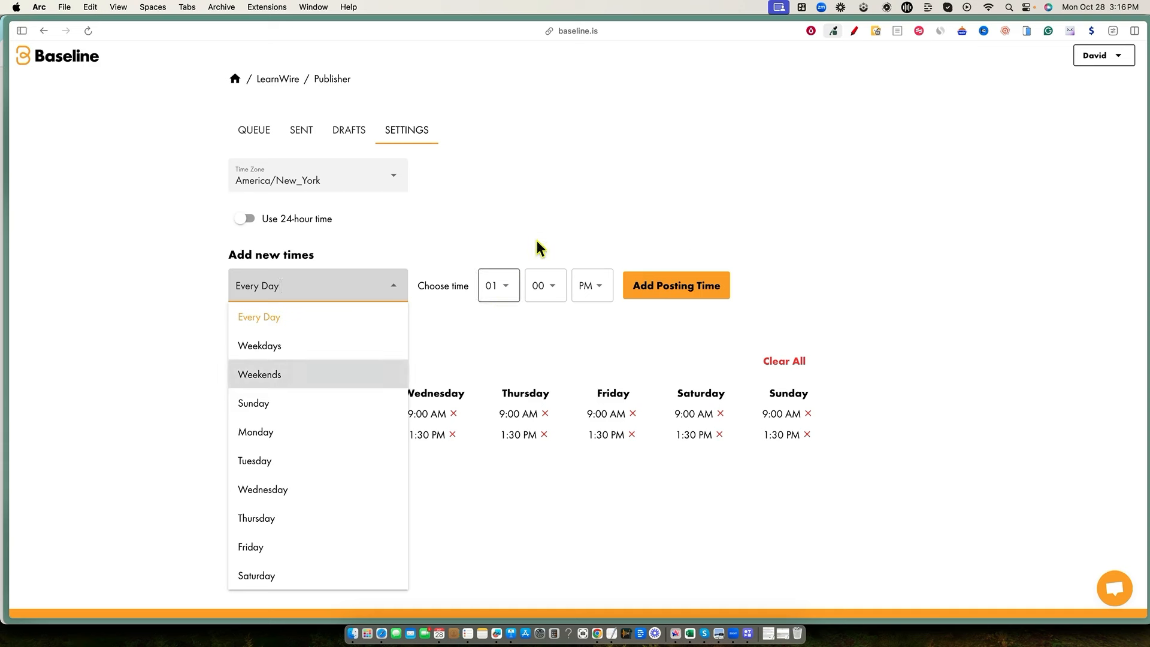
{"action": "left_click", "coordinate": [520, 286]}
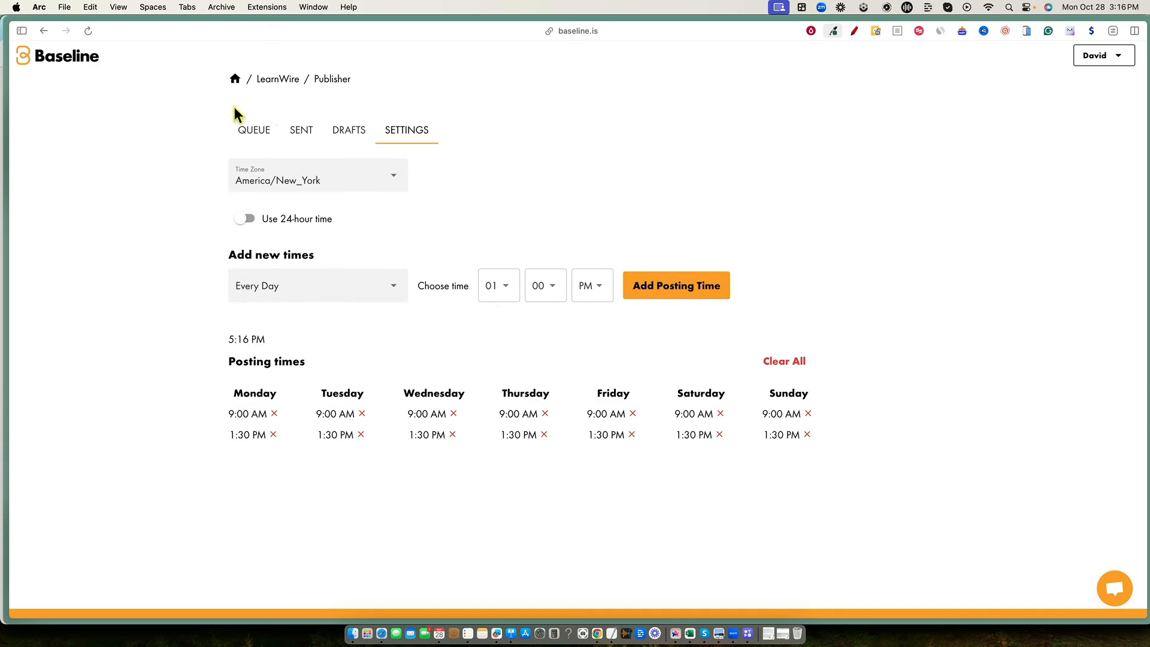
Step: Switch to the Baseline listing on AppSumo and examine its at-a-glance details, overview and feature descriptions
{"action": "mouse_move", "coordinate": [2, 174]}
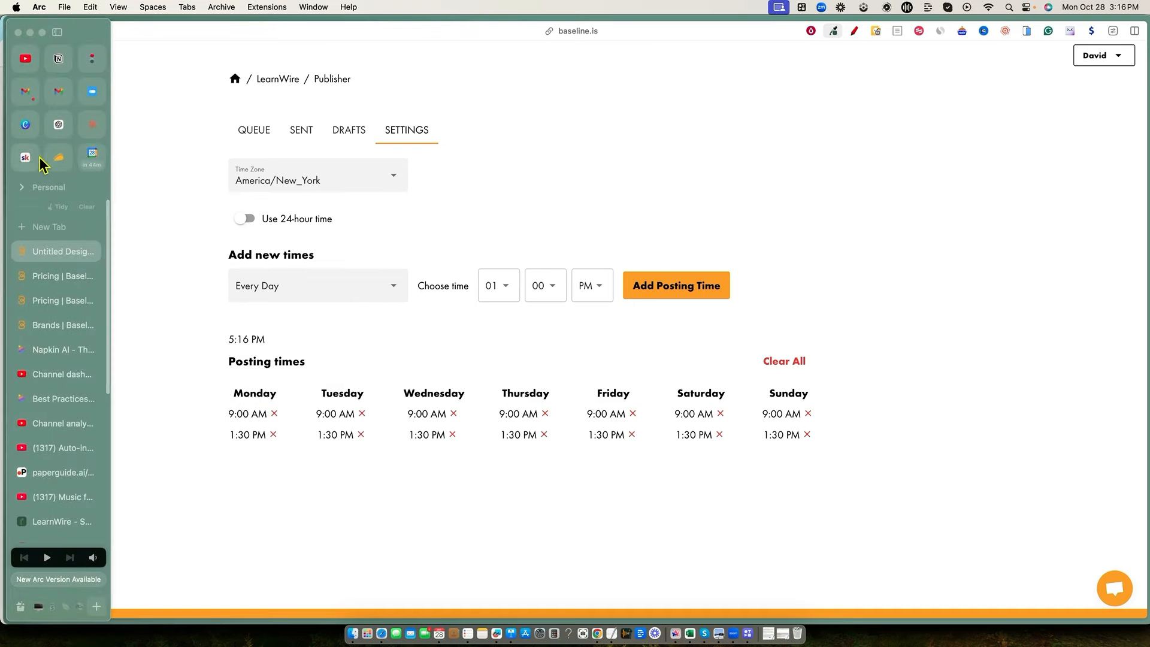
{"action": "left_click", "coordinate": [58, 157]}
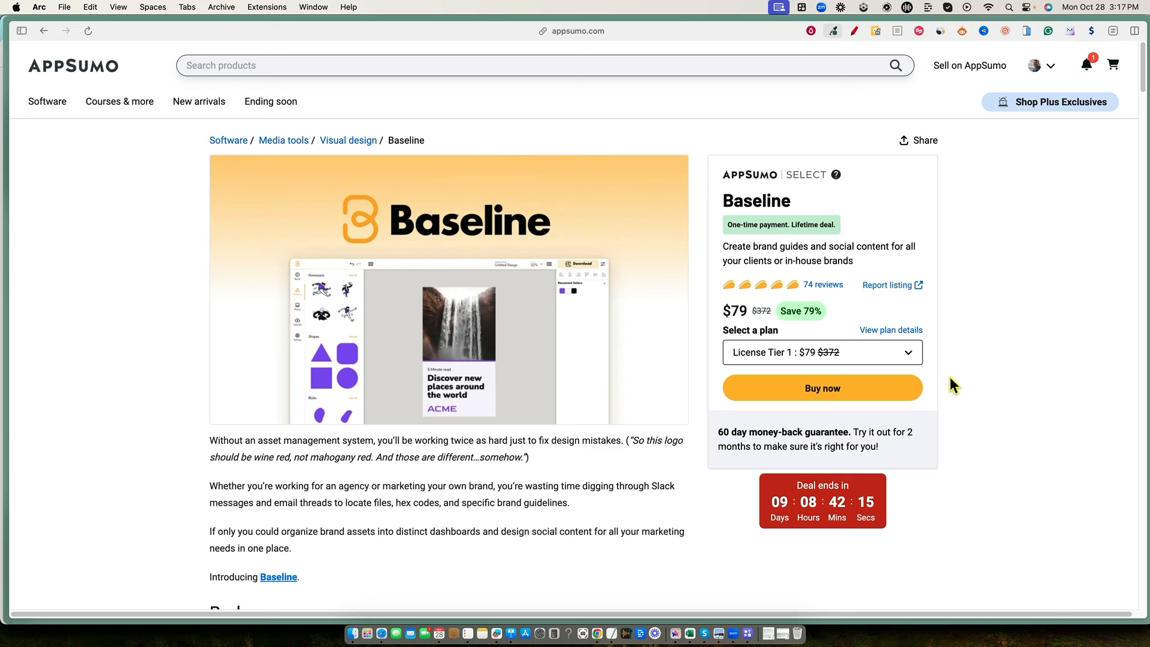
{"action": "mouse_move", "coordinate": [454, 351]}
{"action": "scroll", "coordinate": [548, 515], "scroll_direction": "down", "scroll_amount": 10}
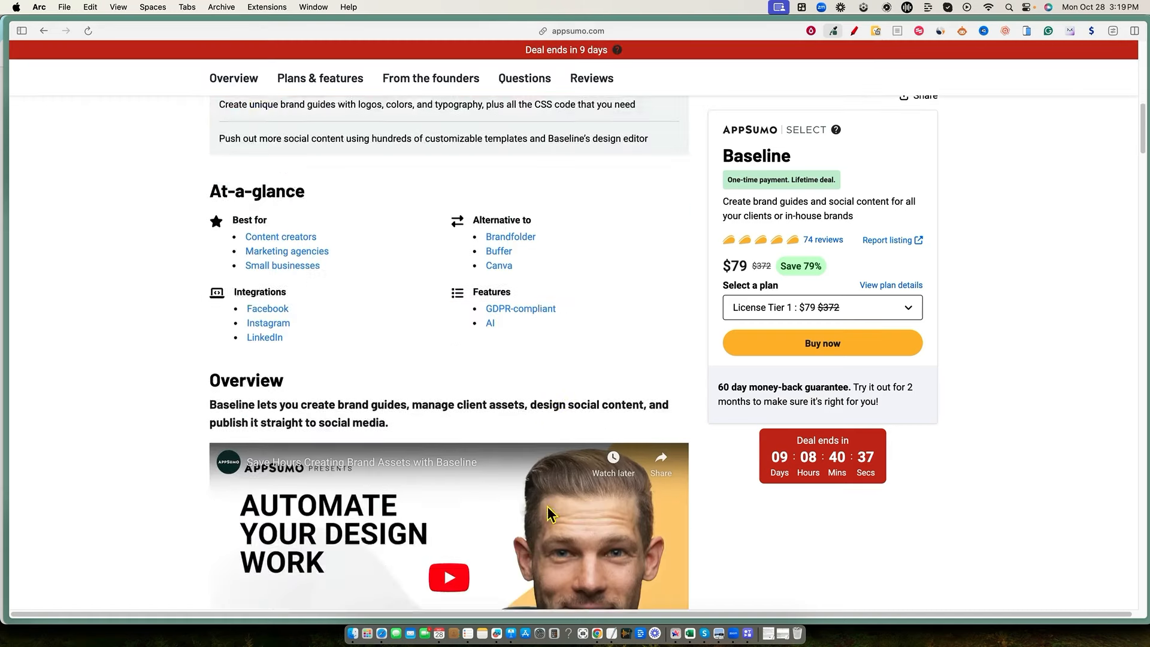
{"action": "scroll", "coordinate": [549, 510], "scroll_direction": "down", "scroll_amount": 15}
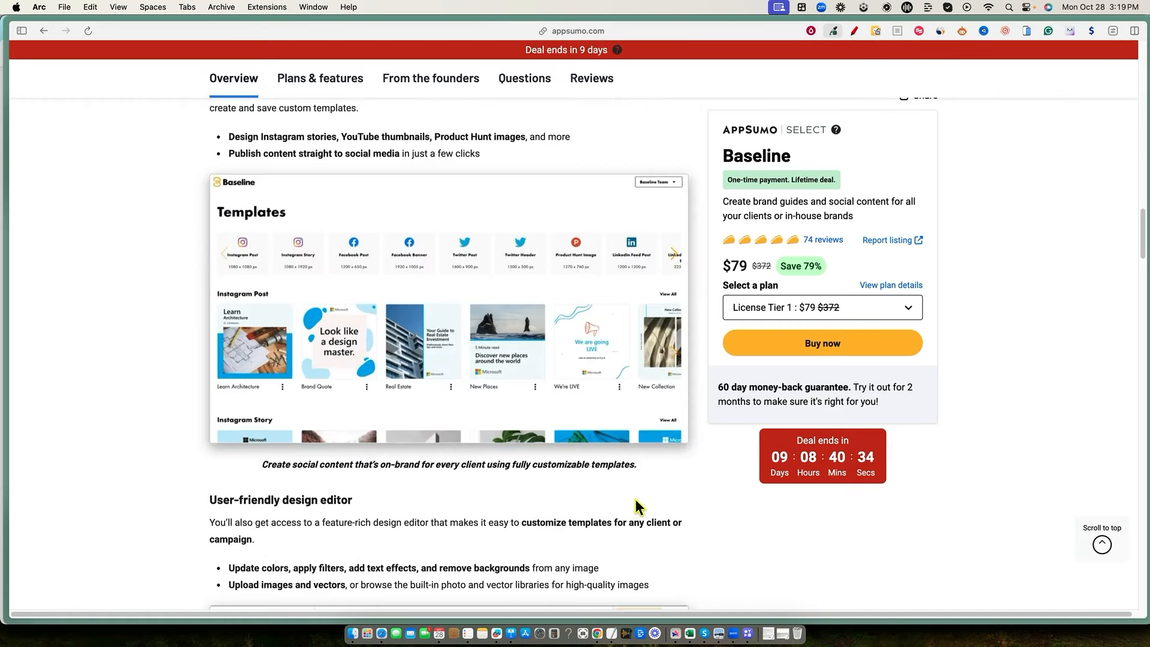
{"action": "scroll", "coordinate": [635, 499], "scroll_direction": "down", "scroll_amount": 6}
{"action": "scroll", "coordinate": [615, 483], "scroll_direction": "down", "scroll_amount": 5}
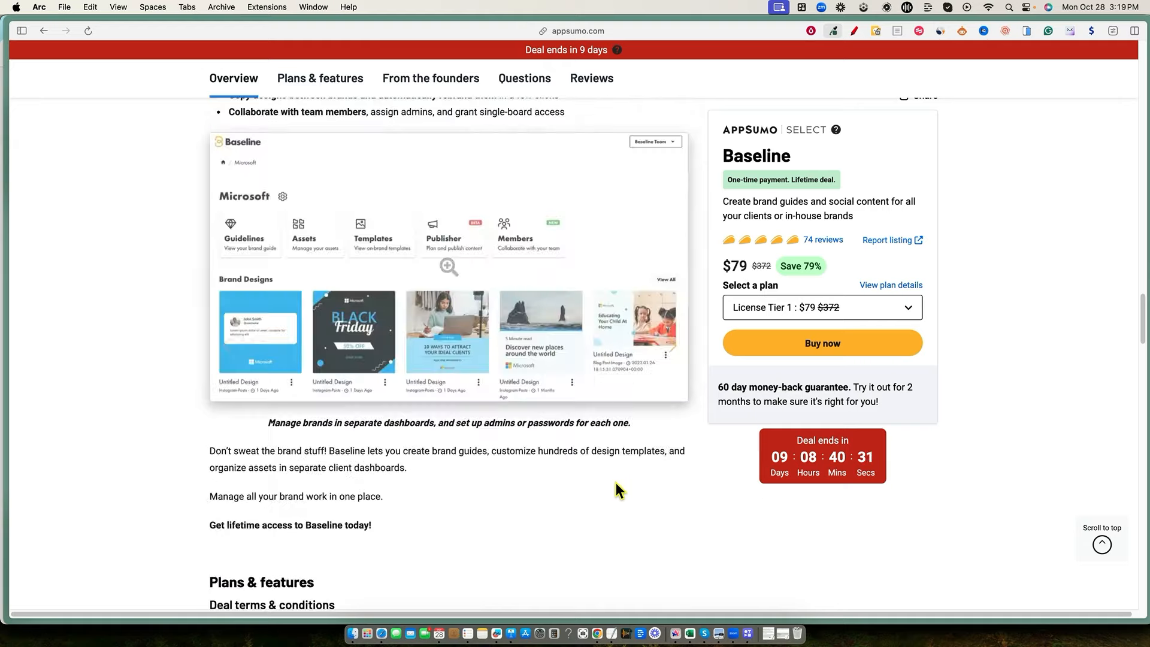
{"action": "scroll", "coordinate": [616, 483], "scroll_direction": "down", "scroll_amount": 5}
{"action": "scroll", "coordinate": [621, 482], "scroll_direction": "up", "scroll_amount": 10}
{"action": "scroll", "coordinate": [624, 480], "scroll_direction": "up", "scroll_amount": 15}
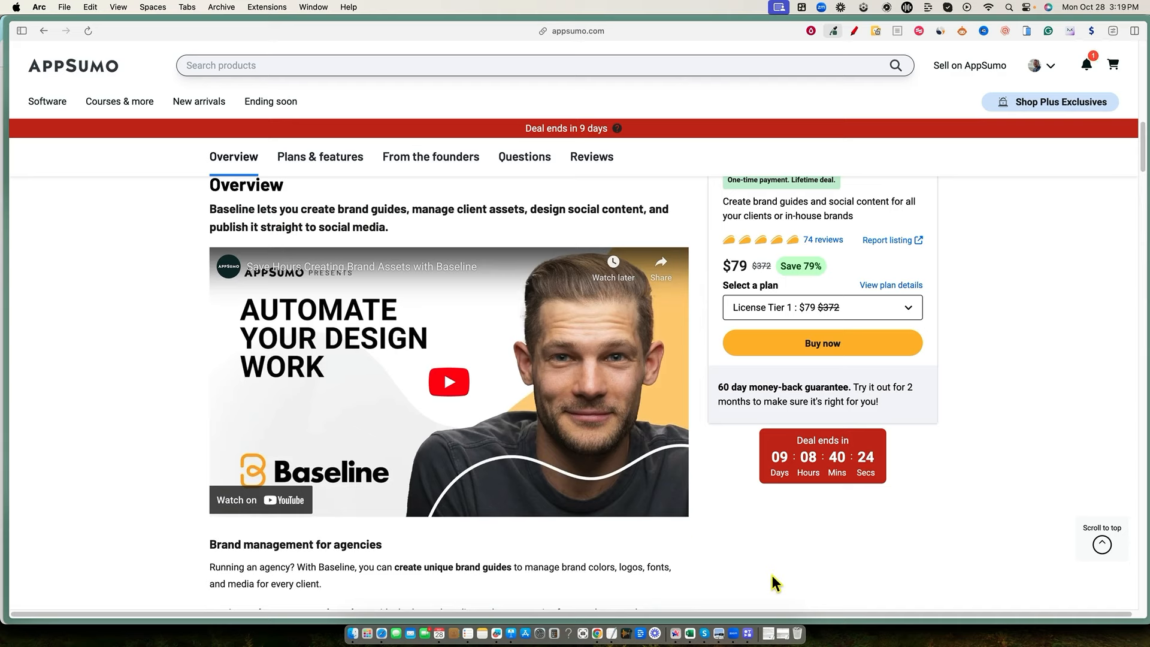
{"action": "scroll", "coordinate": [838, 571], "scroll_direction": "up", "scroll_amount": 10}
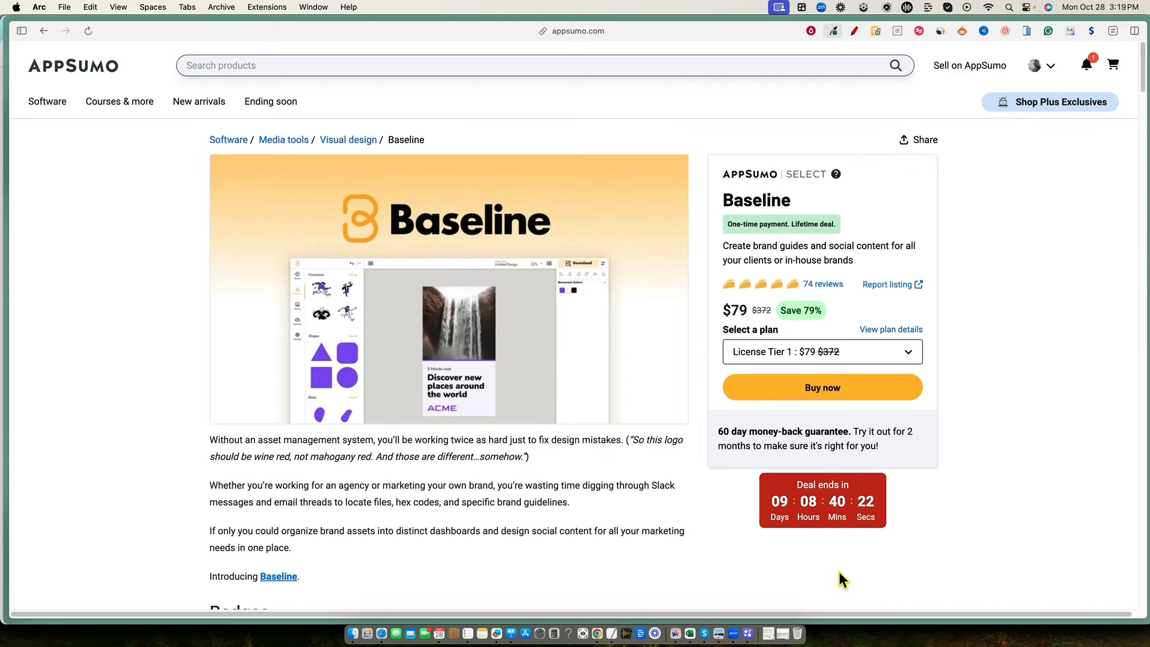